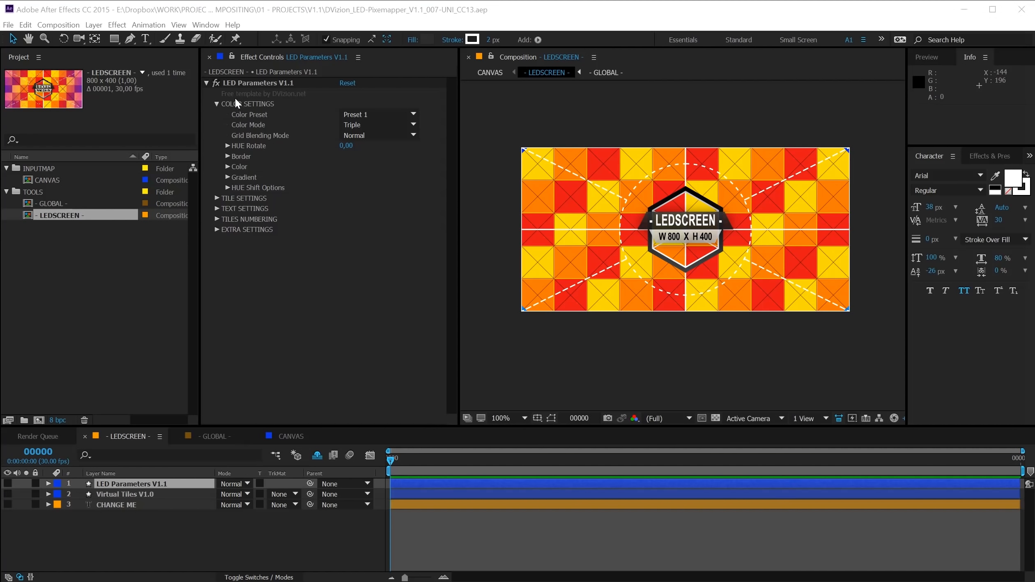
- Look through the CANVAS composition and the GLOBAL composition's Properties layer, return to the LEDSCREEN composition, and undo the last value change
double_click(47, 180)
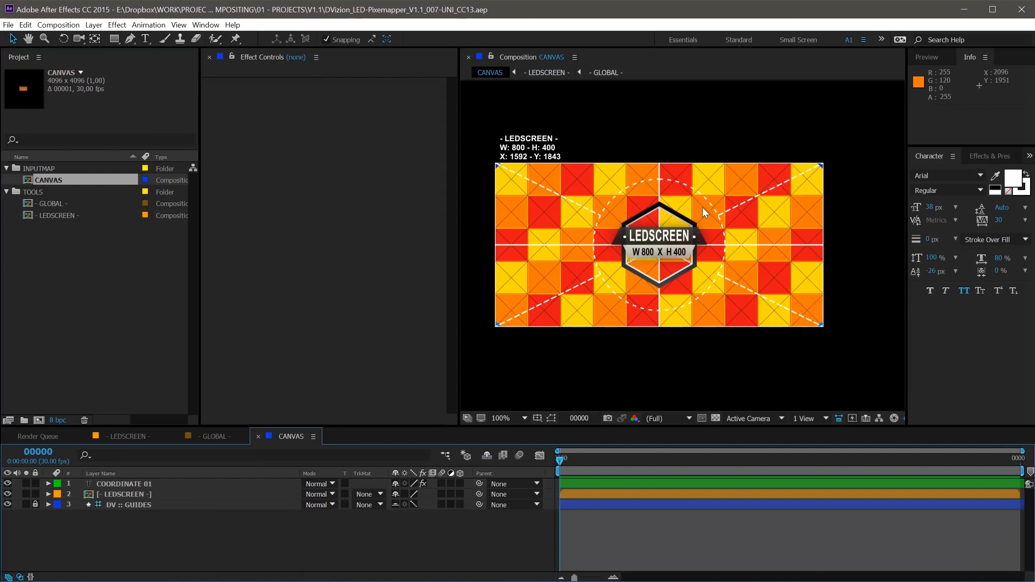
double_click(60, 204)
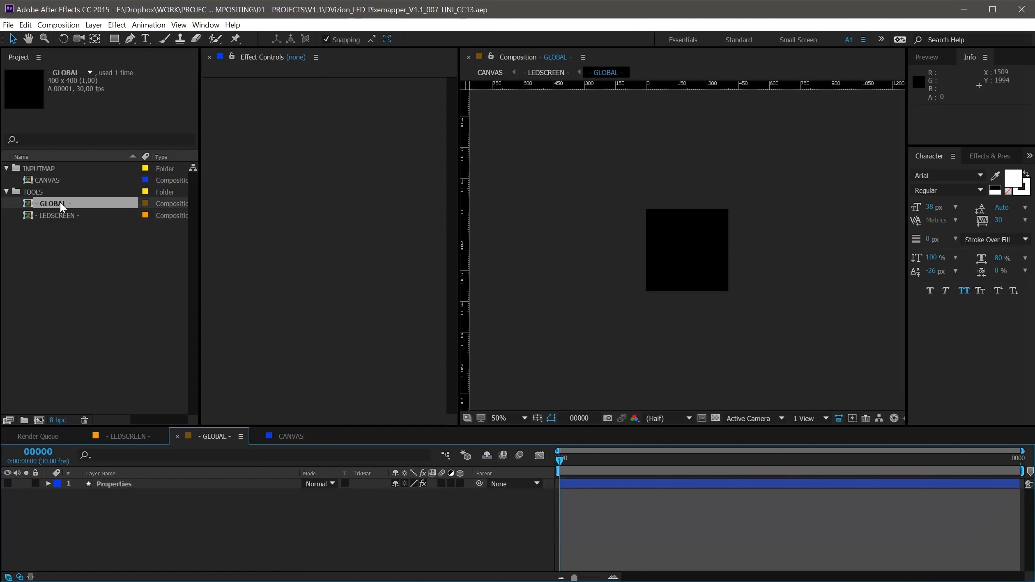
left_click(123, 486)
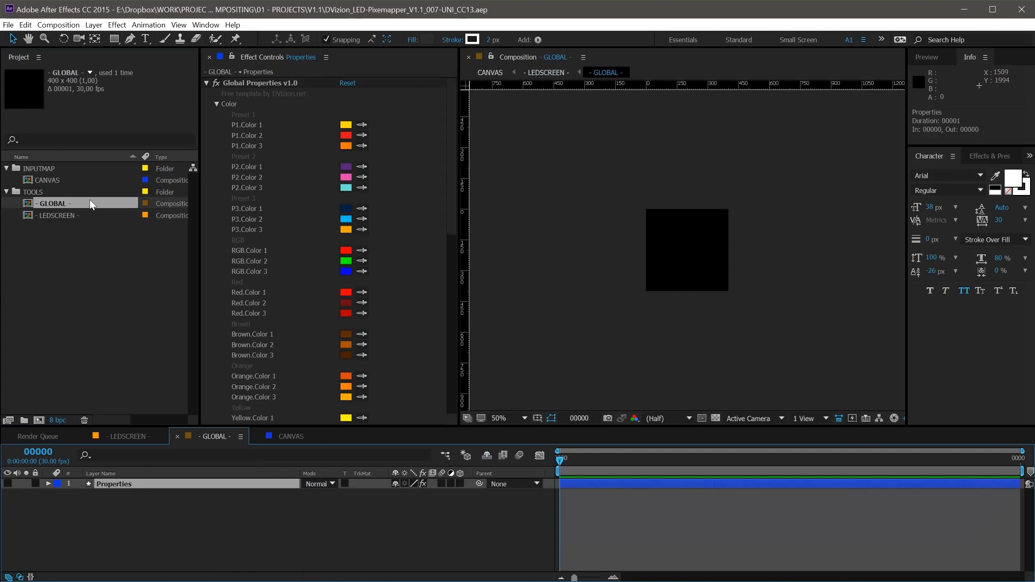
double_click(58, 216)
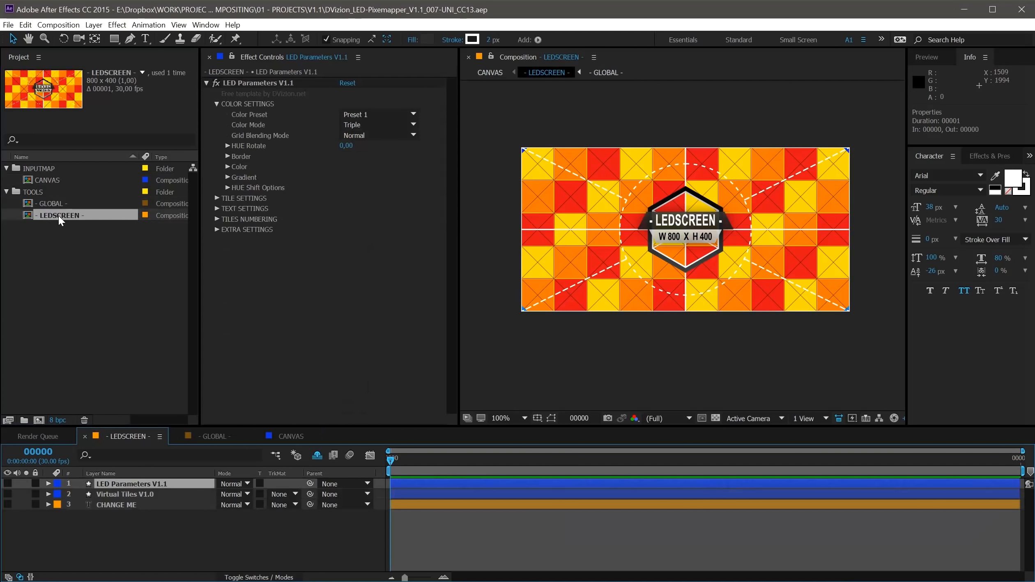
key("ctrl+z")
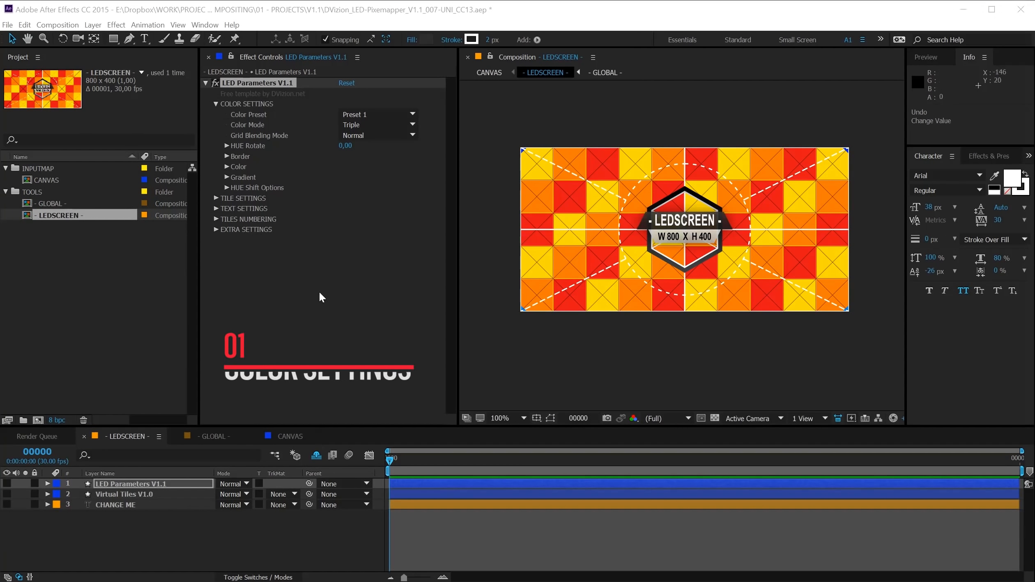
- Try the Red and Aquamarine color presets on the LED screen, and return the Color Preset to Preset 1
left_click(353, 114)
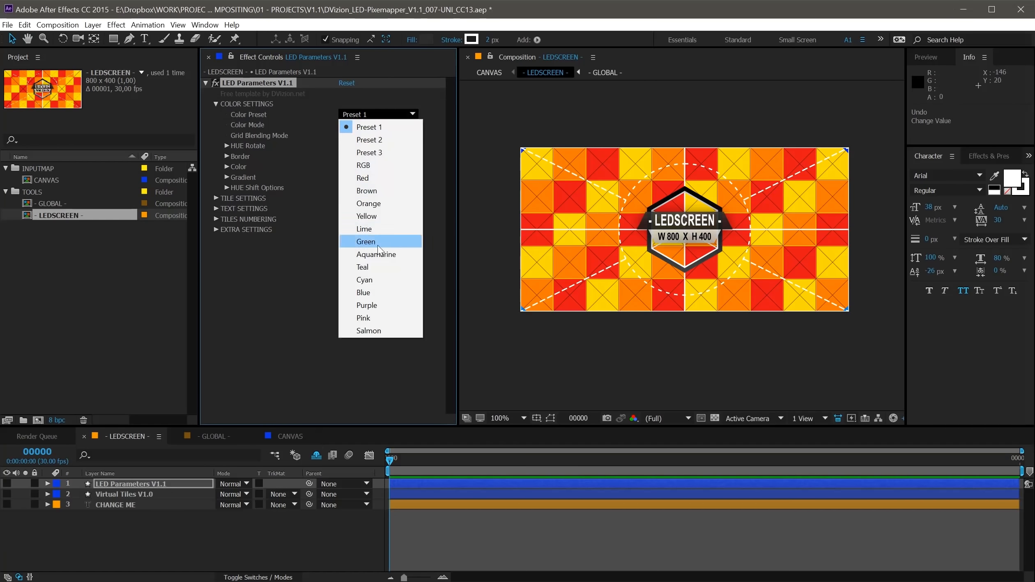
left_click(373, 179)
left_click(361, 116)
left_click(383, 254)
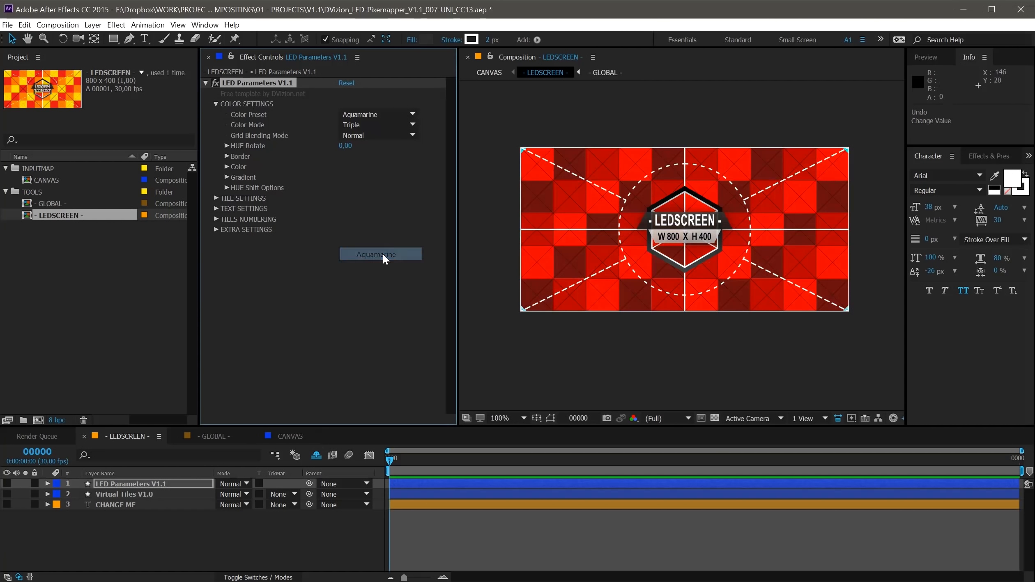
left_click(361, 116)
left_click(363, 123)
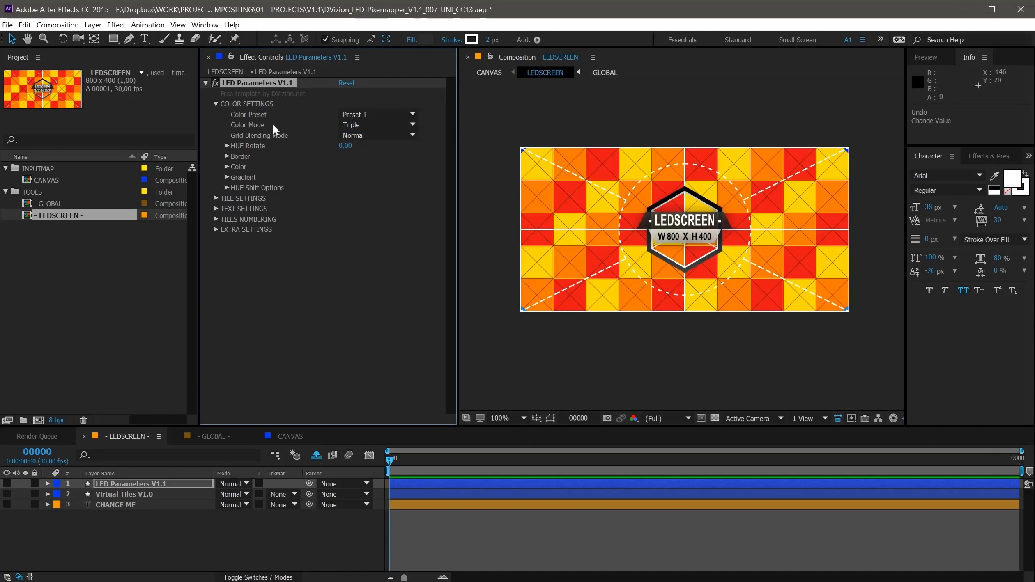
- Try the Dual color mode with the Difference grid blending mode, inspecting the grid lines up close
left_click(356, 123)
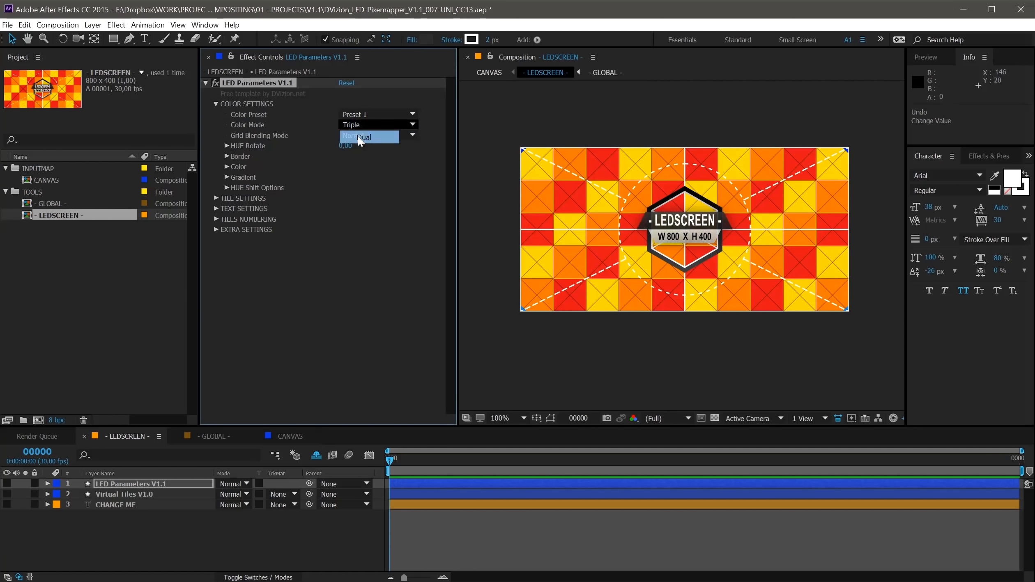
left_click(357, 137)
left_click(356, 135)
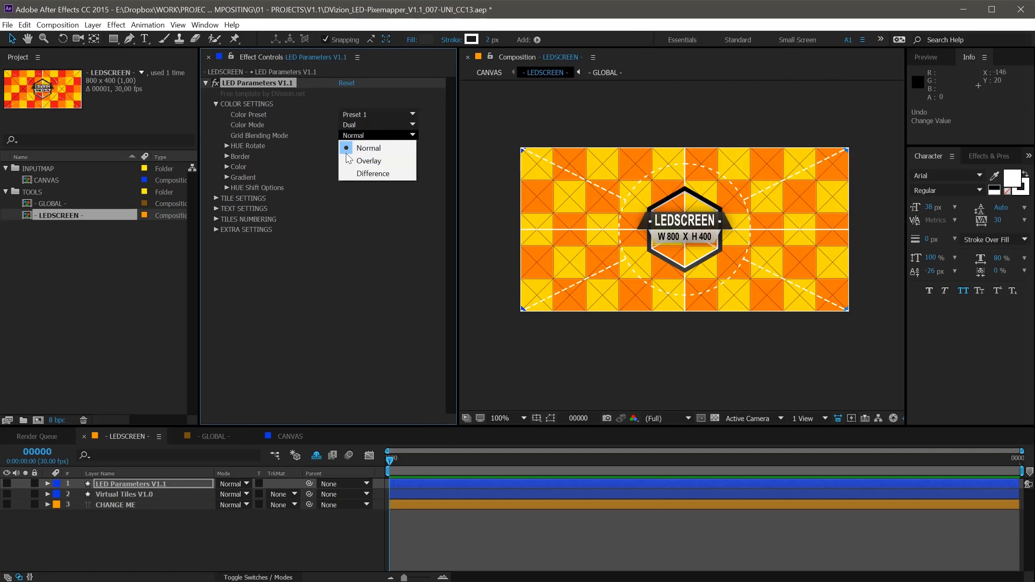
left_click(395, 174)
key("period")
key("period")
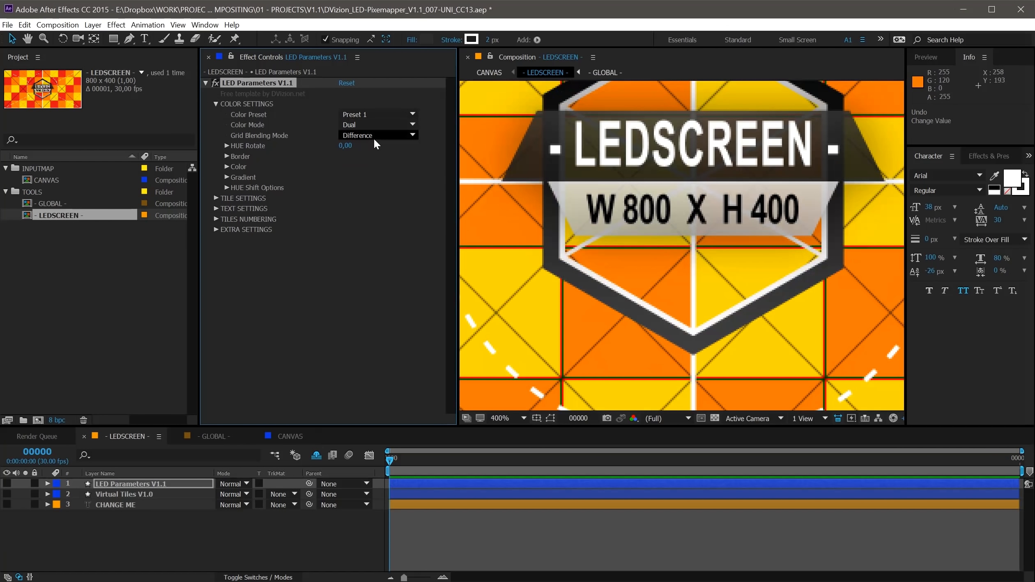
key("slash")
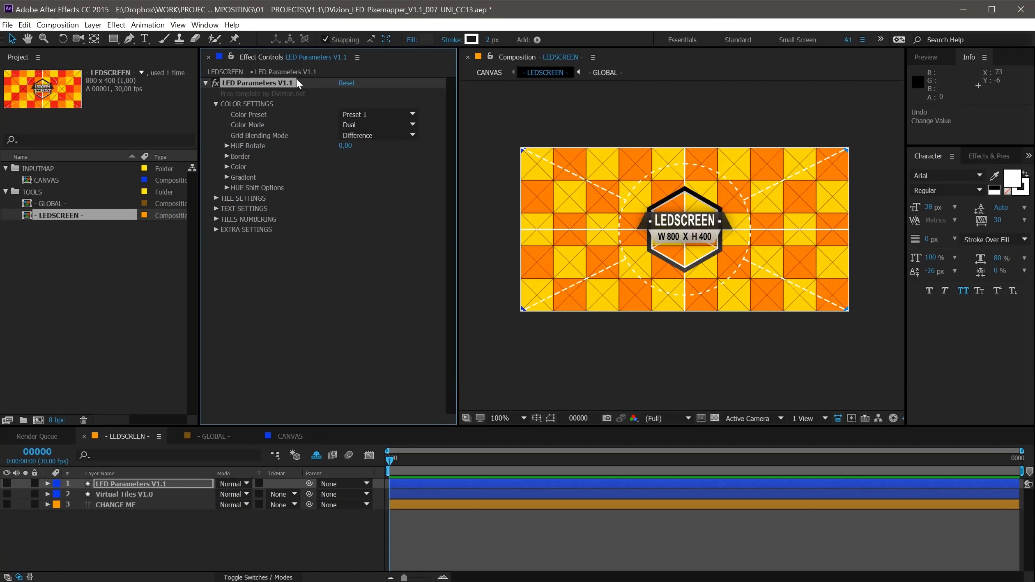
- Restore the Grid Blending Mode to Normal and the Color Mode to Triple, keeping Color Preset at Preset 1
left_click(377, 135)
left_click(352, 132)
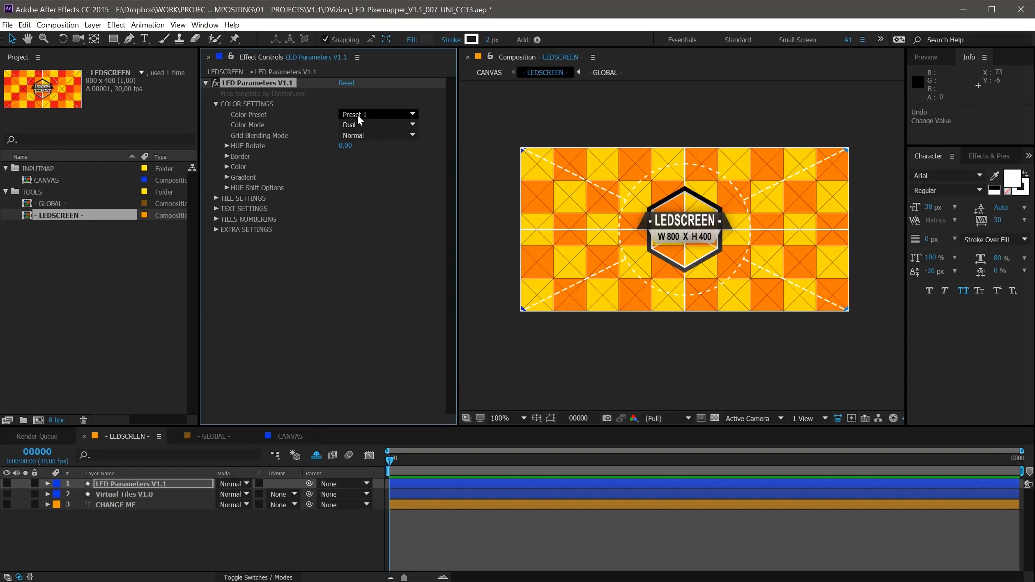
left_click(358, 115)
left_click(358, 117)
left_click(354, 124)
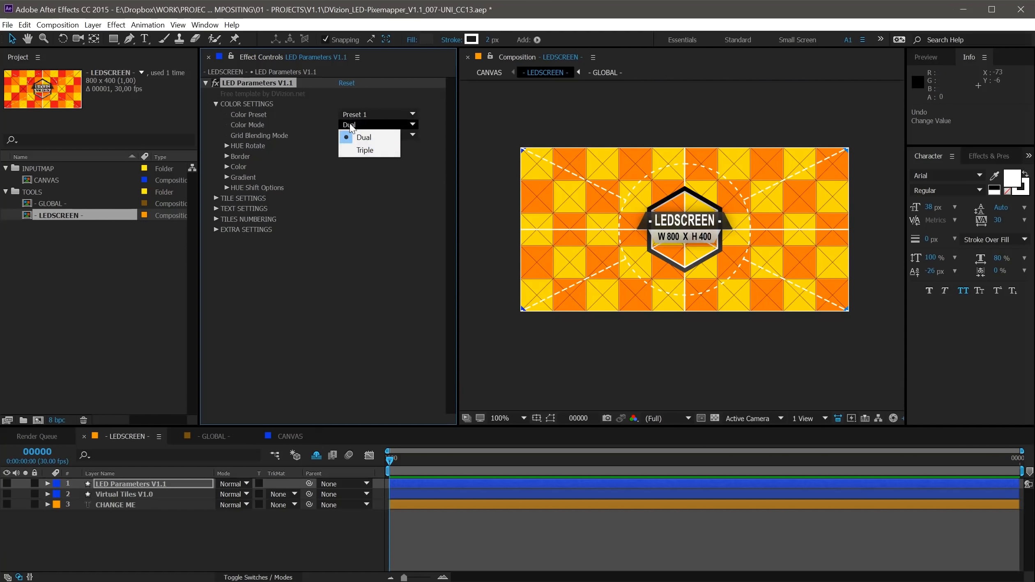
left_click(355, 146)
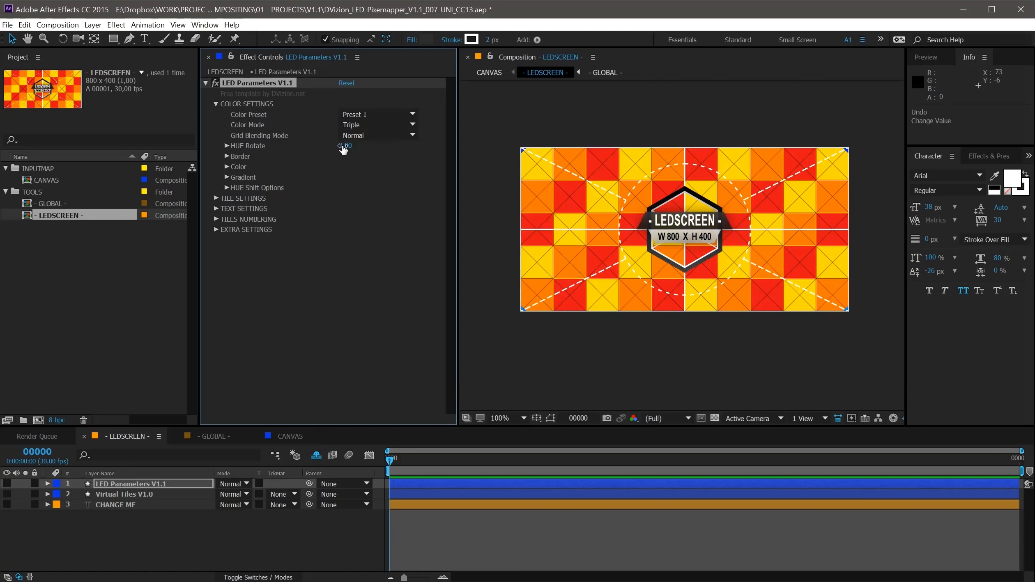
- Try shifting the screen's overall HUE Rotate value, and set it back to 0
mouse_move(344, 150)
left_mouse_down()
mouse_move(477, 152)
mouse_move(348, 166)
left_mouse_up()
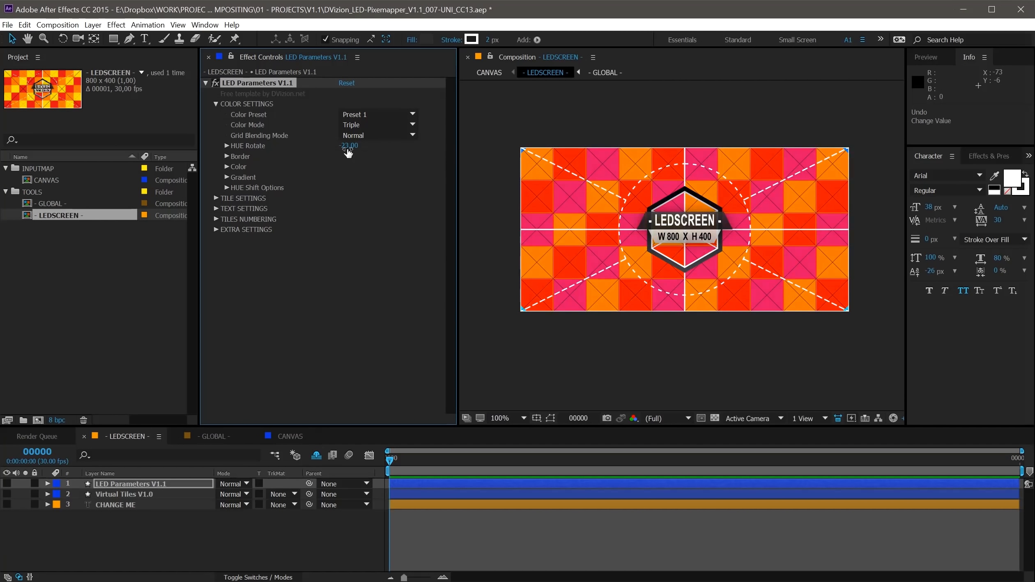
left_click(349, 153)
type("0")
key("Return")
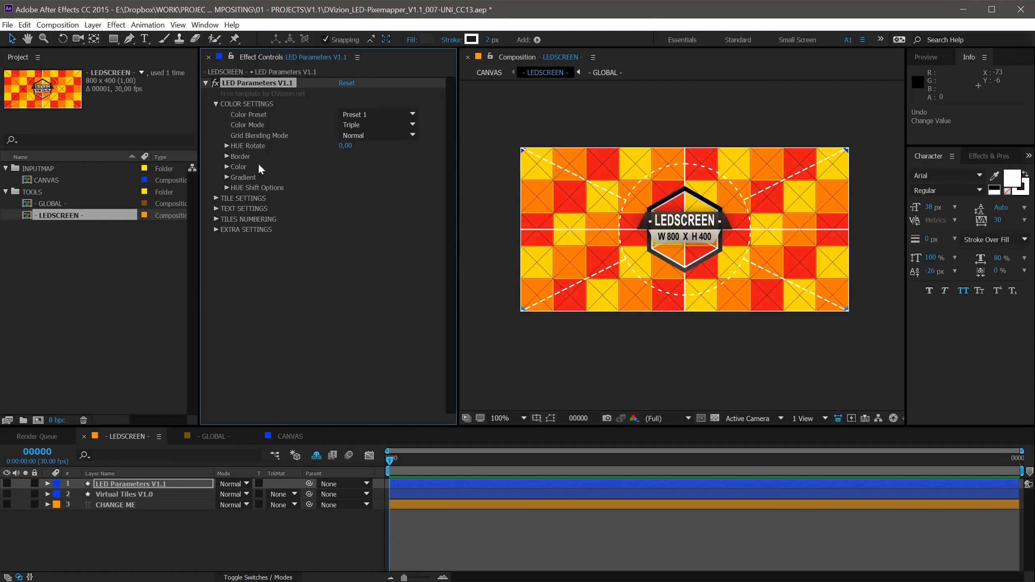
- Try the Manual border color for the LED screen, and return the border color to White
left_click(226, 156)
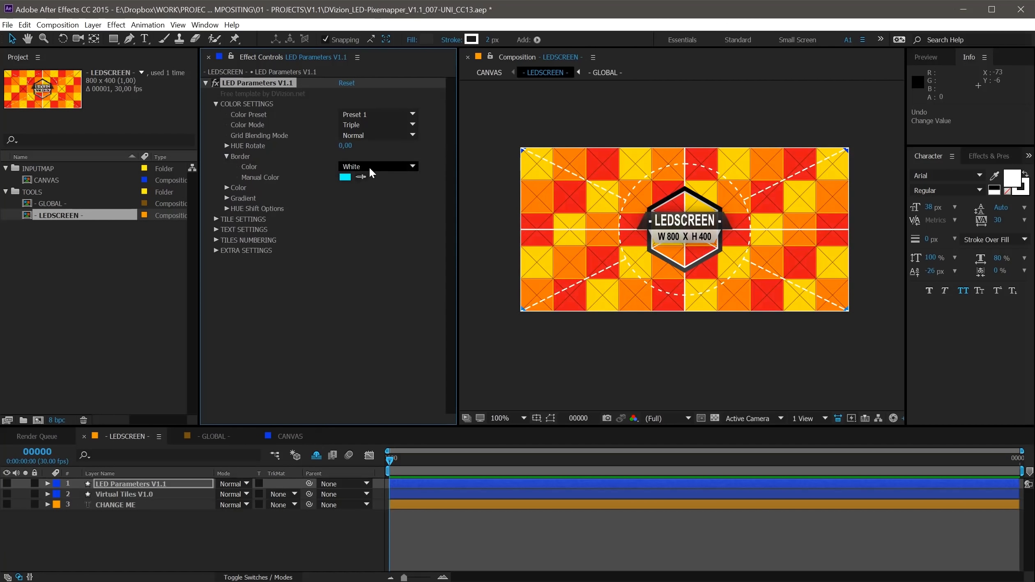
left_click(371, 167)
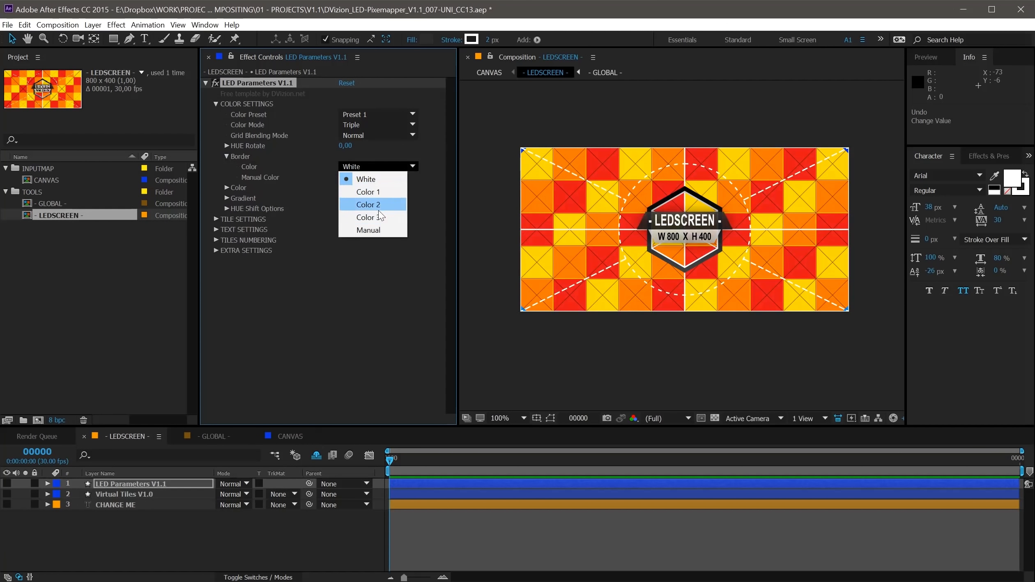
left_click(375, 229)
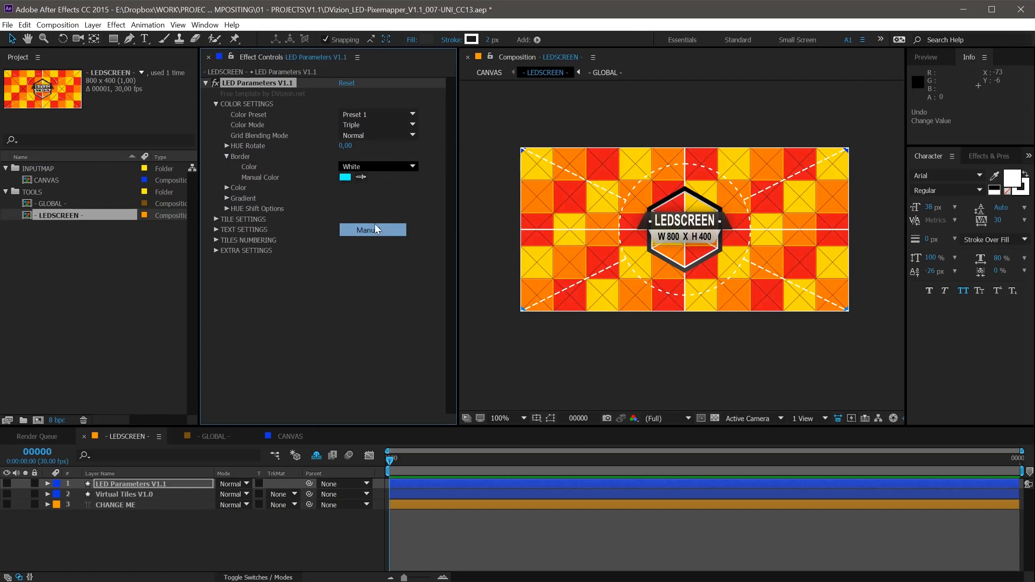
left_click(356, 165)
left_click(357, 179)
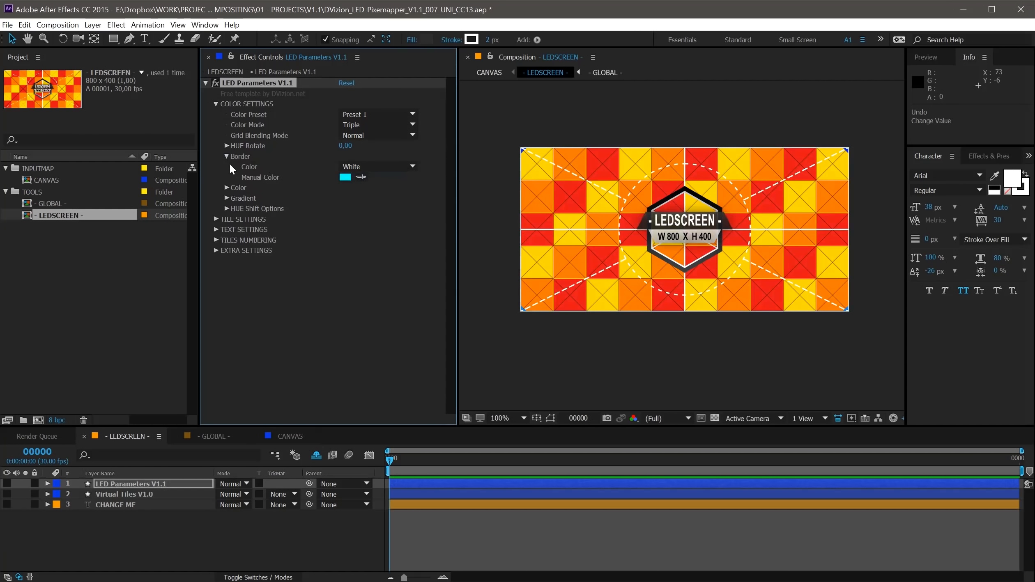
left_click(227, 156)
- Examine the individual swatches in the Color group and the available Color Preset choices
left_click(226, 167)
scroll(313, 189, "down", 3)
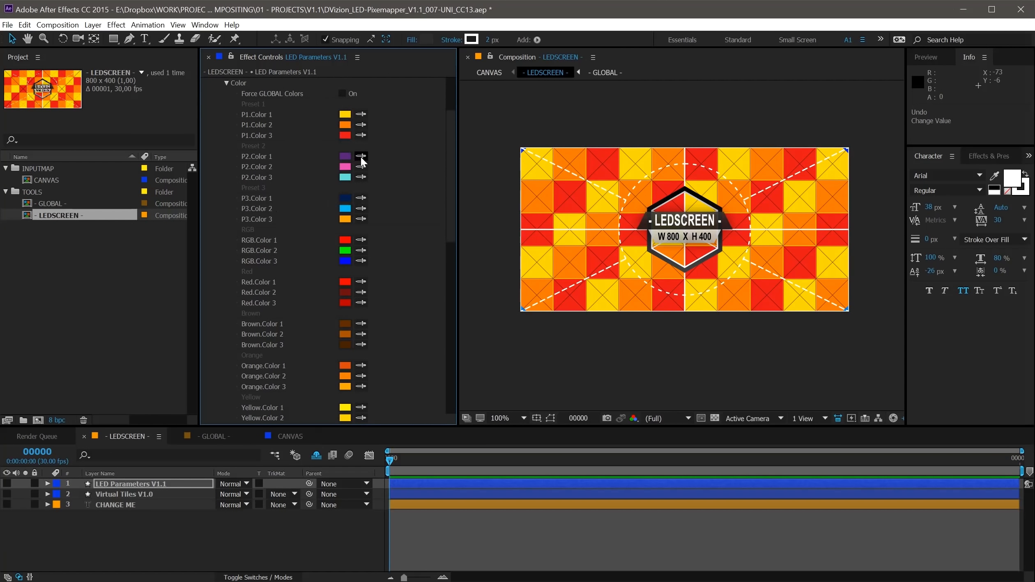
scroll(331, 243, "up", 5)
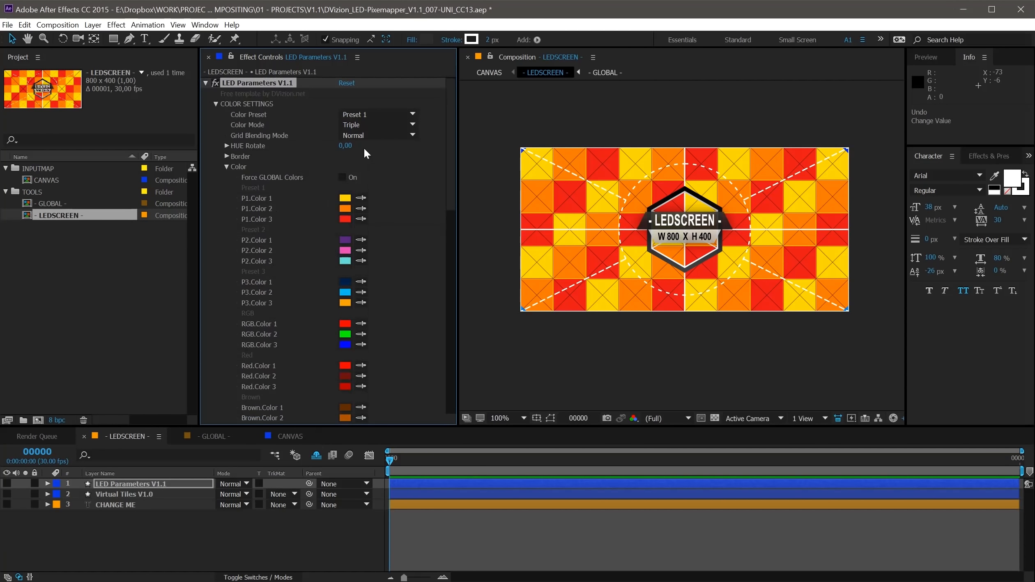
left_click(370, 114)
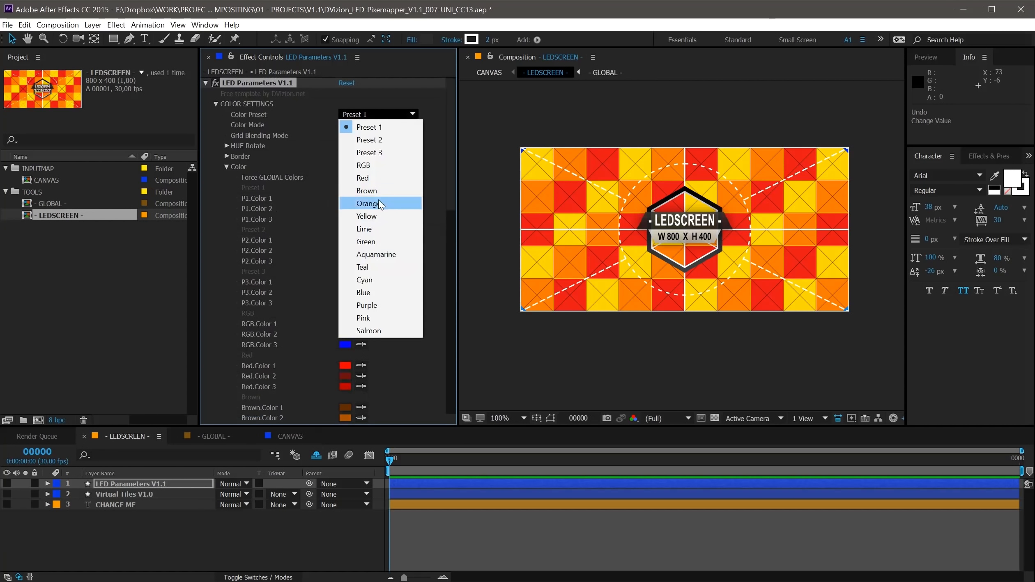
left_click(297, 236)
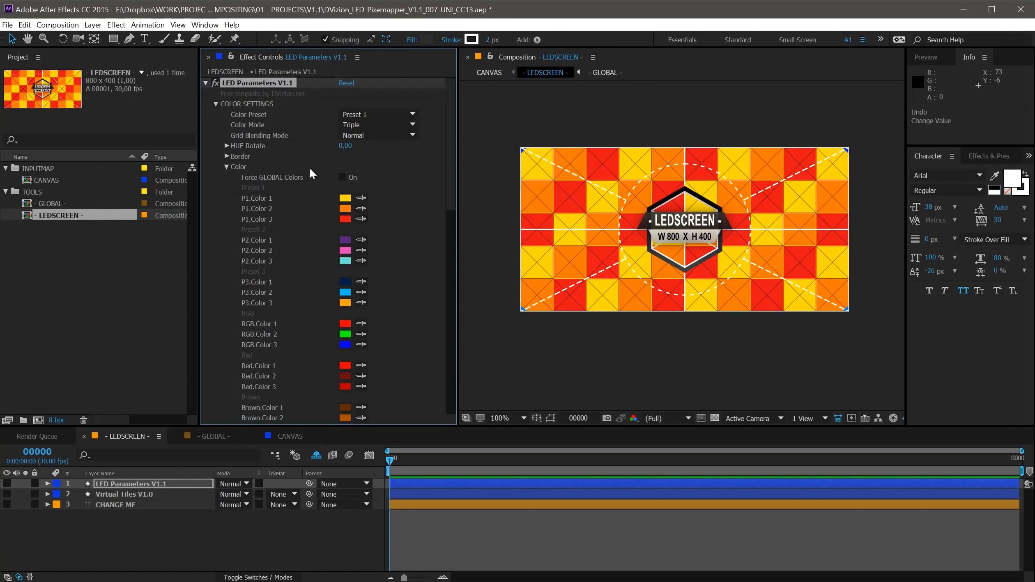
- Turn on Force GLOBAL Colors and examine the shared color swatches in the GLOBAL composition's properties
left_click(341, 177)
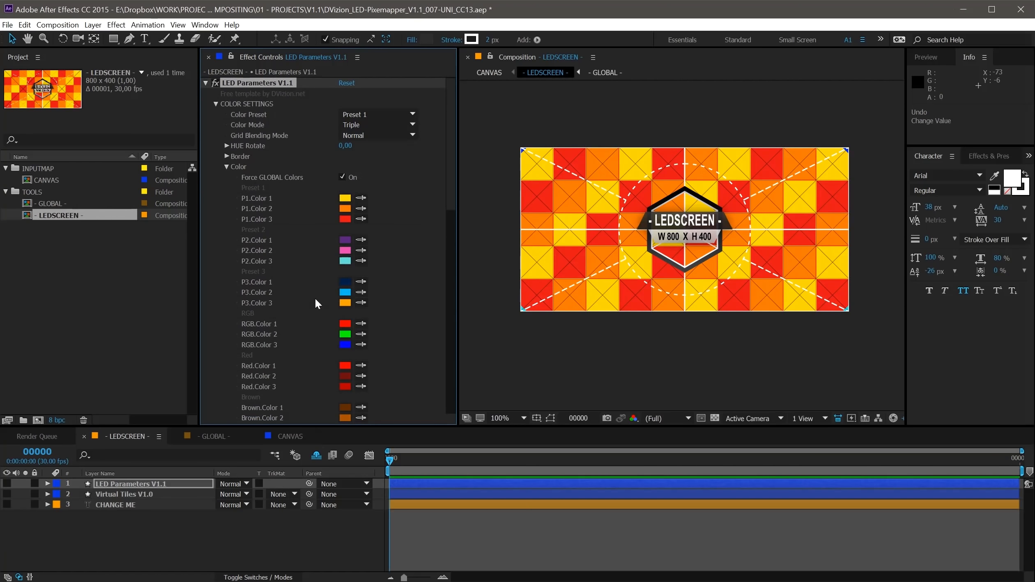
left_click(56, 203)
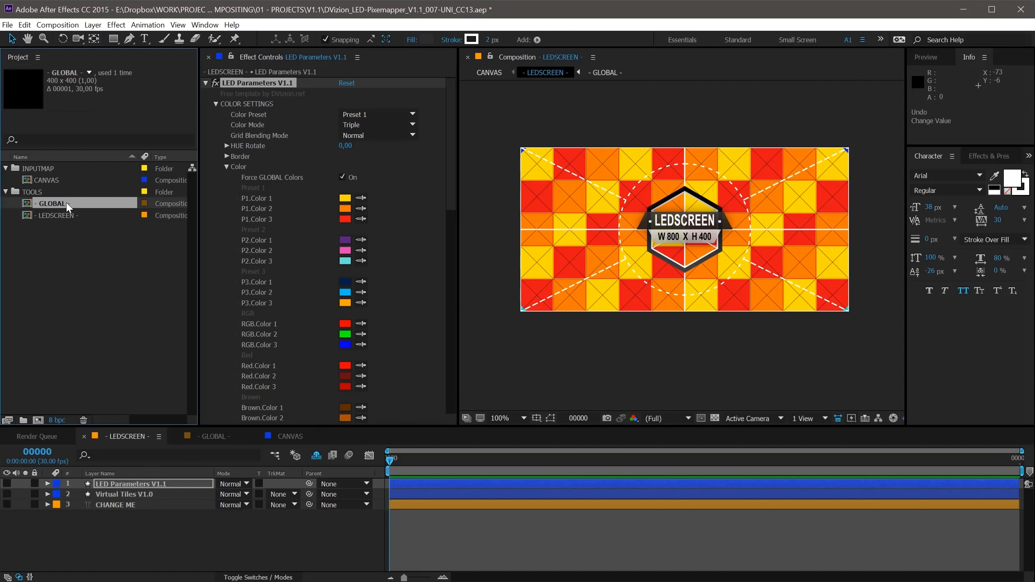
double_click(65, 202)
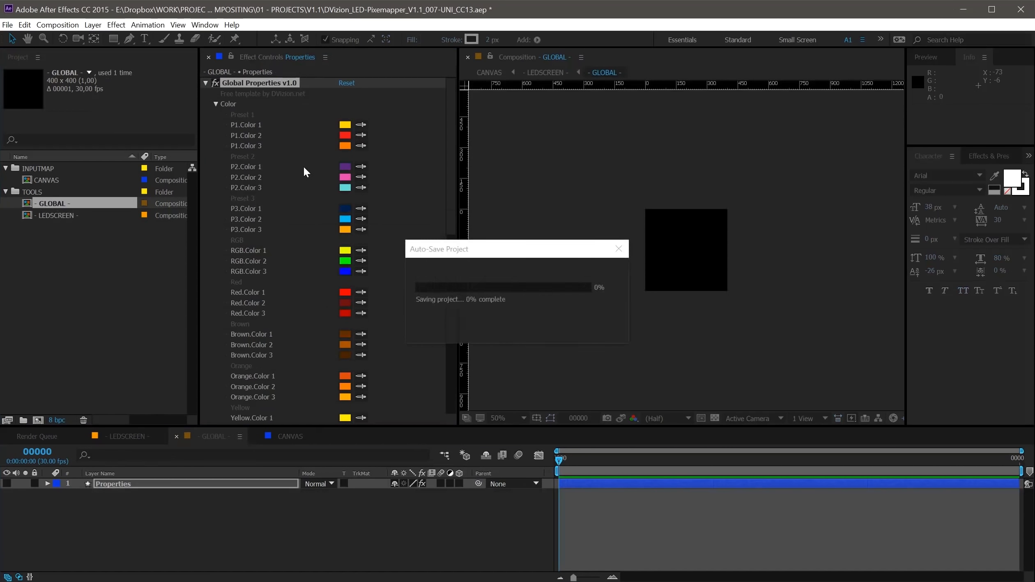
scroll(303, 168, "down", 10)
scroll(332, 209, "up", 10)
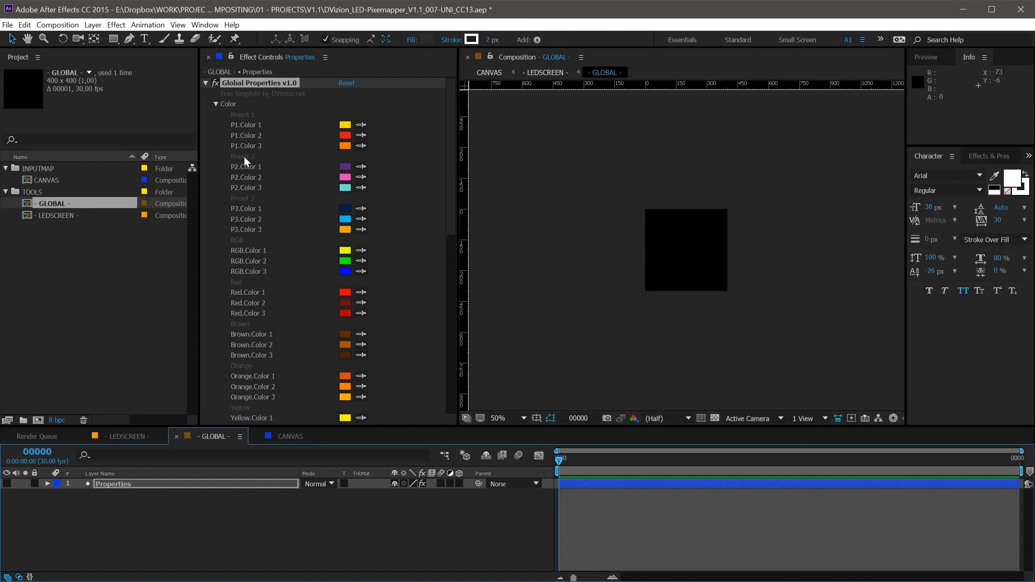
- Return to the LEDSCREEN composition and turn off Force GLOBAL Colors, collapsing the Color group
double_click(68, 217)
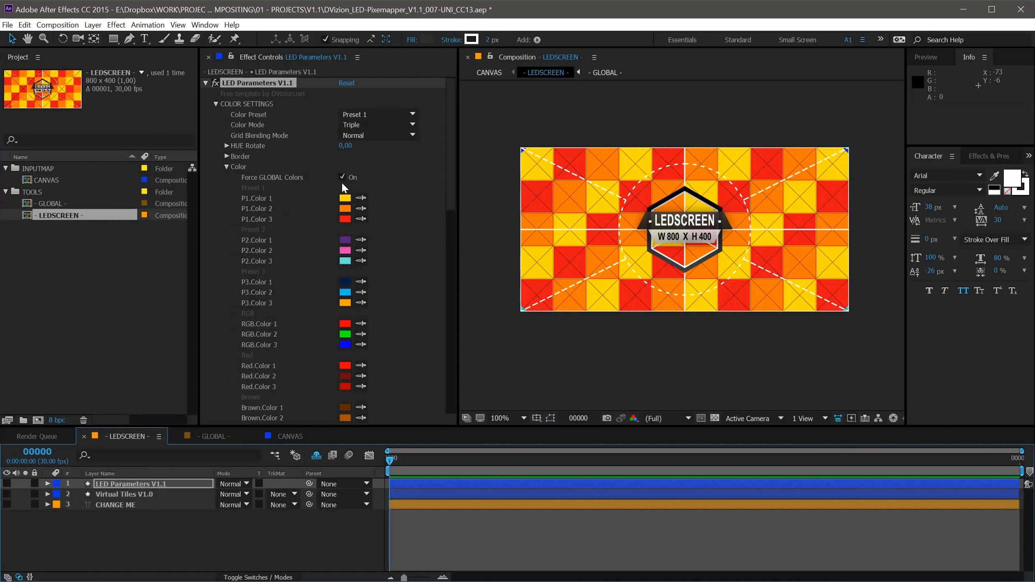
left_click(342, 178)
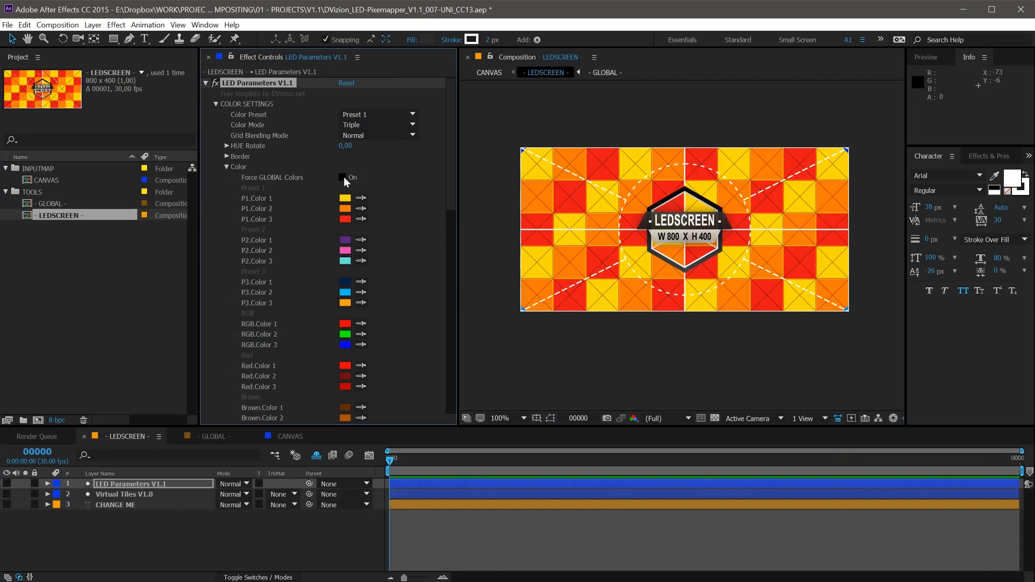
left_click(227, 167)
- Set the gradient's G. HUE Rotate to 243 in the LED screen's Gradient settings
left_click(226, 177)
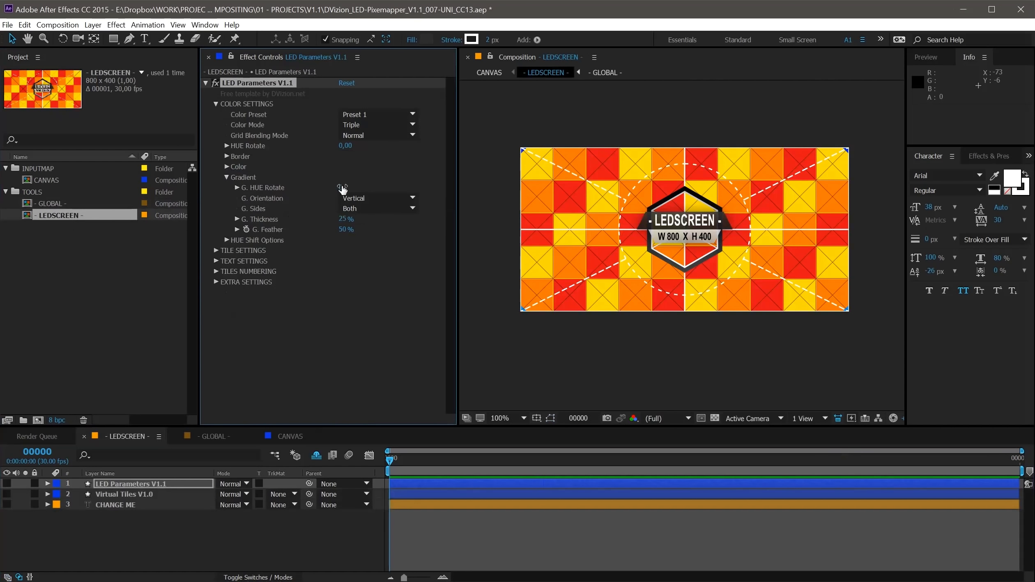
left_click_drag(348, 187, 491, 183)
- Try the gradient on the Left side only and the Right side only, and return G. Sides to Both
left_click(389, 209)
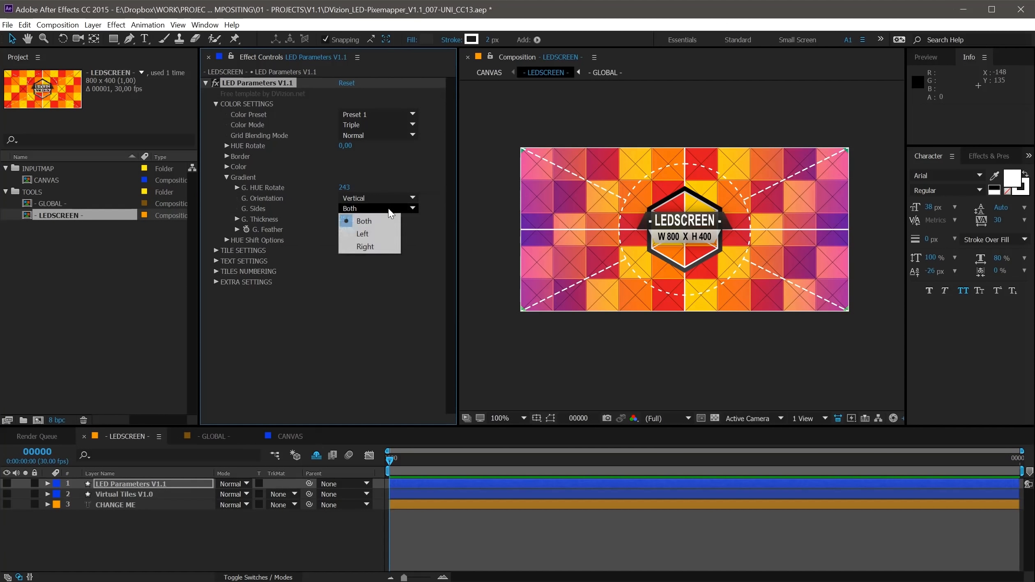
left_click(377, 231)
left_click(380, 210)
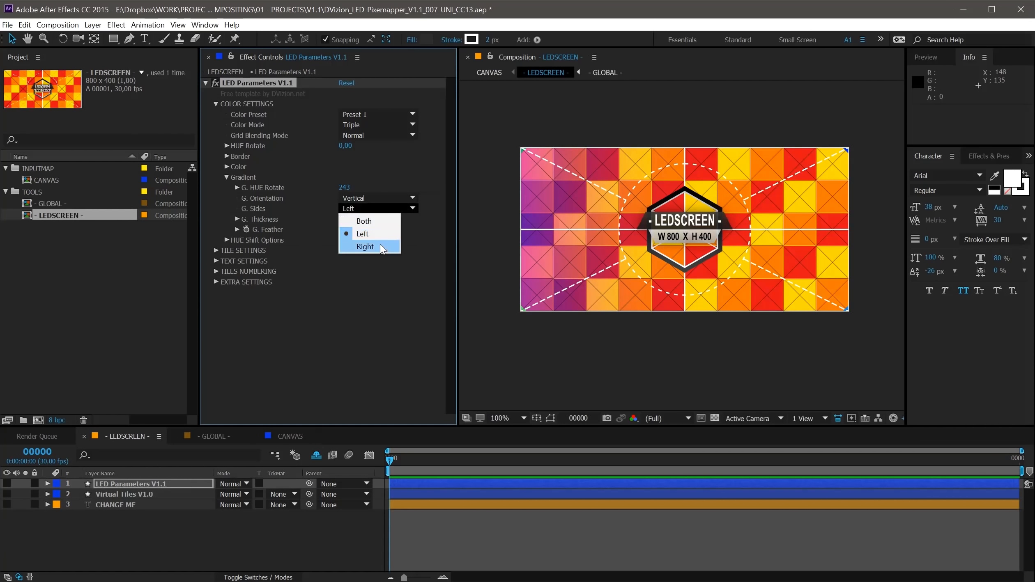
left_click(380, 246)
left_click(370, 209)
left_click(368, 220)
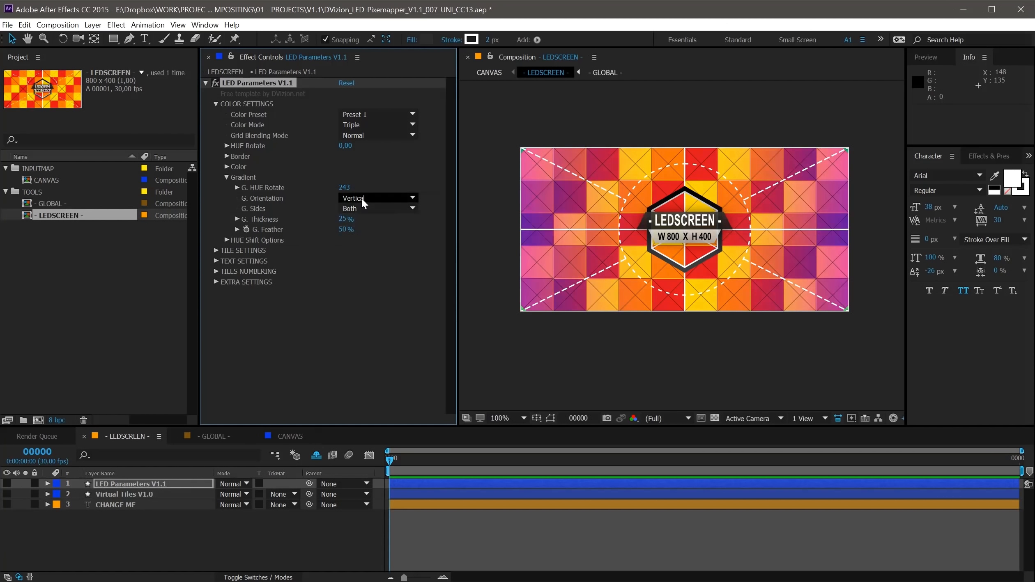
- Try the Horizontal gradient orientation on the LED screen and return G. Orientation to Vertical
left_click(364, 201)
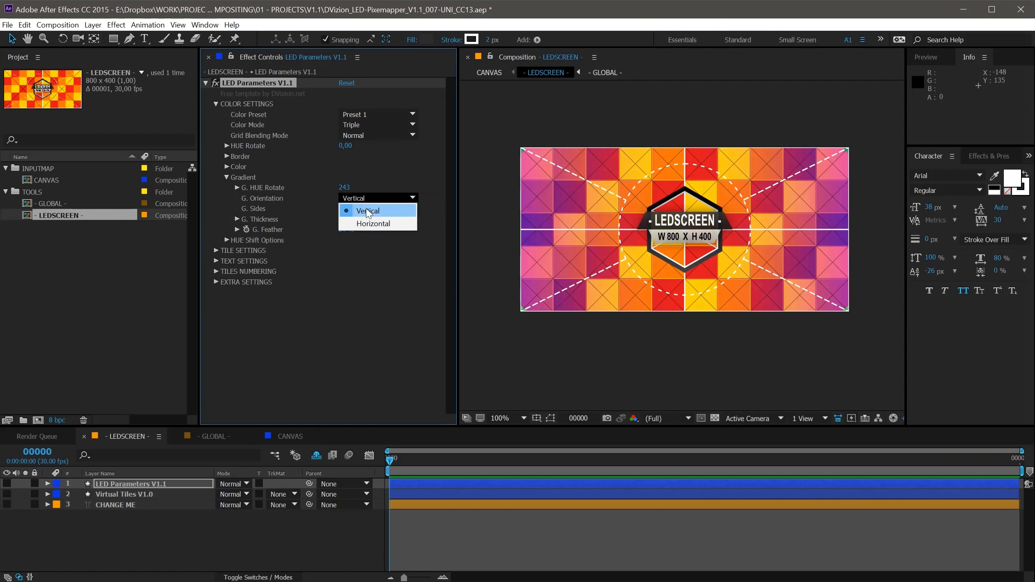
left_click(368, 222)
left_click(376, 196)
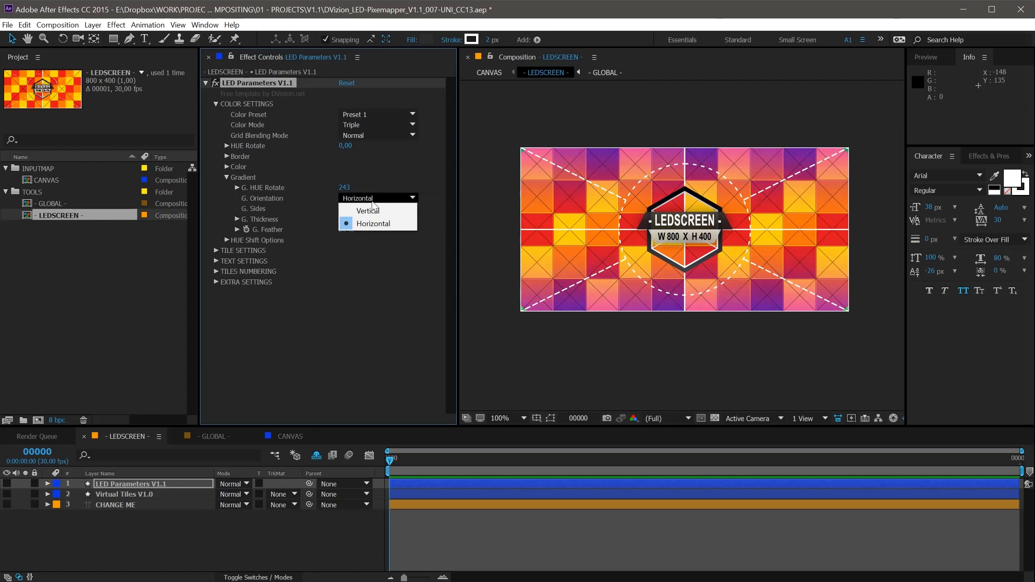
left_click(370, 211)
- Set the gradient's thickness to 34% and feather to 60%, reset G. HUE Rotate to 0, and collapse the Gradient group
mouse_move(345, 229)
left_mouse_down()
mouse_move(312, 245)
mouse_move(336, 229)
mouse_move(326, 224)
mouse_move(353, 222)
mouse_move(340, 224)
left_mouse_up()
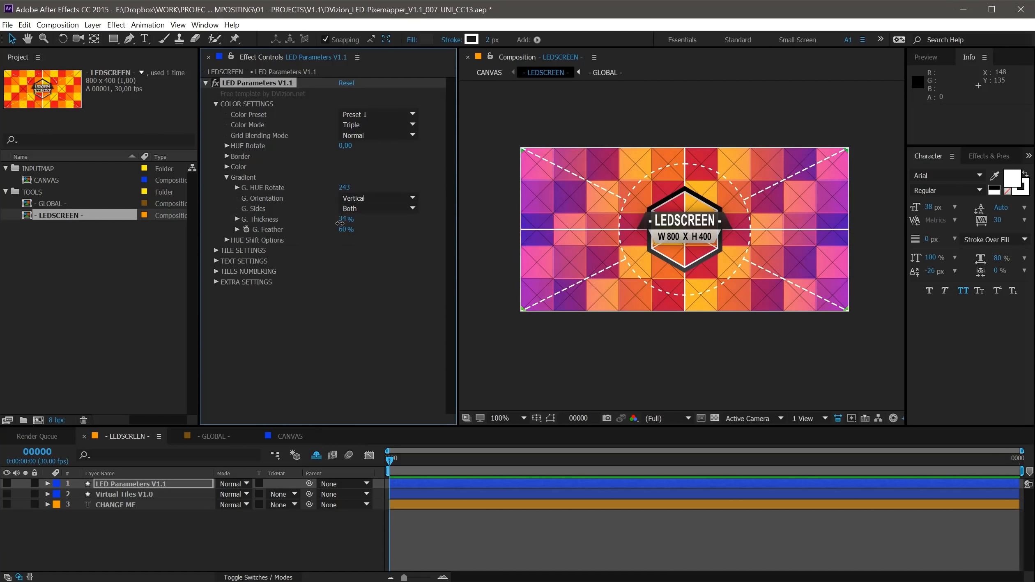
left_click(344, 188)
type("0")
key("Return")
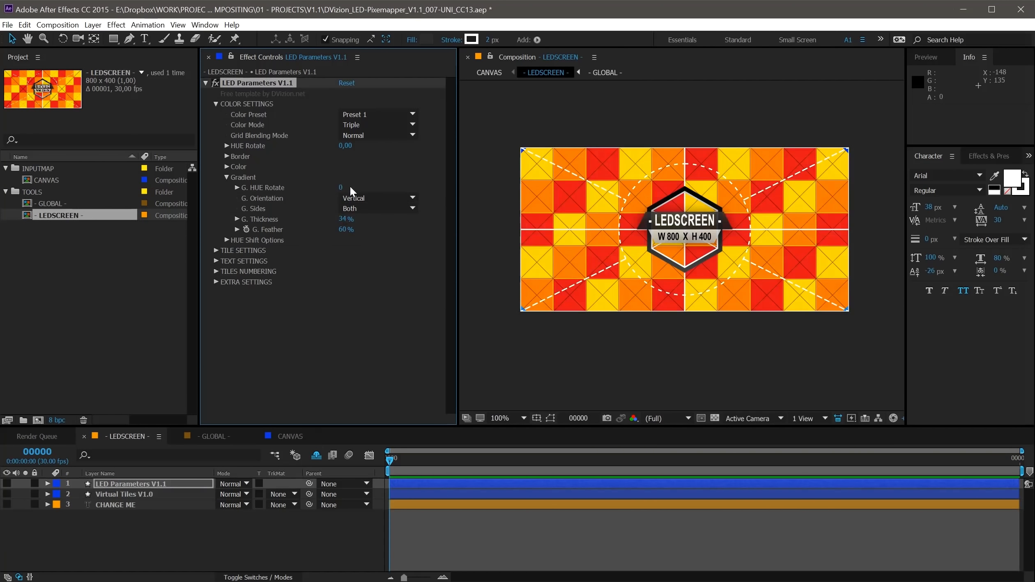
left_click(227, 177)
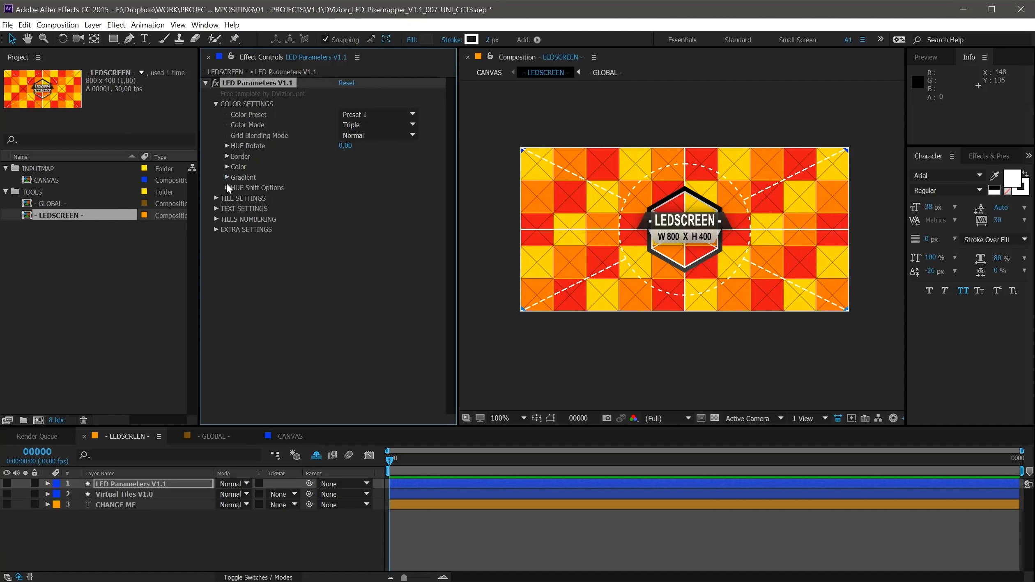
- Set the HUE Shift Amount to 50 in the LED screen's HUE Shift Options
left_click(227, 188)
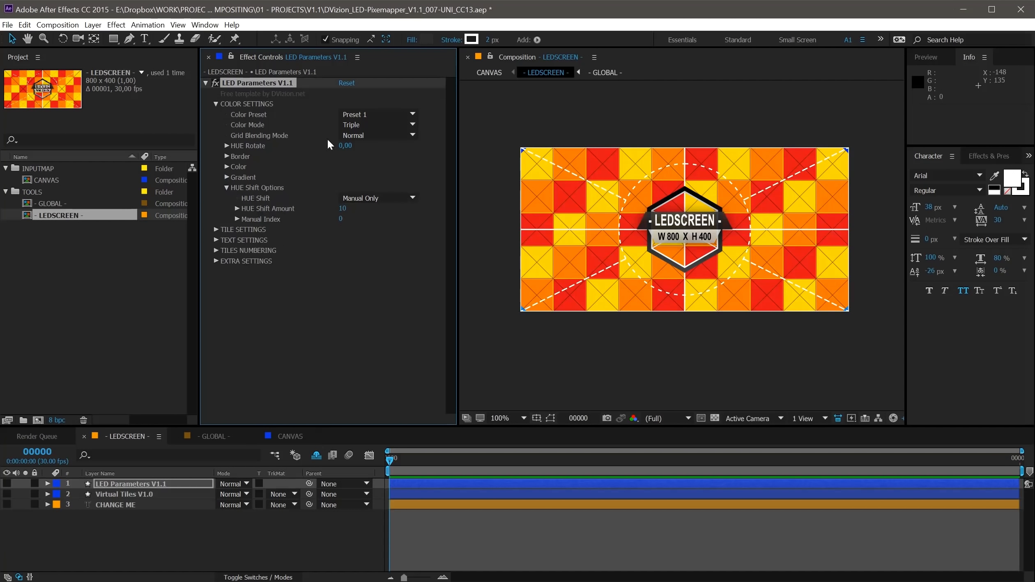
left_click(345, 208)
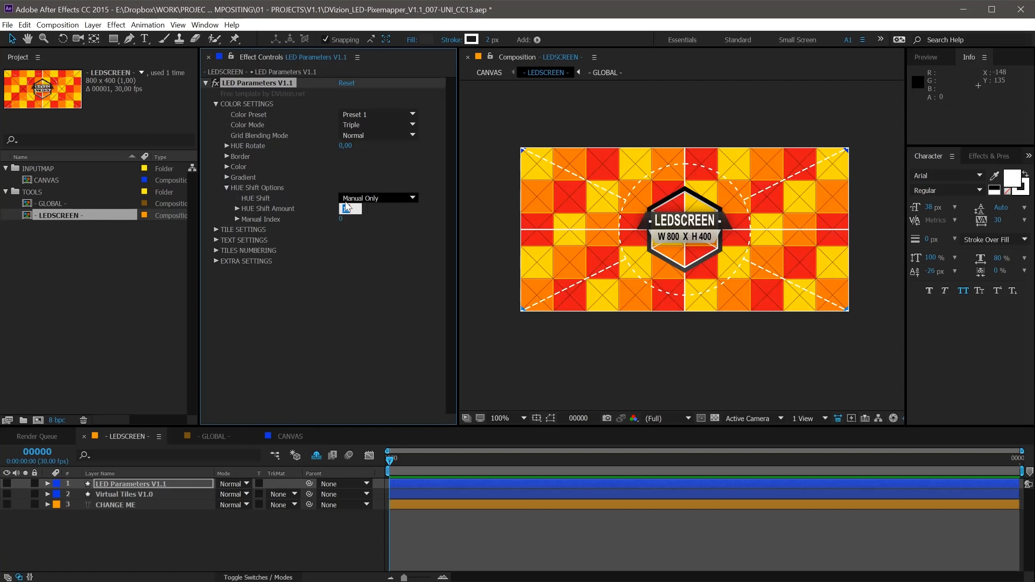
type("50")
key("Return")
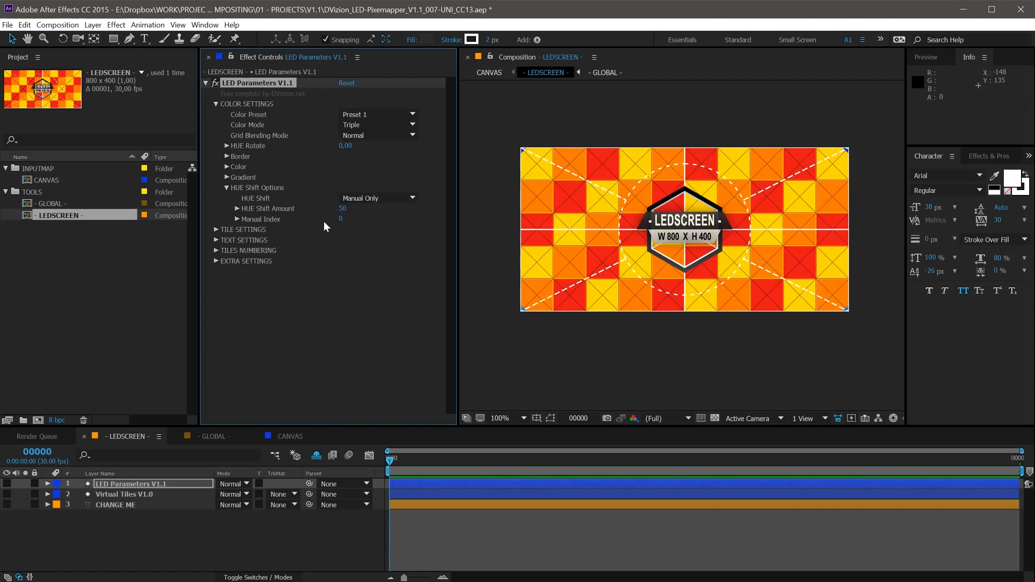
- Try Manual Index values from 1 to 3 for the hue shift and return the index to 0
left_click(341, 219)
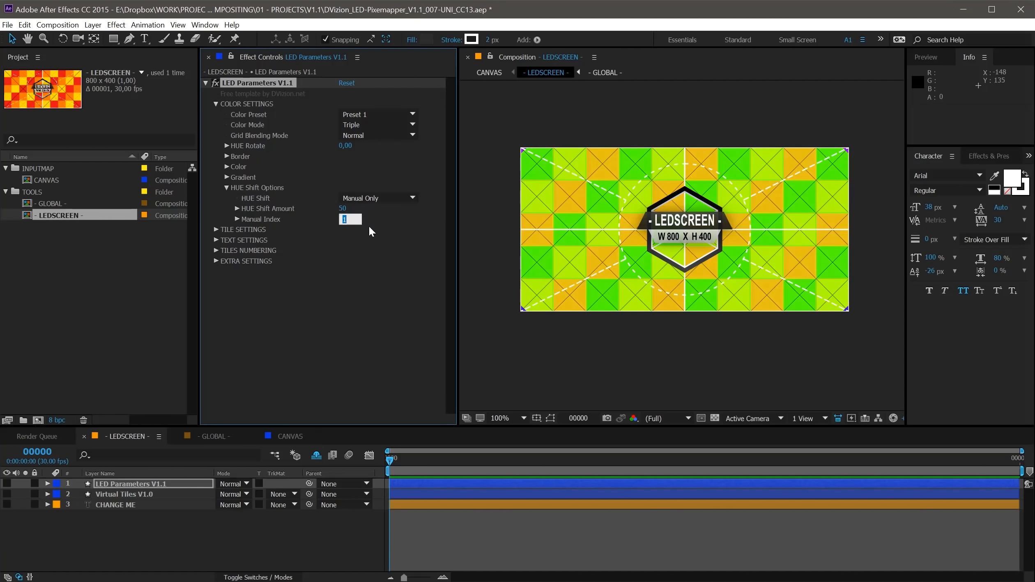
key("Up")
key("Up")
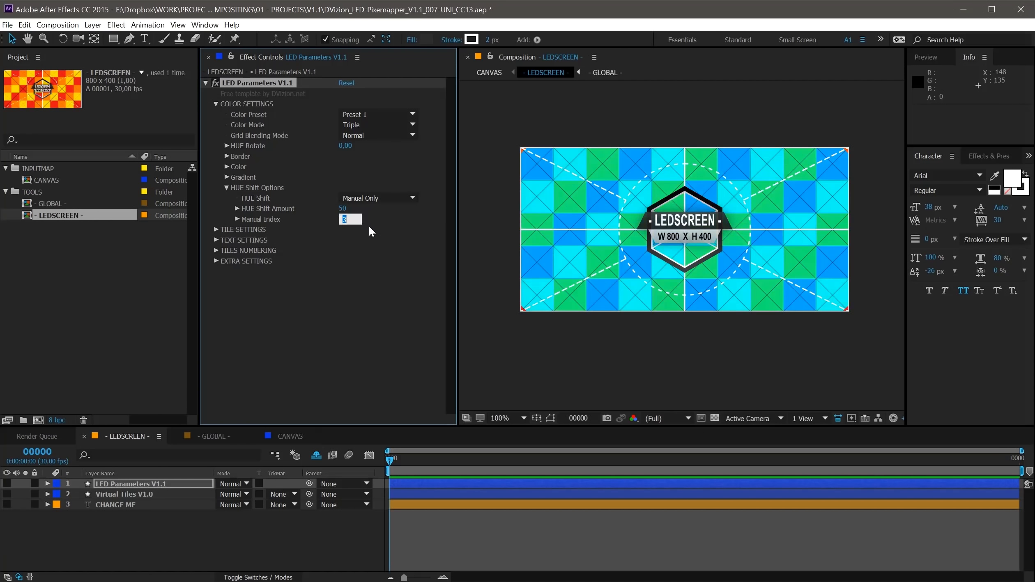
key("Down")
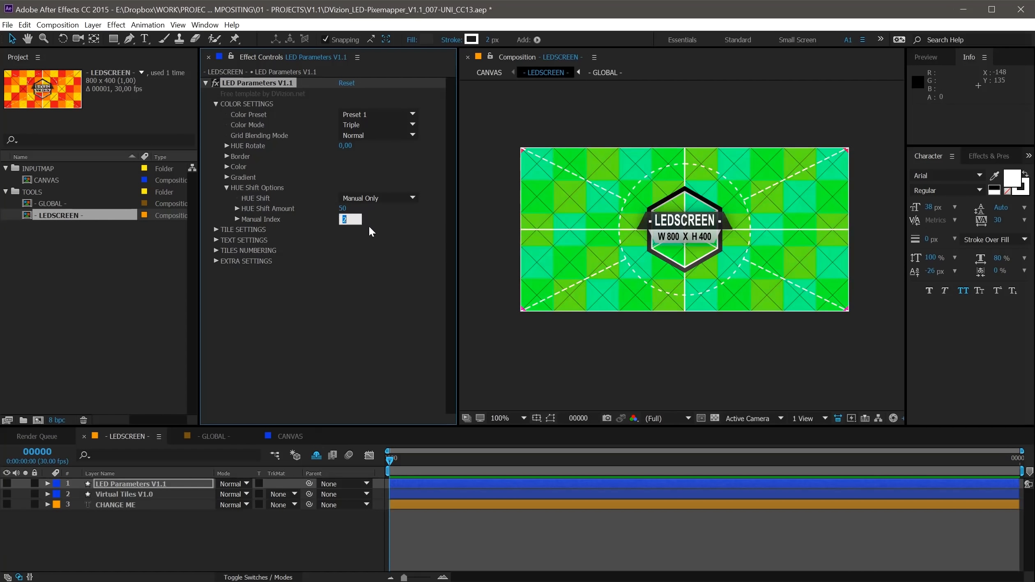
key("Down")
key("Down")
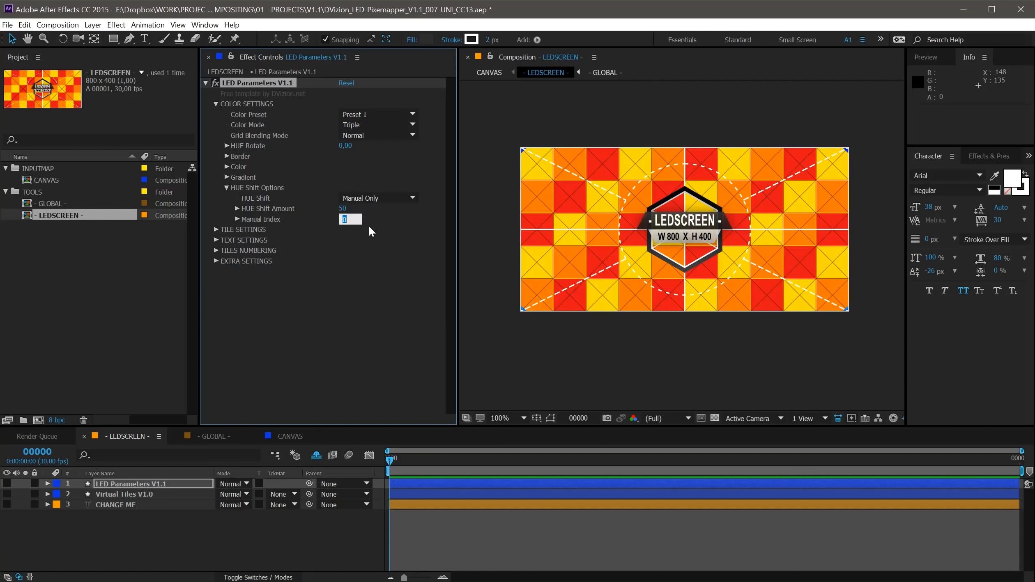
left_click(358, 312)
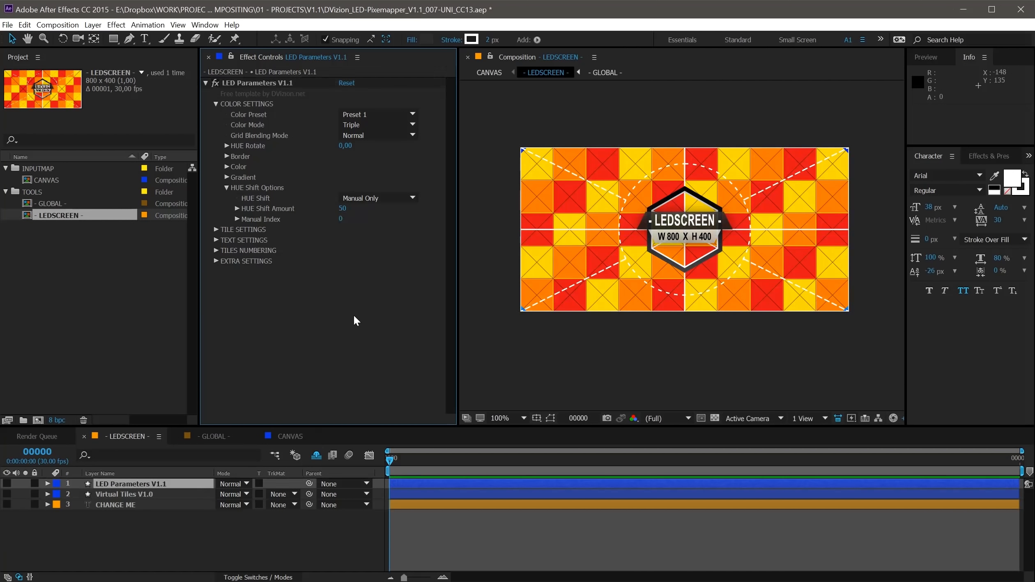
- Set HUE Shift to Auto (Digits) and add the number 1 to the end of the LEDSCREEN composition's name
left_click(386, 198)
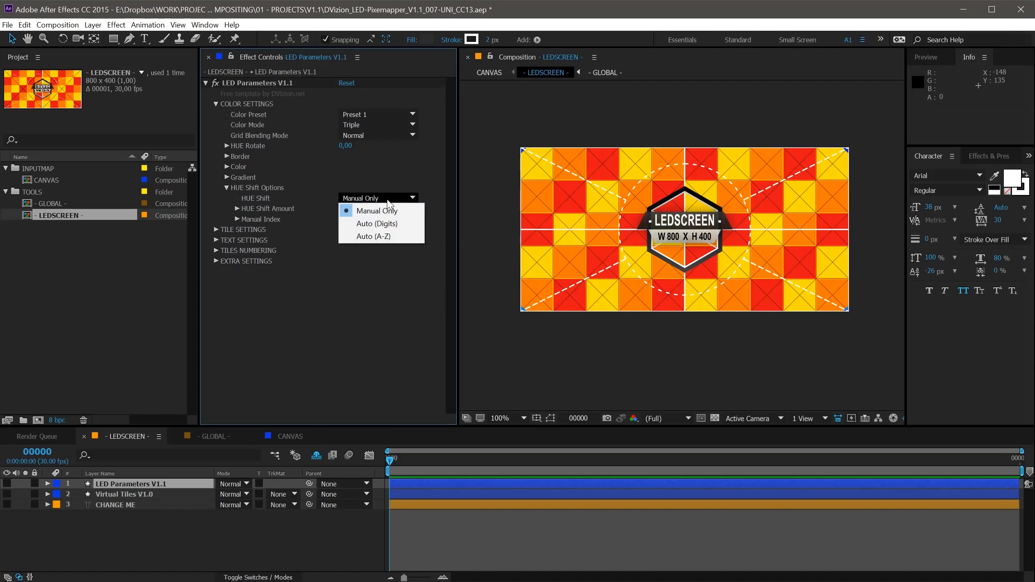
left_click(378, 223)
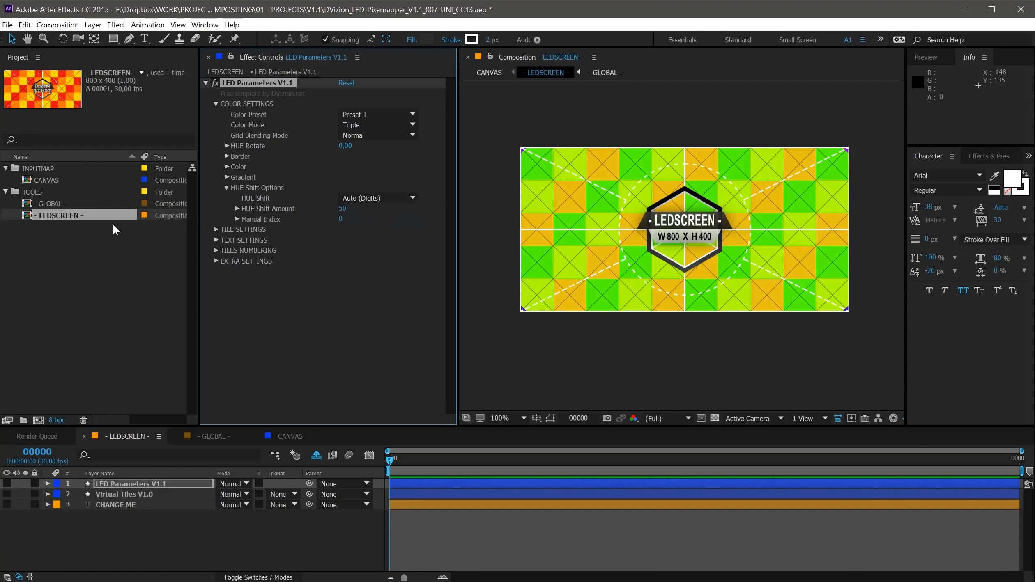
left_click(83, 218)
key("Return")
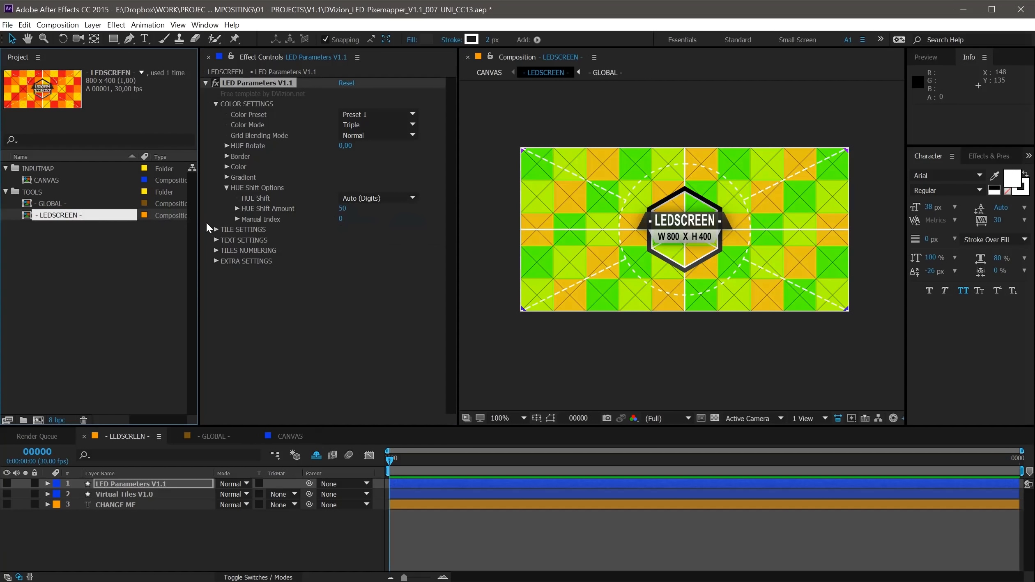
type("1")
key("Return")
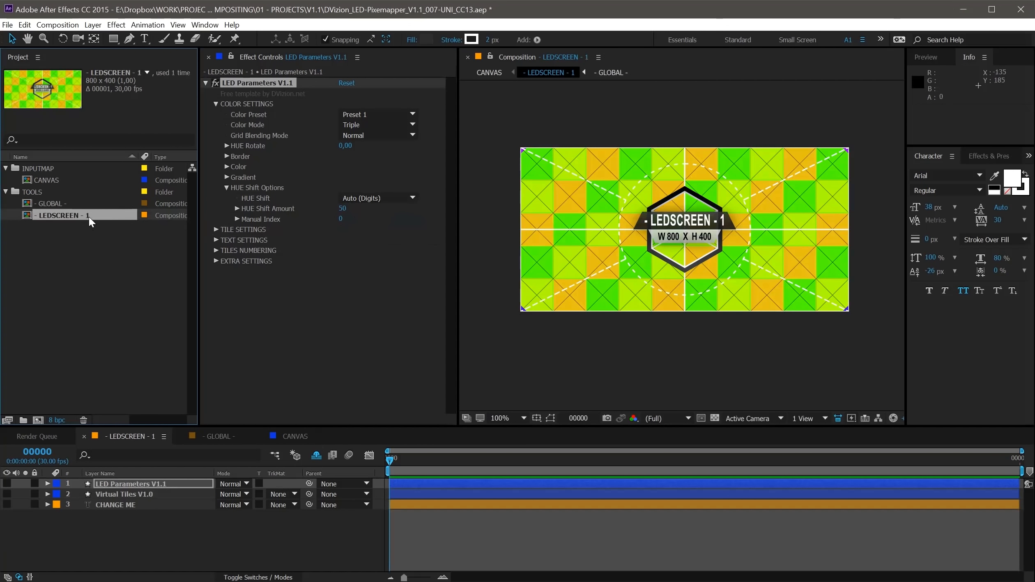
- Change the number at the end of the LEDSCREEN composition's name to 3
key("Return")
key("BackSpace")
type("3")
key("Return")
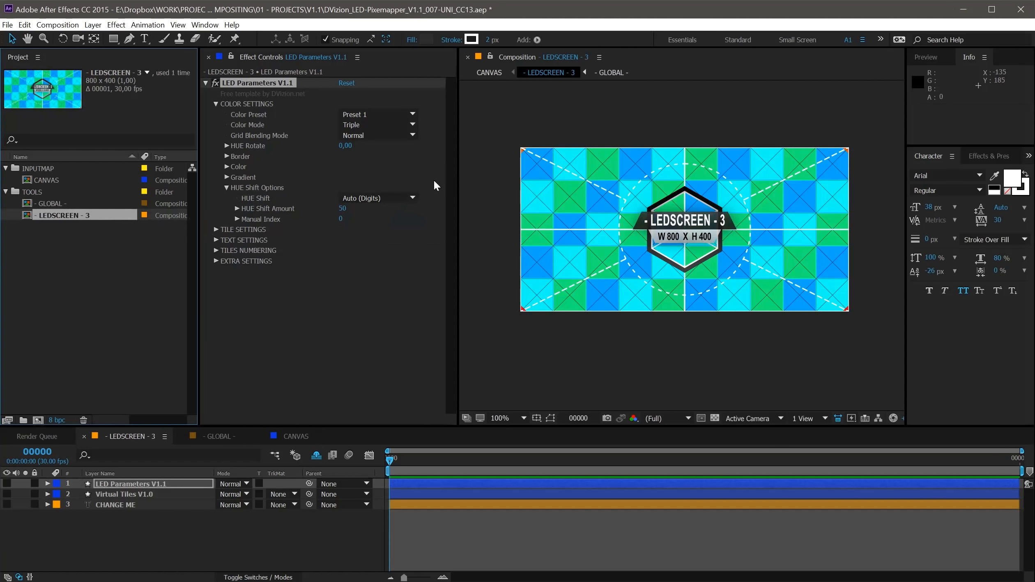
- Try a Manual Index of 2 on top of the automatic hue shift and return it to 0
left_click(340, 220)
left_click(341, 220)
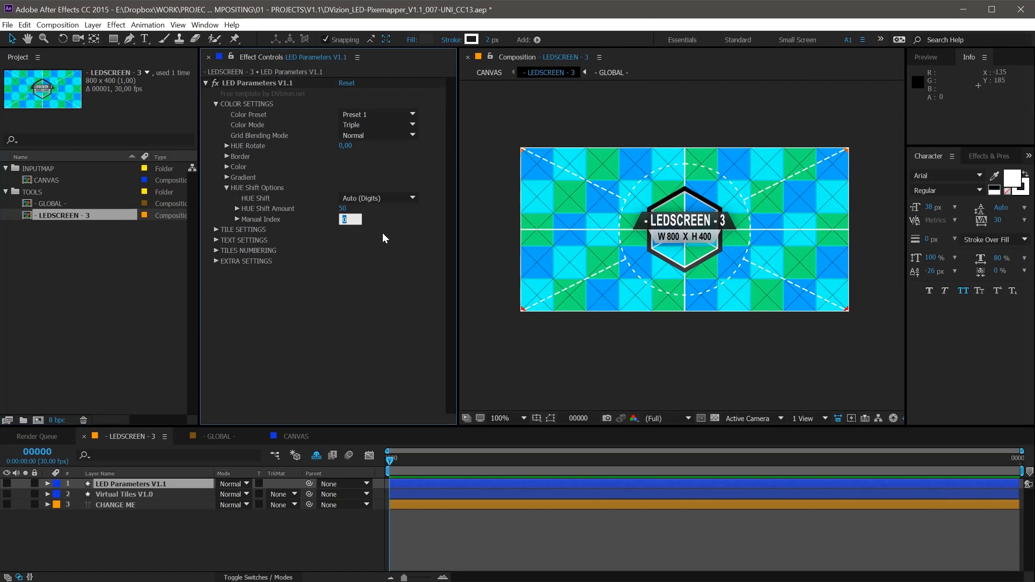
type("2")
key("Return")
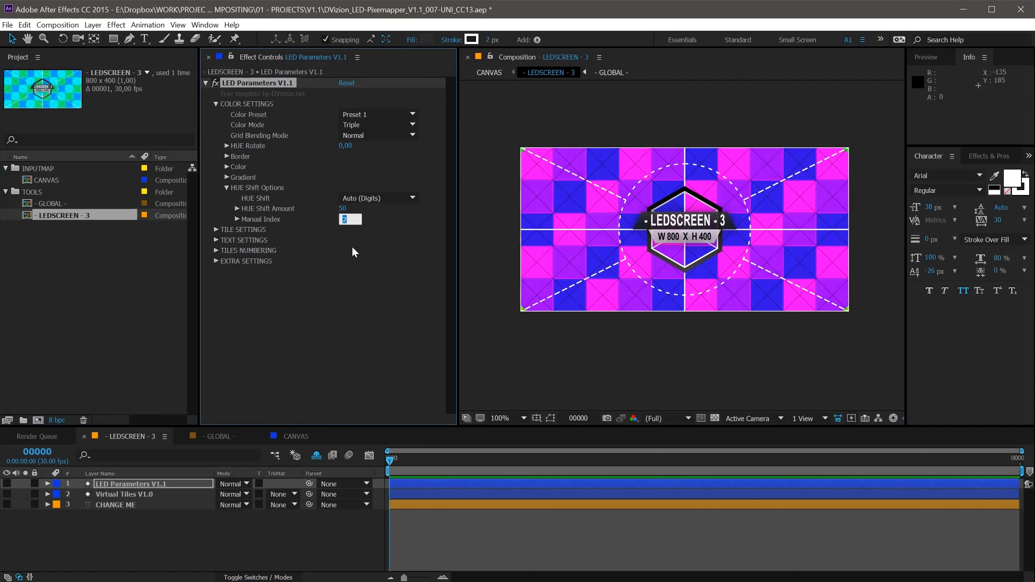
key("Return")
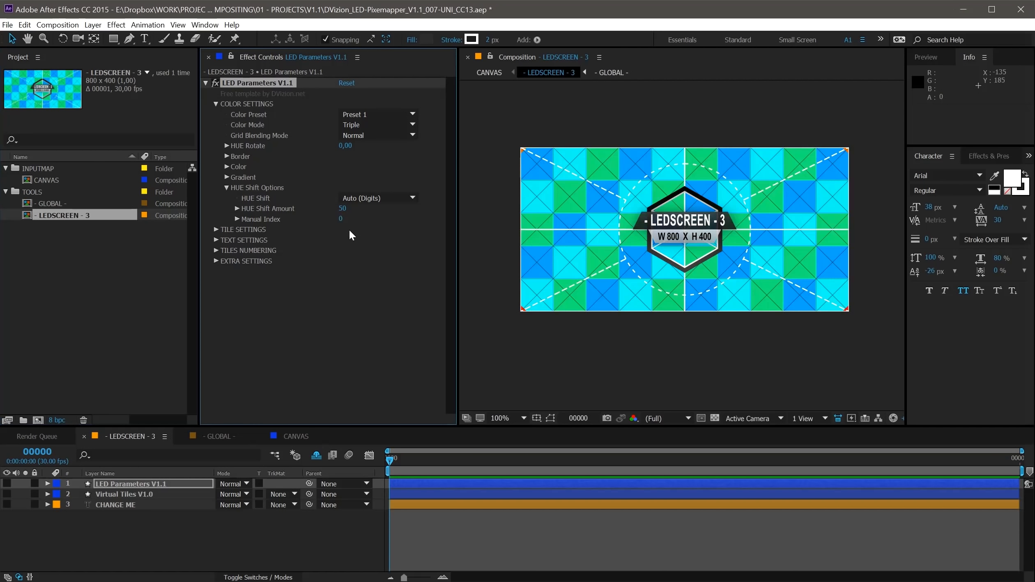
- Rename the LEDSCREEN composition as COLUMN 01
left_click(85, 216)
key("Return")
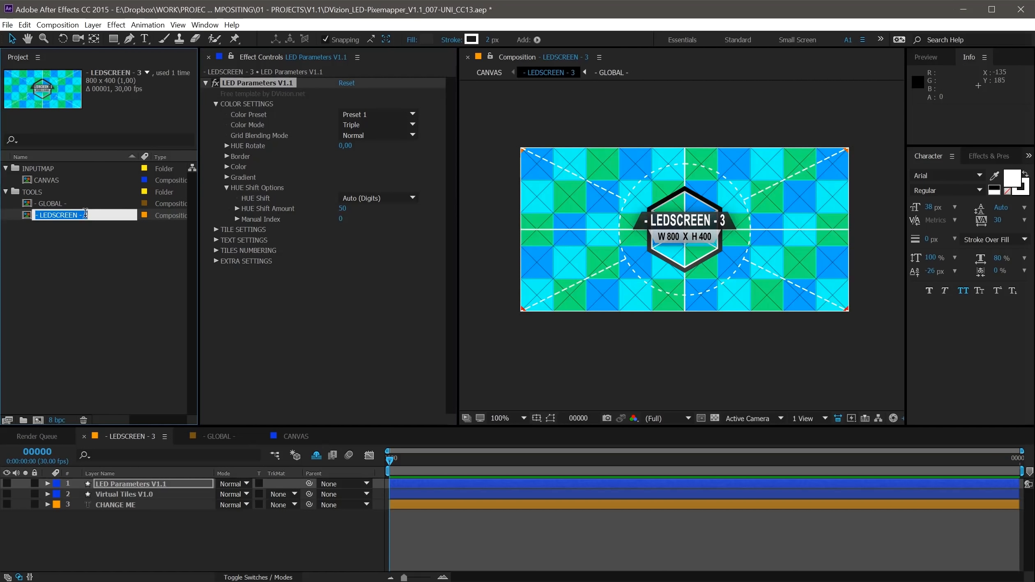
left_click(85, 214)
key("ctrl+a")
type("COLU")
type("01")
key("Return")
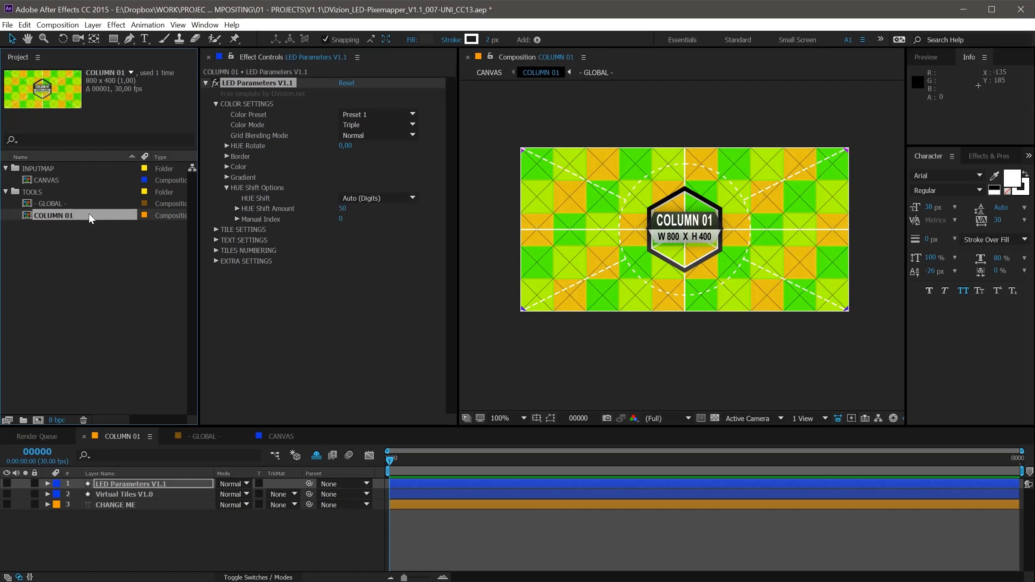
- Duplicate the COLUMN 01 composition, duplicate the resulting copy as well, and open each new composition
key("ctrl+d")
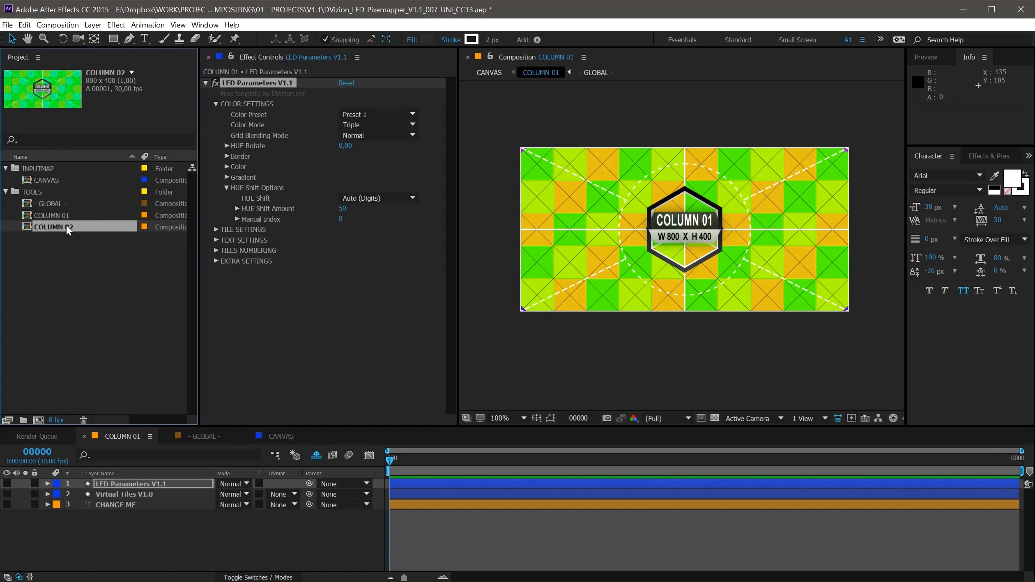
double_click(68, 228)
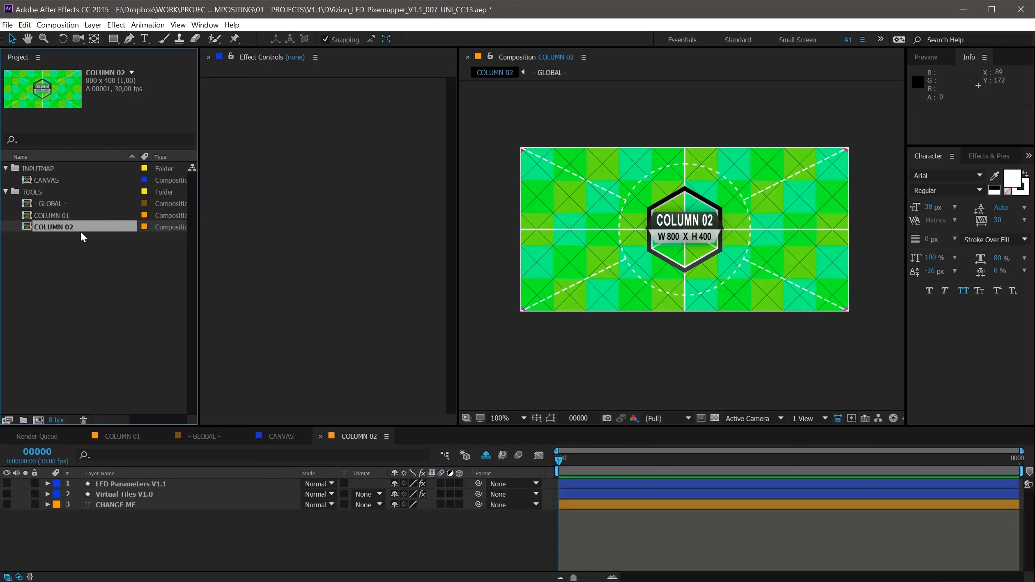
key("ctrl+d")
double_click(63, 240)
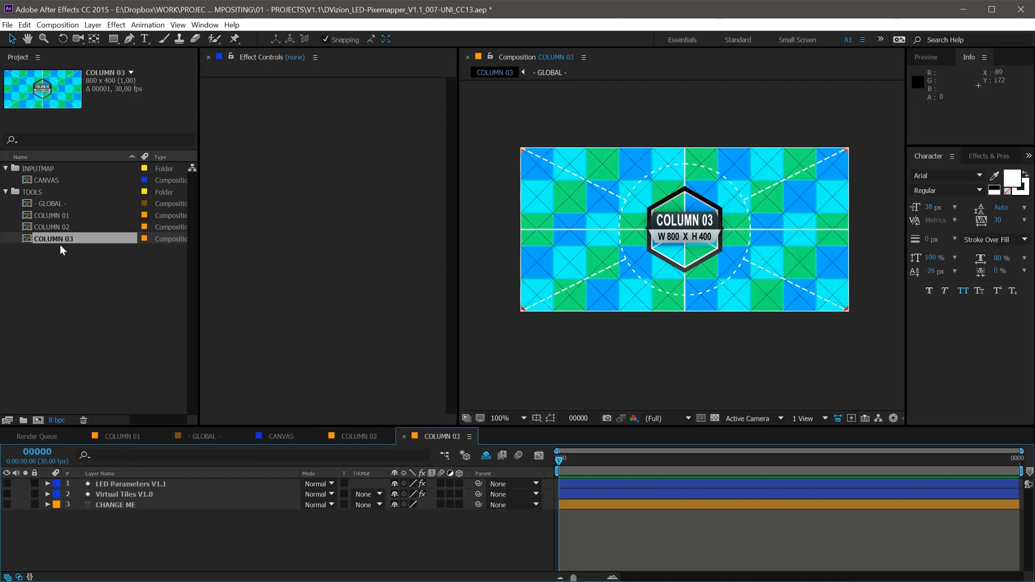
- Rename the COLUMN 03 composition as COLUMN - A and open it again to refresh its view
left_click(65, 242)
key("Return")
key("End")
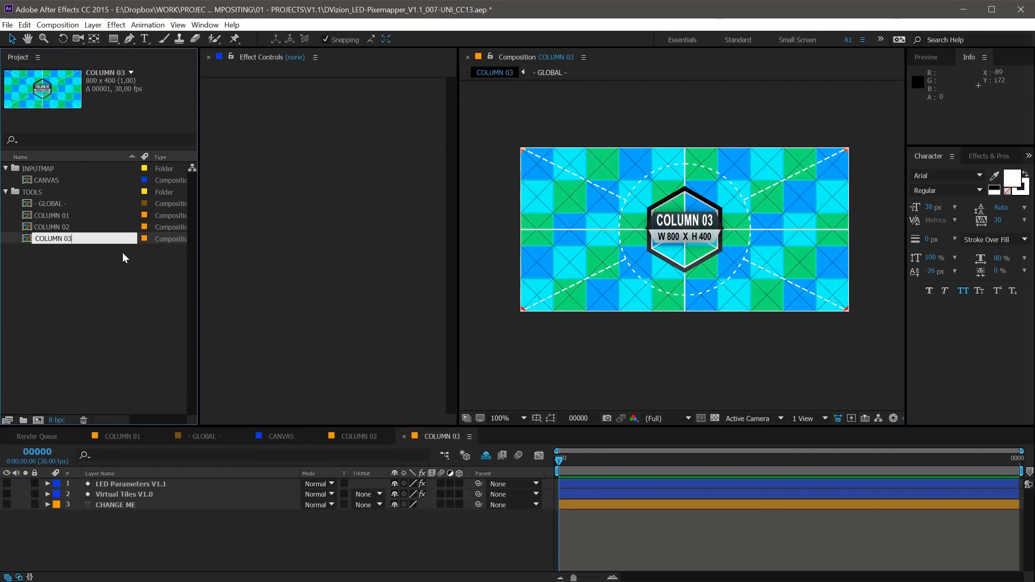
key("BackSpace")
key("BackSpace")
type("- A")
key("Return")
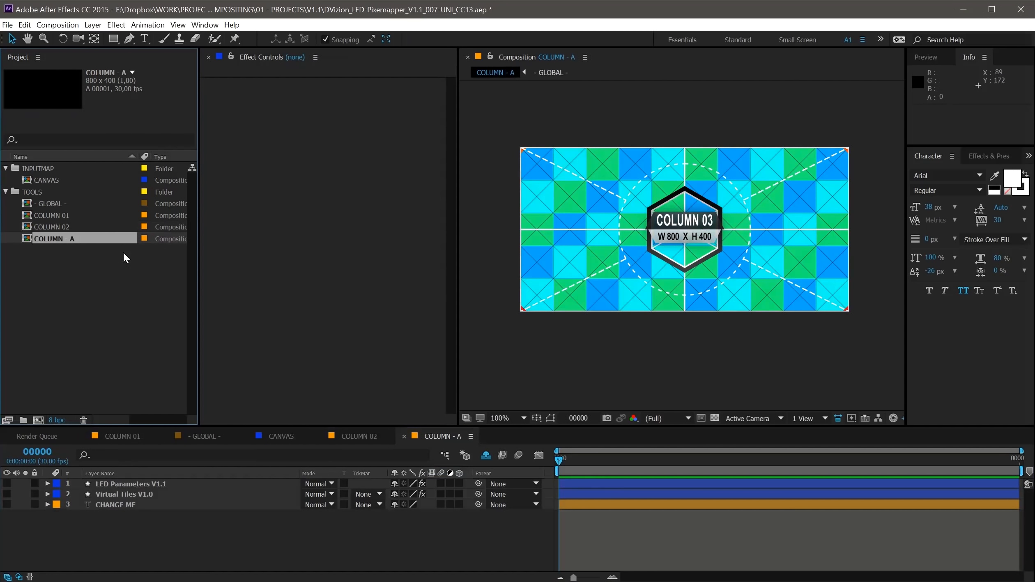
double_click(70, 239)
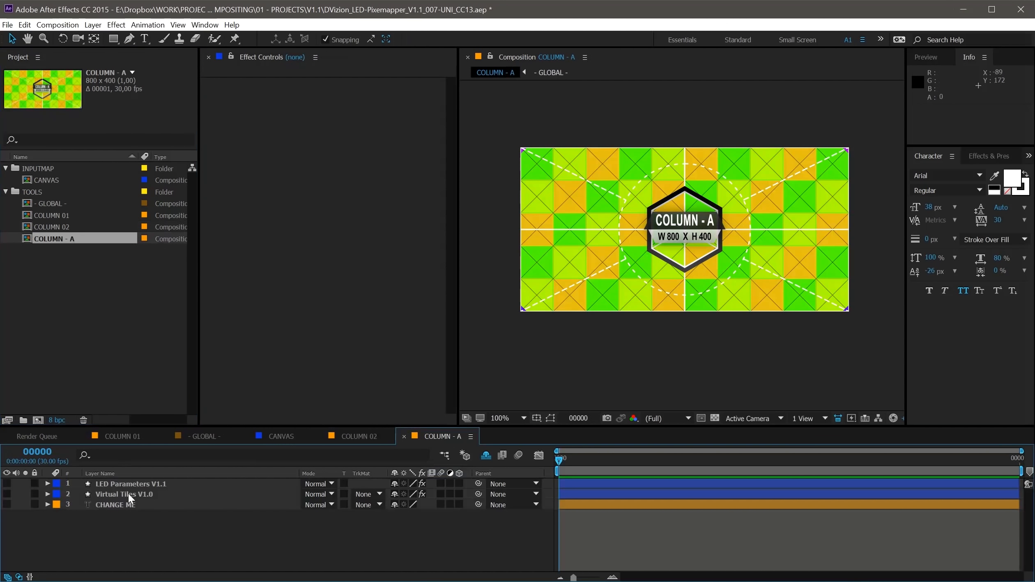
- Set HUE Shift to Auto (A-Z) in the LED Parameters of the COLUMN - A composition
left_click(123, 485)
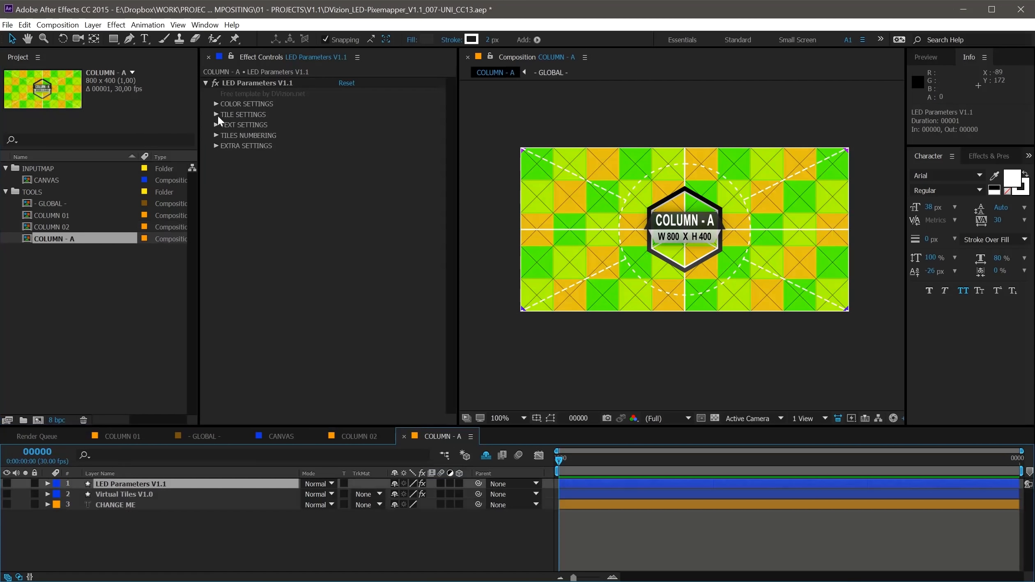
left_click(216, 105)
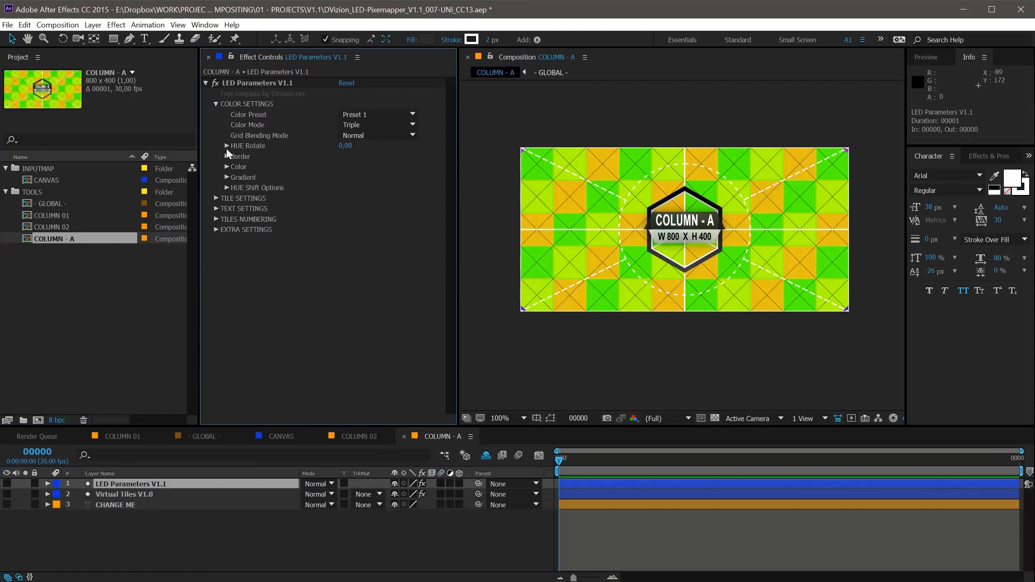
left_click(226, 188)
left_click(364, 197)
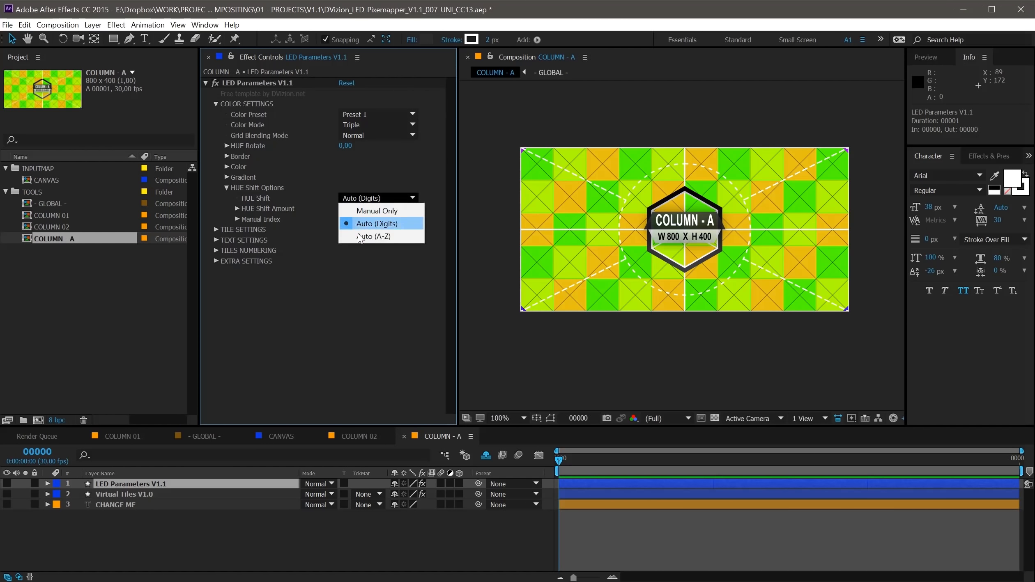
left_click(386, 238)
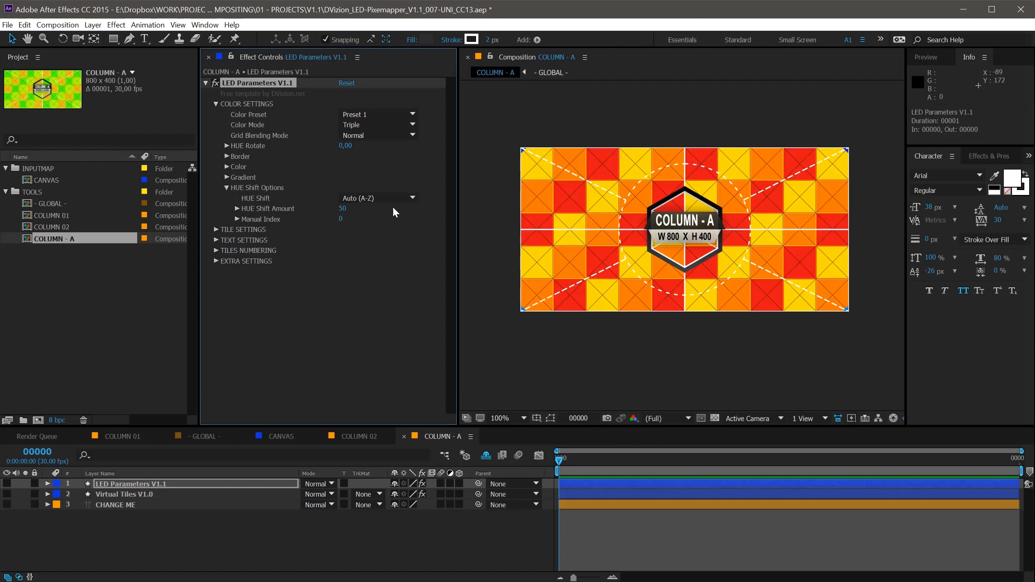
- Duplicate the COLUMN - A composition, name the copy COLUMN - B and open it
left_click(69, 225)
left_click(73, 238)
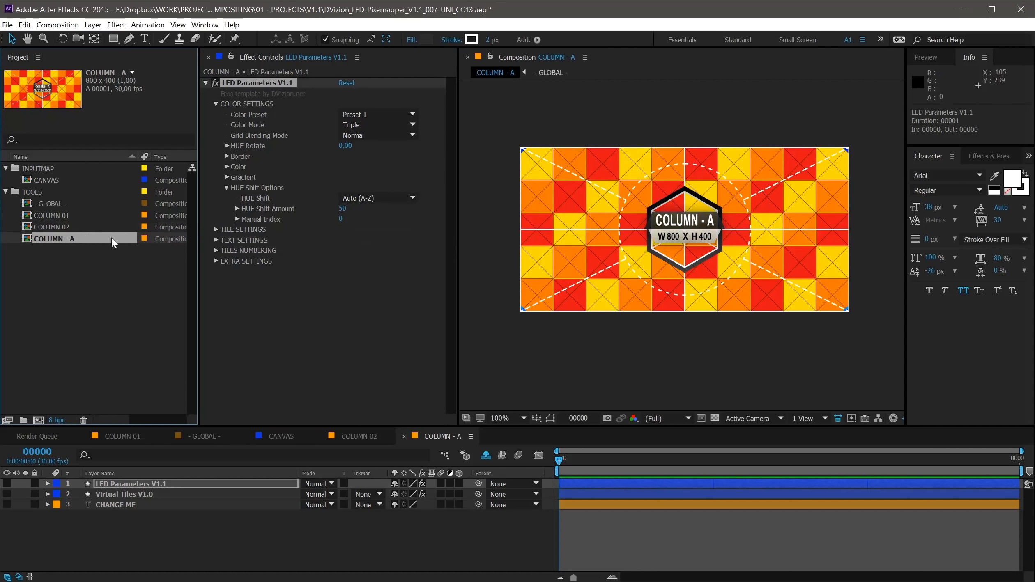
key("ctrl+d")
key("Return")
type("COLUMN - ")
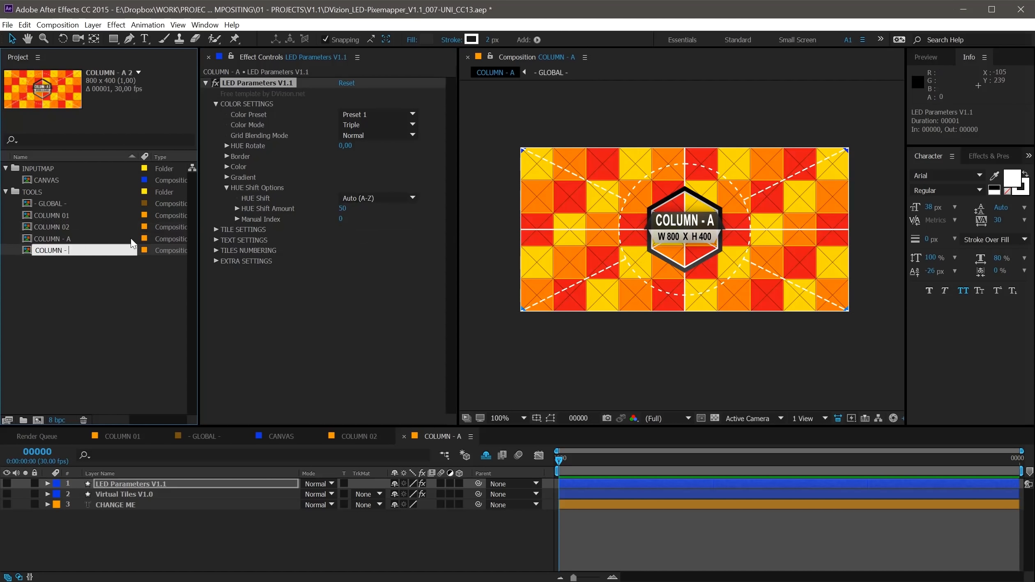
type("B")
key("Return")
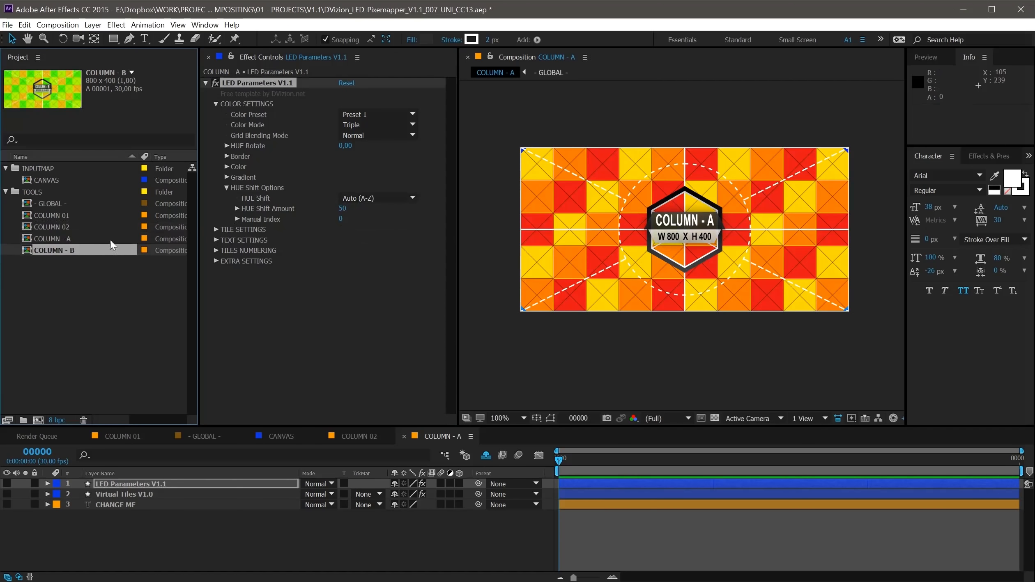
double_click(83, 251)
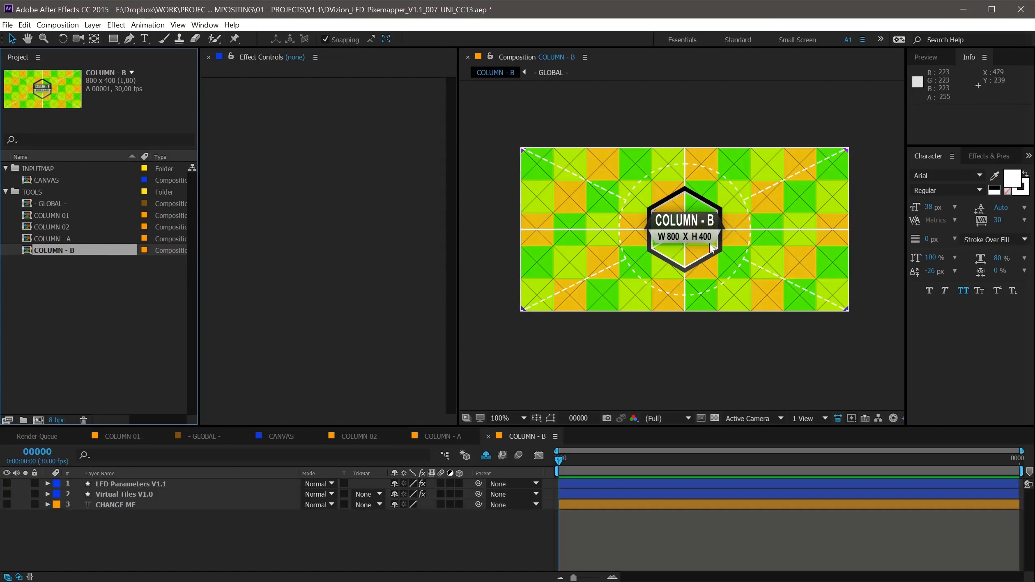
- Rename the COLUMN - B composition as COLUMN - Z
key("Return")
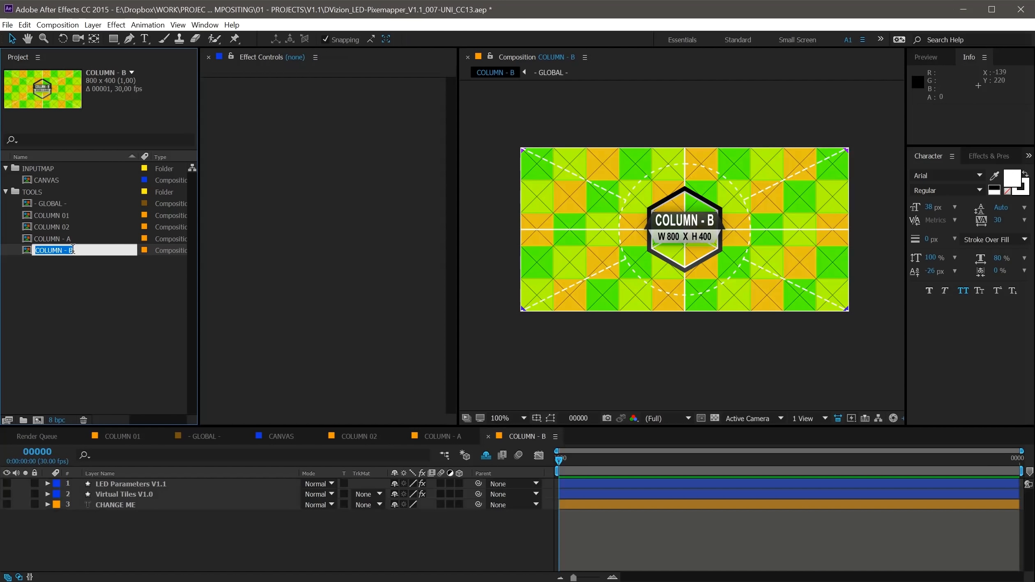
left_click(73, 251)
type("Z")
key("Return")
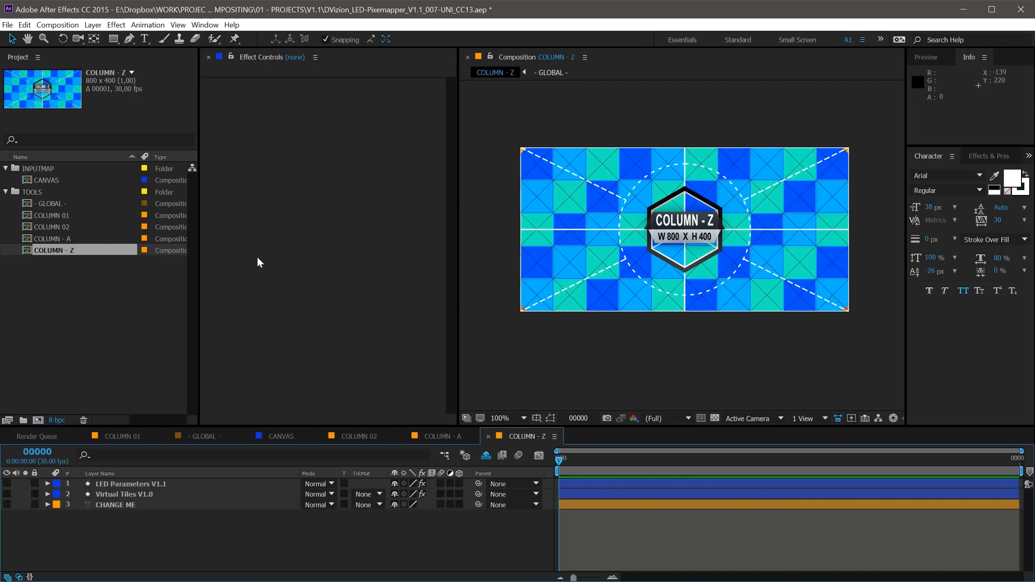
left_click(49, 238)
left_click(57, 250)
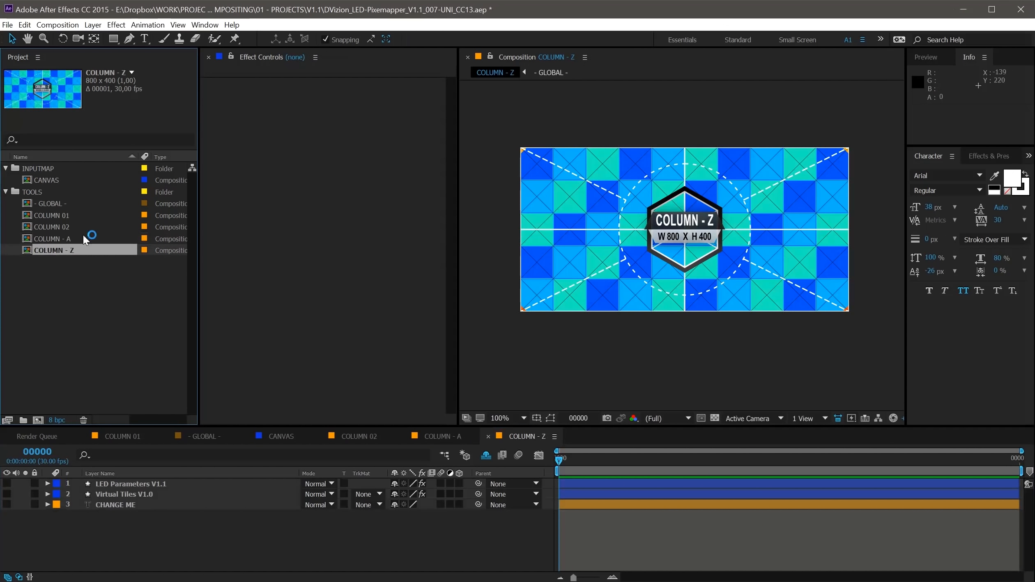
- Examine the Tile Mode options, the Tile Preset sizes and the Custom Size settings in the LED Parameters tile settings
left_click(127, 484)
left_click(215, 104)
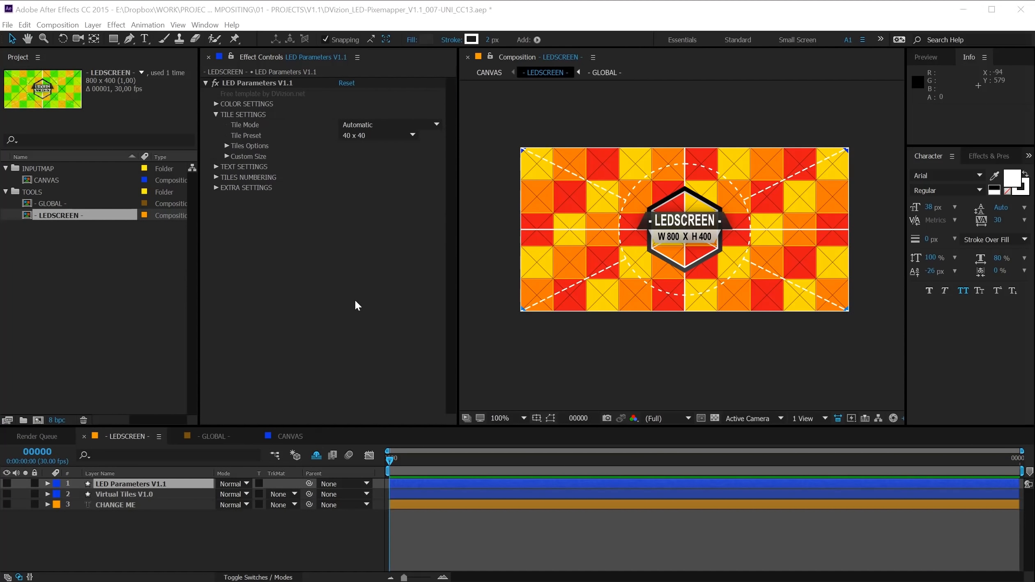
left_click(374, 124)
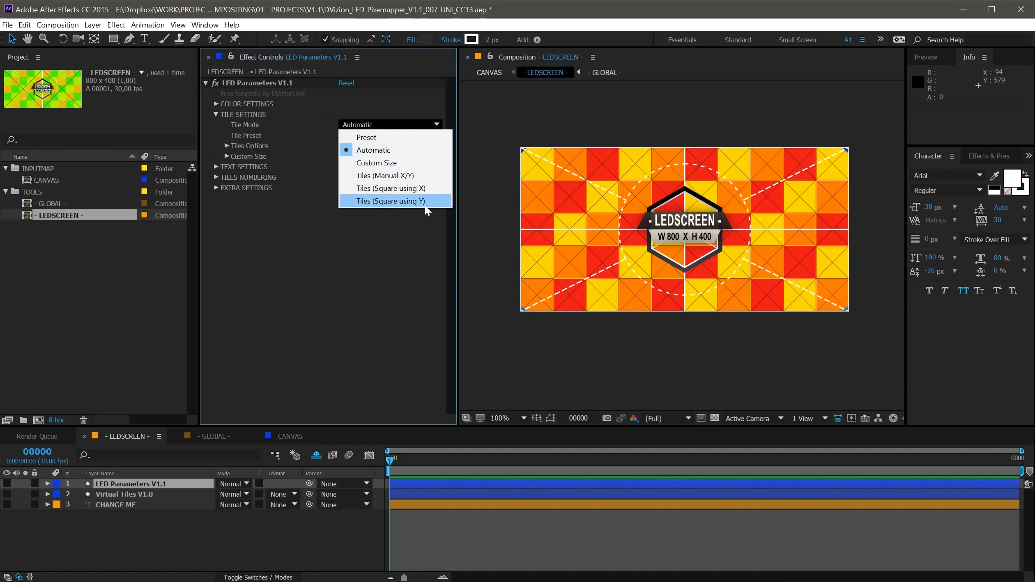
left_click(352, 139)
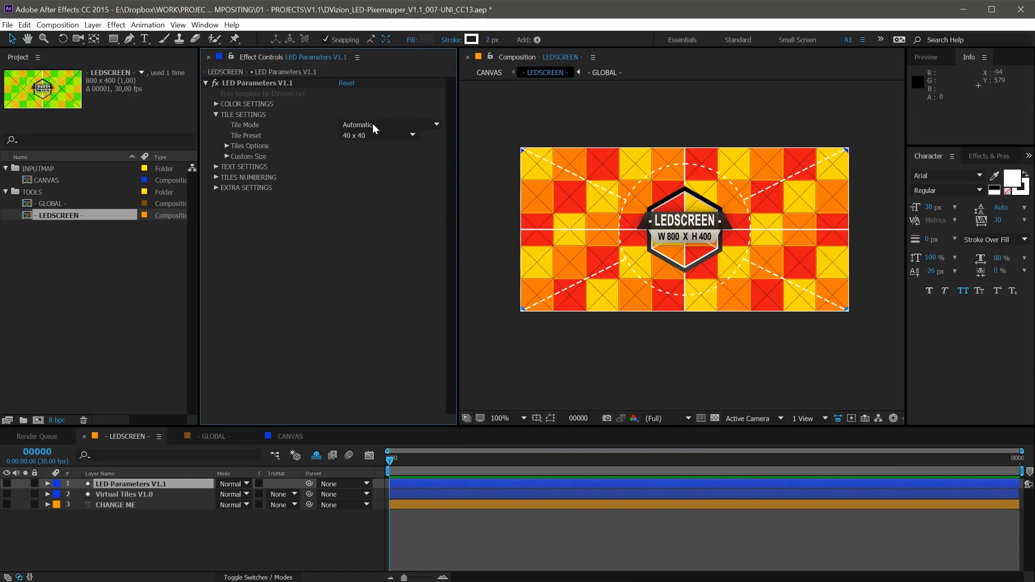
left_click(348, 137)
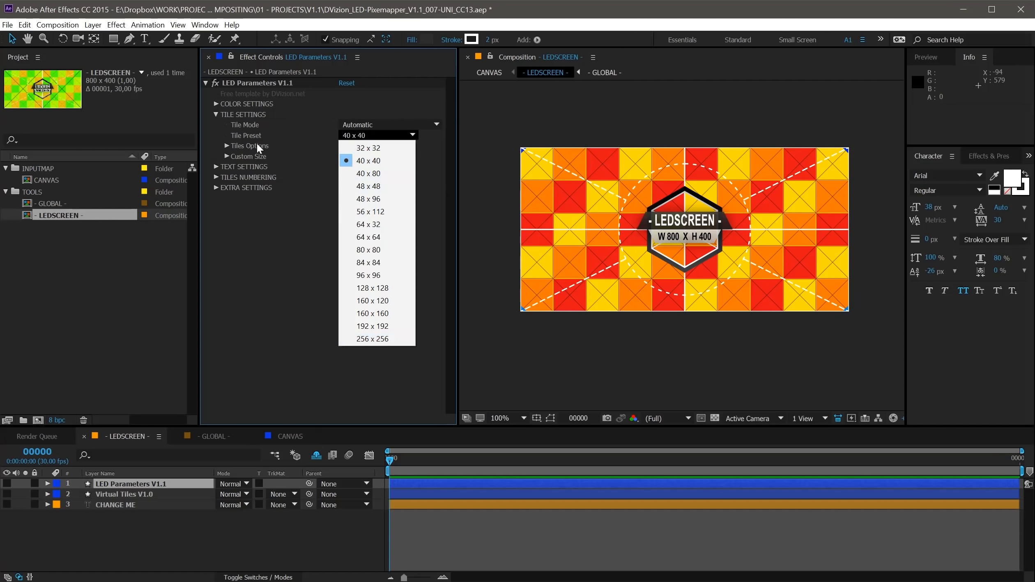
left_click(227, 156)
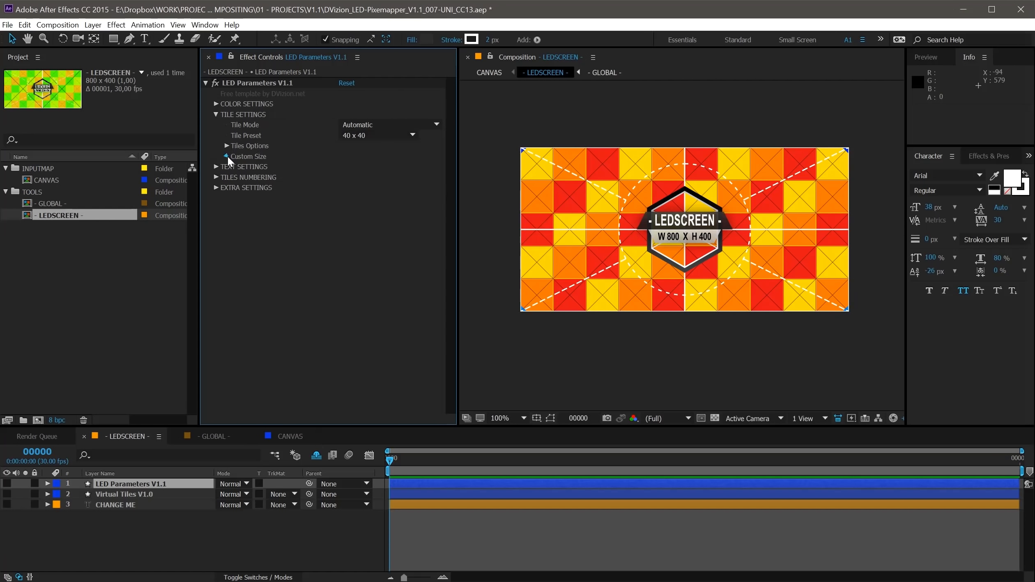
left_click(227, 156)
left_click(379, 135)
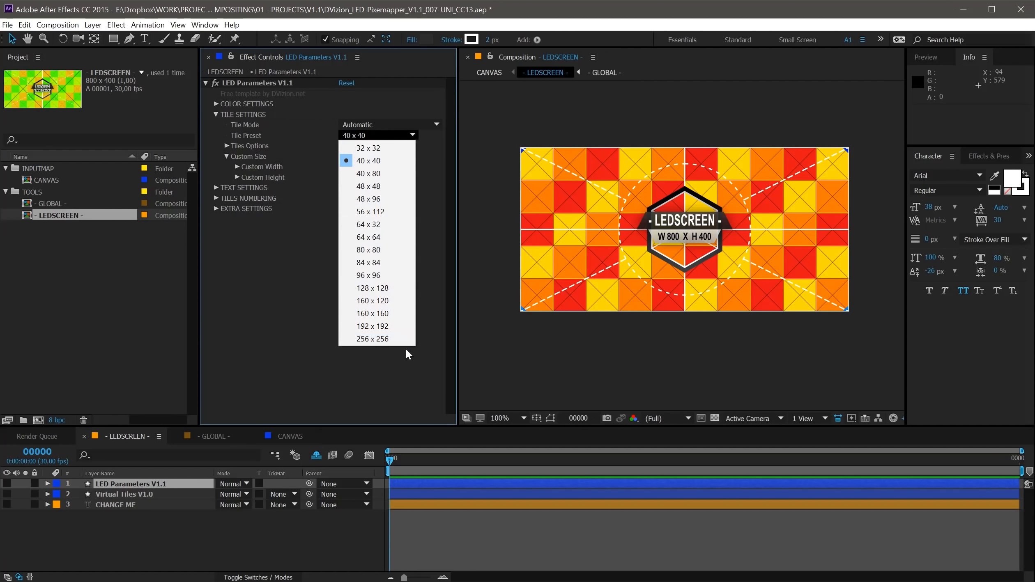
left_click(361, 355)
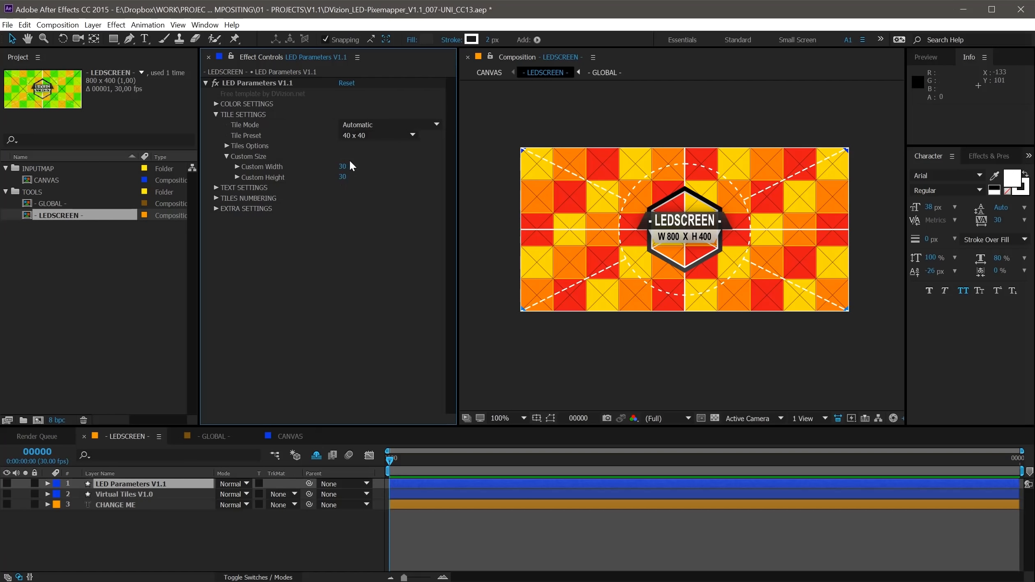
left_click(358, 139)
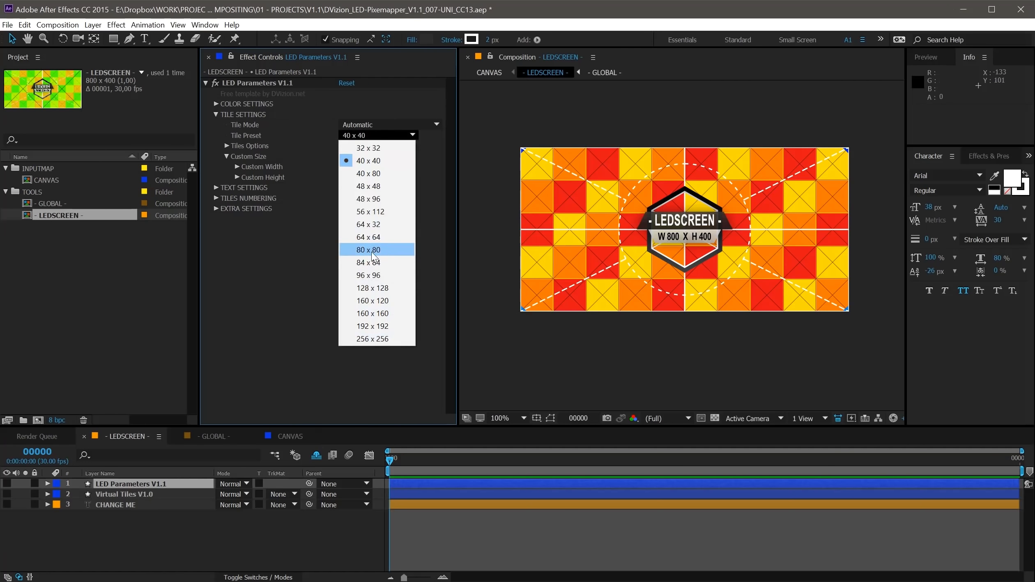
left_click(326, 231)
- Set the tiles' Custom Width and Custom Height to 25 and review the Tile Preset sizes
left_click(342, 166)
type("25")
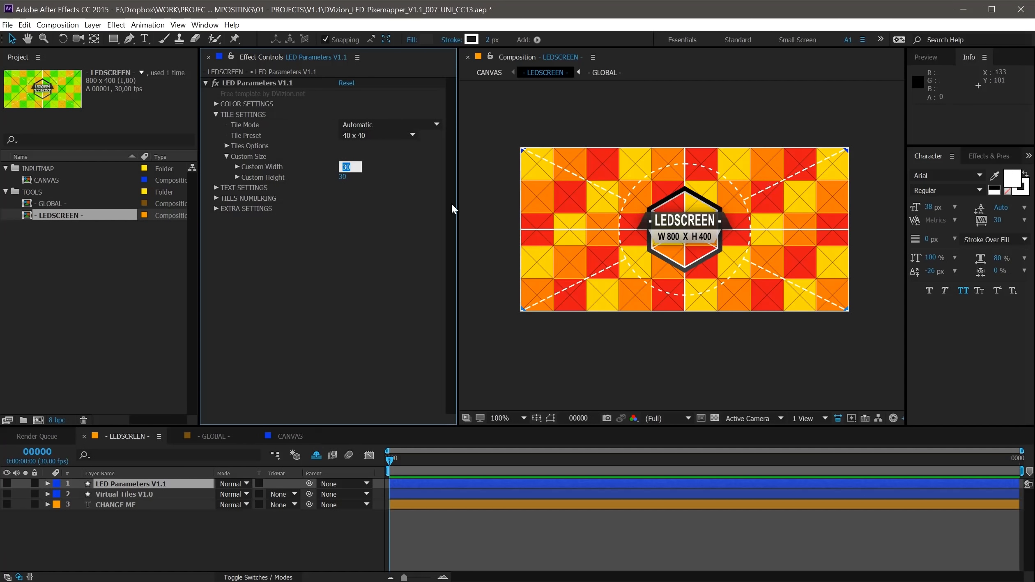
key("Tab")
type("5")
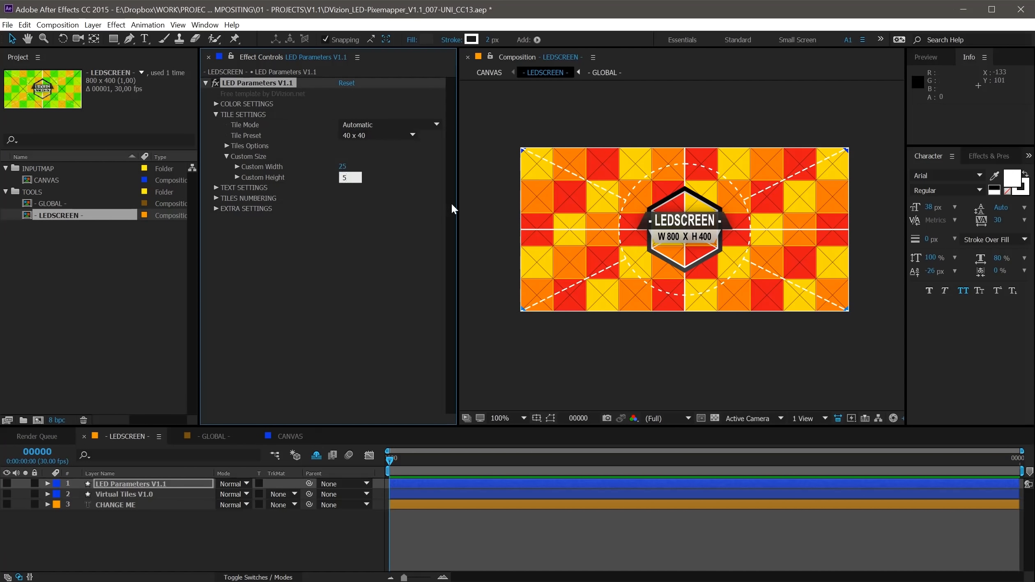
key("BackSpace")
type("25")
key("Return")
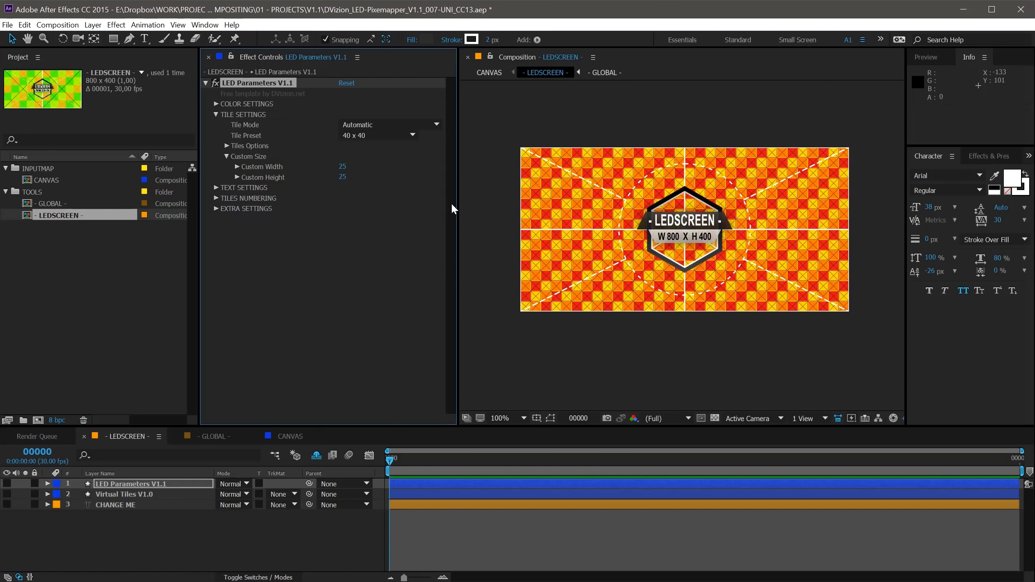
left_click(360, 135)
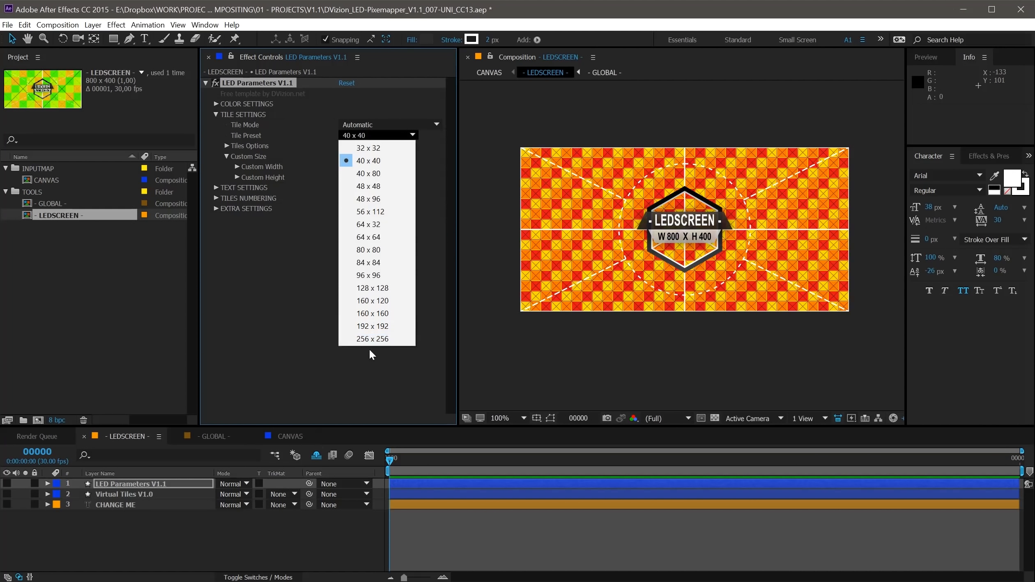
left_click(295, 307)
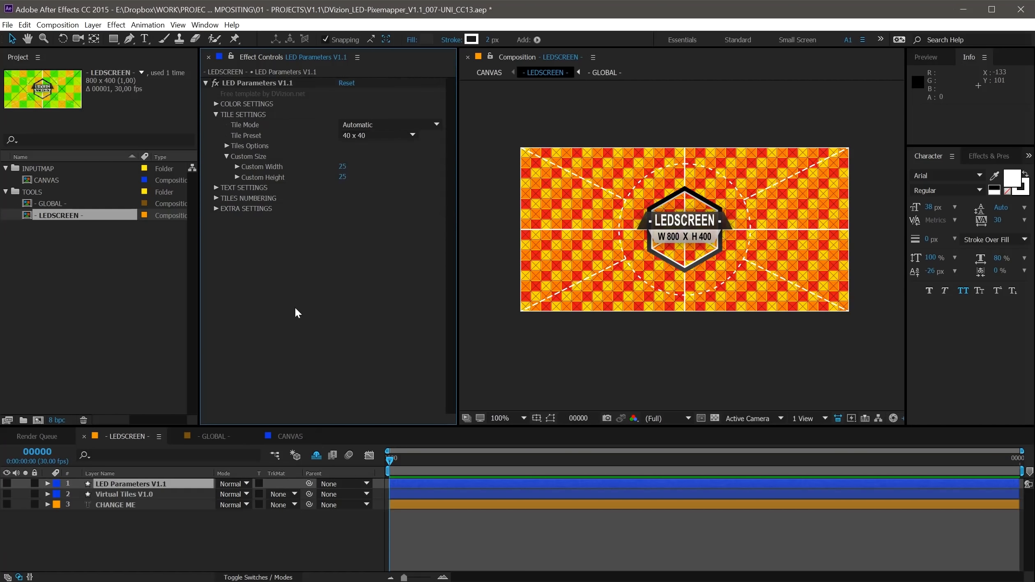
- Set the tiles' Custom Width and Custom Height to 30 and check the available Tile Preset sizes
left_click(344, 167)
type("30")
key("Tab")
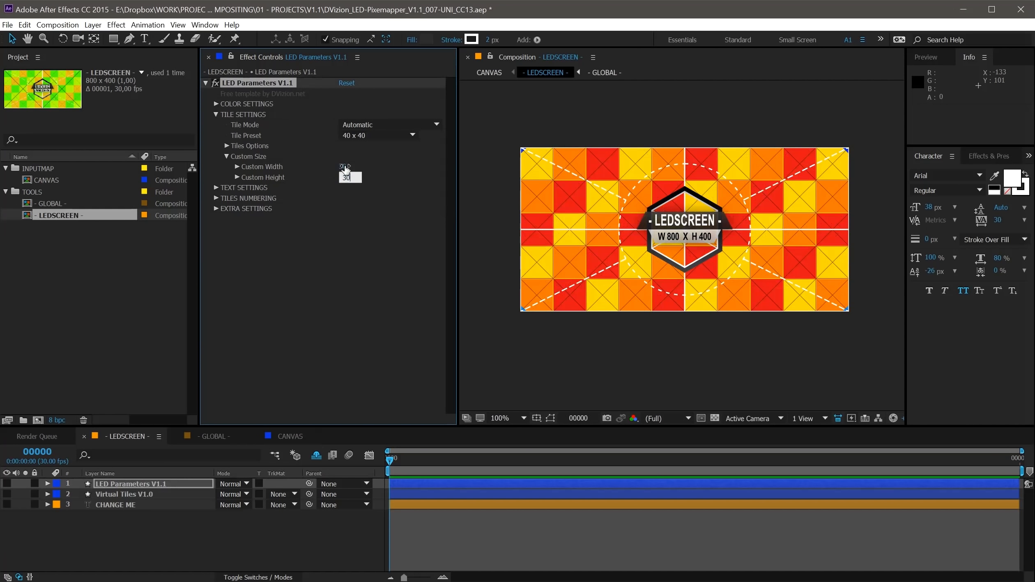
key("Return")
left_click(382, 135)
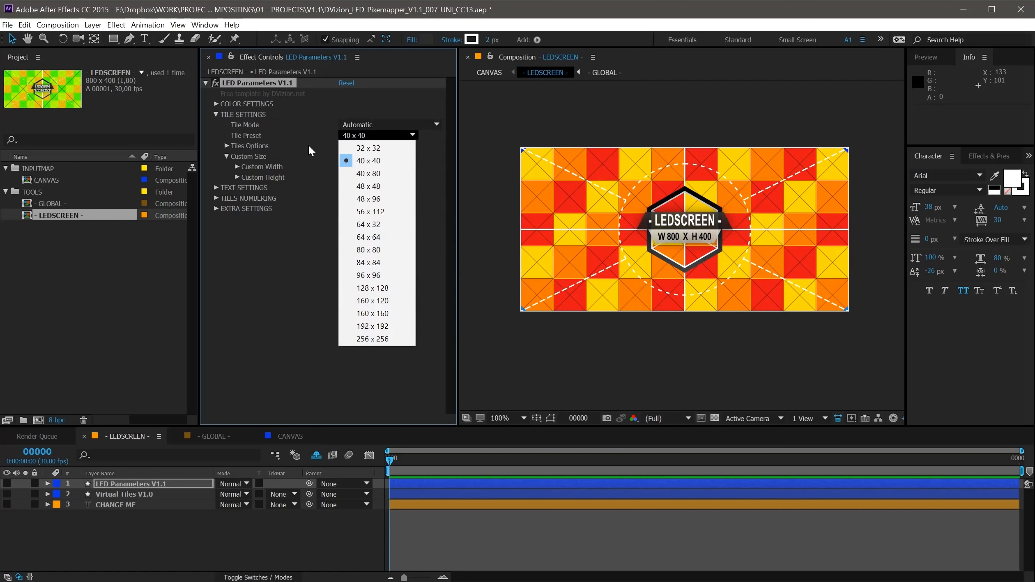
left_click(351, 136)
- Switch Tile Mode to Preset, try the 80 x 80, 160 x 120 and 40 x 40 tile presets, and return the mode to Automatic
left_click(357, 124)
left_click(367, 137)
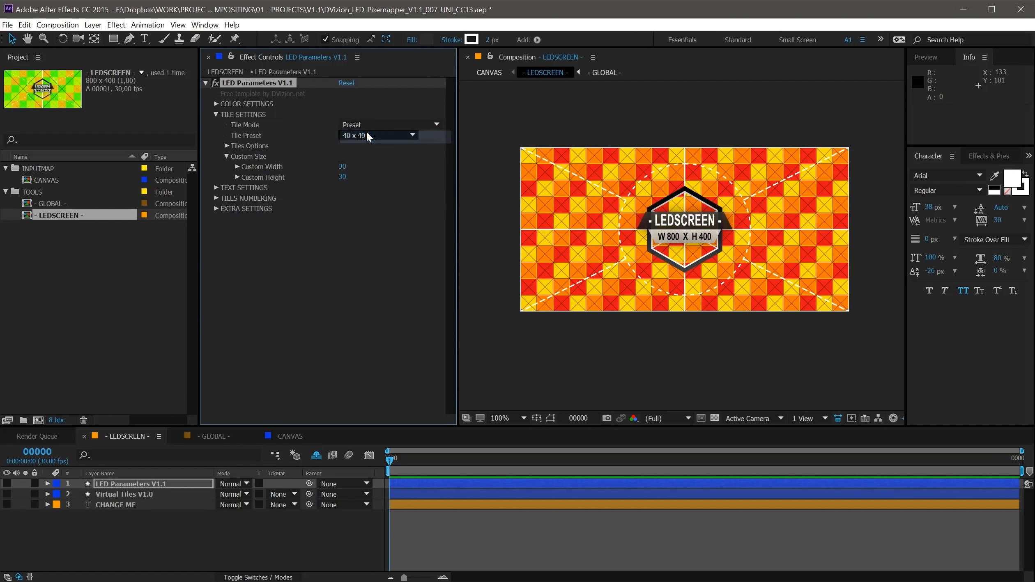
left_click(360, 136)
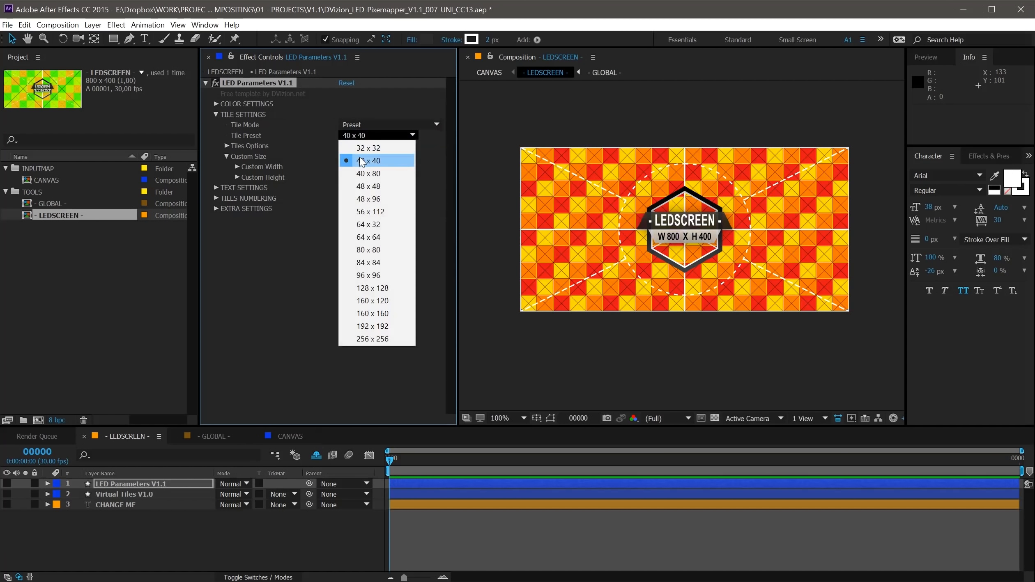
left_click(382, 251)
left_click(360, 136)
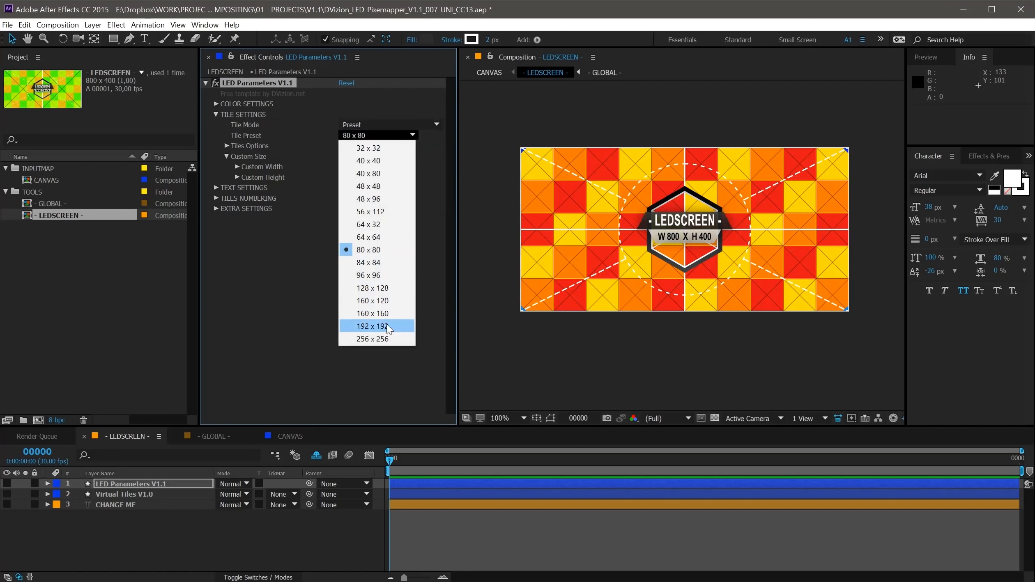
left_click(387, 303)
left_click(361, 136)
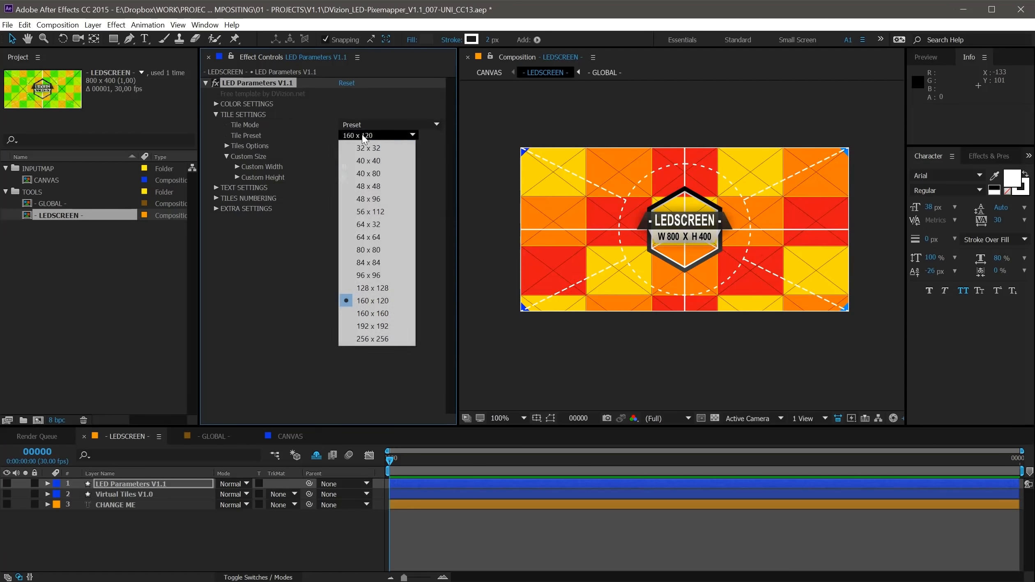
left_click(372, 163)
left_click(369, 124)
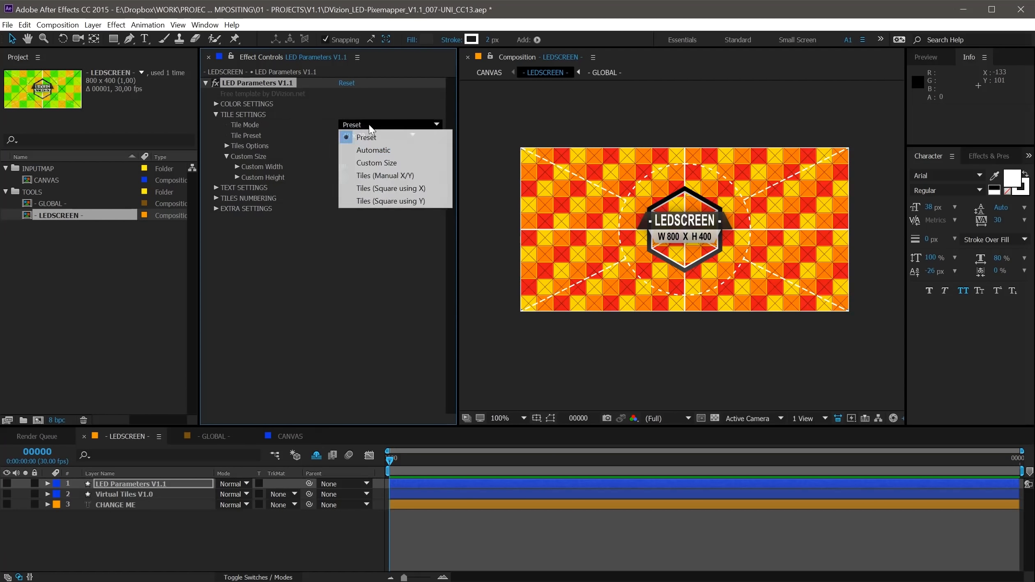
left_click(372, 151)
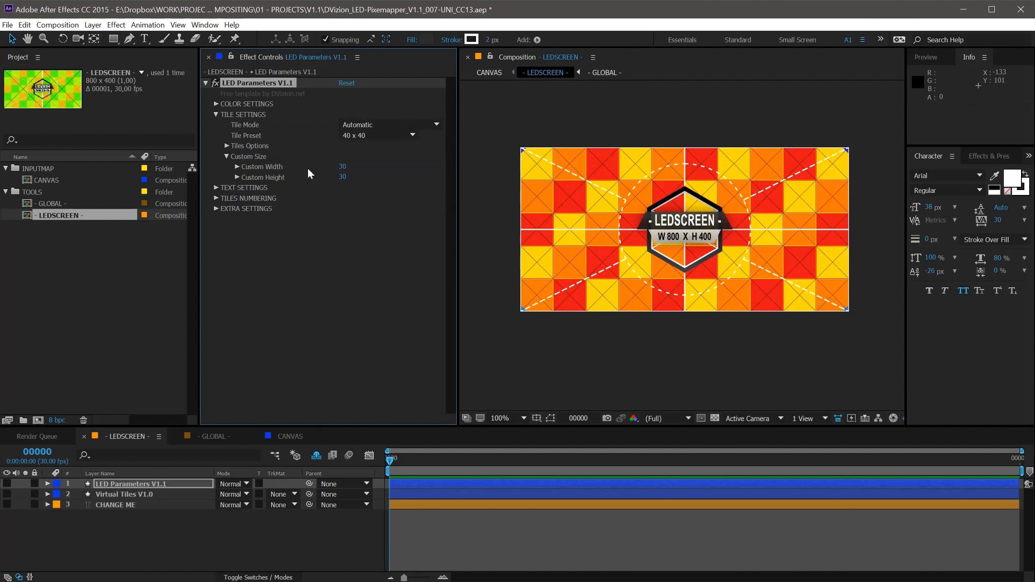
- Collapse Custom Size, expand Tiles Options and set Tile Mode to Tiles (Manual X/Y)
left_click(225, 157)
left_click(227, 146)
left_click(375, 125)
left_click(389, 175)
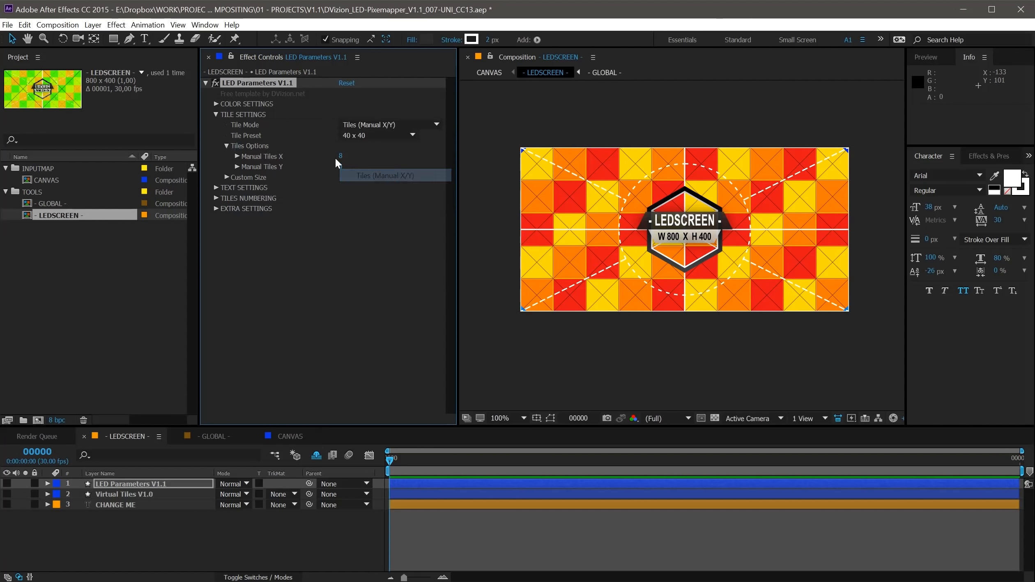
- Try Manual Tiles X at 5, return it to 8, and raise Manual Tiles Y to 10
left_click(341, 156)
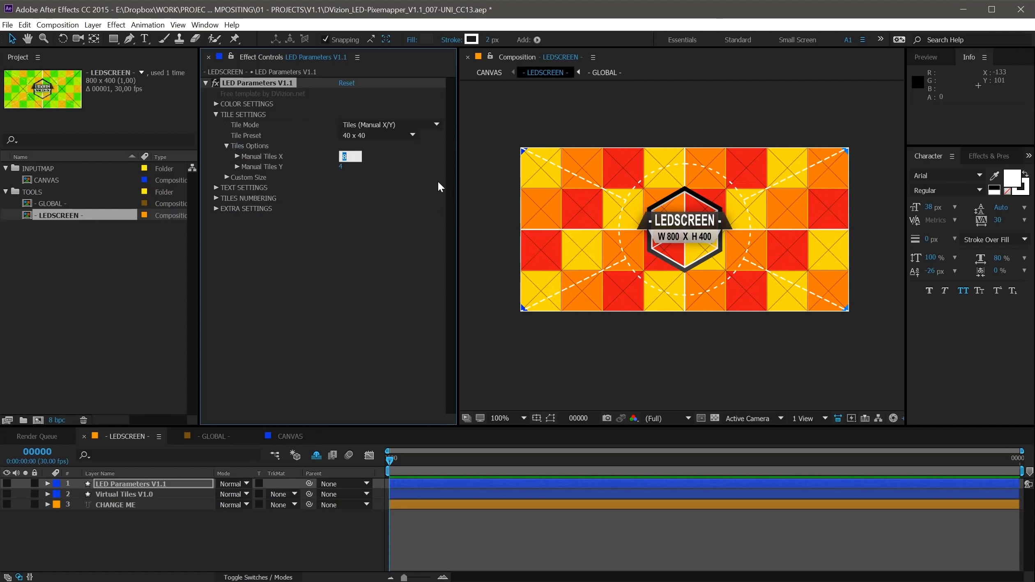
key("Down")
key("Down")
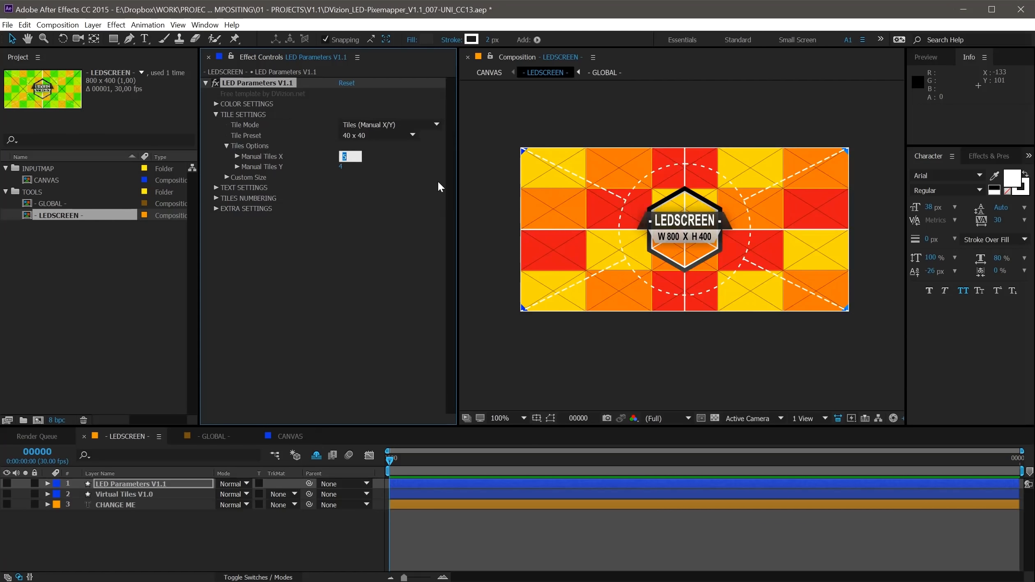
key("Up")
key("Tab")
key("Up")
key("Up")
key("Up")
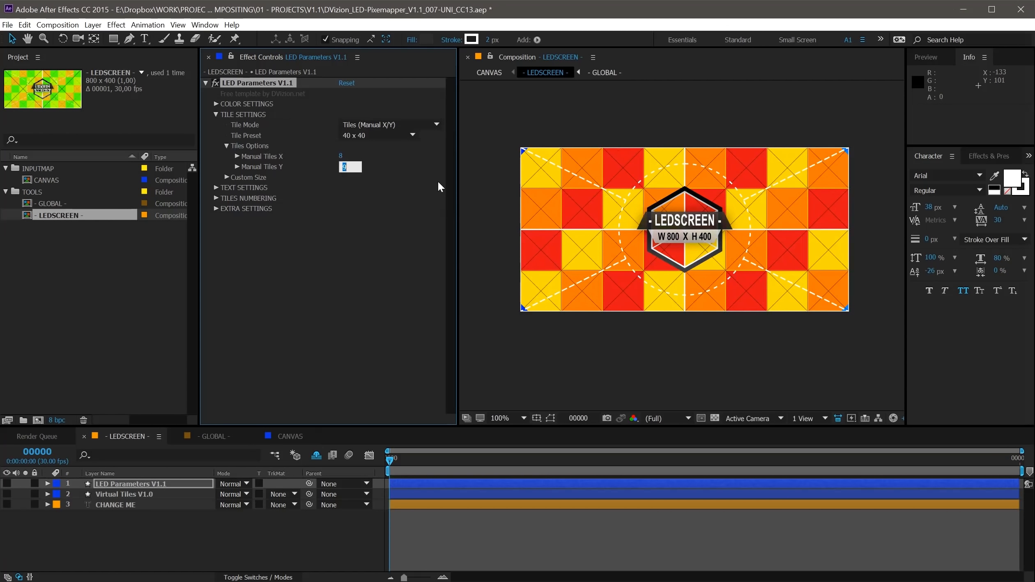
key("Up")
left_click(367, 217)
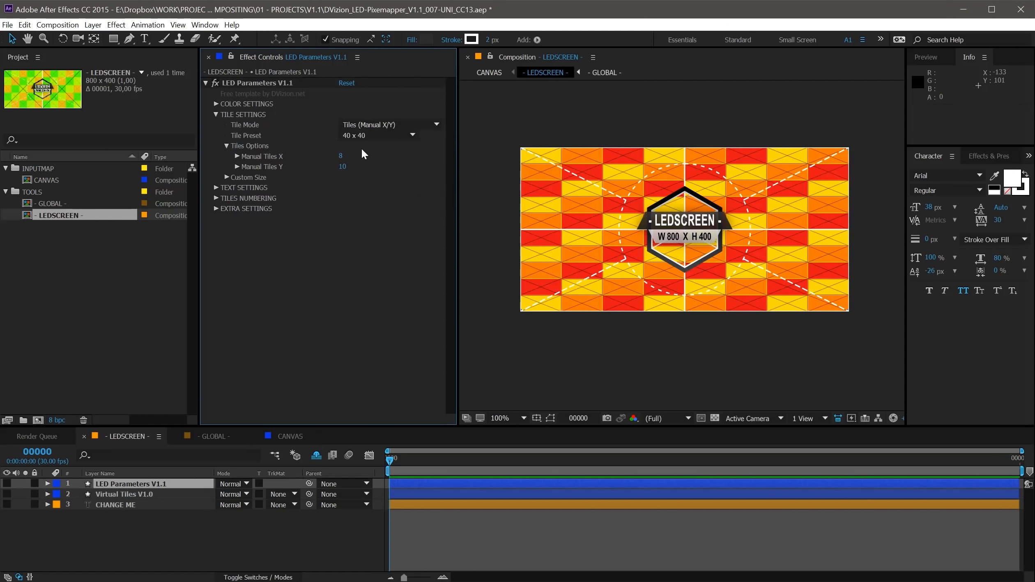
- Set Tile Mode to Tiles (Square using X) for the LEDSCREEN composition
left_click(376, 124)
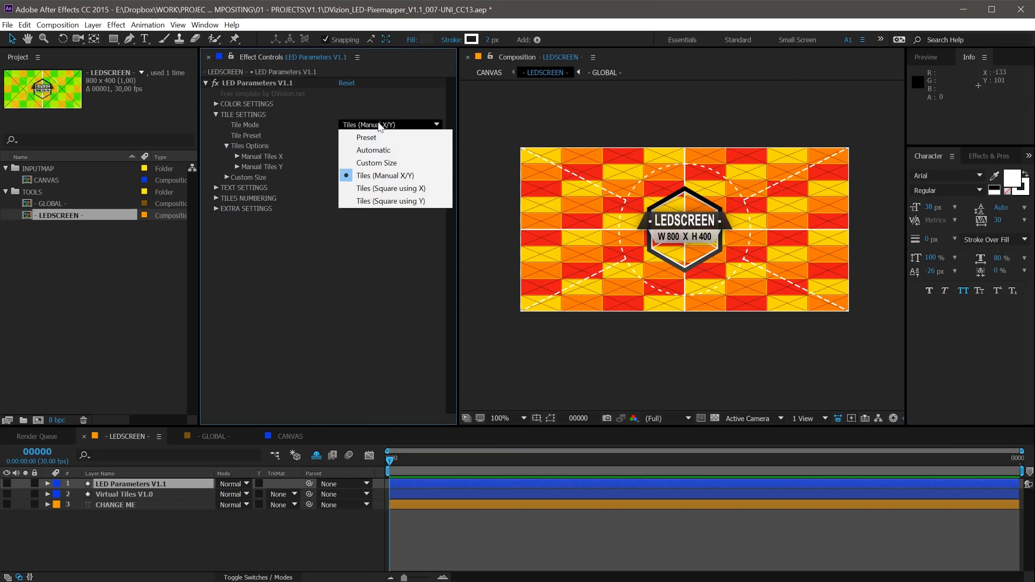
left_click(399, 189)
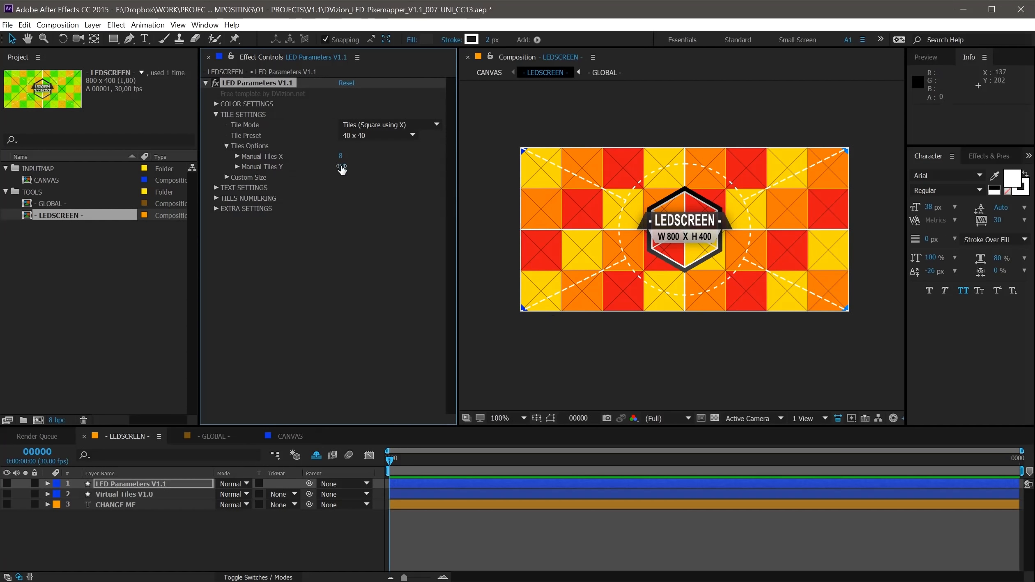
- Try Tile Mode Tiles (Square using Y) on the LEDSCREEN composition and return the mode to Automatic
left_click(375, 125)
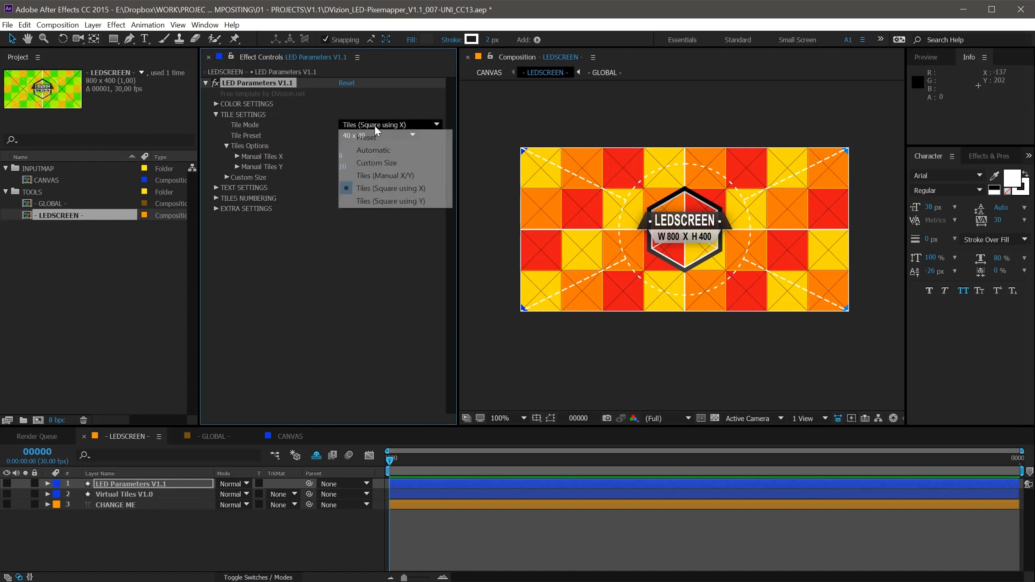
left_click(374, 201)
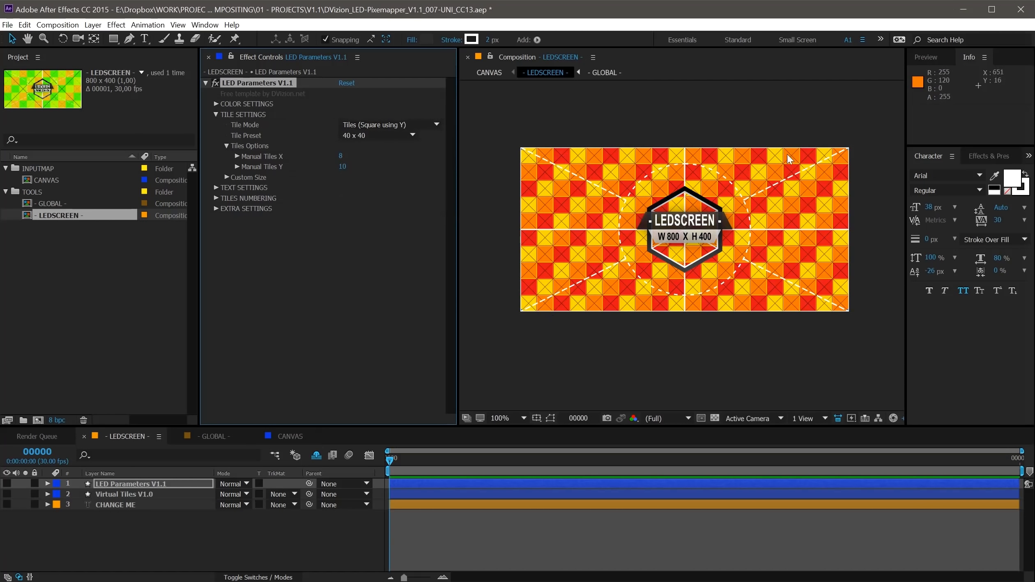
left_click(374, 125)
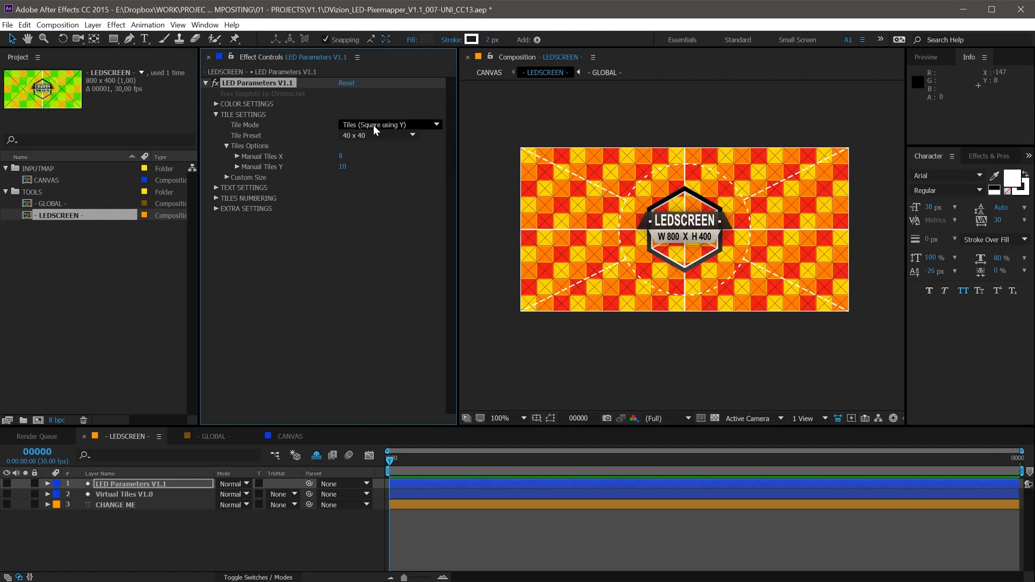
left_click(371, 146)
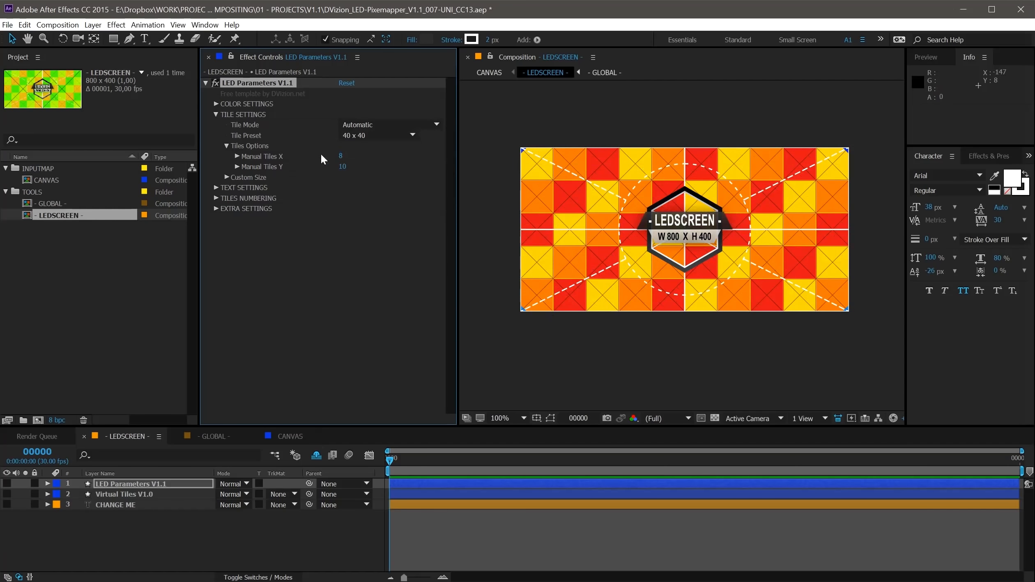
- Collapse Tiles Options, expand Custom Size, and set Tile Mode to Custom Size with width 120 and height 80
left_click(226, 146)
left_click(226, 156)
left_click(372, 124)
left_click(380, 164)
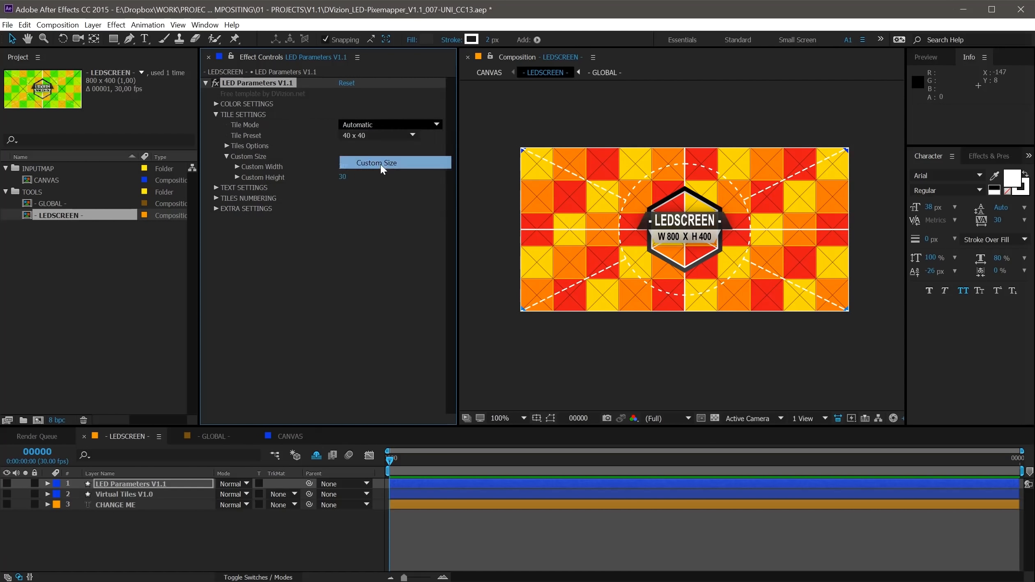
left_click(342, 167)
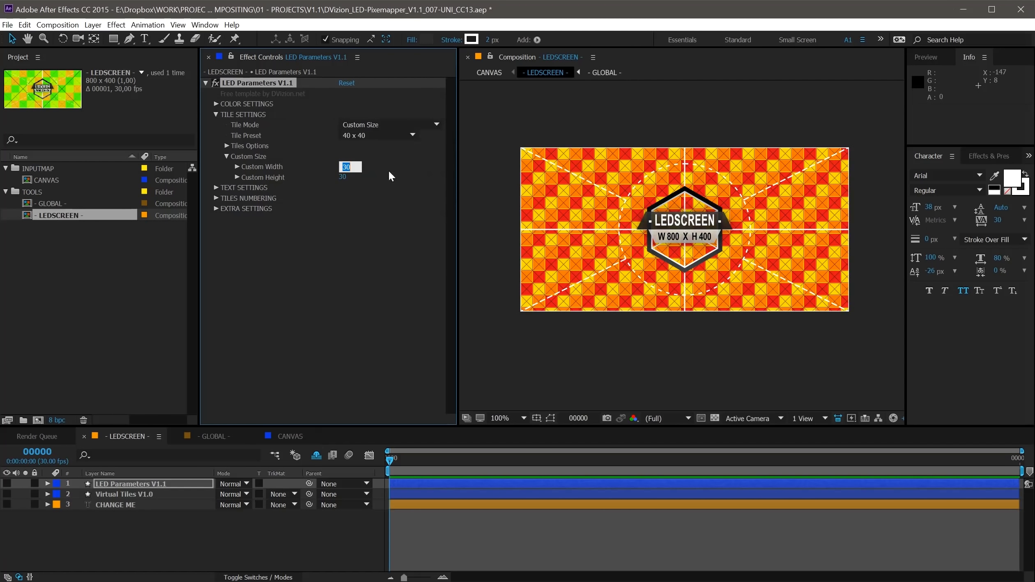
type("120")
key("Tab")
type("80")
key("Return")
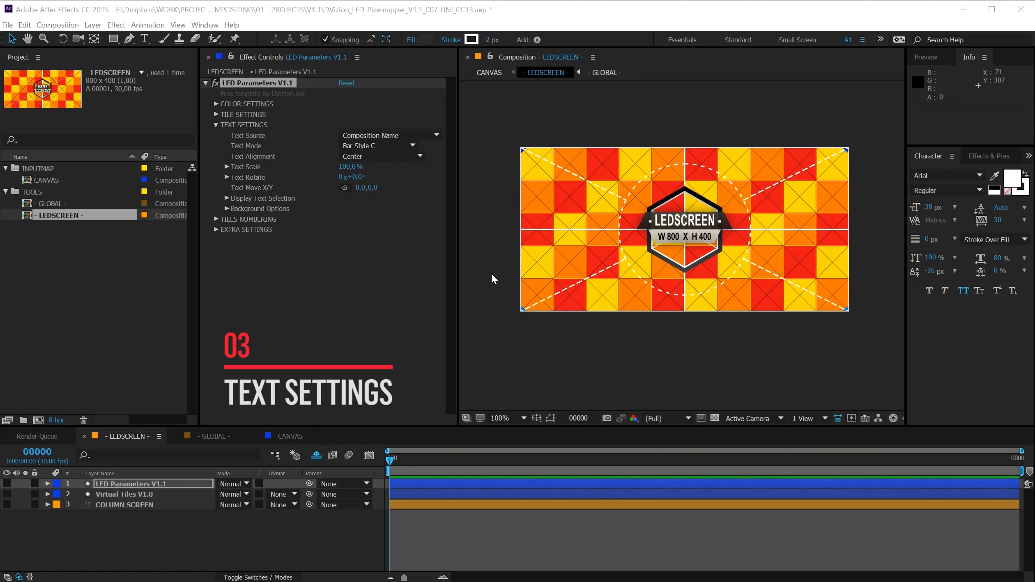
- Set Text Source to Custom Name and rename the COLUMN SCREEN layer to BACK SCREEN
left_click(365, 134)
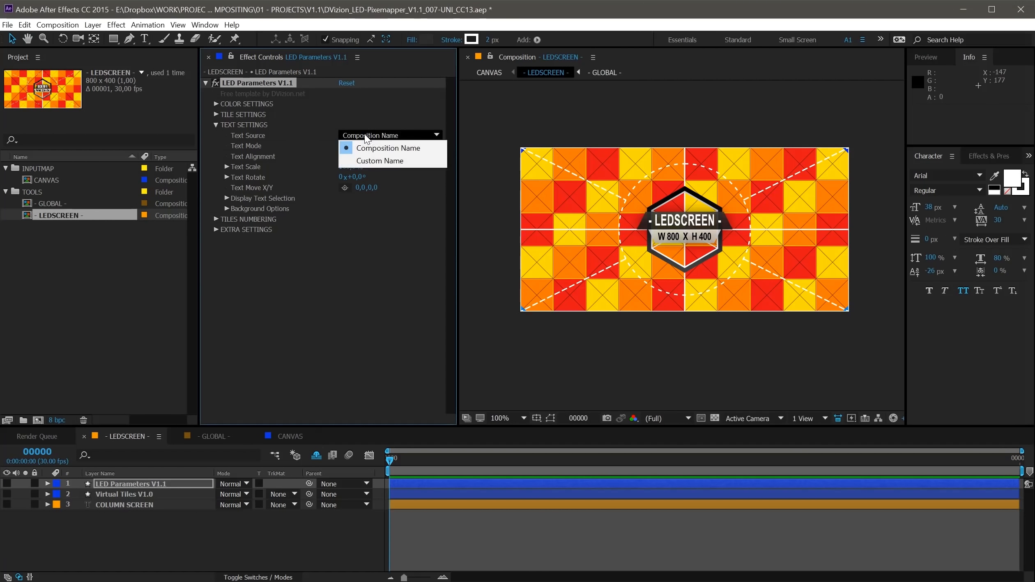
left_click(370, 158)
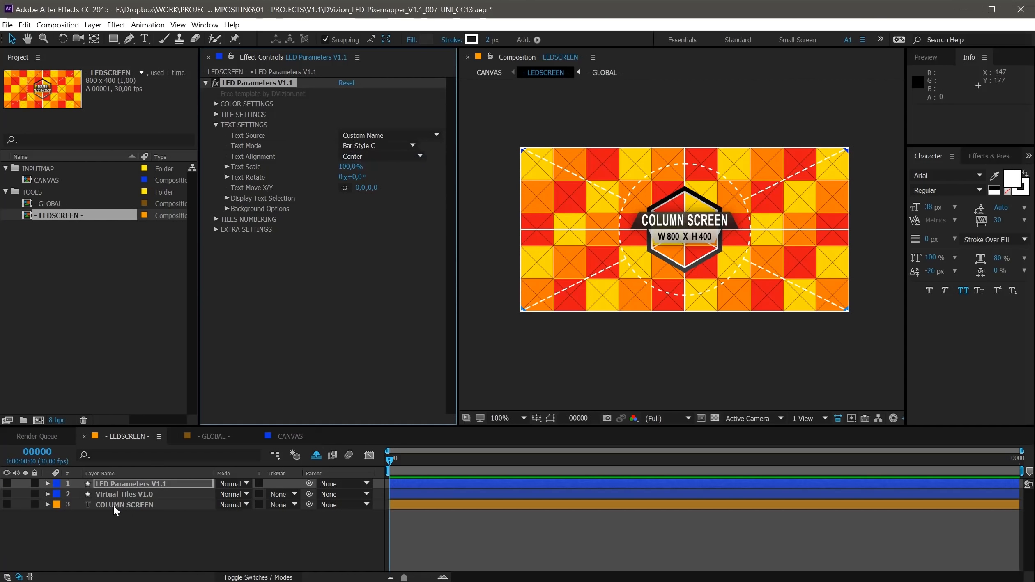
left_click(131, 504)
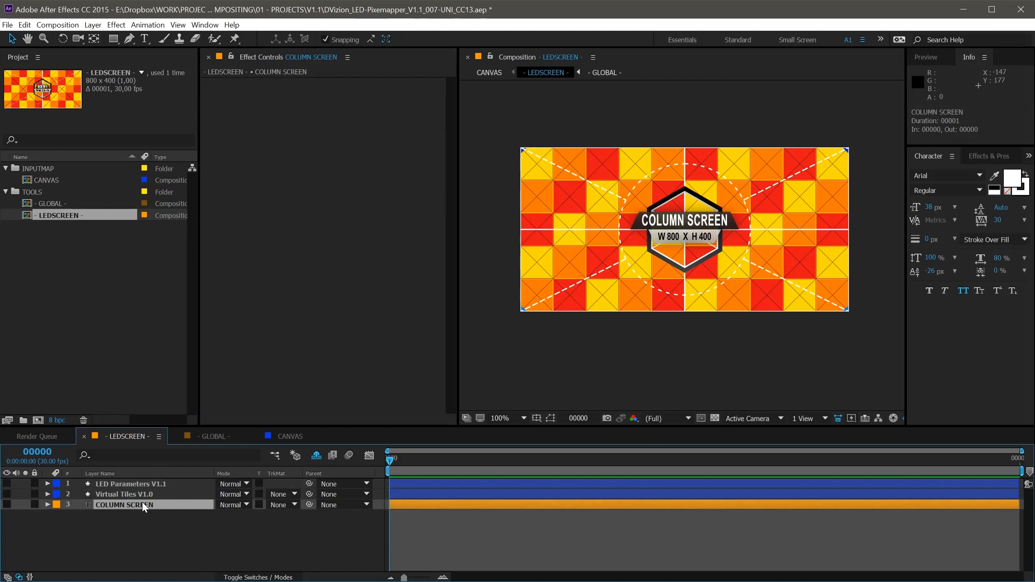
key("Return")
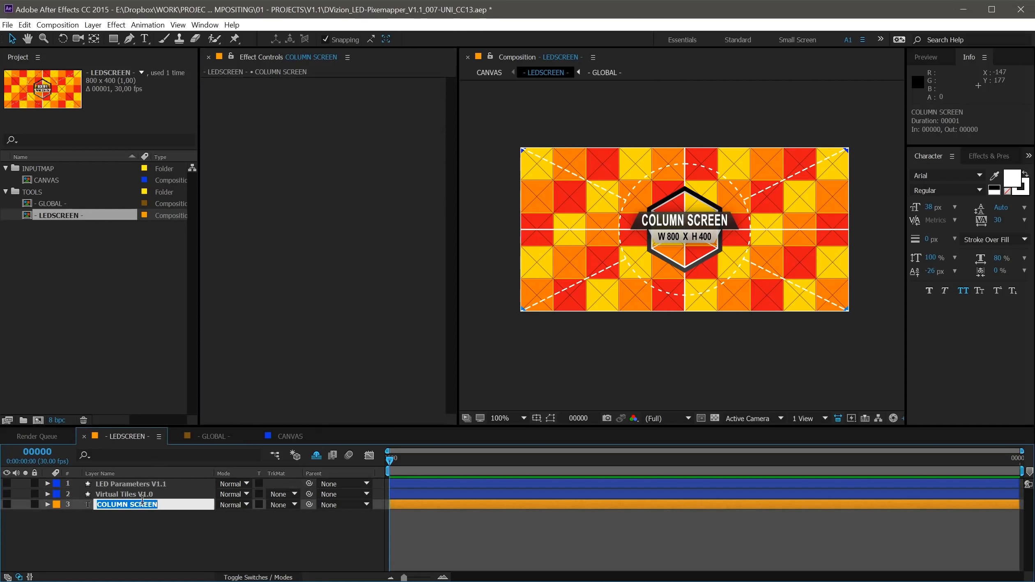
type("BACK SCREEN")
key("Return")
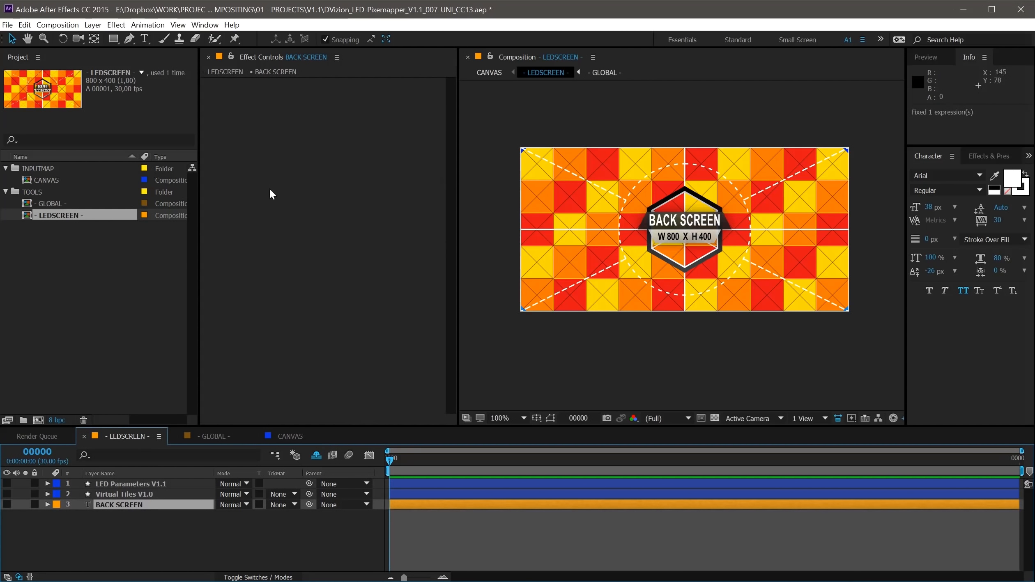
- Select the LED Parameters V1.1 layer and set its Text Source back to Composition Name
left_click(136, 485)
left_click(368, 136)
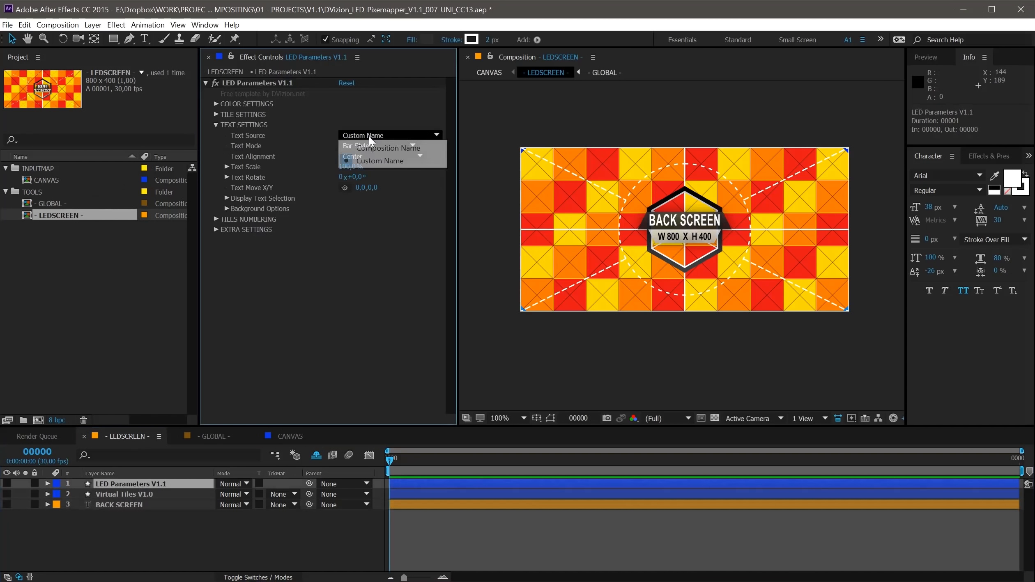
left_click(375, 149)
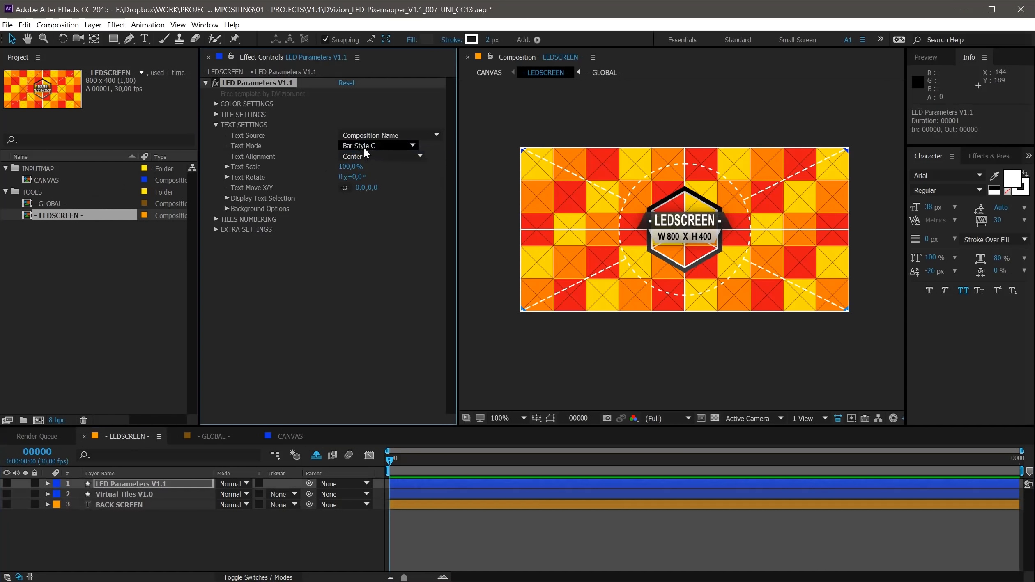
- Try Text Mode Bar Style A for the screen label and set it to Bar Style B
left_click(361, 146)
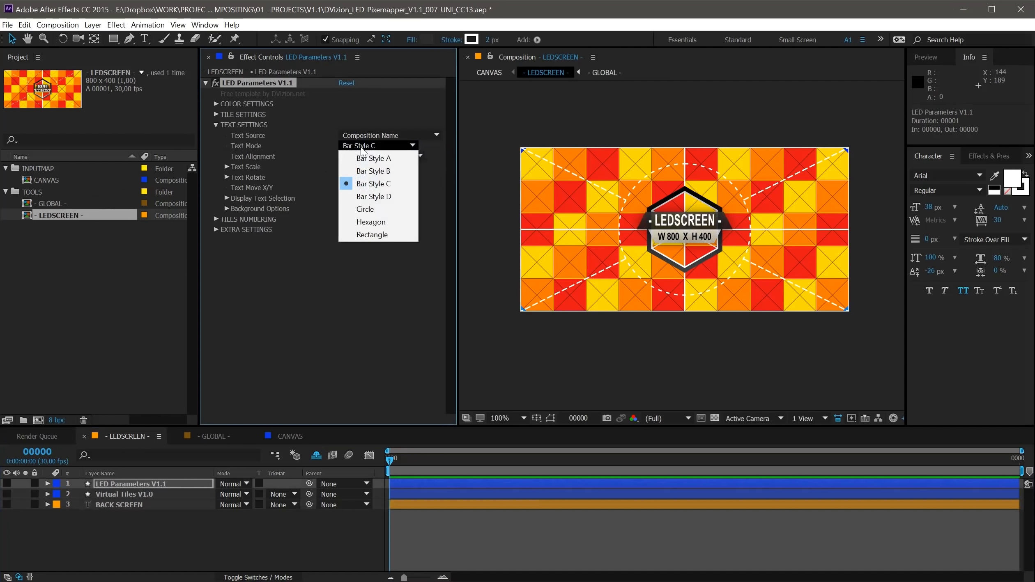
left_click(389, 157)
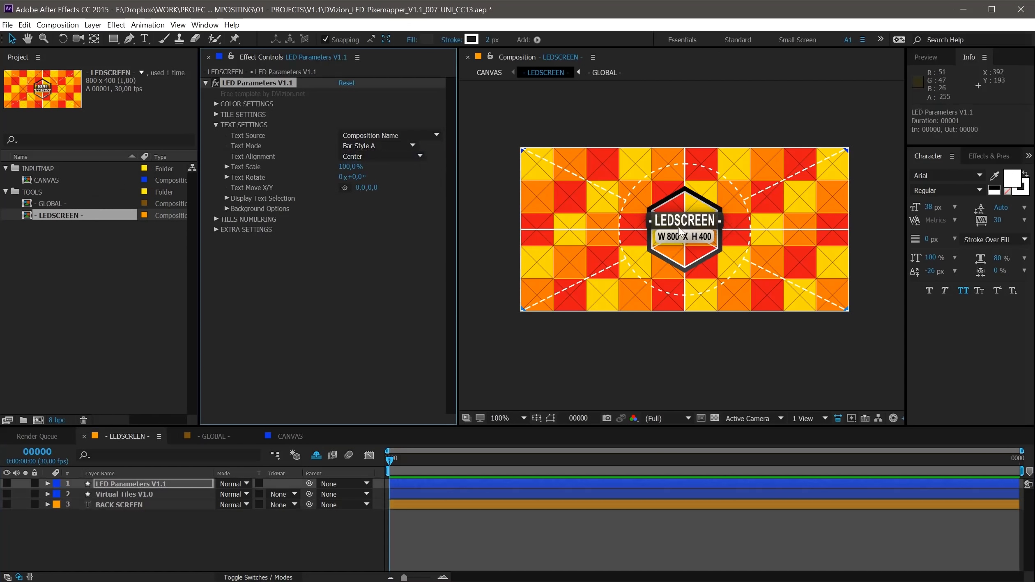
left_click(354, 146)
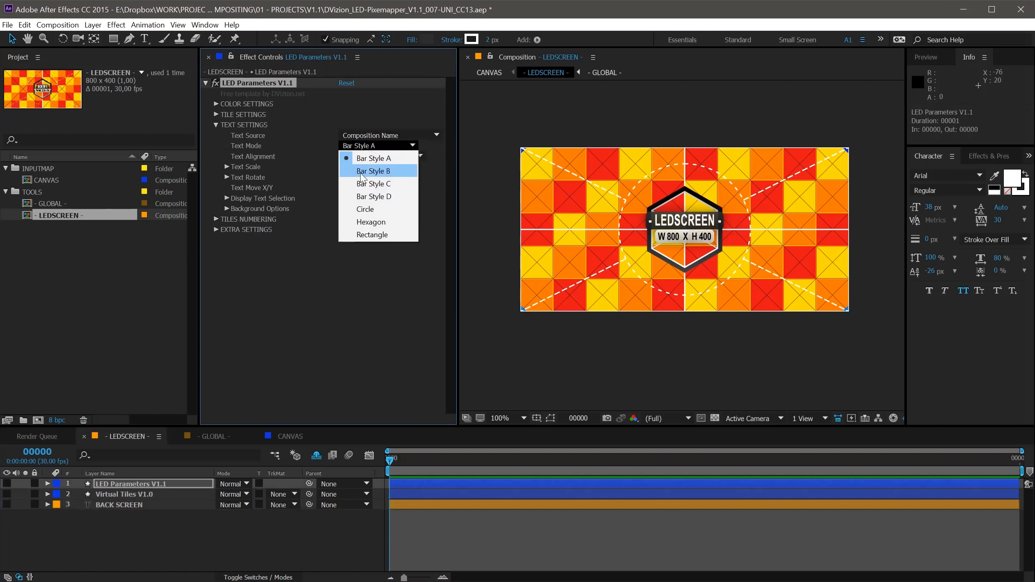
left_click(361, 176)
left_click(368, 145)
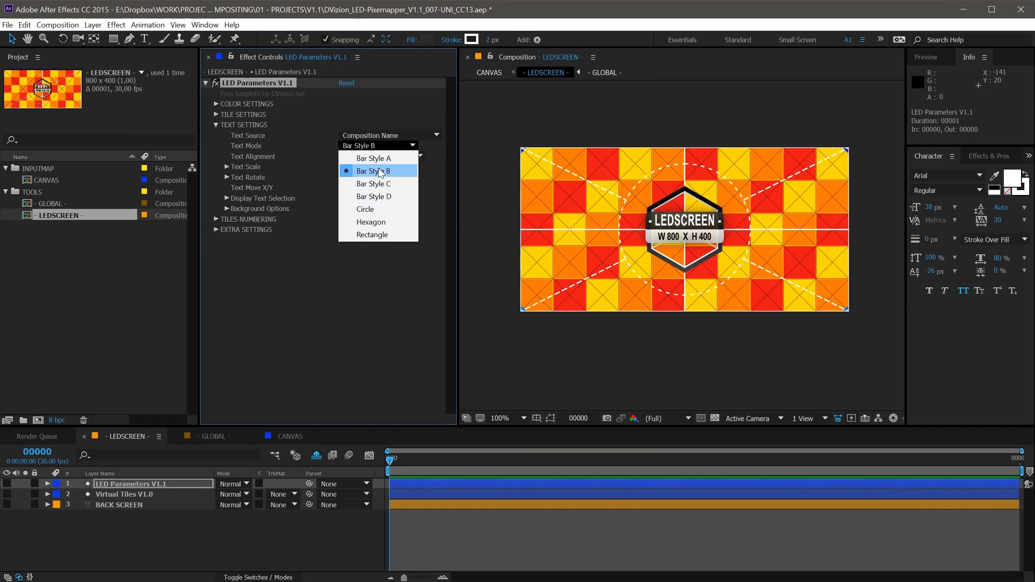
left_click(280, 144)
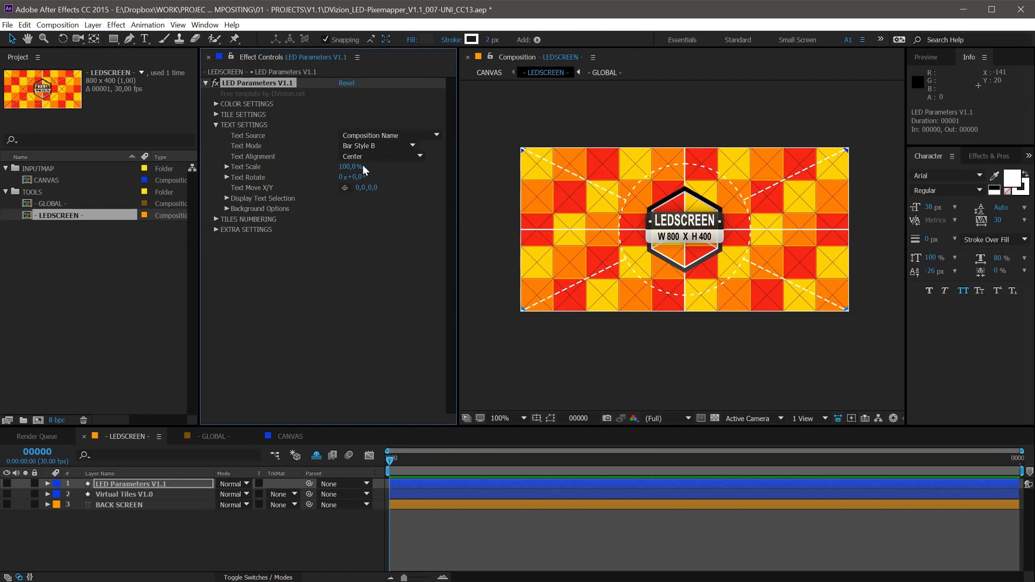
- Try the Bottom Left, Top Right and Center Bottom text alignments and return Text Alignment to Center
left_click(374, 156)
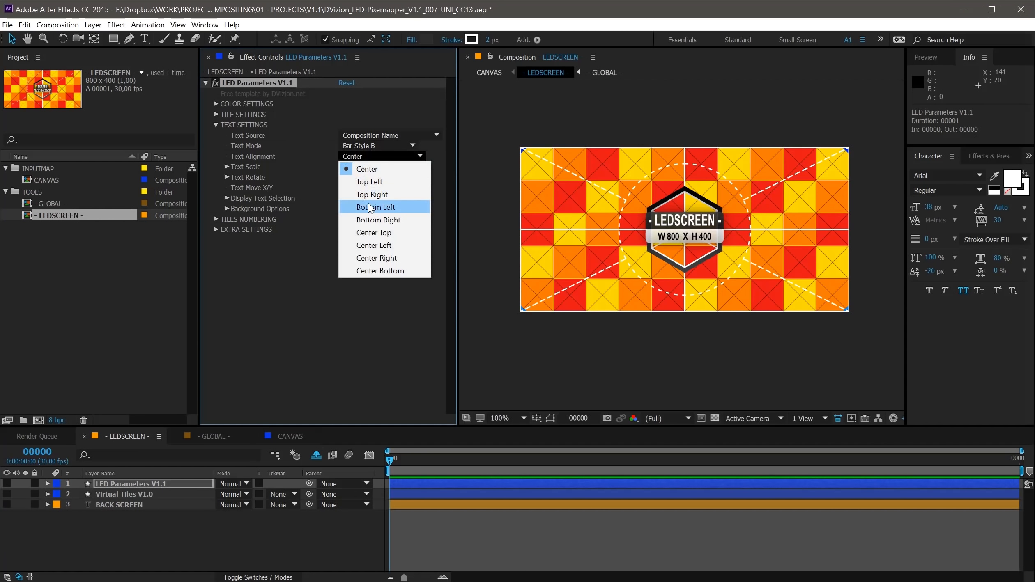
left_click(390, 208)
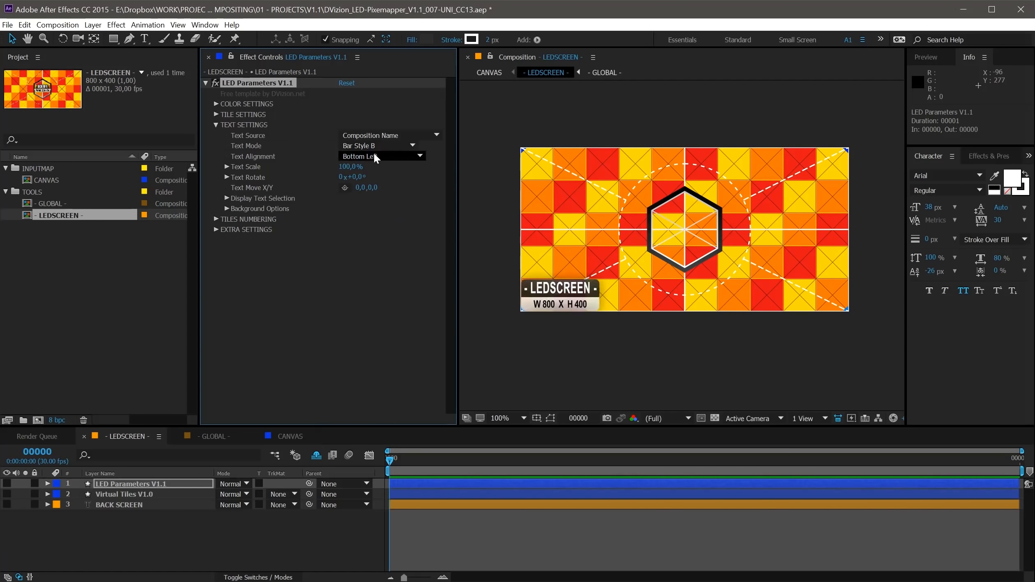
left_click(371, 157)
left_click(372, 194)
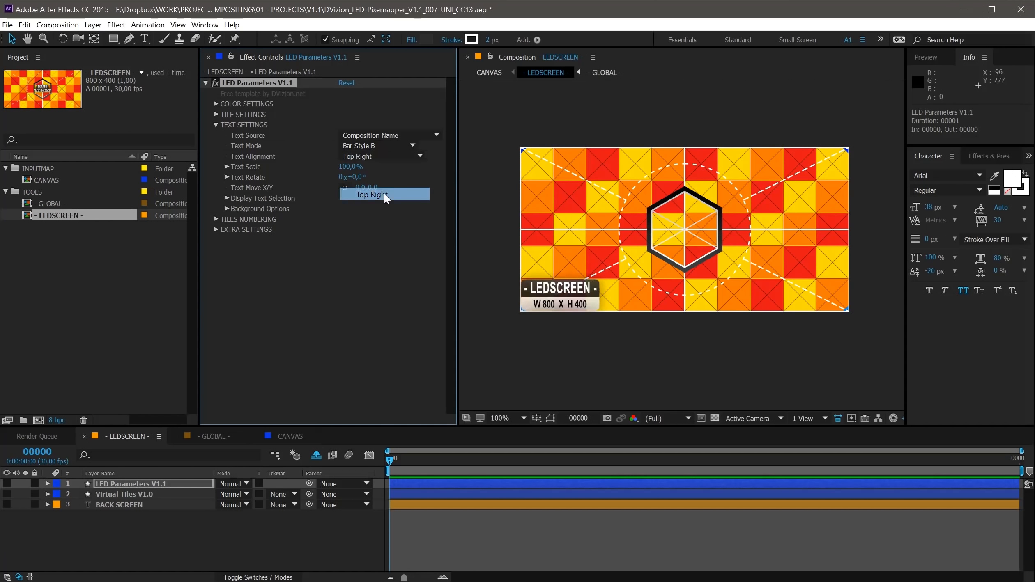
left_click(378, 158)
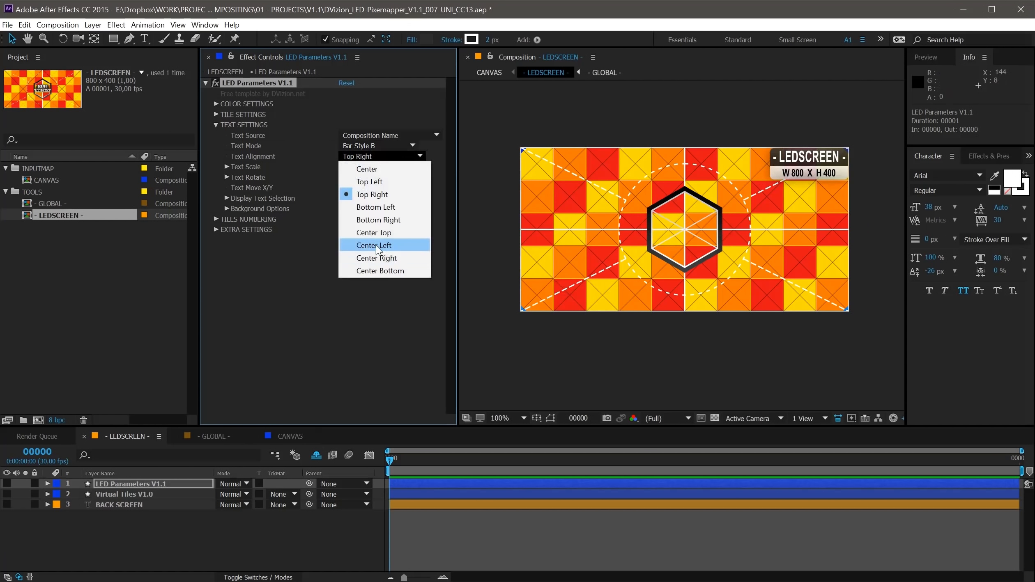
left_click(384, 270)
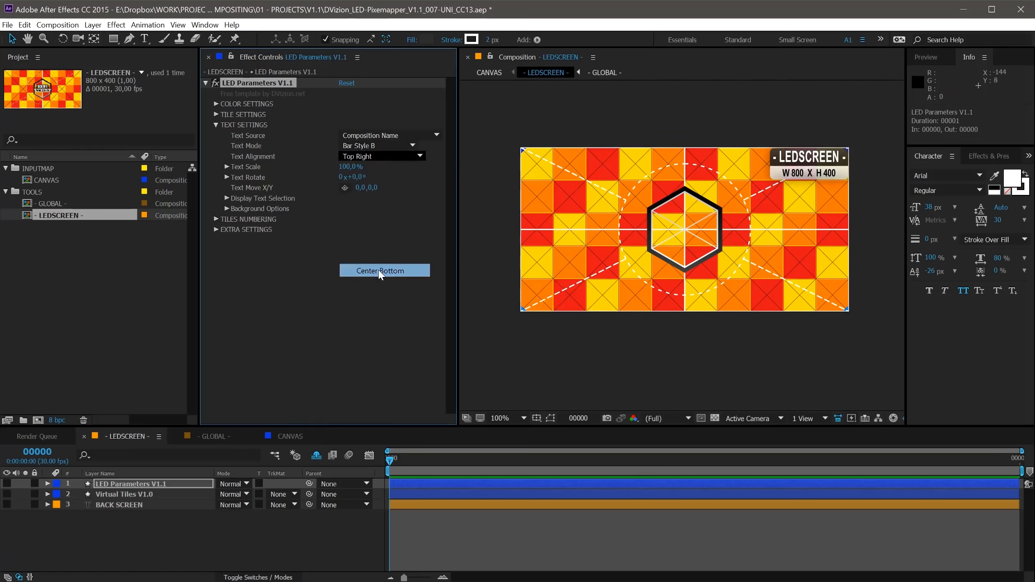
left_click(378, 156)
left_click(371, 169)
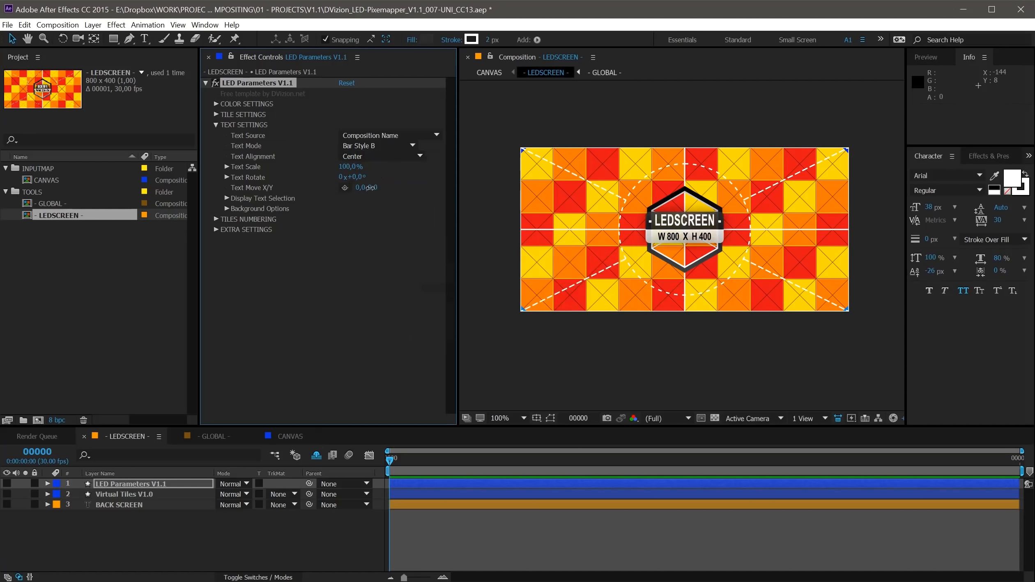
- Try shifting the label vertically with Text Move X/Y and reset its Y value to 0
left_click_drag(374, 188, 317, 180)
key("ctrl+z")
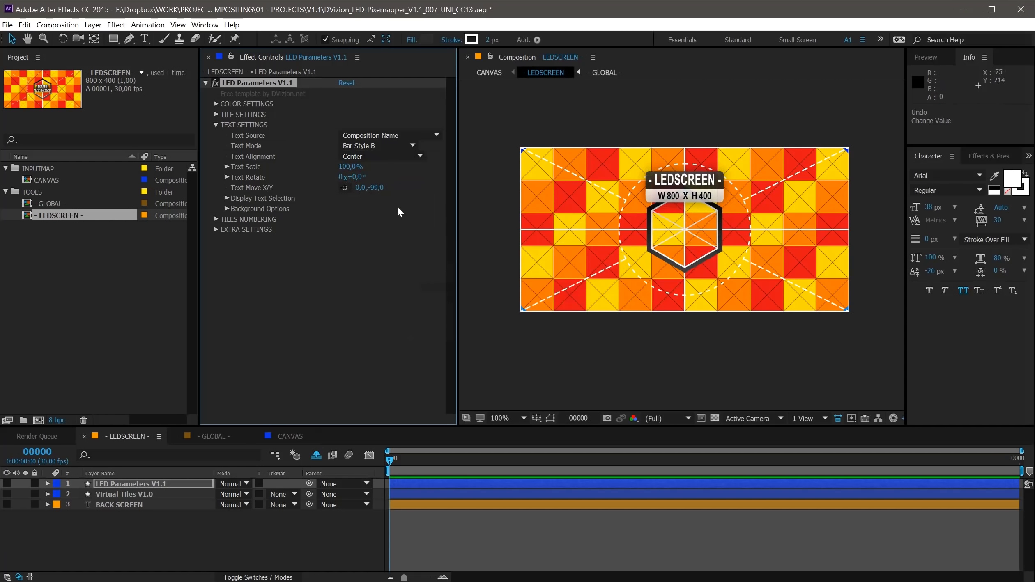
left_click(372, 188)
type("0")
key("Return")
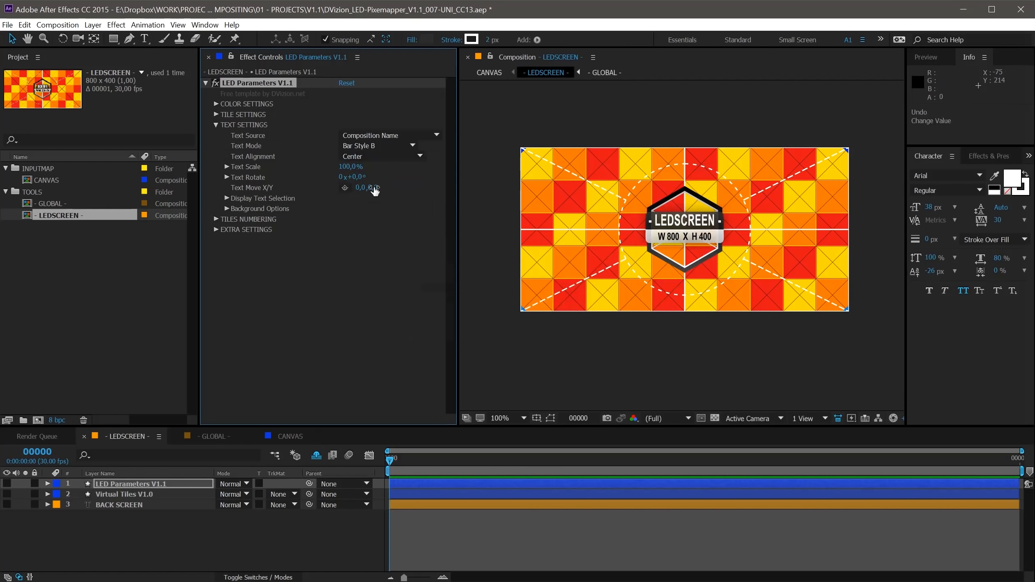
- Expand Display Text Selection and rename the LEDSCREEN composition to SCREEN RIGHT 02
left_click(227, 199)
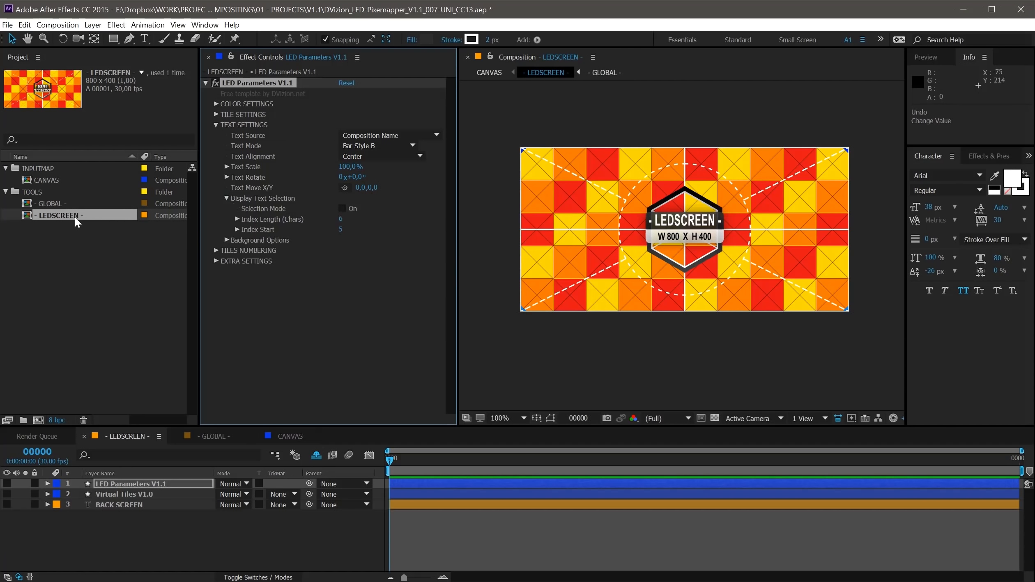
key("Return")
type("S")
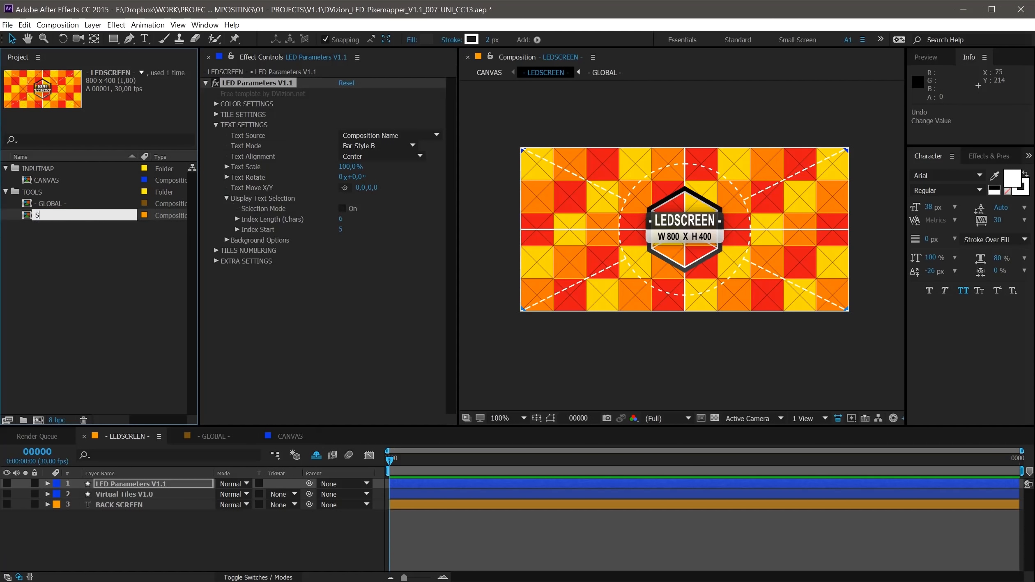
type("CREEN RIGHT 02")
key("Return")
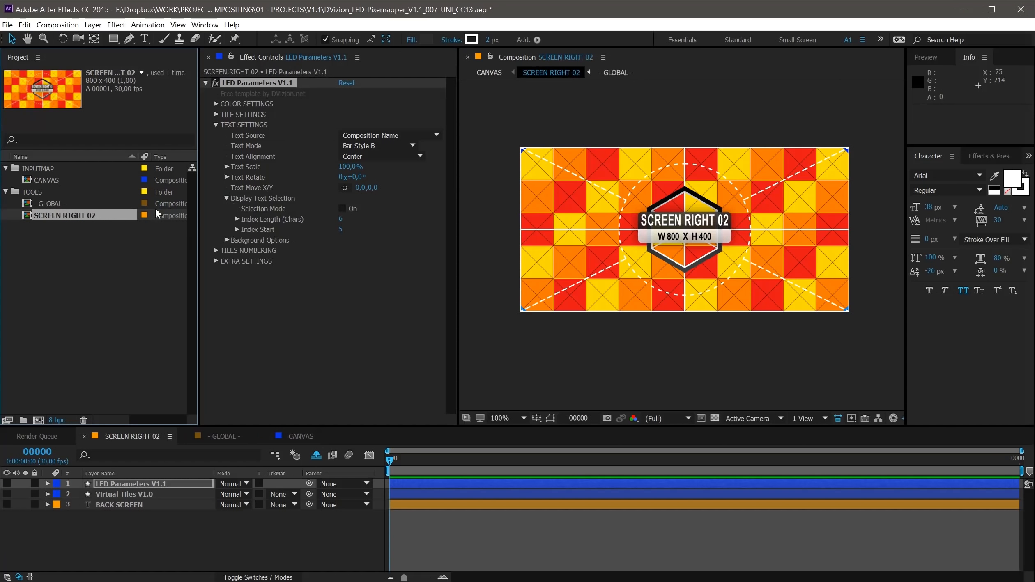
- Turn on Selection Mode for the display text, with Index Length (Chars) 10 and Index Start 0
left_click(342, 208)
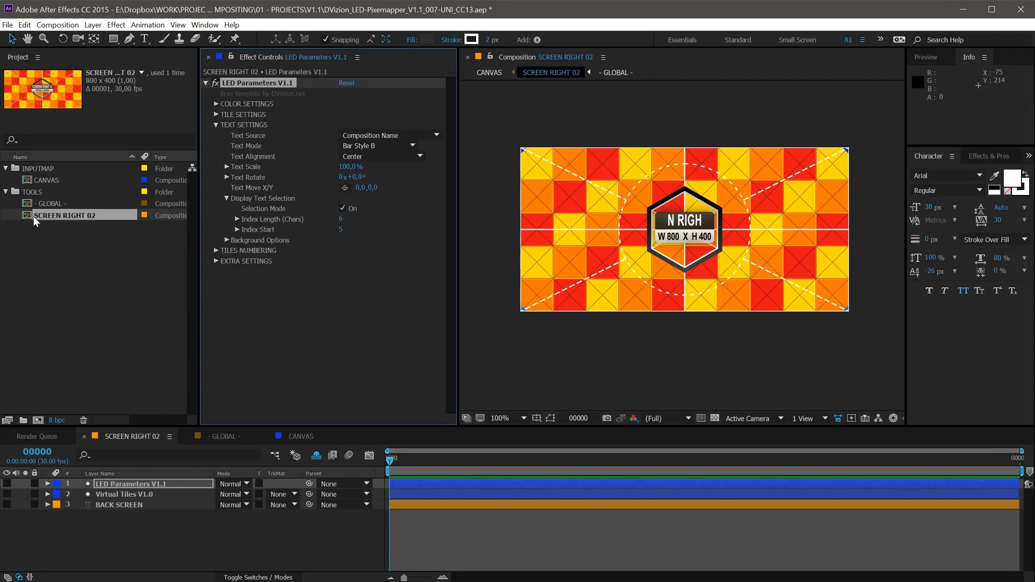
left_click(339, 218)
type("10")
key("Return")
left_click(341, 230)
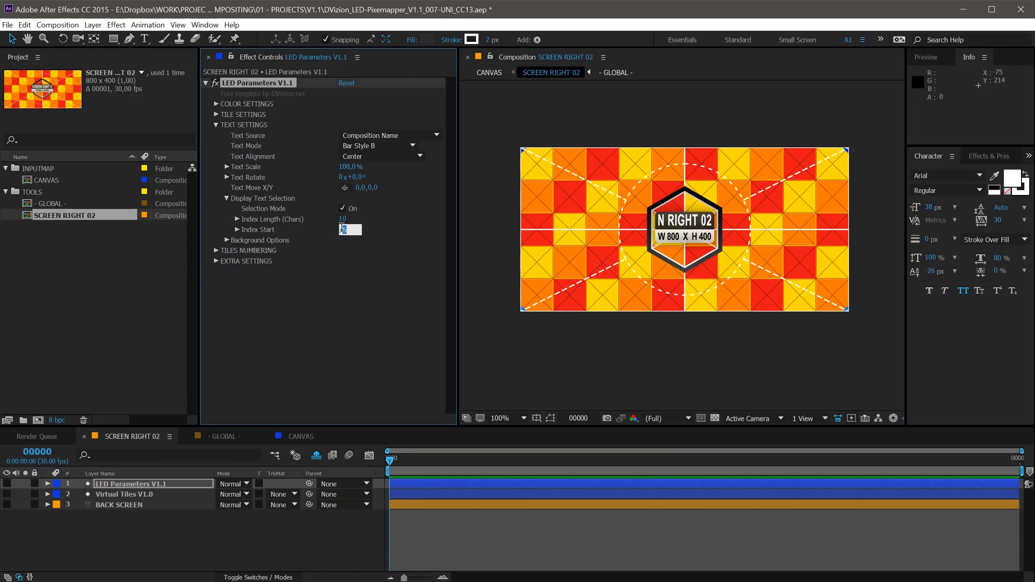
left_click(365, 340)
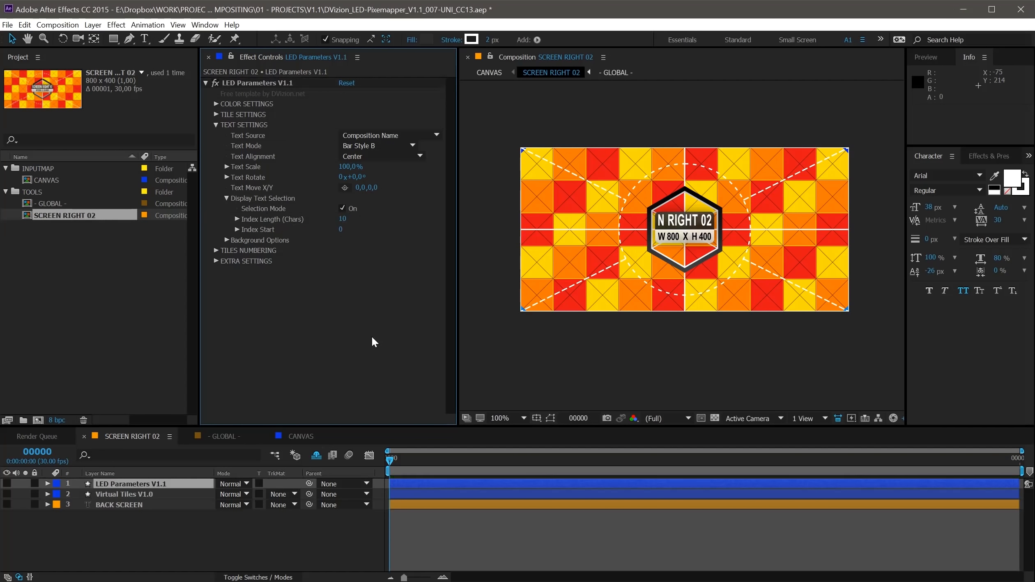
- Raise Index Length (Chars) to 12 for the label's text selection
left_click(342, 219)
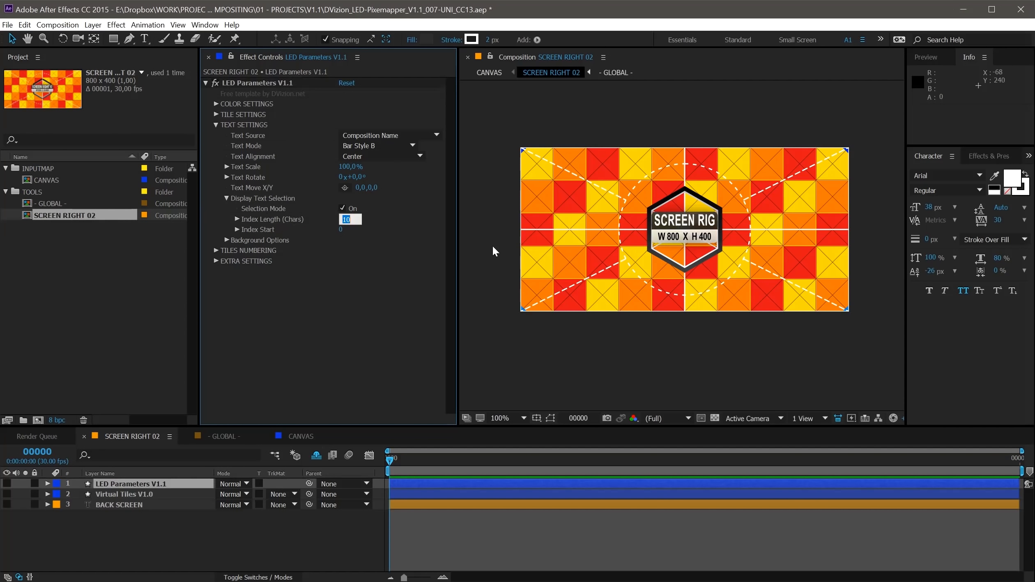
key("Up")
key("Up")
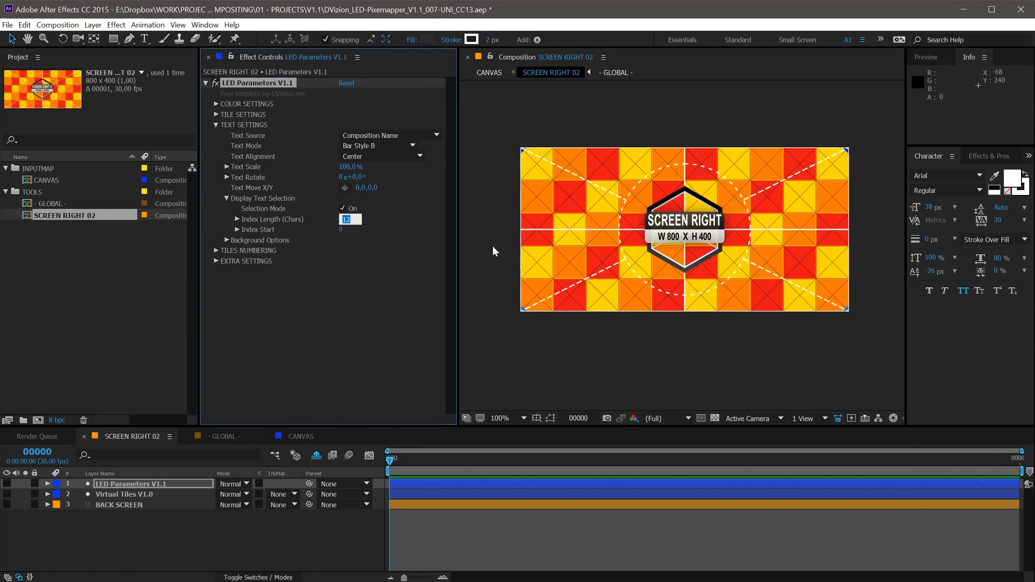
- Set Index Start to -2 and Index Length (Chars) to 2 for the displayed label text
left_click(276, 208)
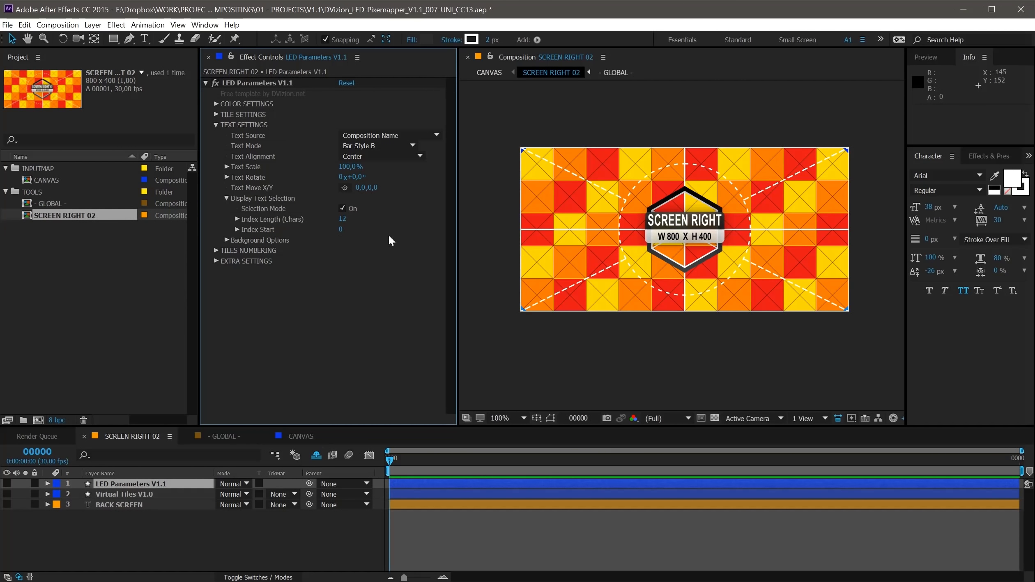
left_click(340, 230)
type("2")
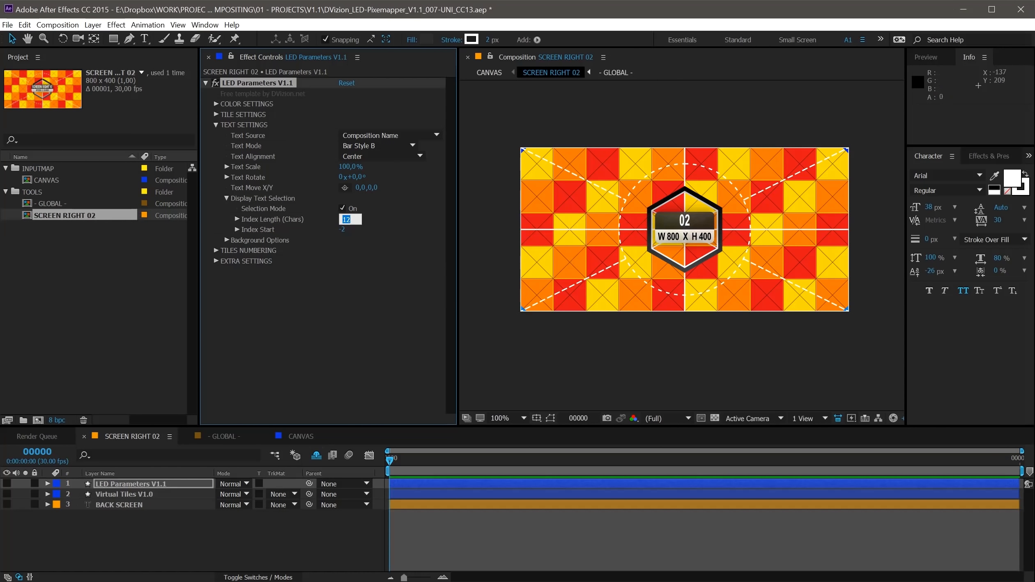
left_click(410, 242)
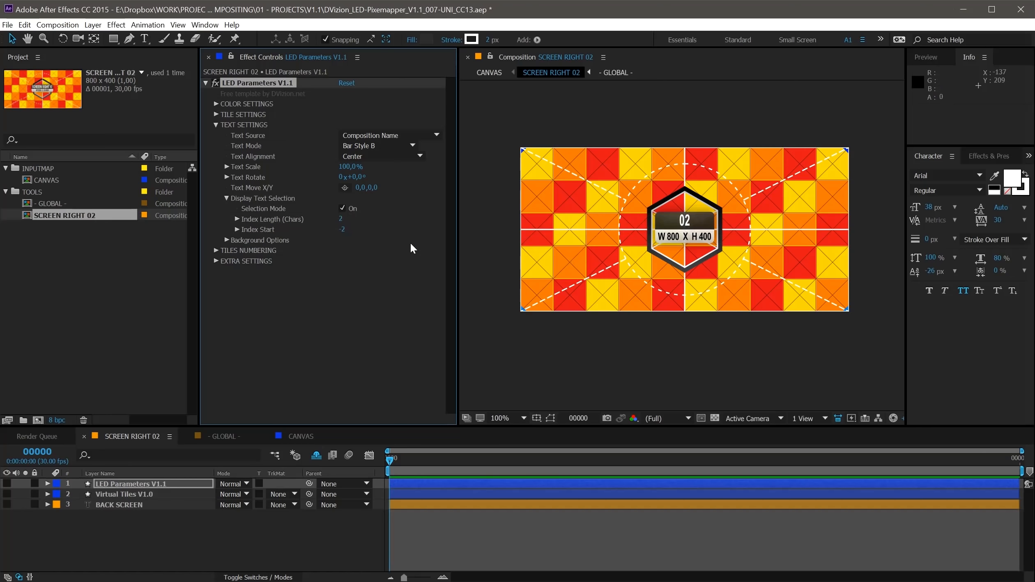
- Set Index Length (Chars) to 15 and Index Start to -8 for the displayed label text
left_click(341, 221)
left_click(333, 283)
left_click(343, 230)
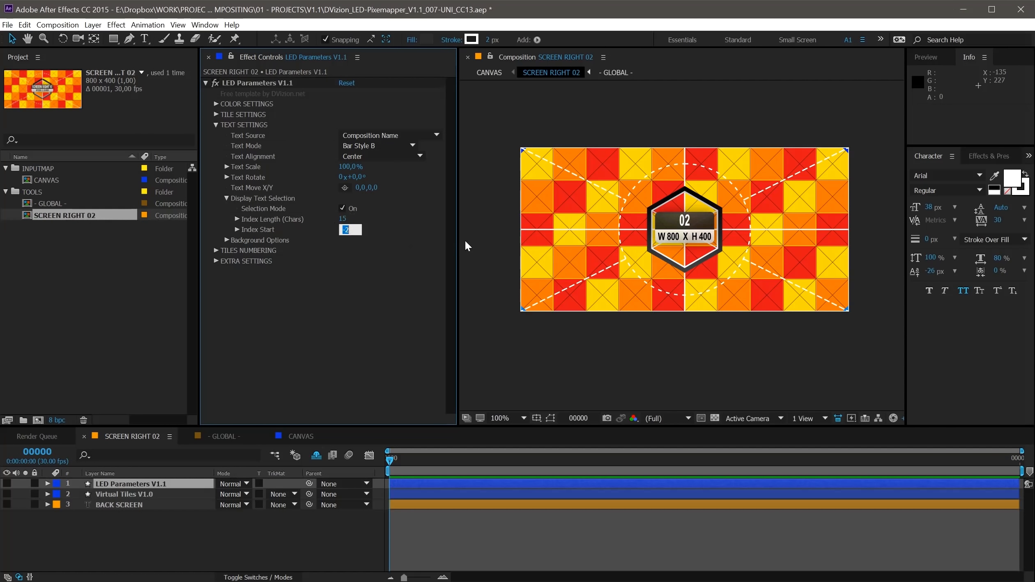
key("Up")
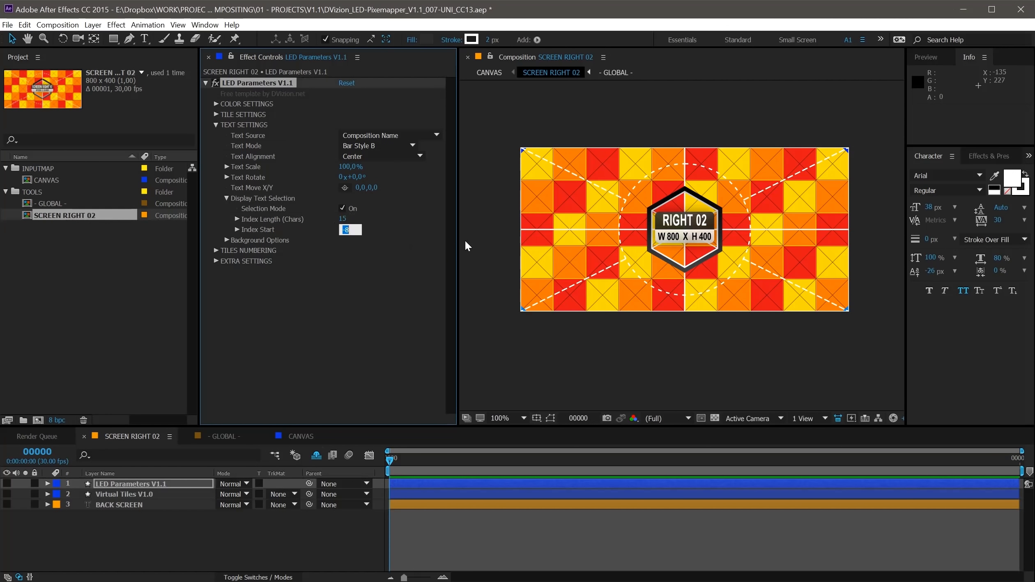
left_click(351, 294)
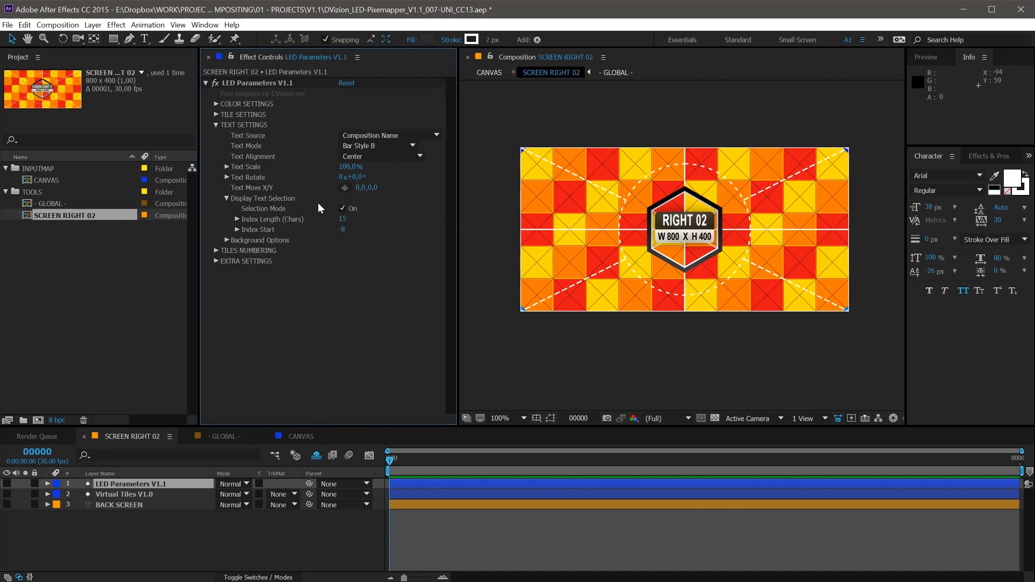
- Turn off Selection Mode for the display text and expand Background Options in place of Display Text Selection
left_click(343, 208)
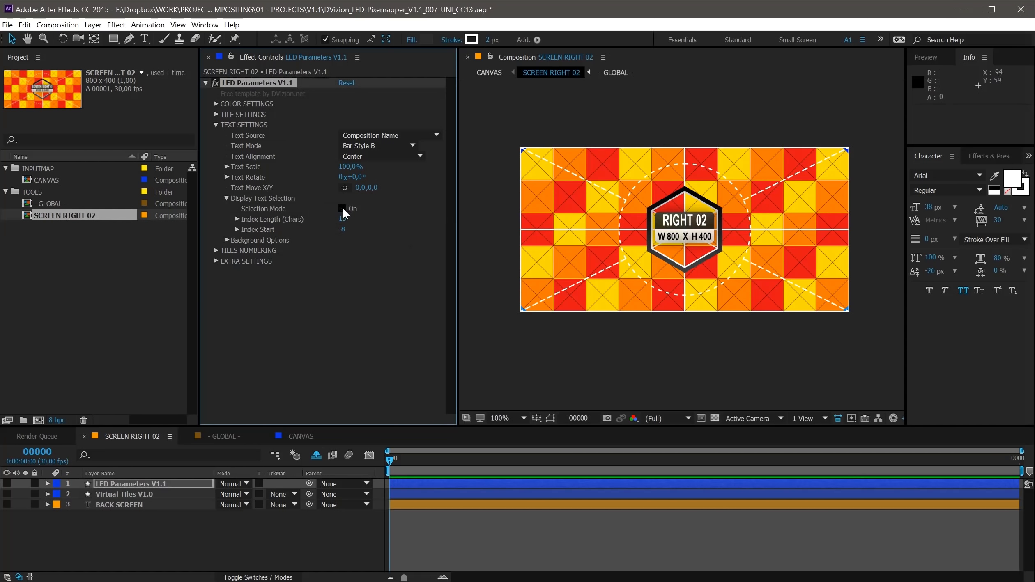
left_click(224, 194)
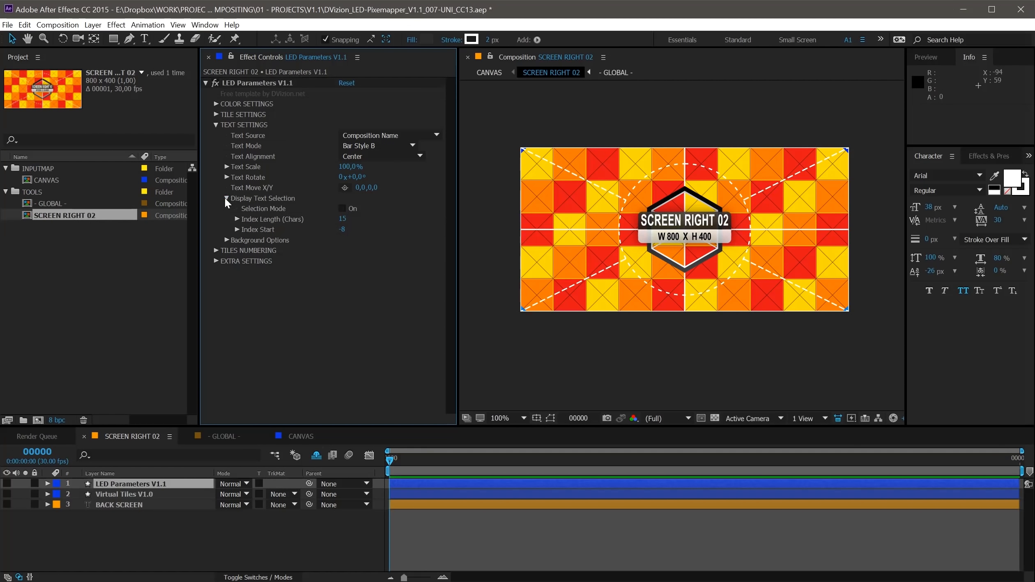
left_click(226, 198)
left_click(226, 209)
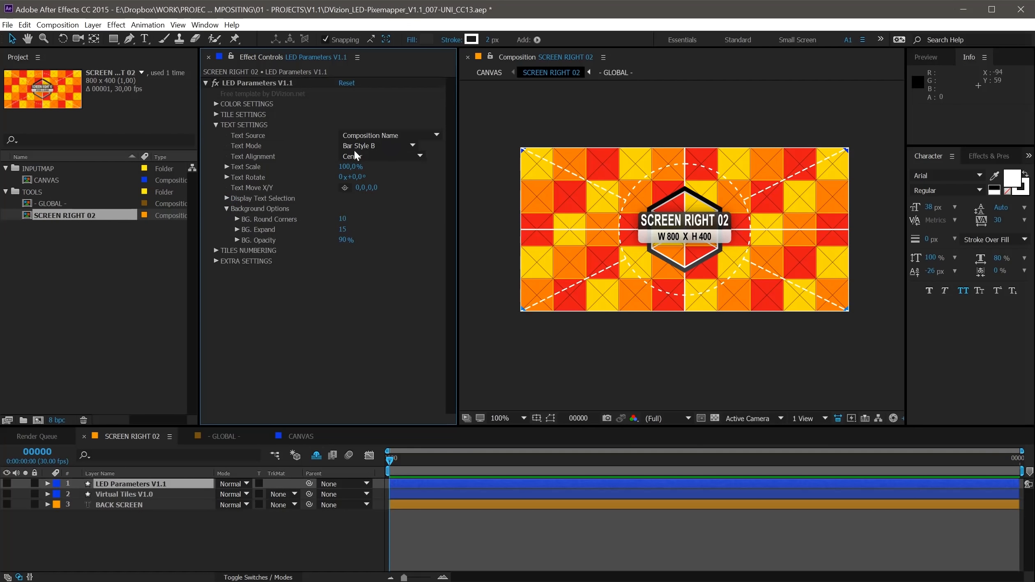
- Try the Hexagon text mode, then set it to Rectangle with BG. Round Corners 24
left_click(364, 147)
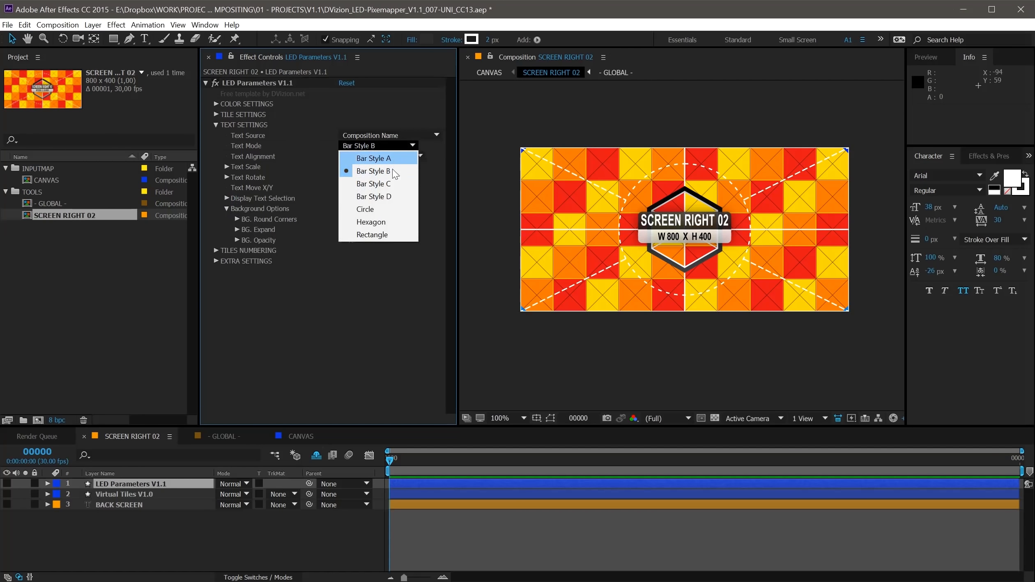
left_click(376, 222)
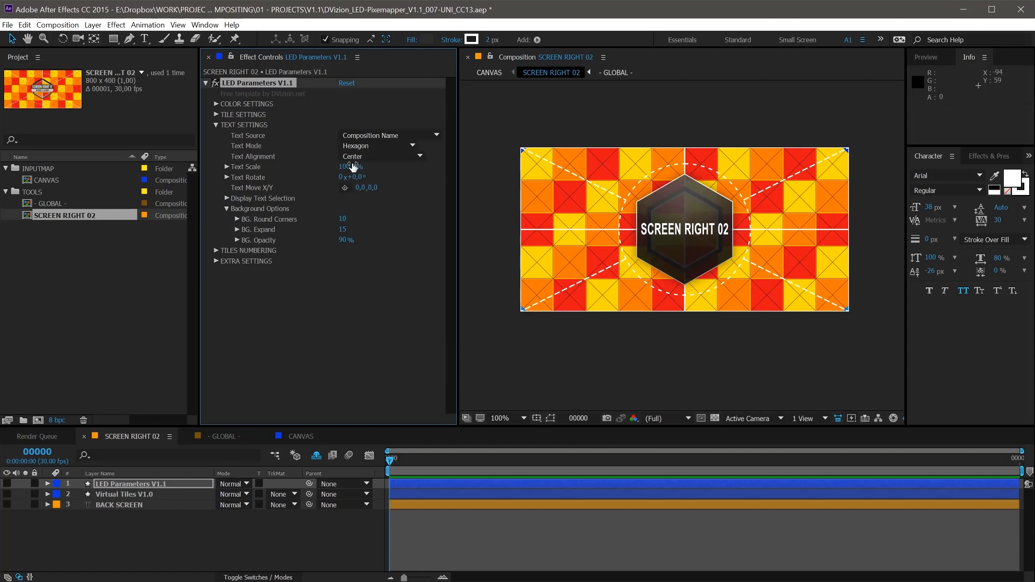
left_click(363, 146)
left_click(374, 235)
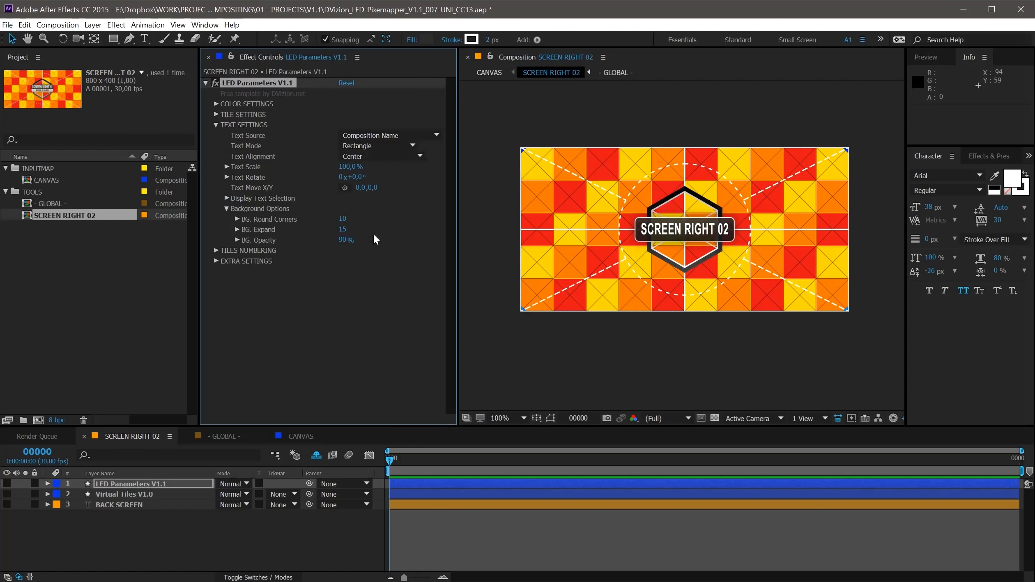
left_click_drag(341, 218, 253, 218)
- Set Text Mode to Bar Style B and adjust the BG. Round Corners of the label's bars
left_click(362, 146)
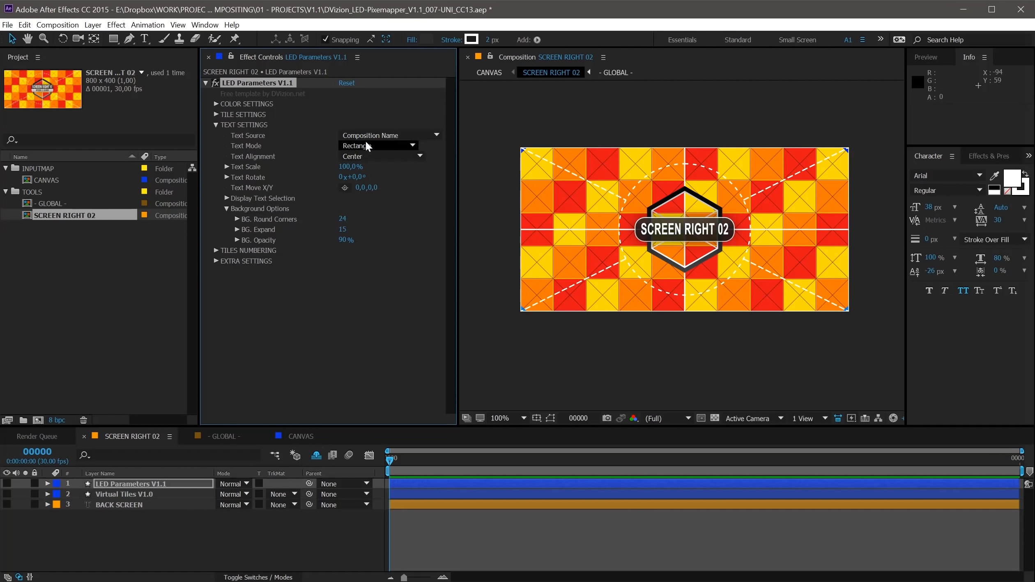
left_click(358, 147)
left_click(359, 147)
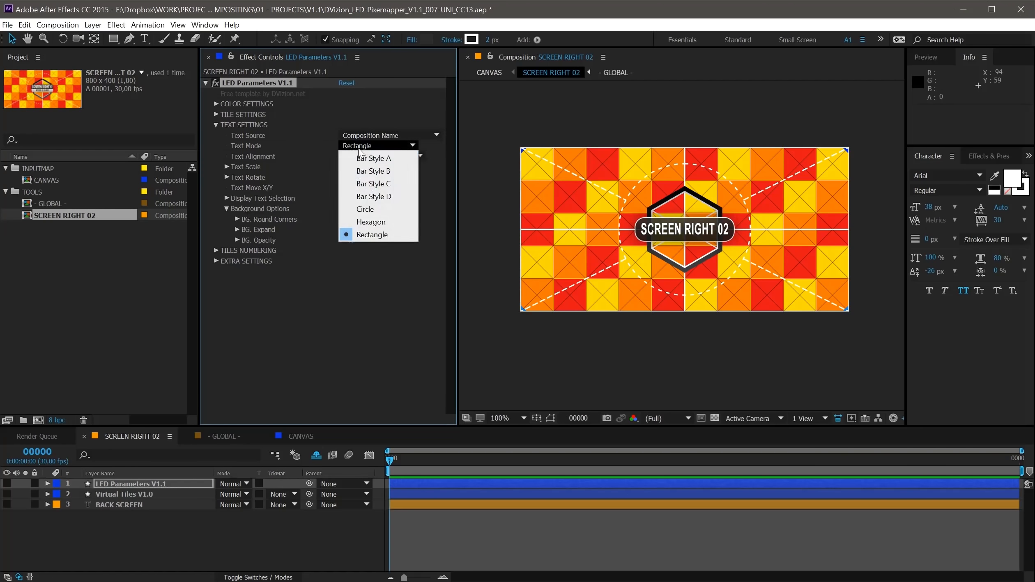
left_click(374, 169)
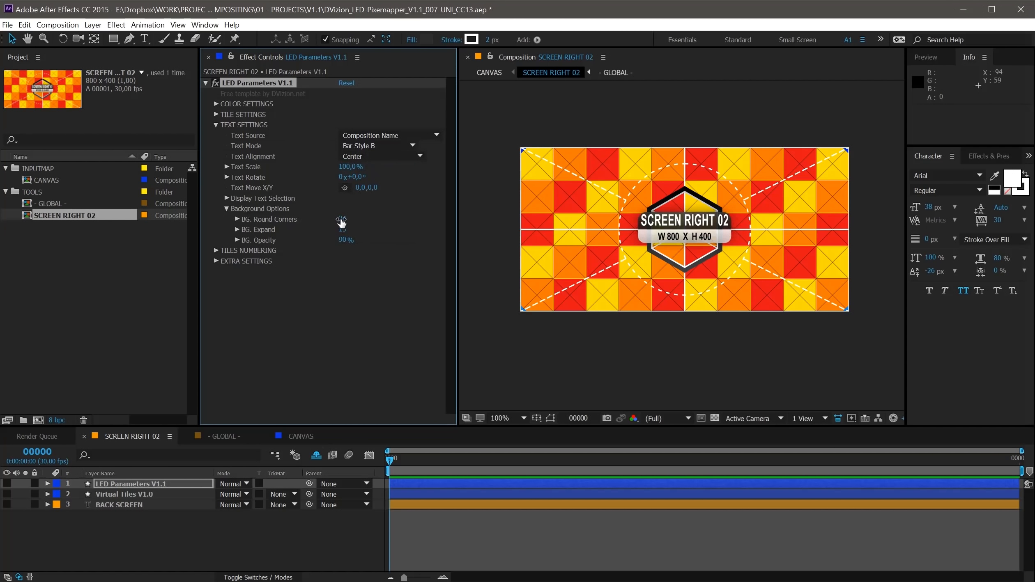
left_click_drag(340, 221, 451, 250)
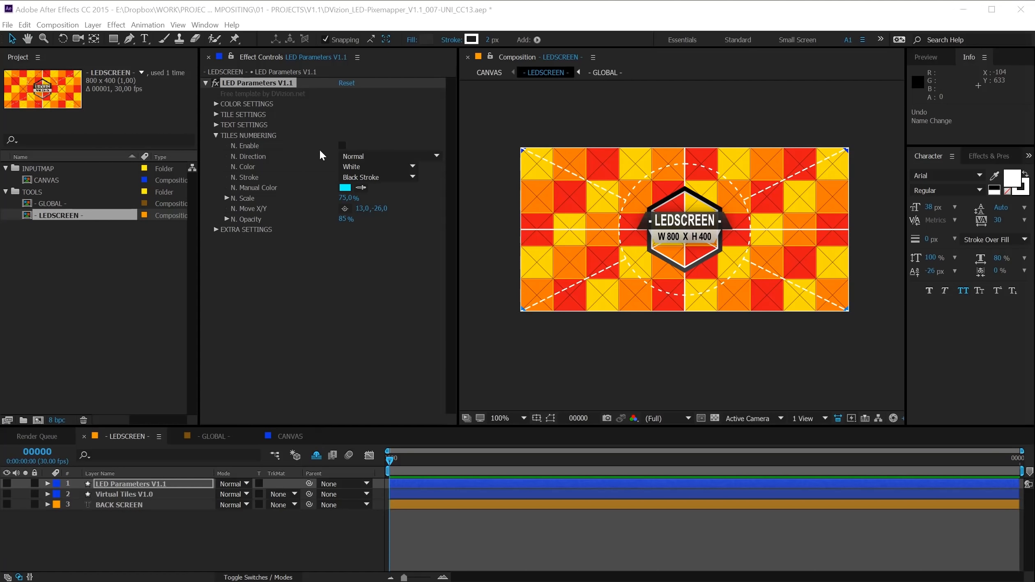
- Enable tile numbering on the LEDSCREEN composition and set N. Direction to Snake : Top Left -> Right
left_click(341, 146)
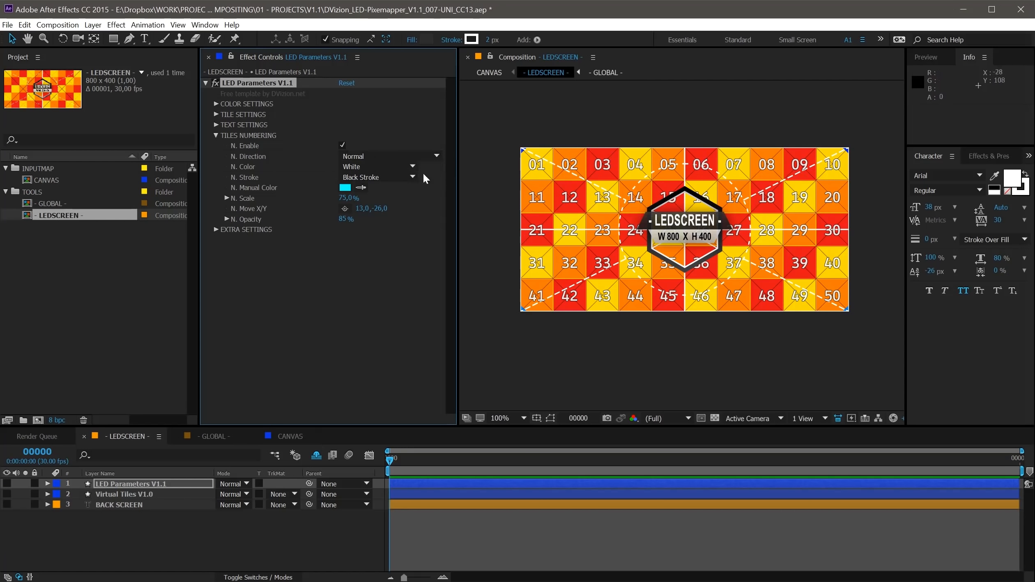
left_click(361, 160)
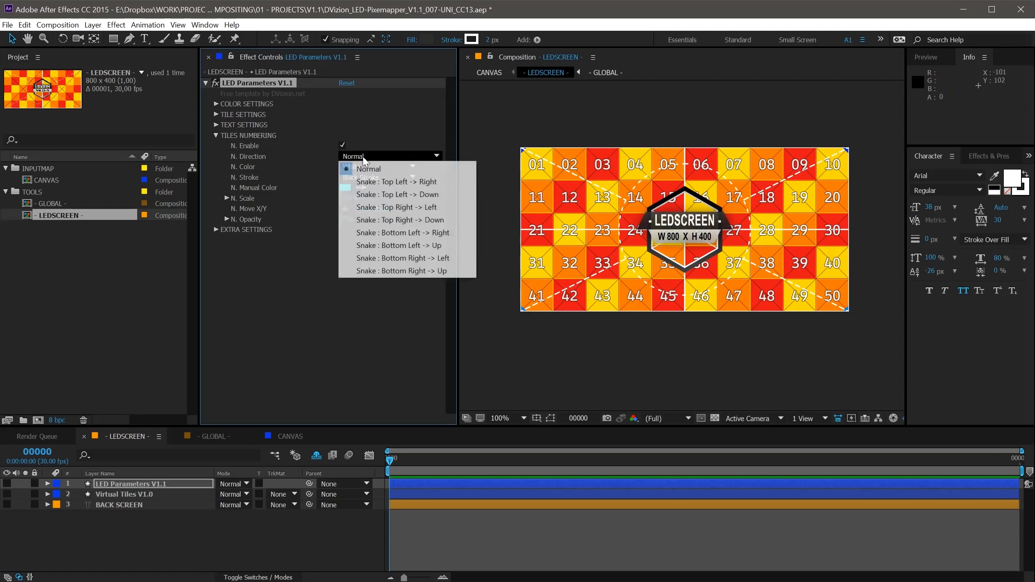
left_click(389, 183)
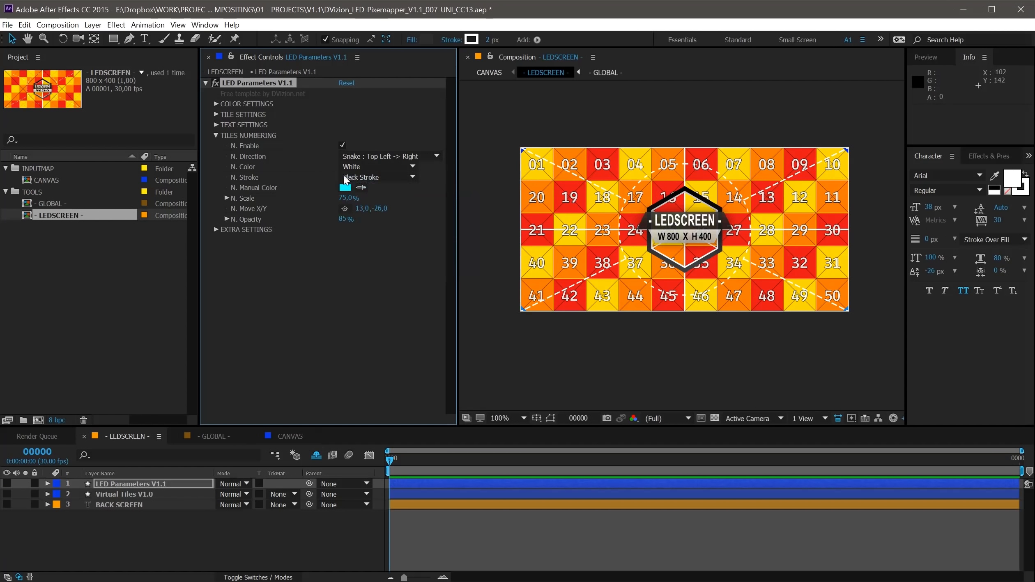
- Try the Snake : Bottom Right -> Up numbering direction, then set N. Direction back to Normal
left_click(366, 157)
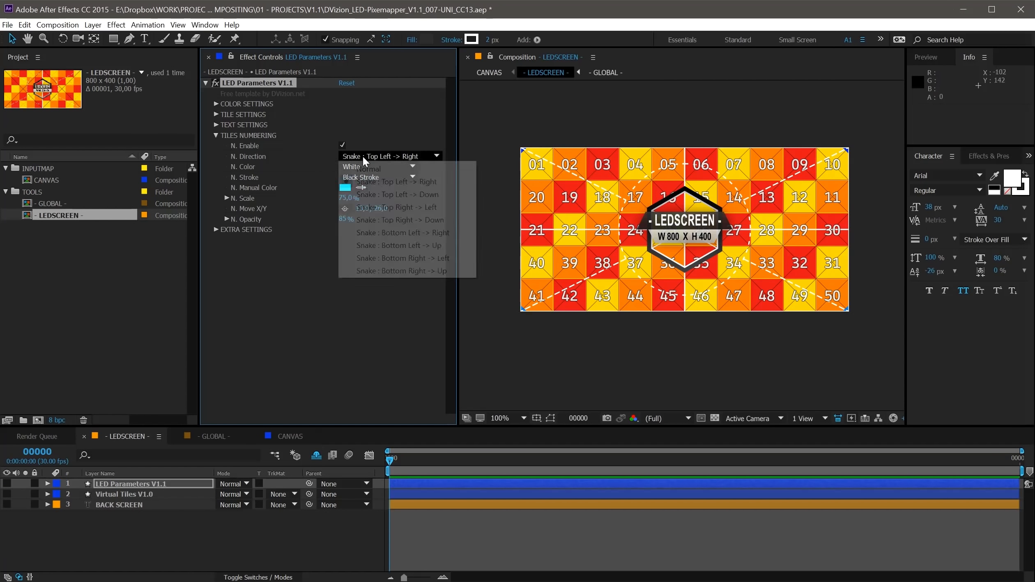
left_click(415, 271)
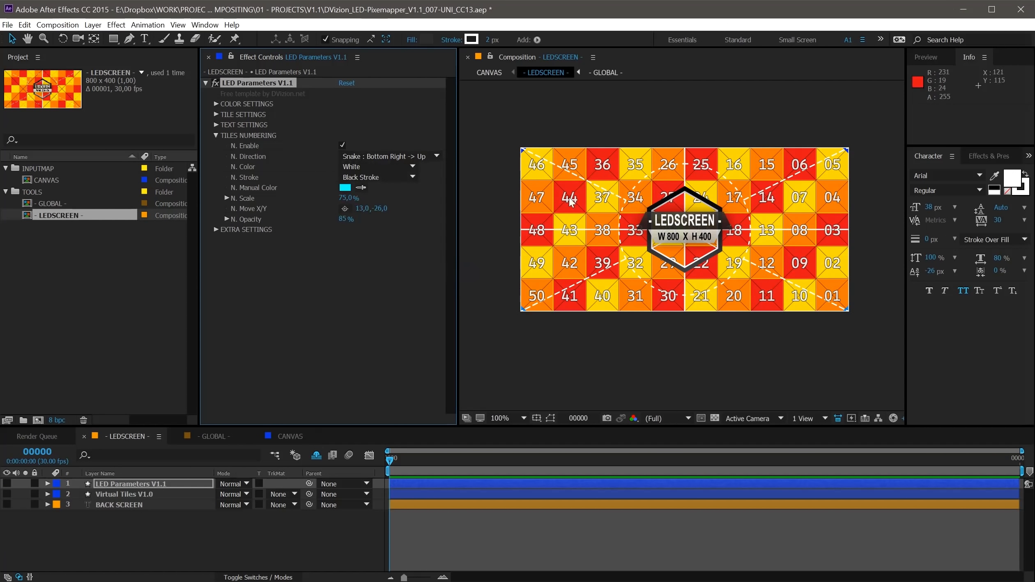
left_click(389, 159)
left_click(384, 166)
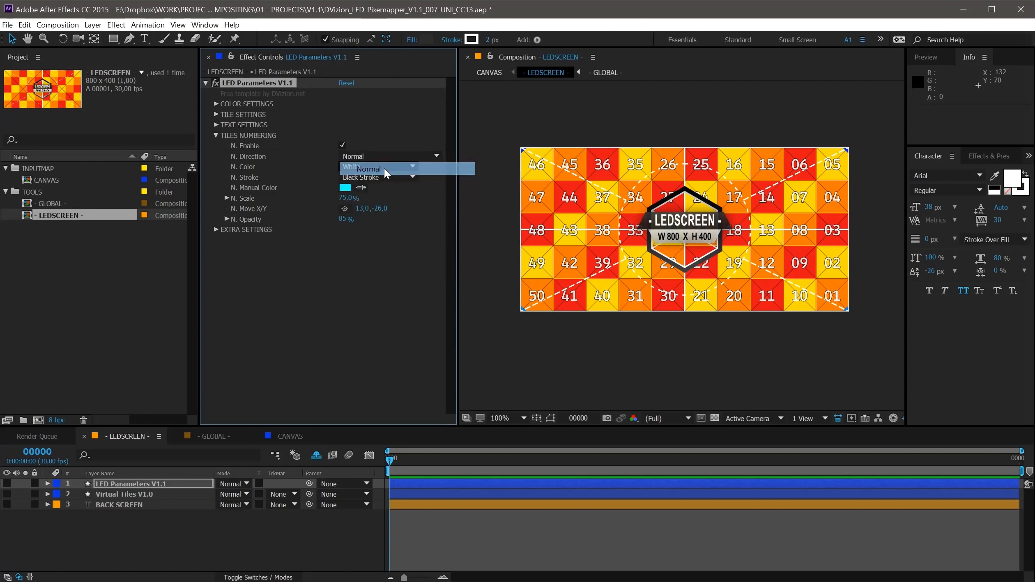
- Try Black and then Color 1 as the N. Color of the tile numbers
left_click(355, 166)
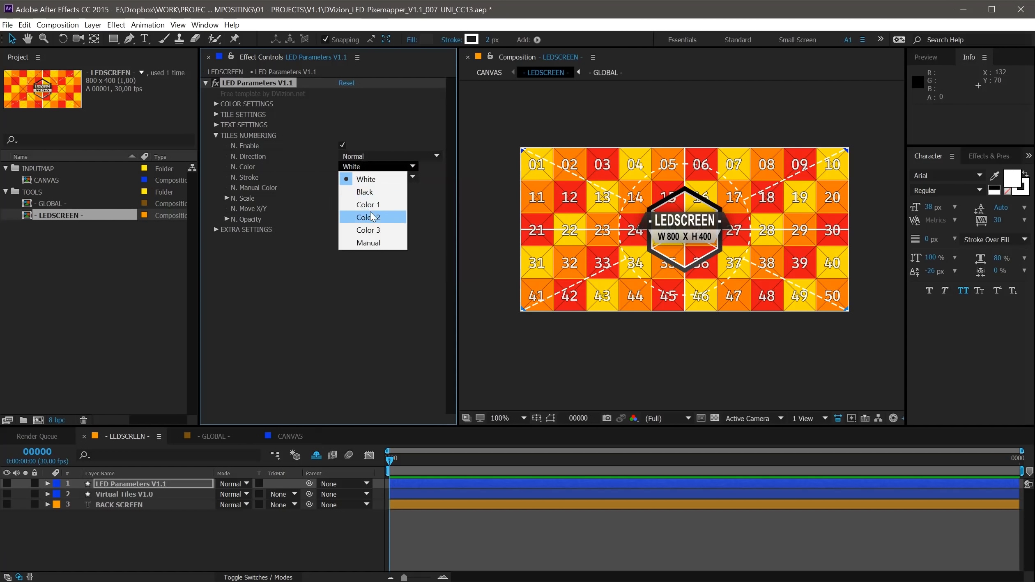
left_click(368, 193)
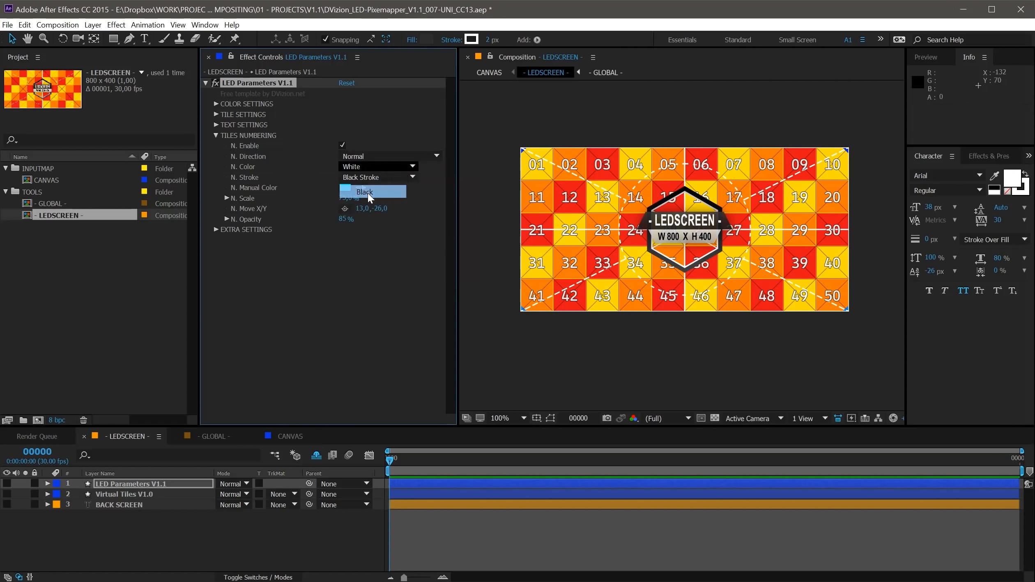
left_click(365, 167)
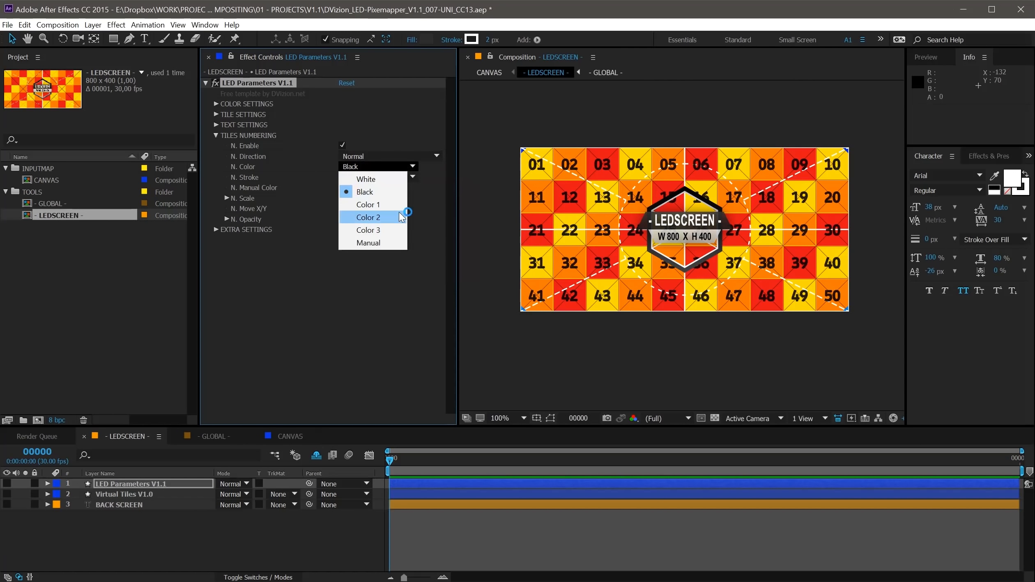
left_click(383, 206)
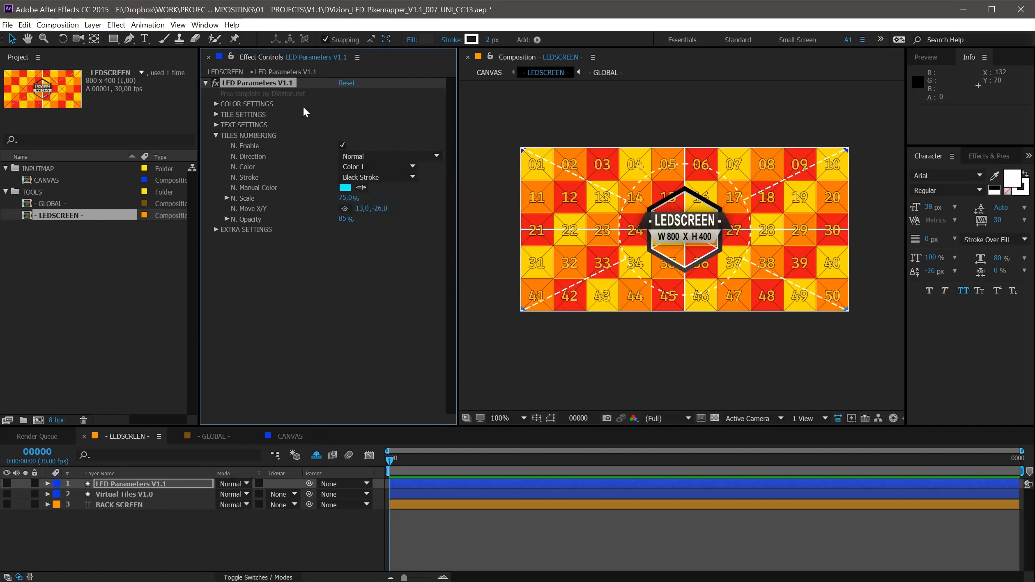
- Try White Stroke on the tile numbers, then set N. Stroke to None
left_click(354, 177)
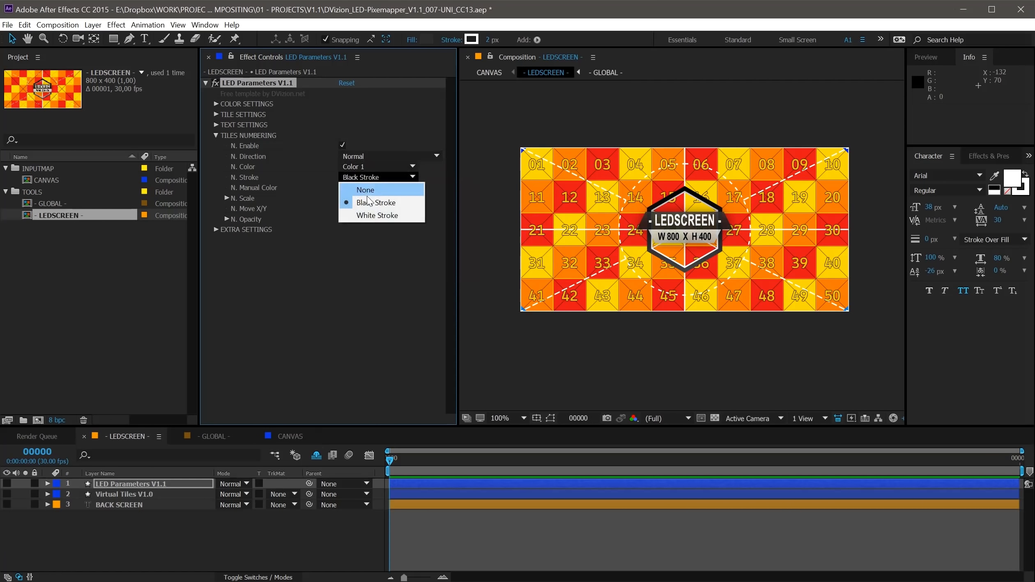
left_click(399, 218)
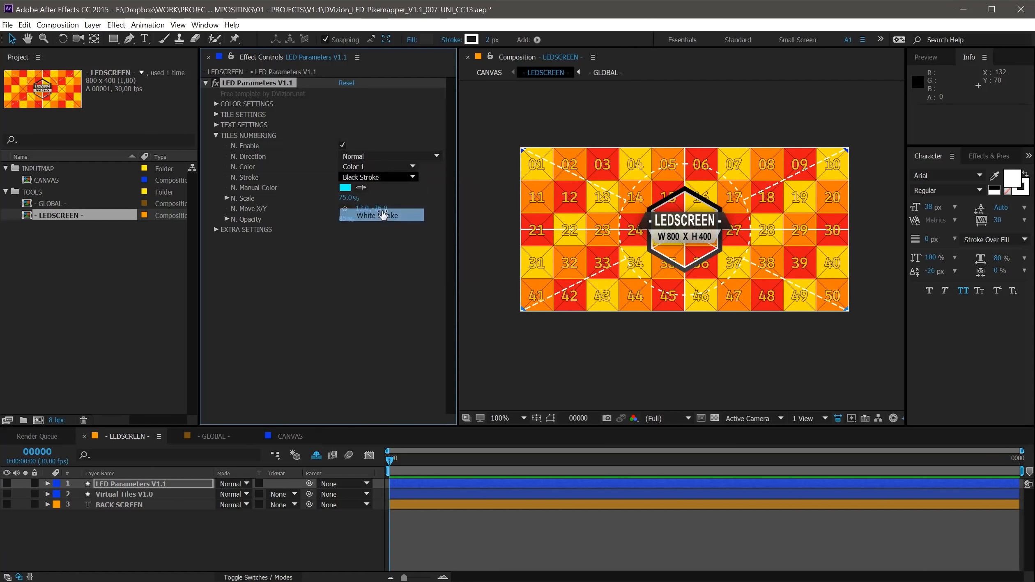
left_click(359, 179)
left_click(367, 192)
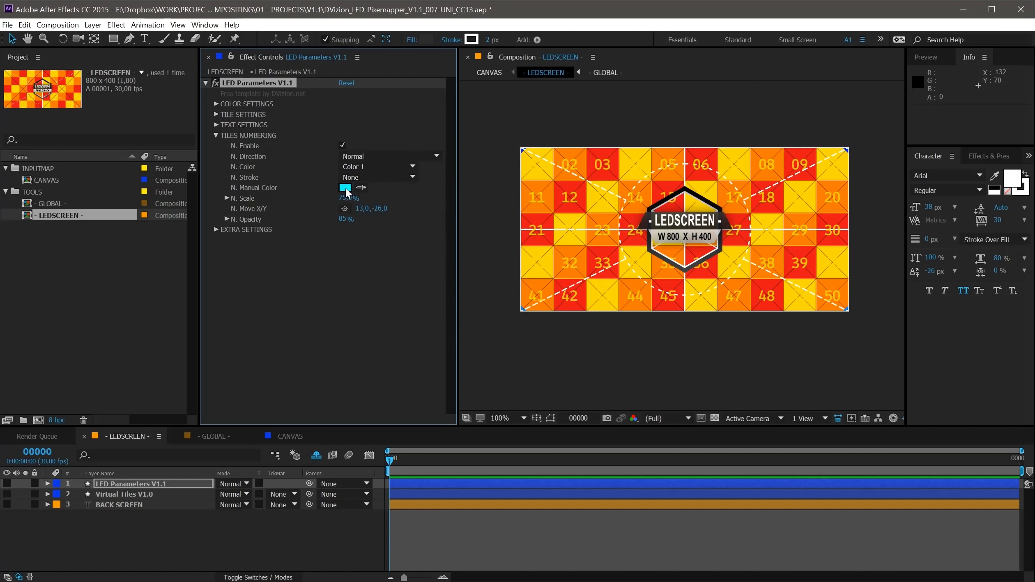
- Set N. Color to Manual and choose a bright green as the N. Manual Color
left_click(357, 156)
left_click(356, 166)
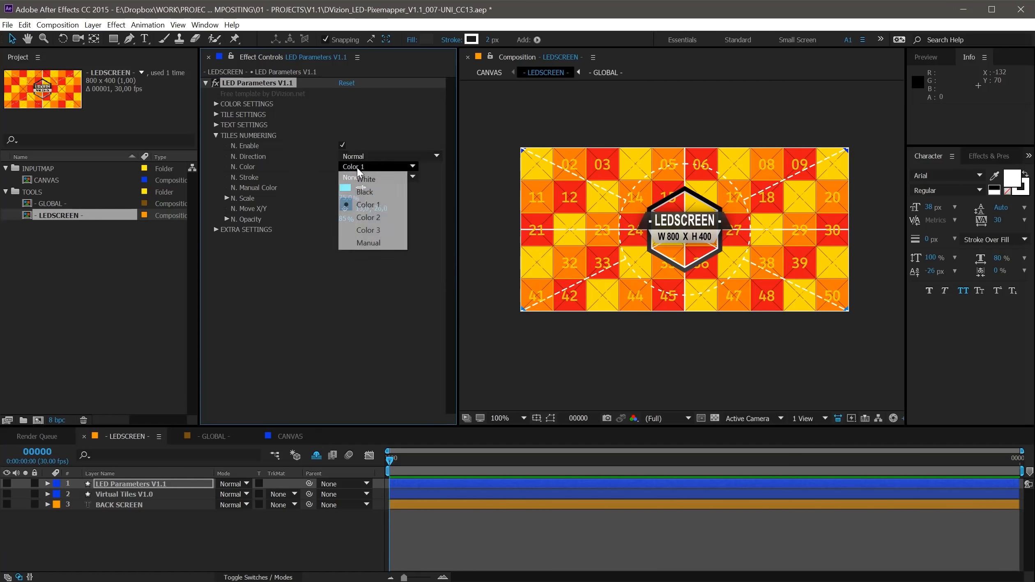
left_click(368, 242)
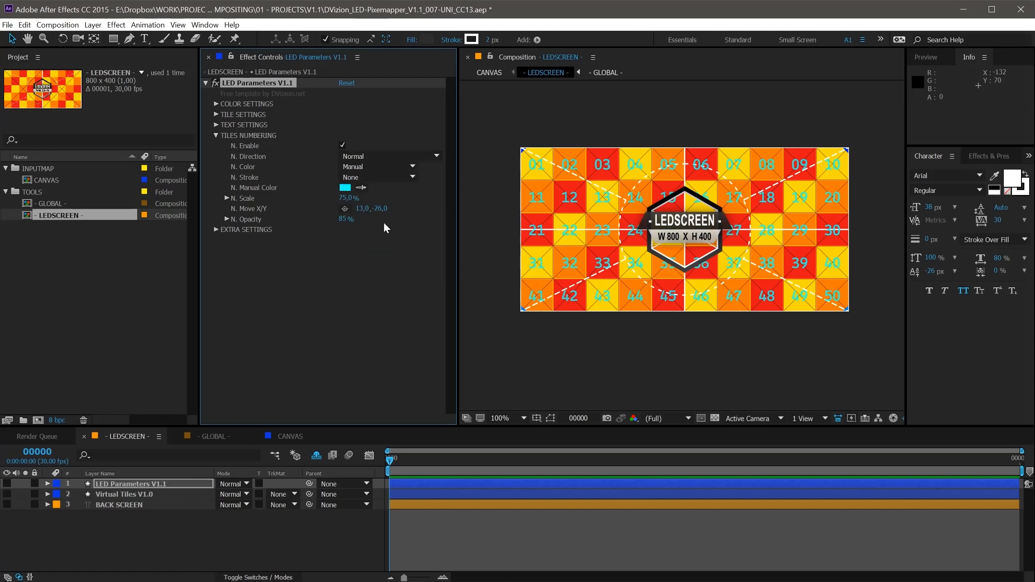
left_click(345, 188)
left_click(637, 428)
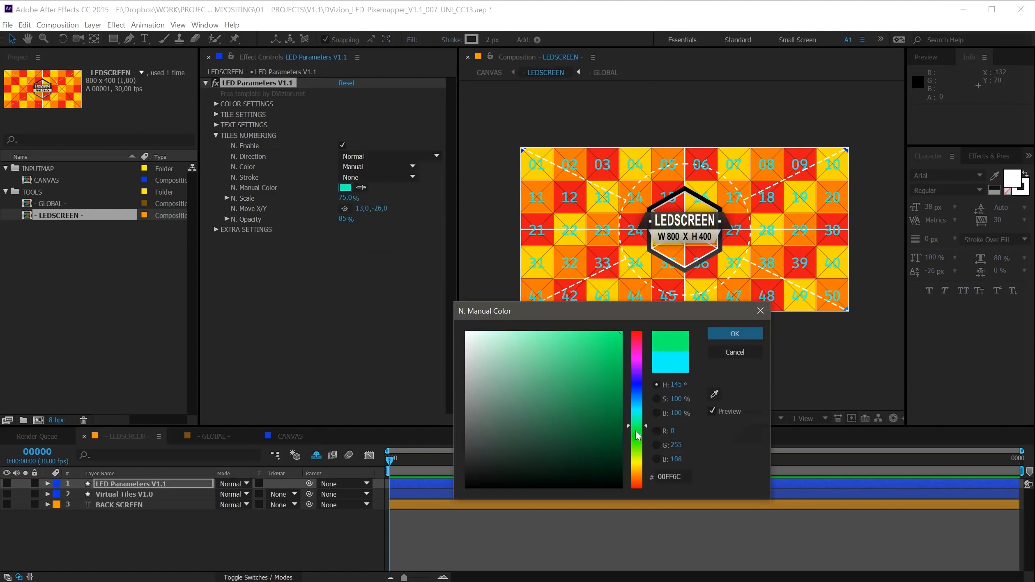
left_click(735, 334)
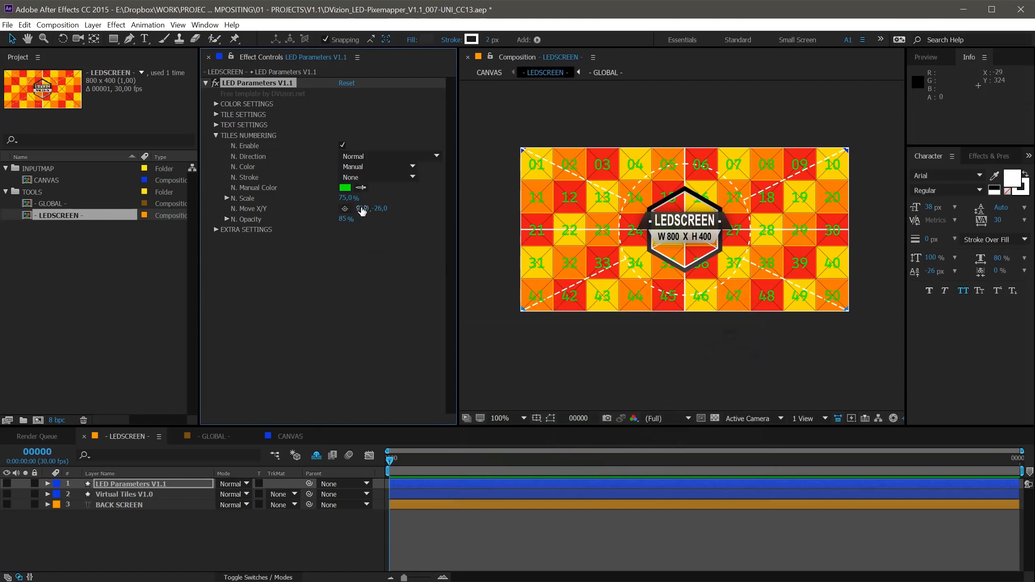
- Try shifting the tile numbers horizontally with N. Move X/Y, then collapse Tiles Numbering and expand Tile Settings
left_click_drag(361, 210, 367, 210)
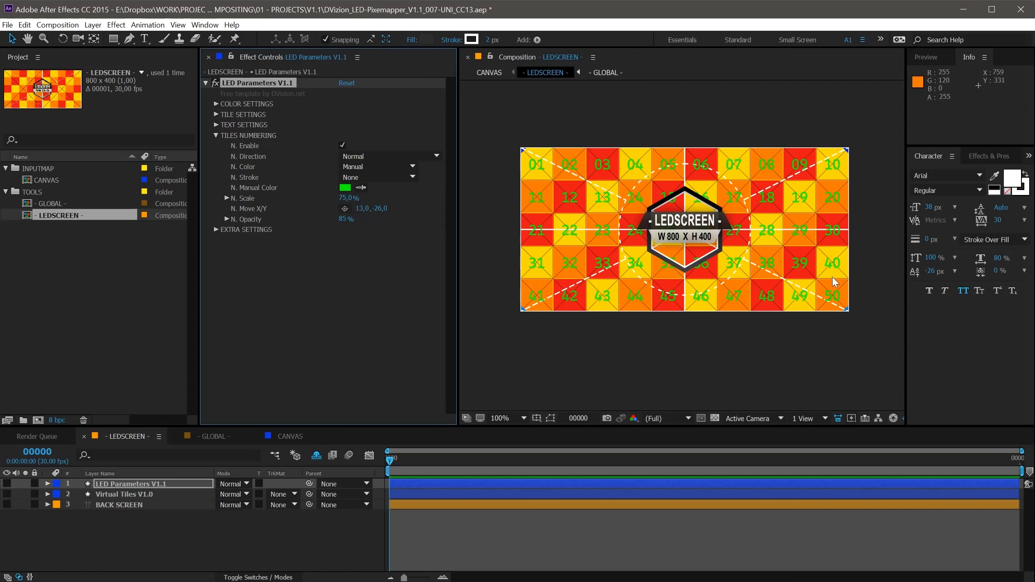
left_click(217, 137)
left_click(213, 114)
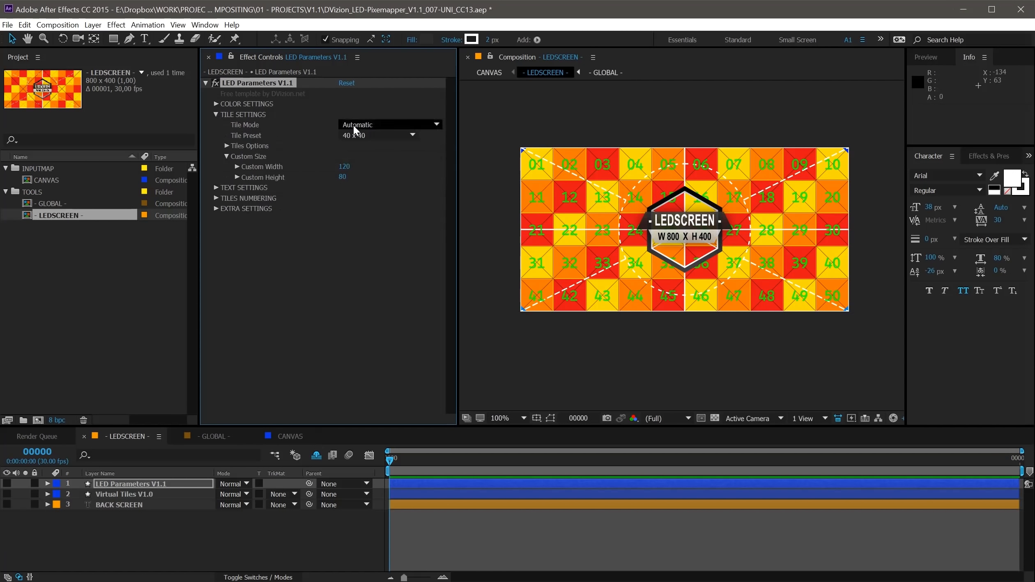
- Set Tile Mode to Preset and choose 40 x 40 as the Tile Preset
left_click(372, 121)
left_click(382, 137)
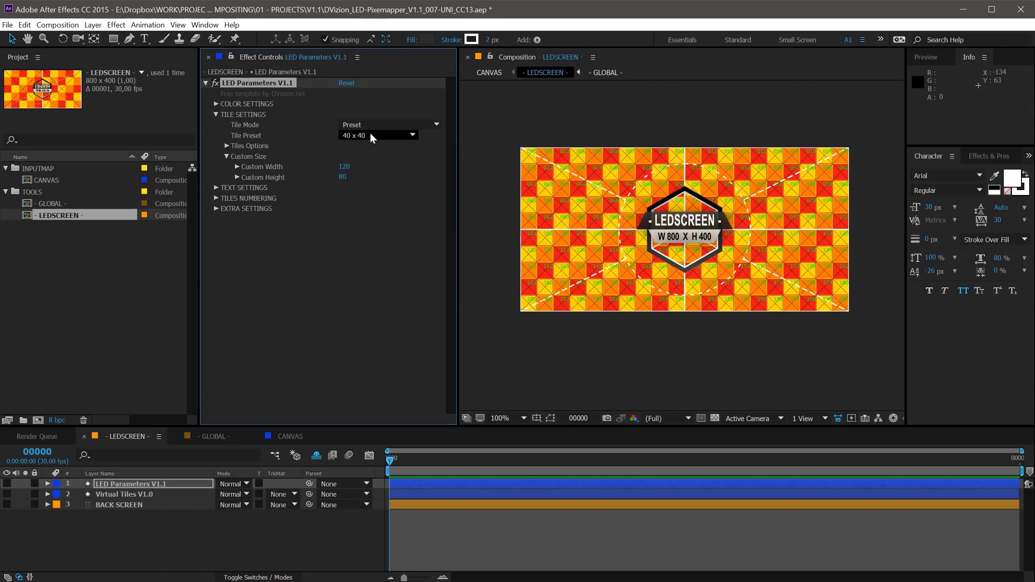
left_click(390, 136)
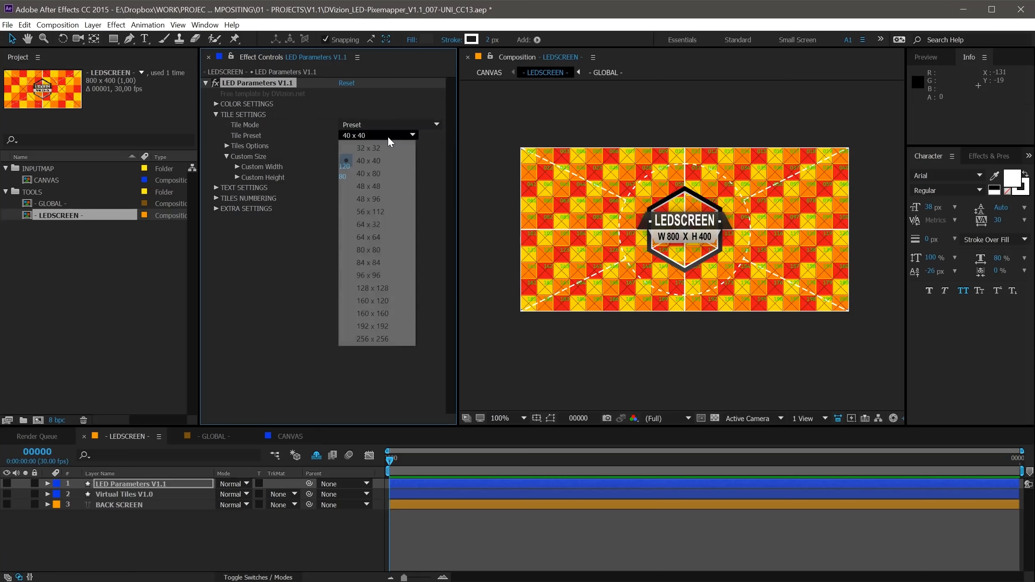
left_click(372, 161)
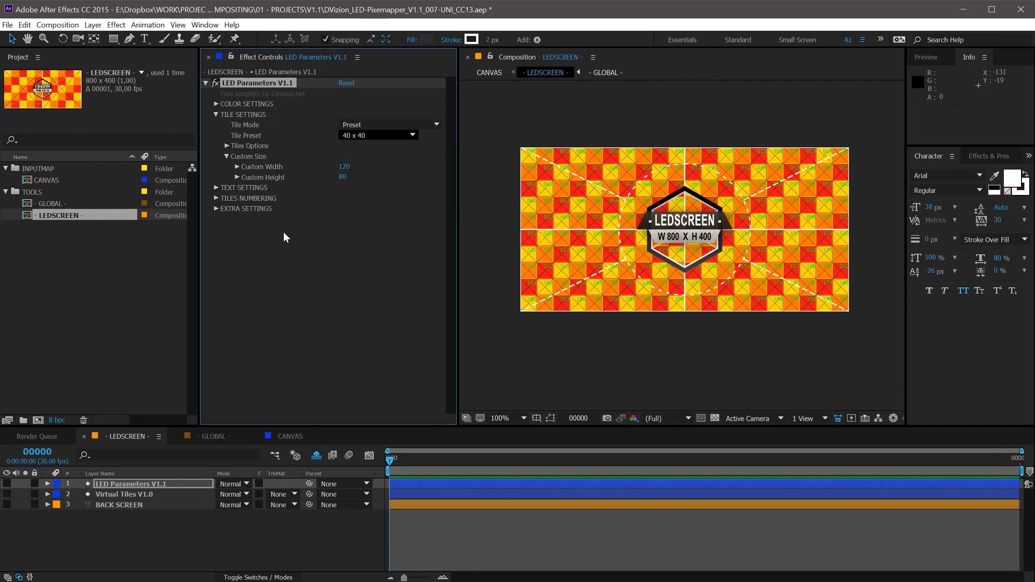
- Expand Tiles Numbering and change the N. Manual Color to white
left_click(215, 198)
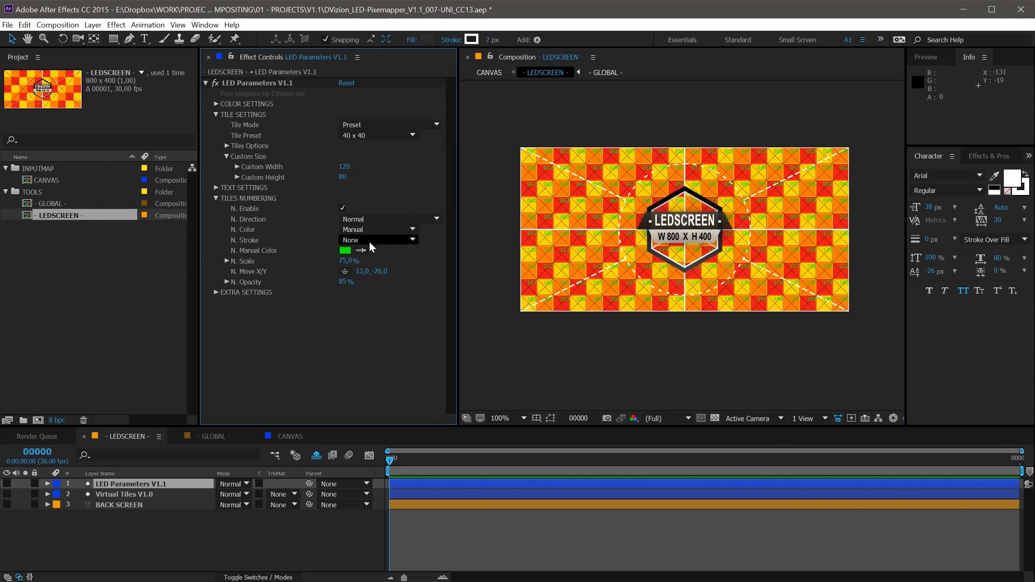
left_click(345, 250)
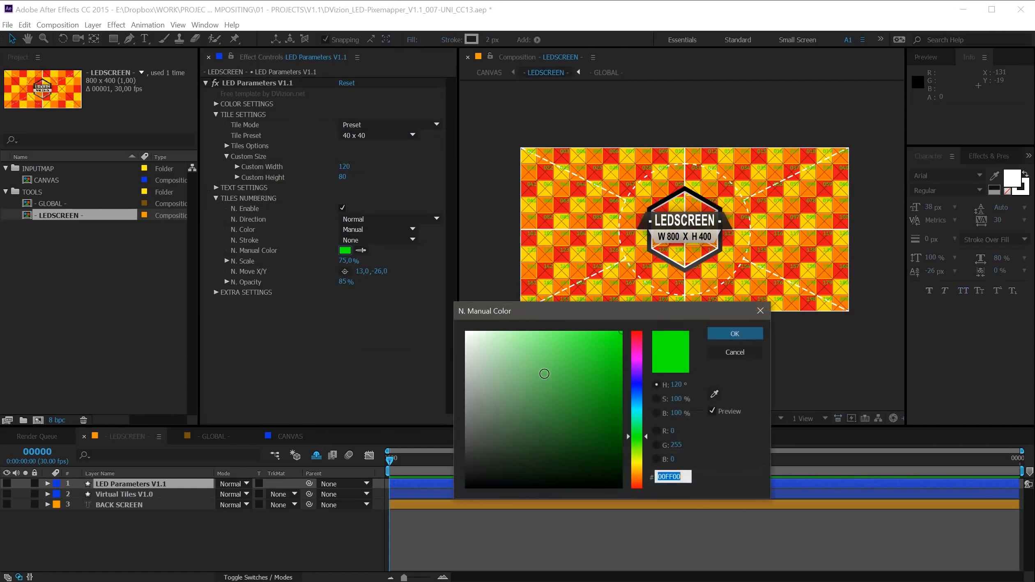
left_click_drag(543, 373, 466, 332)
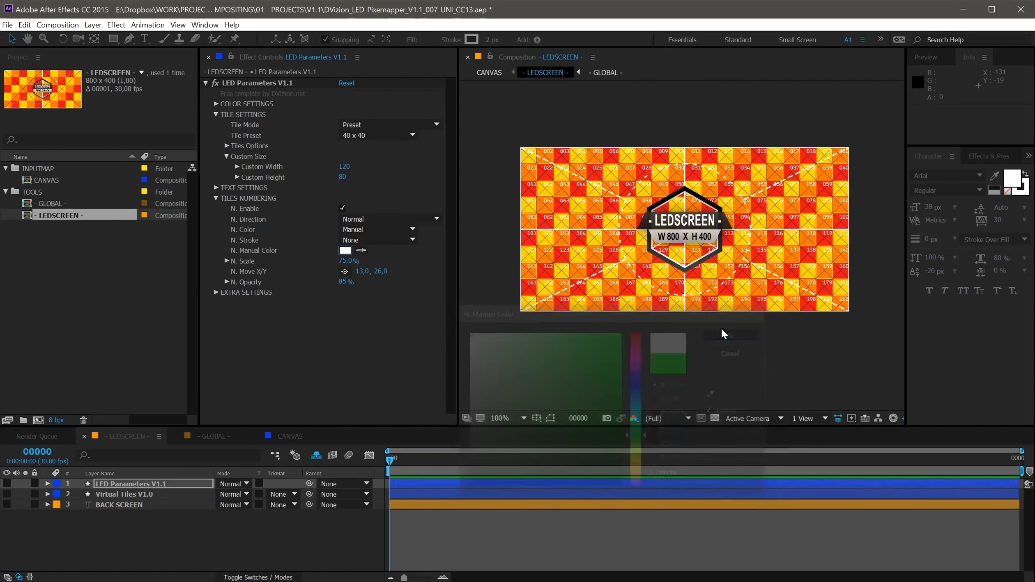
left_click(723, 333)
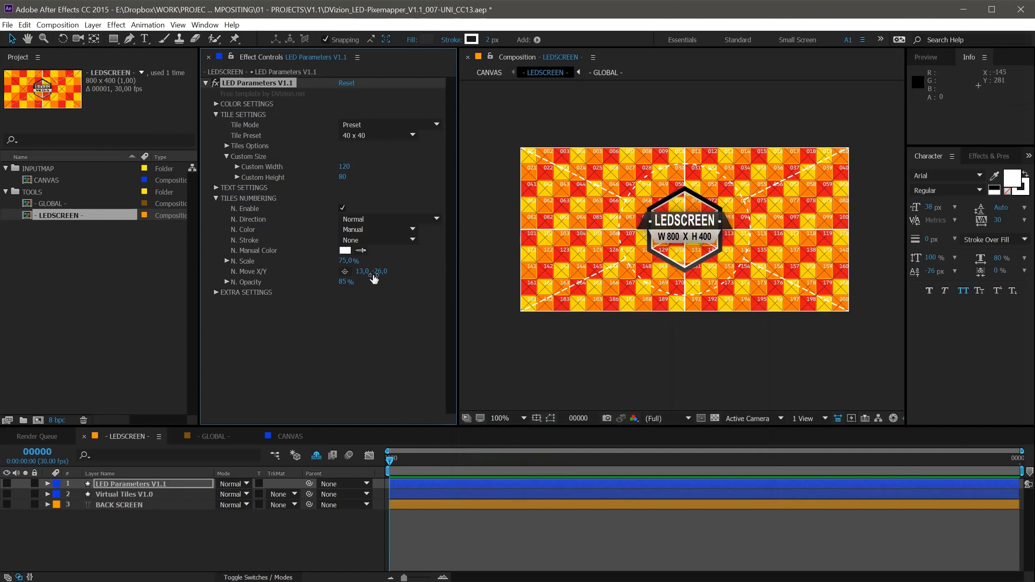
- Set the tile numbers' N. Move X/Y to 7, -18 and adjust their N. Scale
left_click(361, 271)
key("BackSpace")
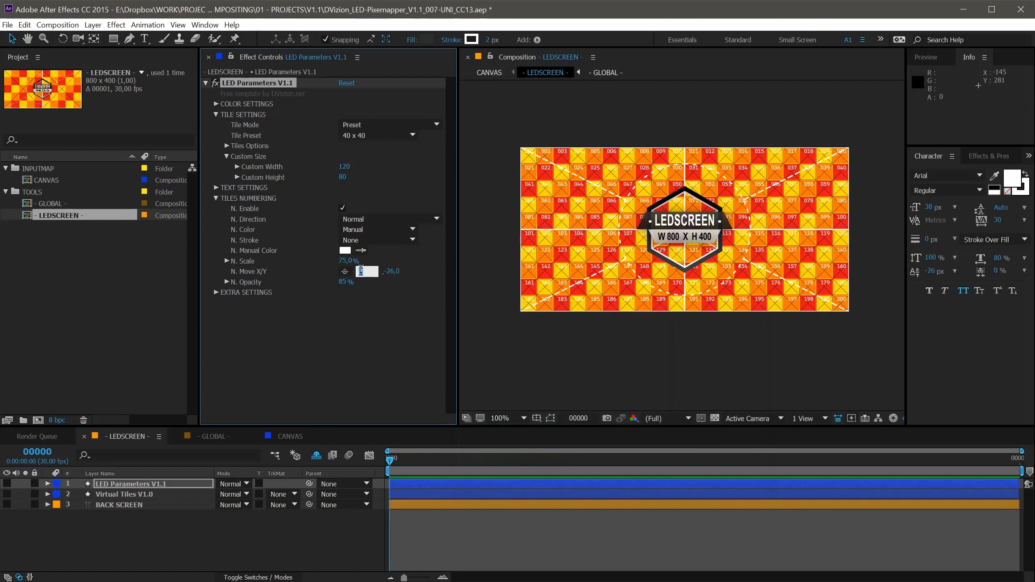
key("Tab")
key("Up")
key("Up")
key("Up")
key("Up")
key("Up")
key("Up")
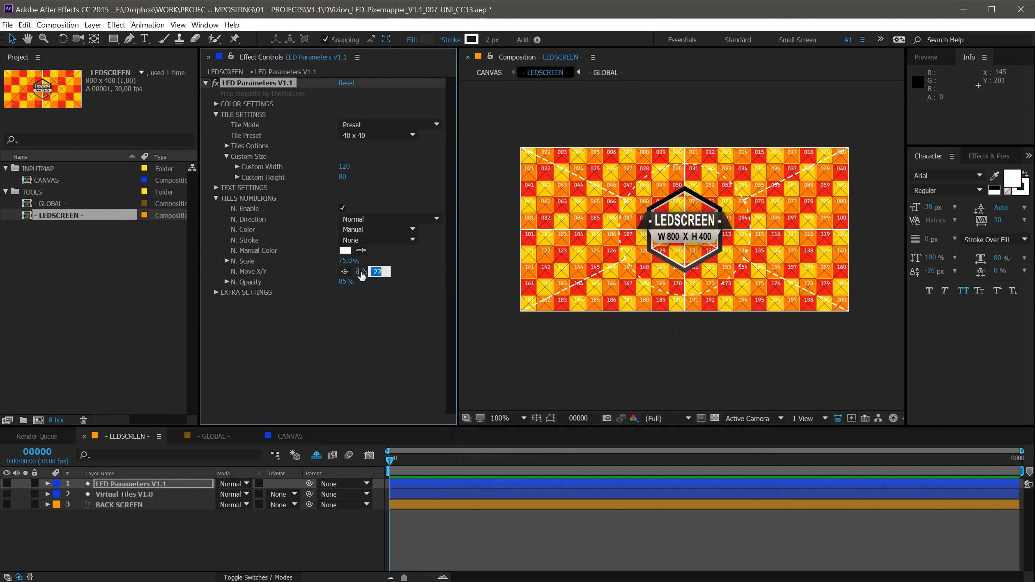
key("Up")
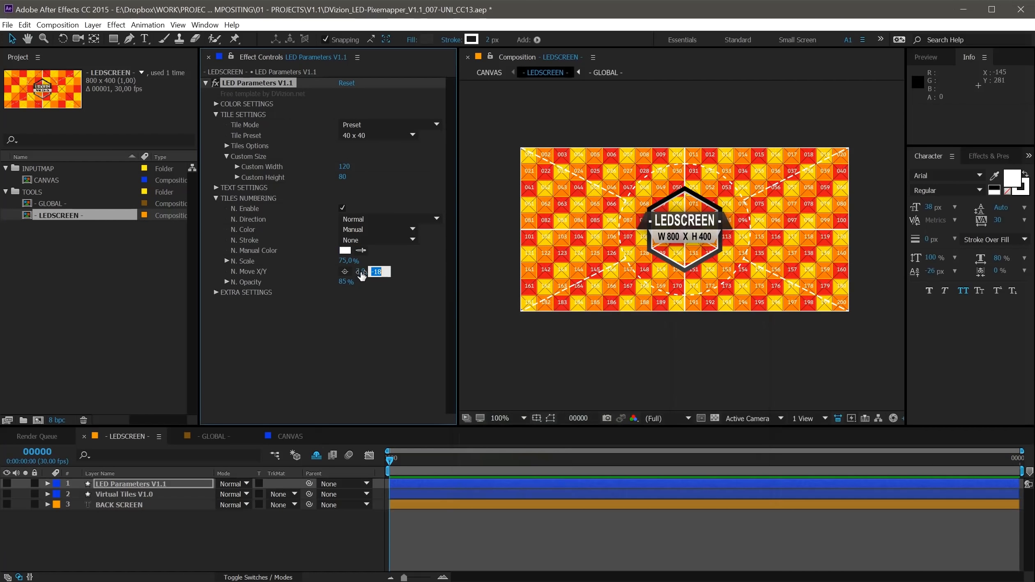
left_click(342, 362)
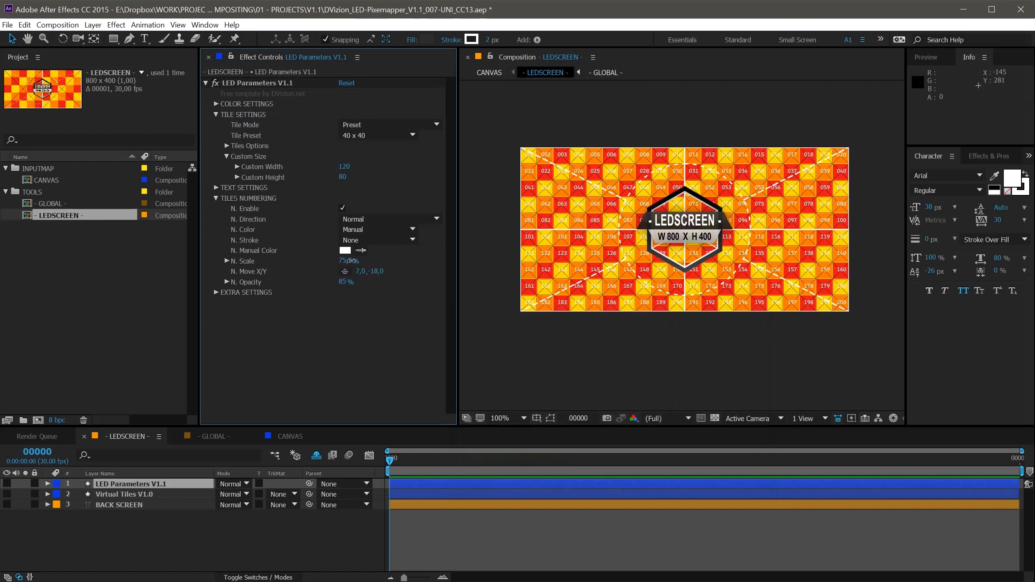
mouse_move(345, 260)
left_mouse_down()
mouse_move(366, 263)
mouse_move(358, 272)
left_mouse_up()
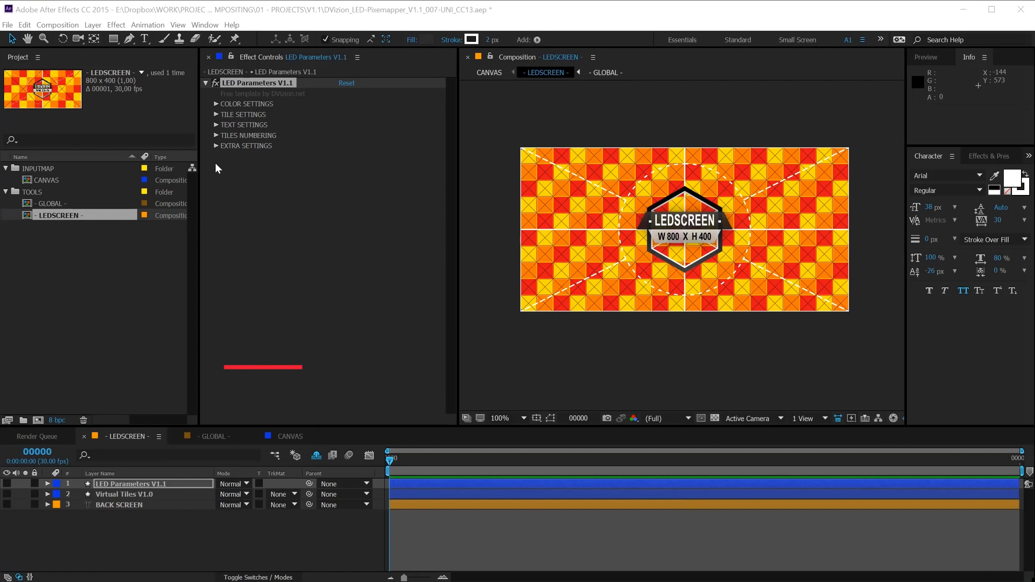
- Expand the Features (on/off) group under Extra Settings and try toggling the Axis and X features
left_click(215, 146)
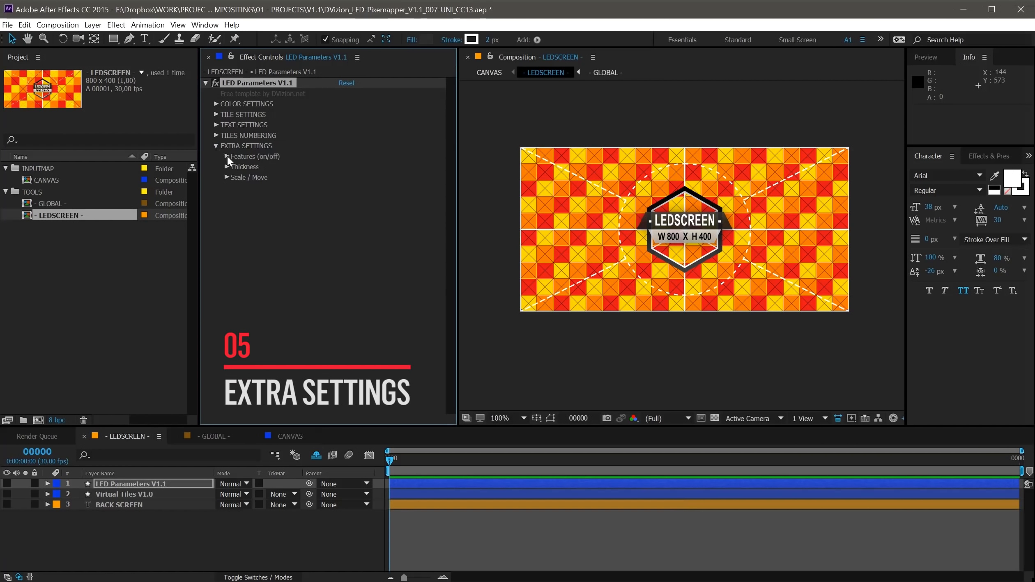
left_click(227, 156)
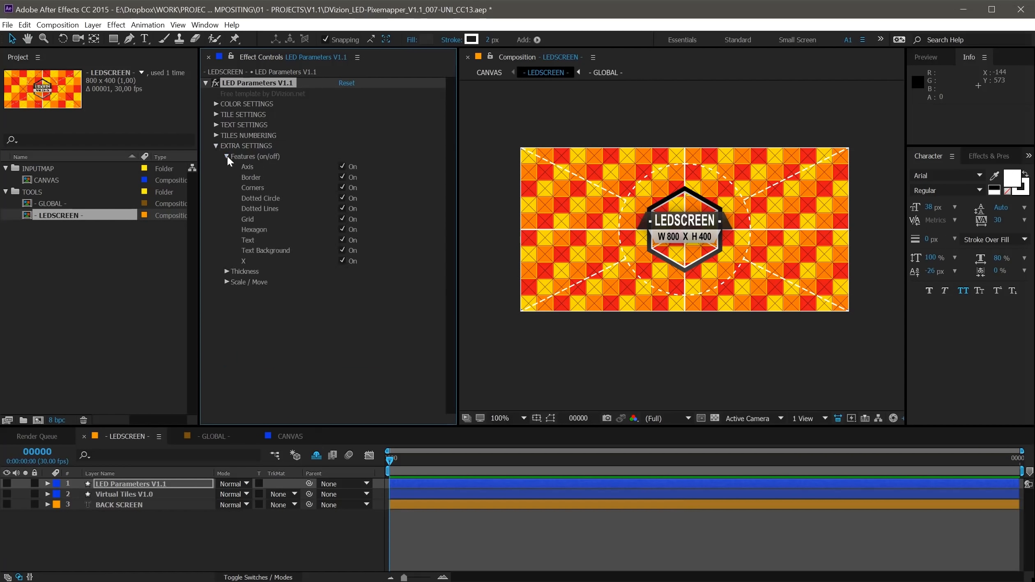
left_click(342, 166)
left_click(342, 167)
left_click(342, 167)
left_click(342, 167)
left_click(342, 260)
left_click(225, 157)
- In the Thickness settings, set Th. Grid to 4 and Th. Axis to 0
left_click(226, 167)
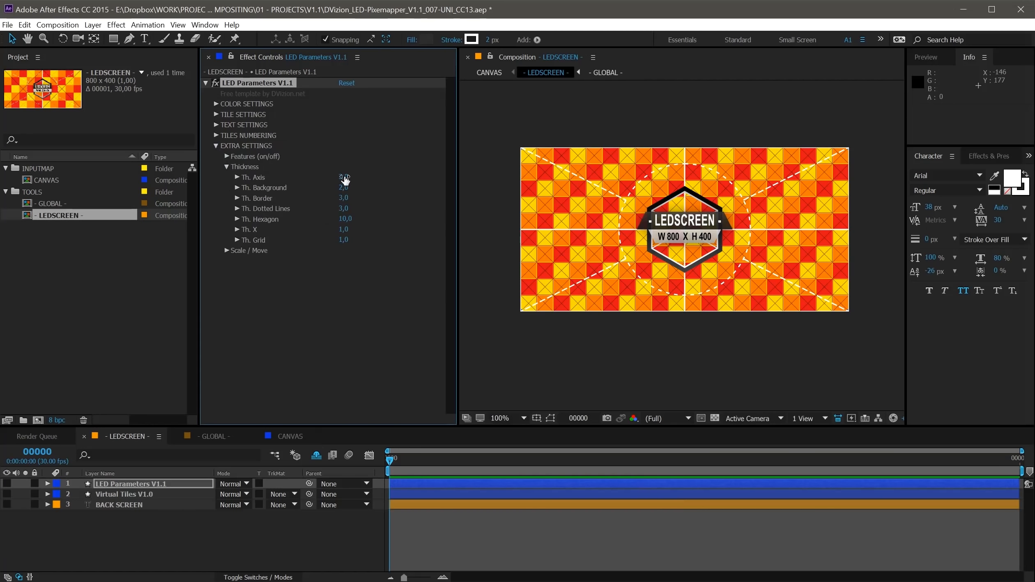
mouse_move(342, 241)
left_mouse_down()
mouse_move(368, 241)
mouse_move(350, 240)
left_mouse_up()
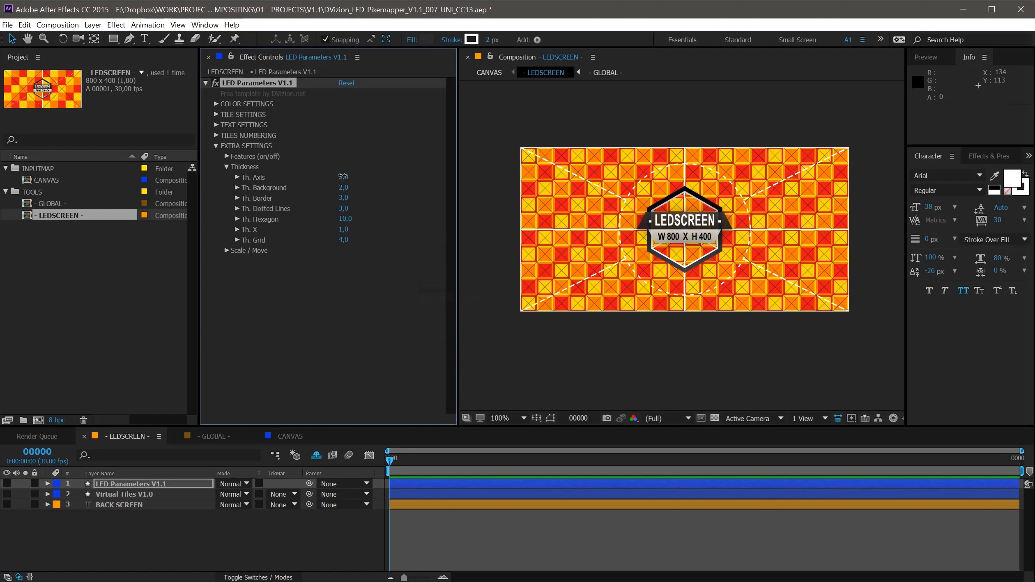
mouse_move(338, 177)
left_mouse_down()
mouse_move(352, 179)
mouse_move(342, 177)
left_mouse_up()
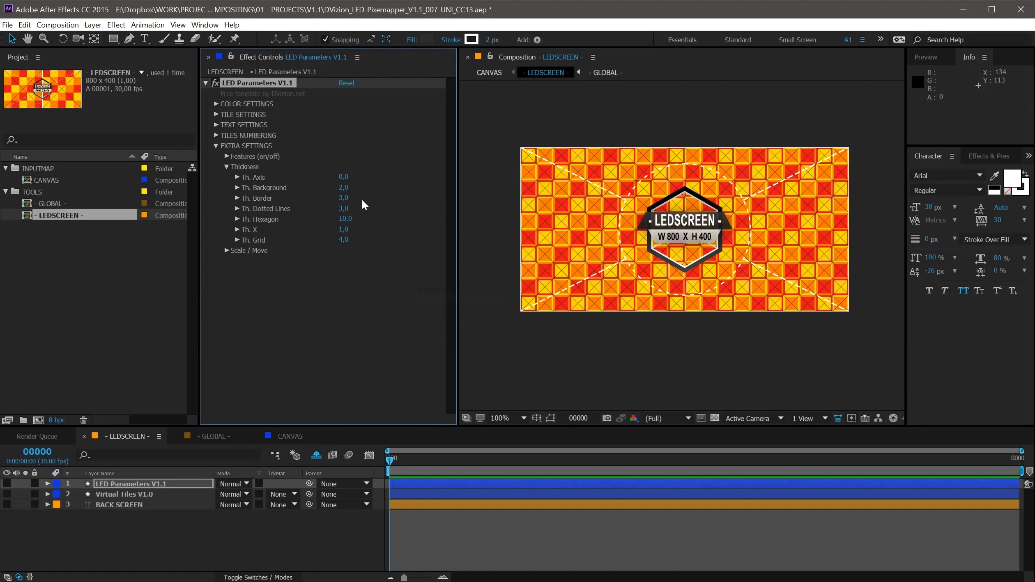
left_click(225, 166)
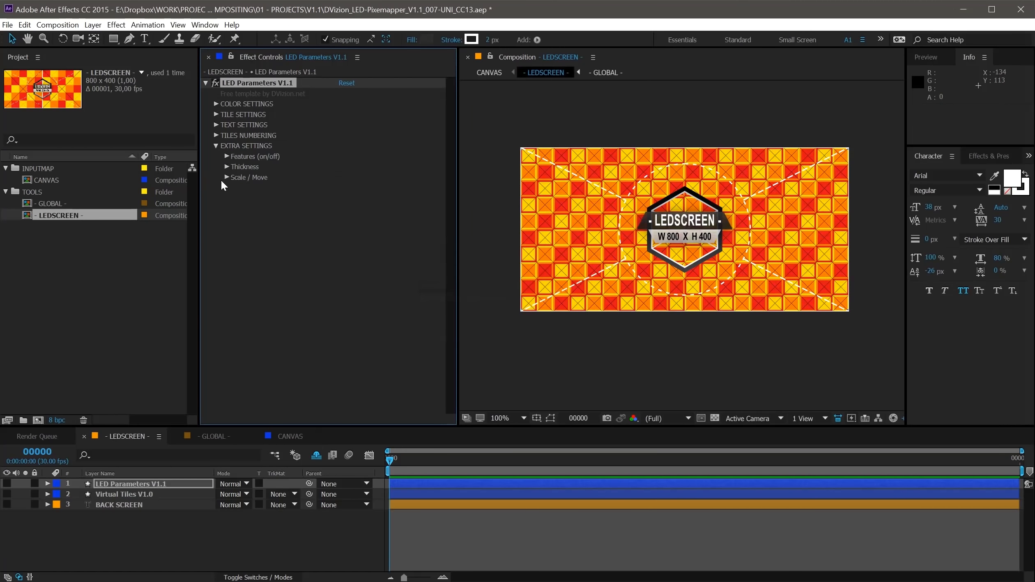
- In Scale / Move, set S. Corners to 39%, S. Text Name to 115 and S. Text Dimension to 203%, and try shifting M. Axis and Lines
left_click(227, 177)
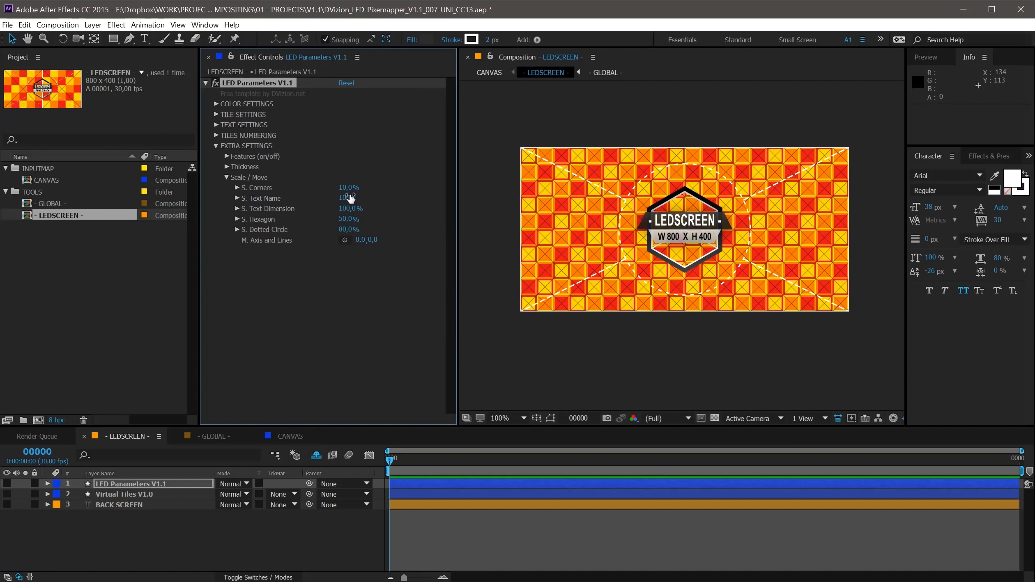
mouse_move(347, 189)
left_mouse_down()
mouse_move(382, 189)
mouse_move(364, 189)
left_mouse_up()
left_click_drag(347, 201, 404, 204)
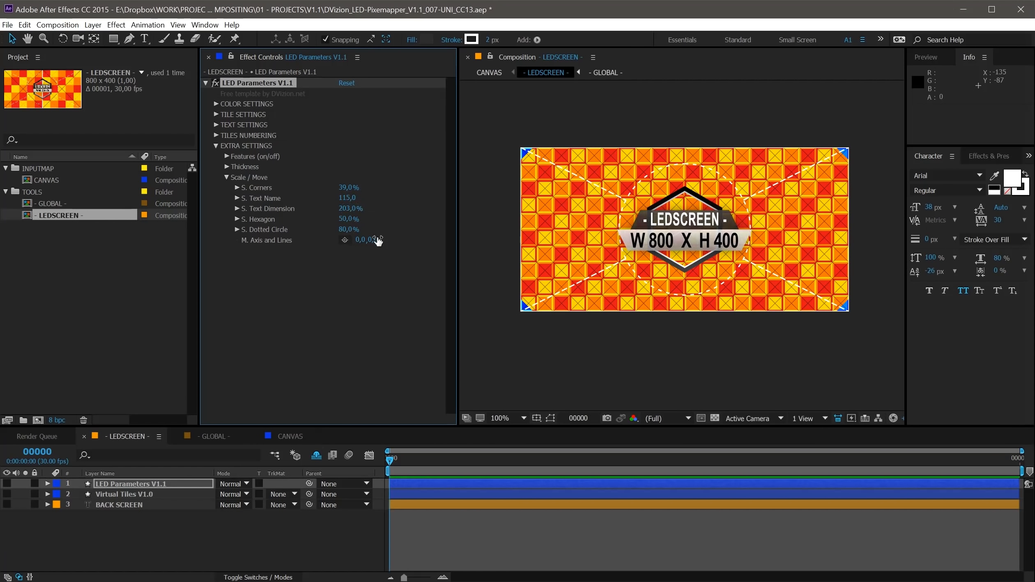
left_click_drag(377, 240, 386, 219)
- Select the Virtual Tiles V1.0 layer and expand its Tile Groups
left_click(666, 492)
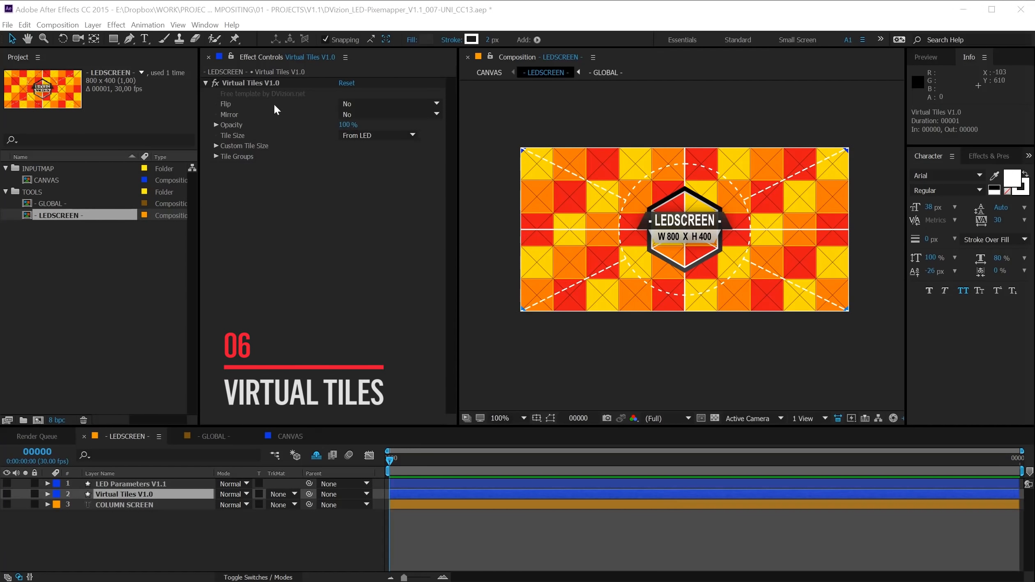
left_click(109, 487)
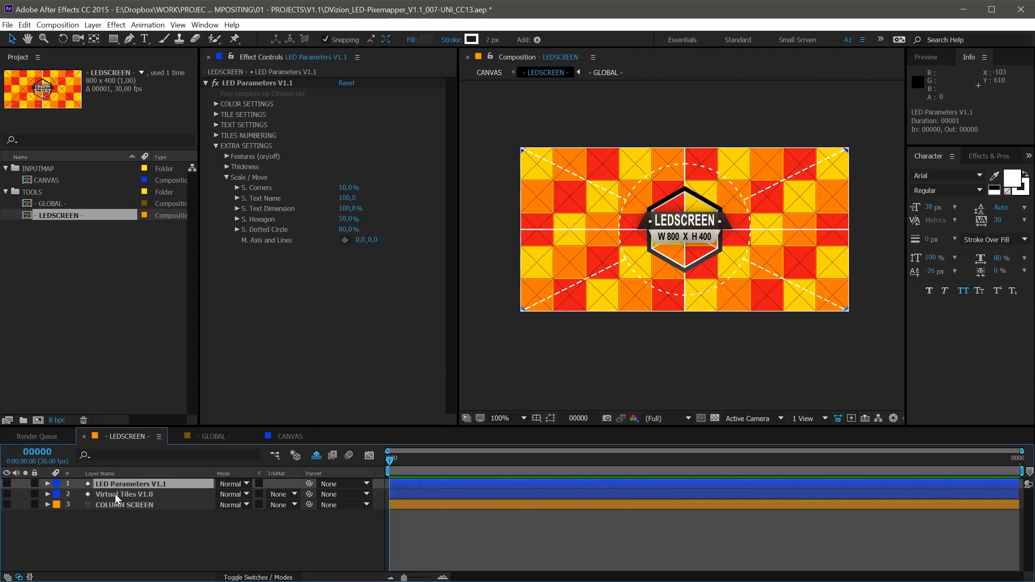
left_click(115, 496)
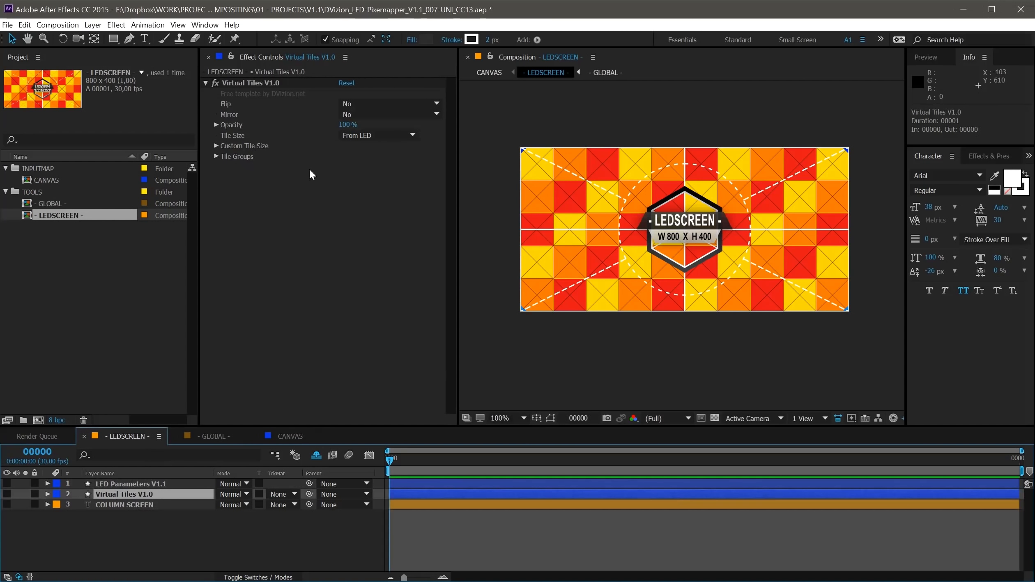
left_click(215, 157)
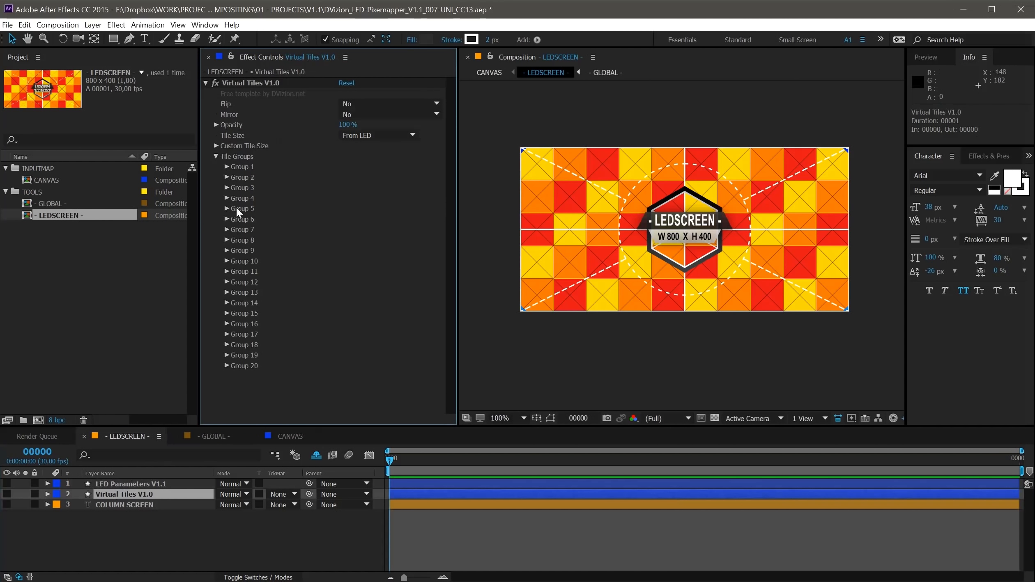
- Enable tile Group 1 and set its Amount X to 4 and Amount Y to 2
left_click(226, 167)
left_click(343, 178)
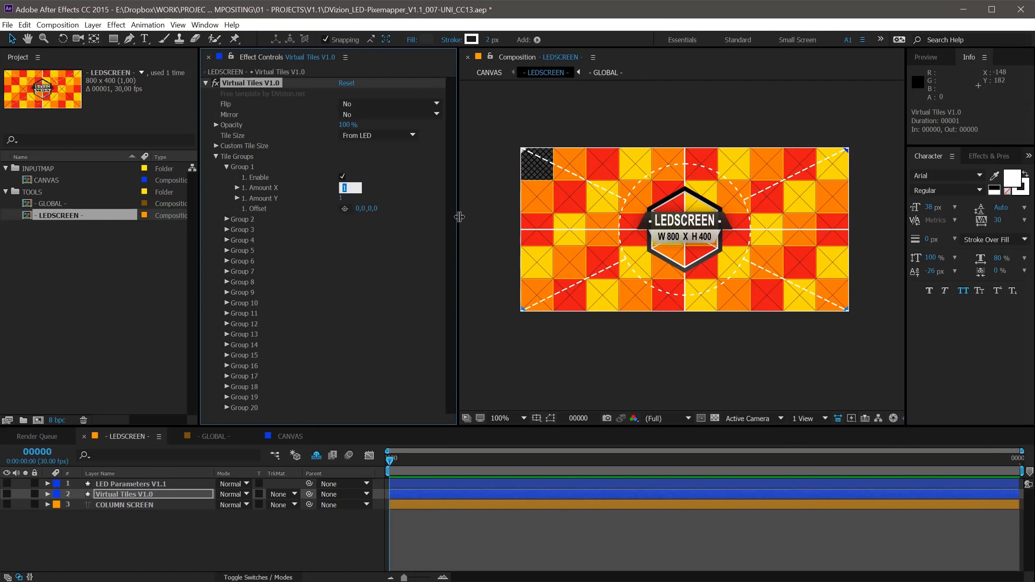
key("Up")
key("Up")
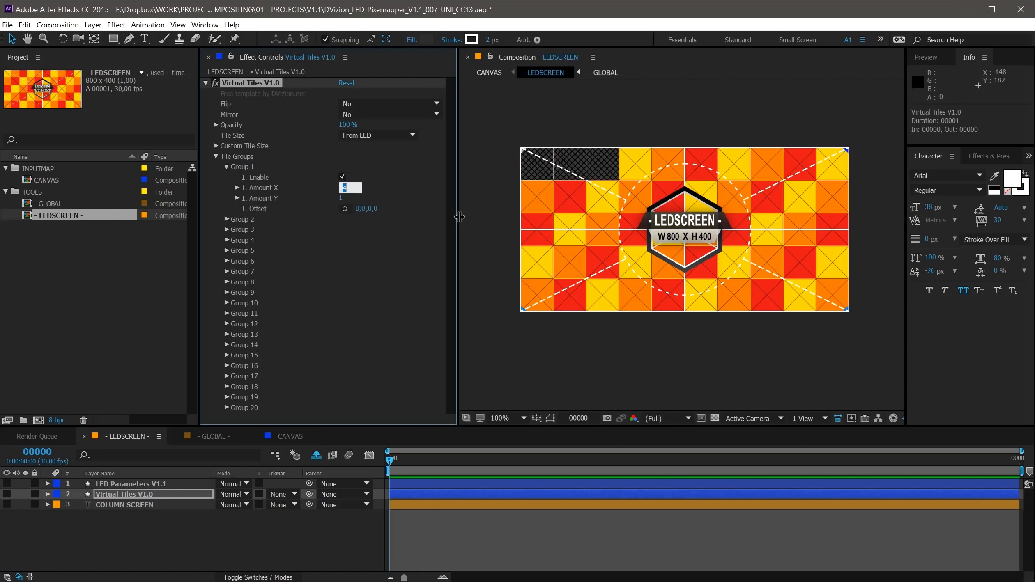
key("Tab")
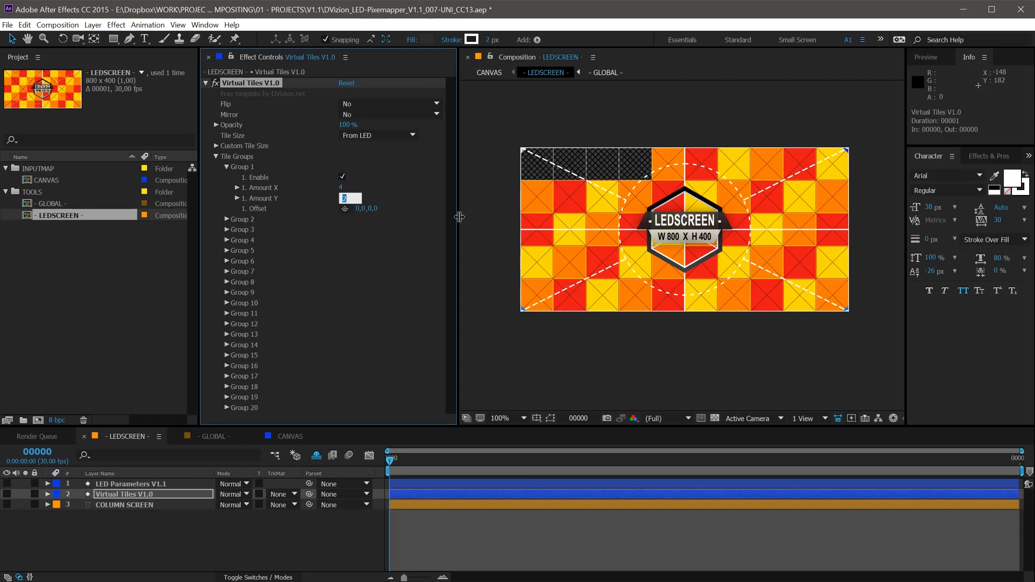
key("Up")
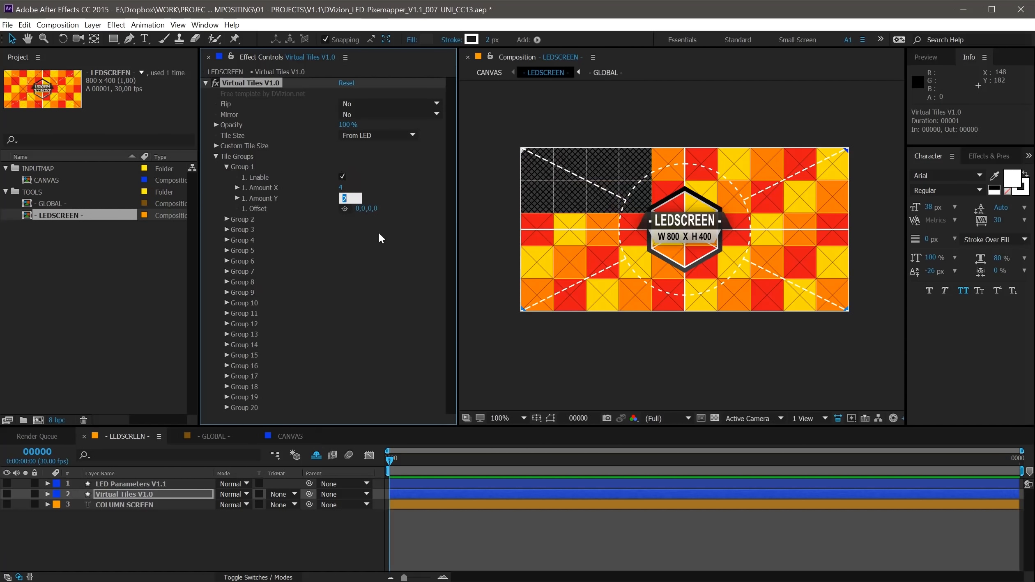
- Enable tile Group 2 below Group 1 and set its Amount X to 3
left_click(226, 219)
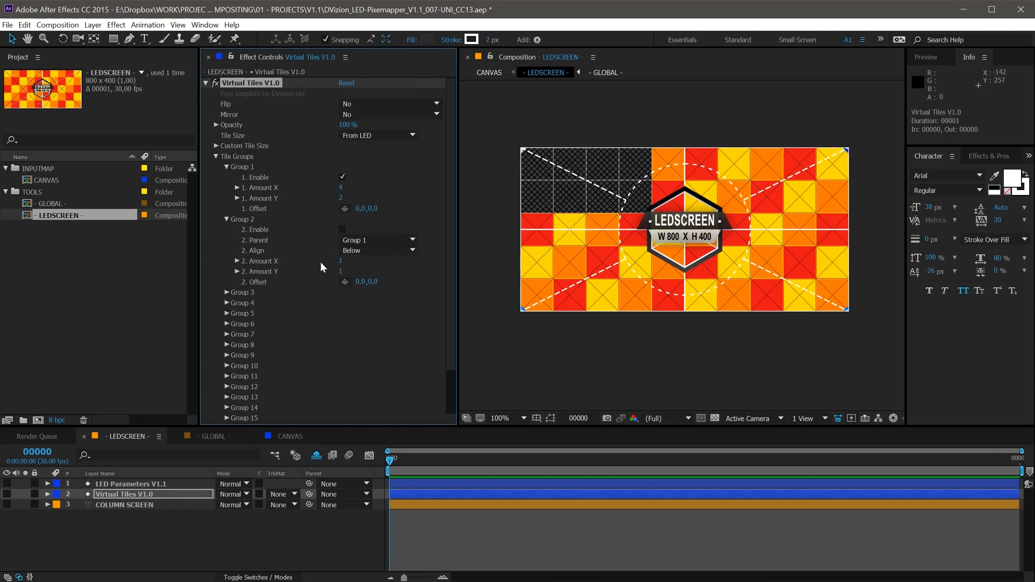
left_click(341, 228)
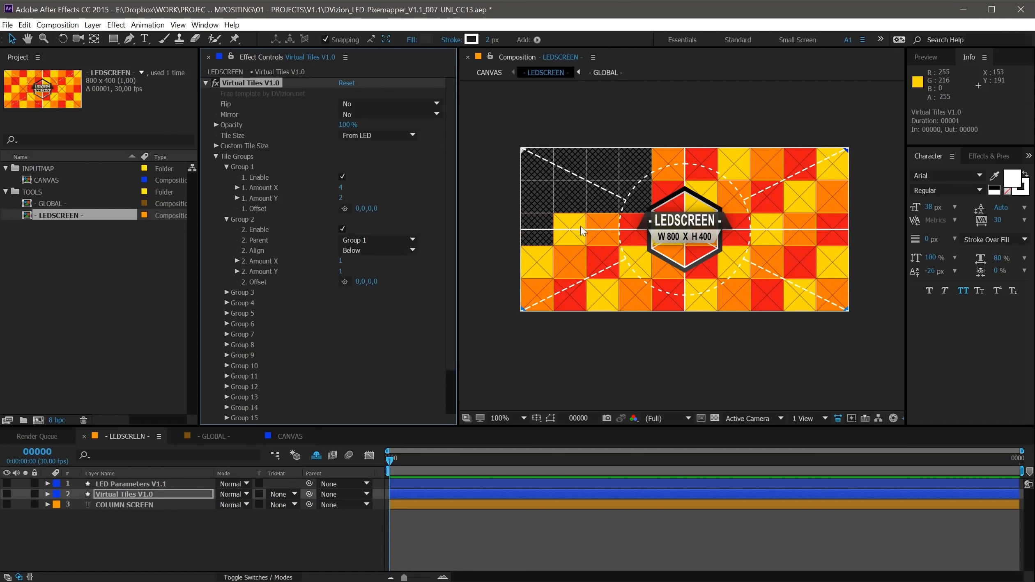
left_click(341, 261)
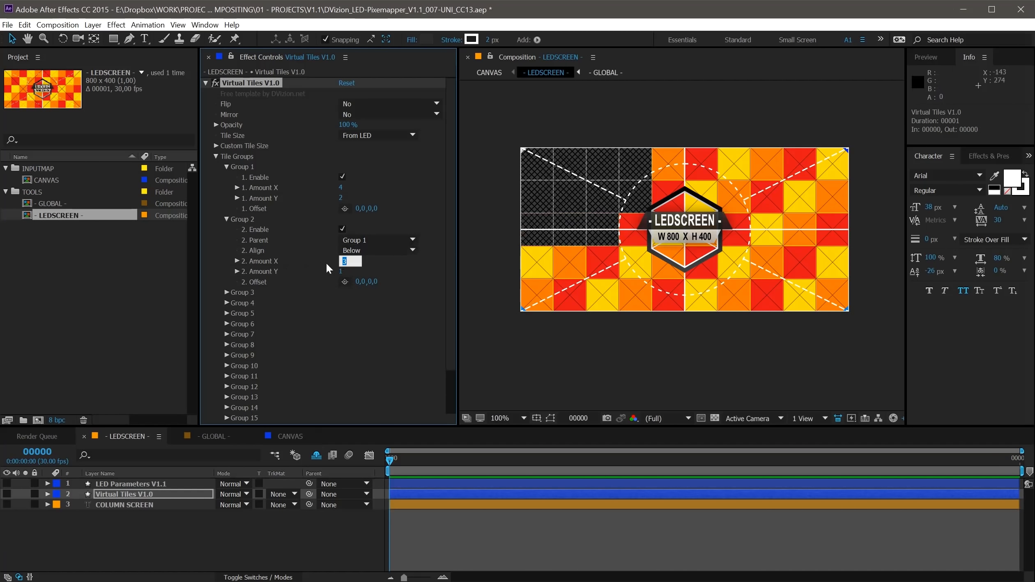
key("Return")
- Enable tile Group 3 below Group 2 and set its Amount X and Amount Y to 2
left_click(227, 291)
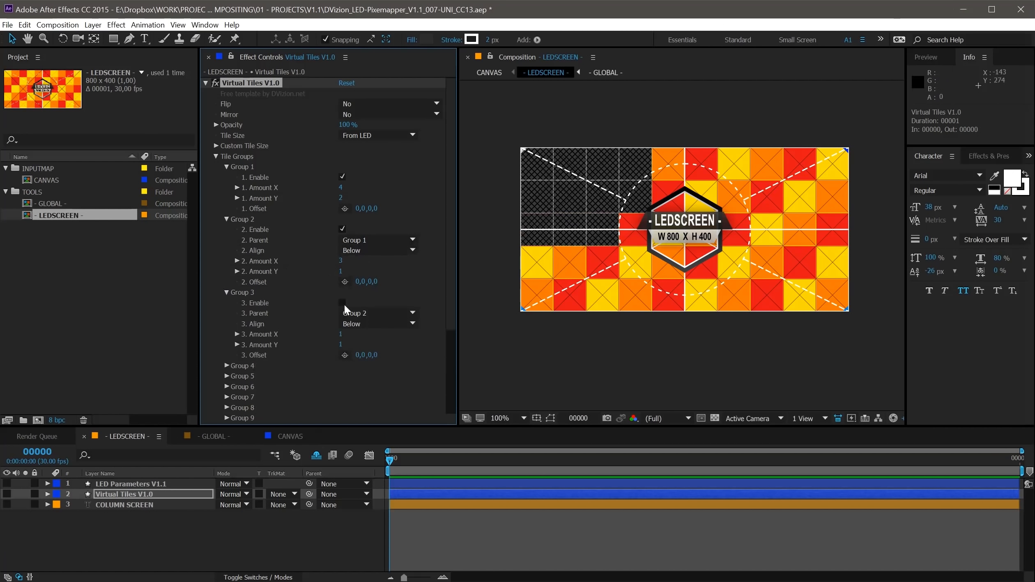
left_click(342, 303)
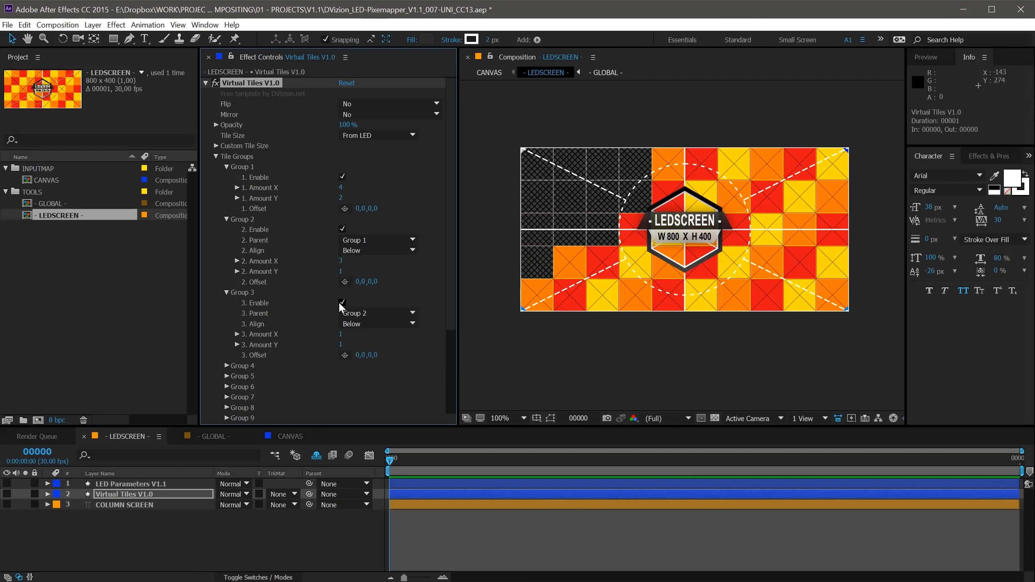
left_click(342, 334)
type("2")
key("Tab")
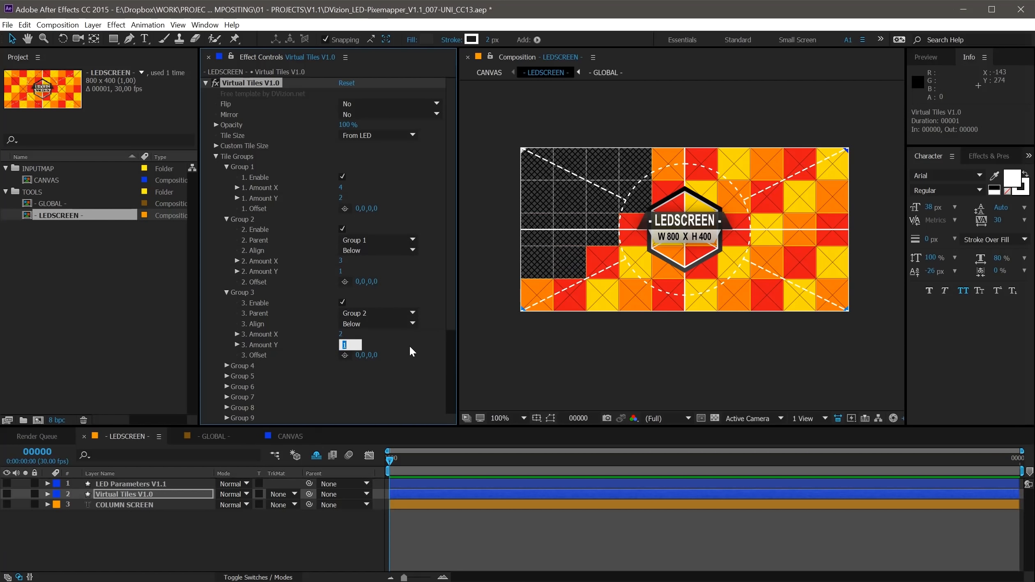
type("2")
key("Return")
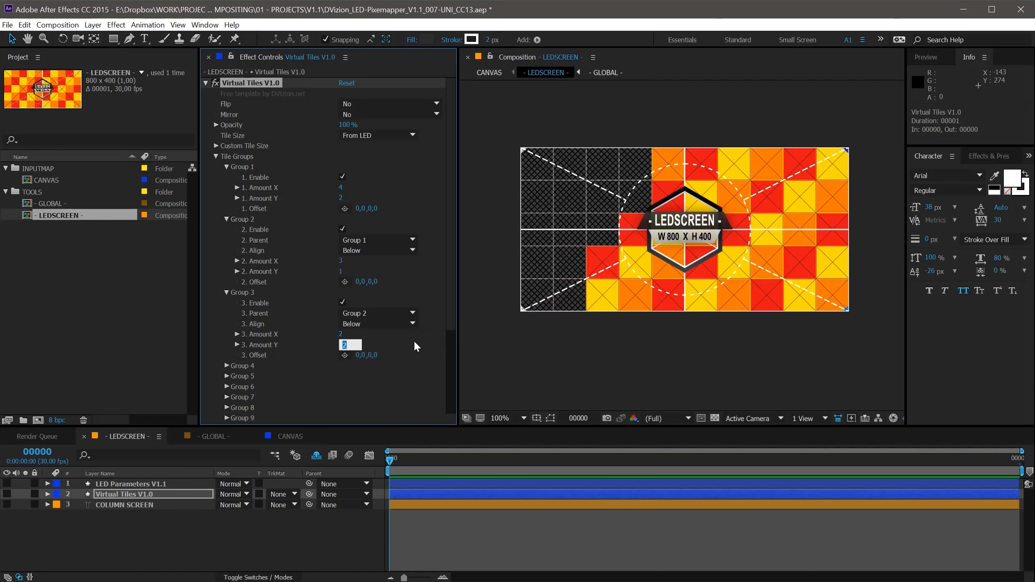
- Try flipping the virtual tiles with Flip set to Horizontal and to Vertical
left_click(413, 341)
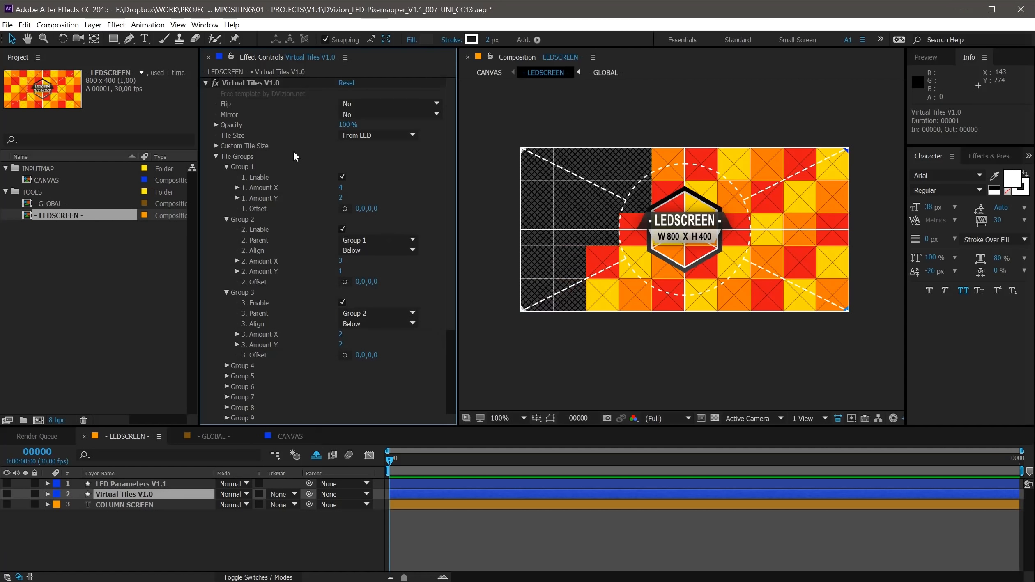
left_click(348, 103)
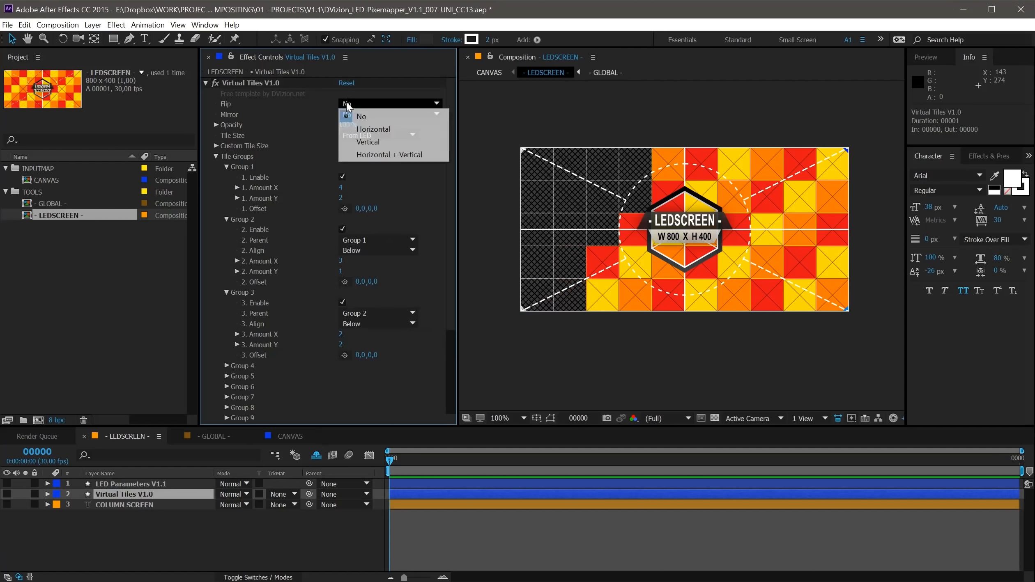
left_click(373, 131)
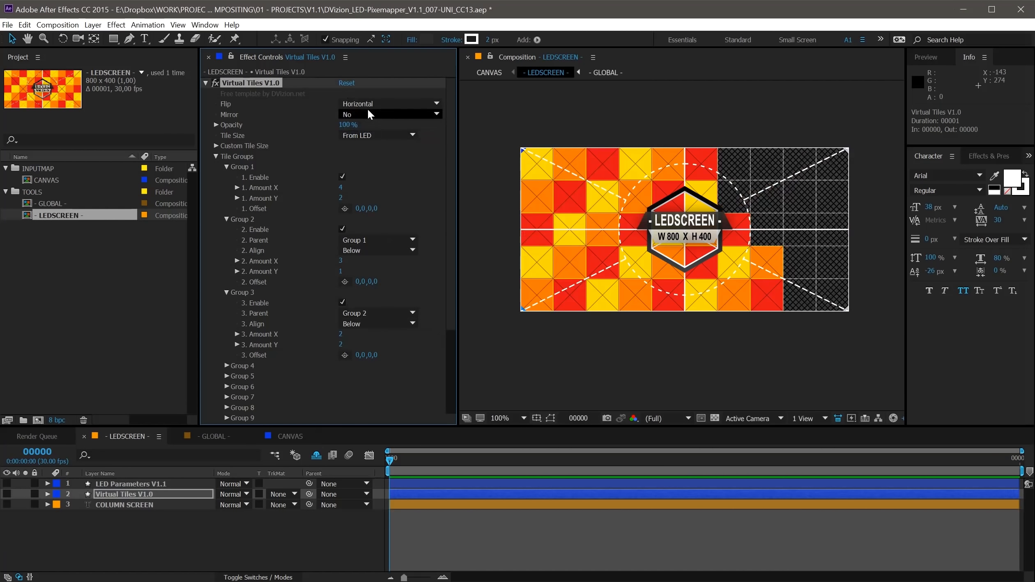
left_click(369, 103)
left_click(373, 142)
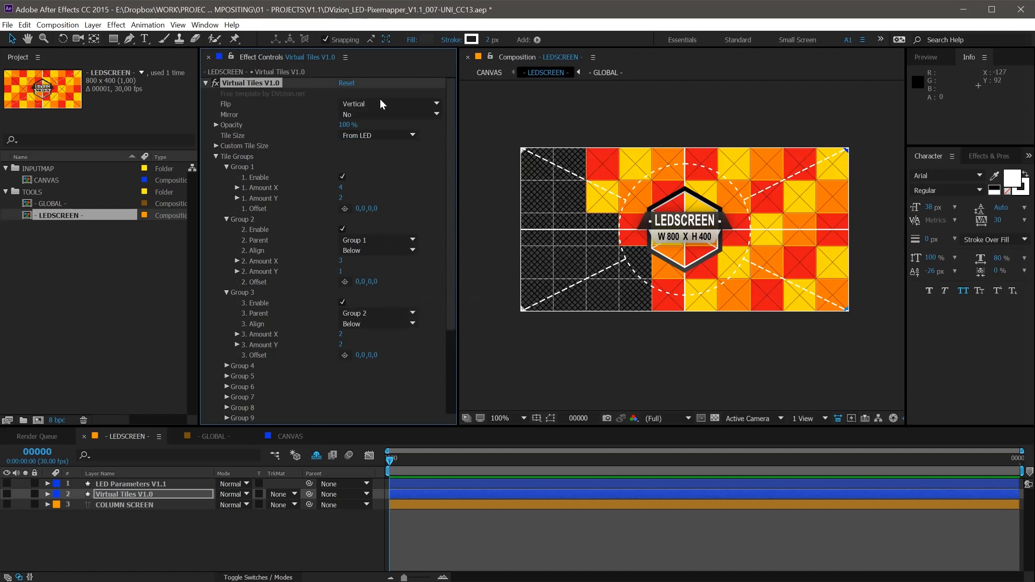
- Try the Mirror options Horizontal, Vertical and Horizontal + Vertical on the virtual tiles
left_click(382, 114)
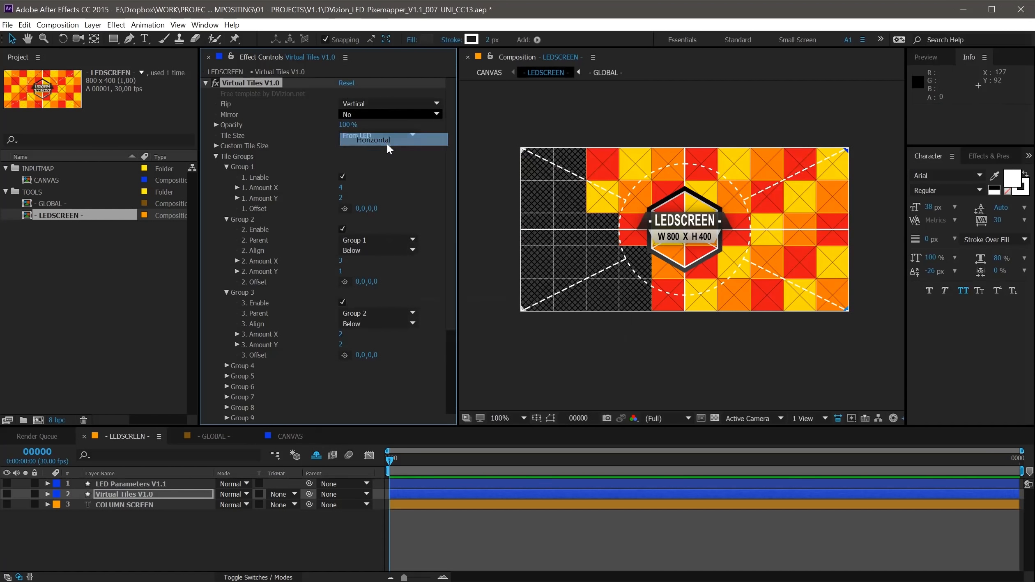
left_click(387, 142)
left_click(386, 115)
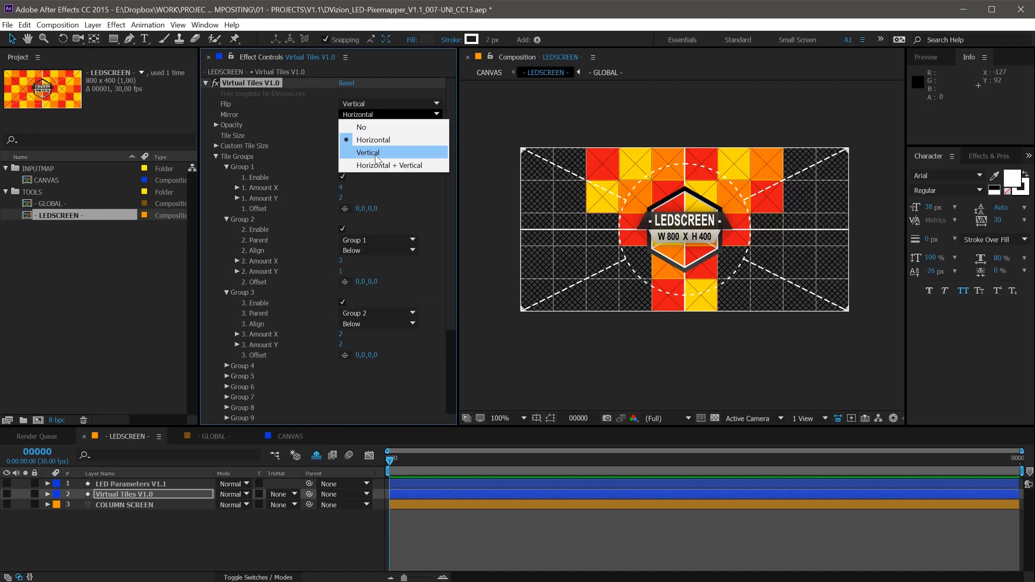
left_click(375, 155)
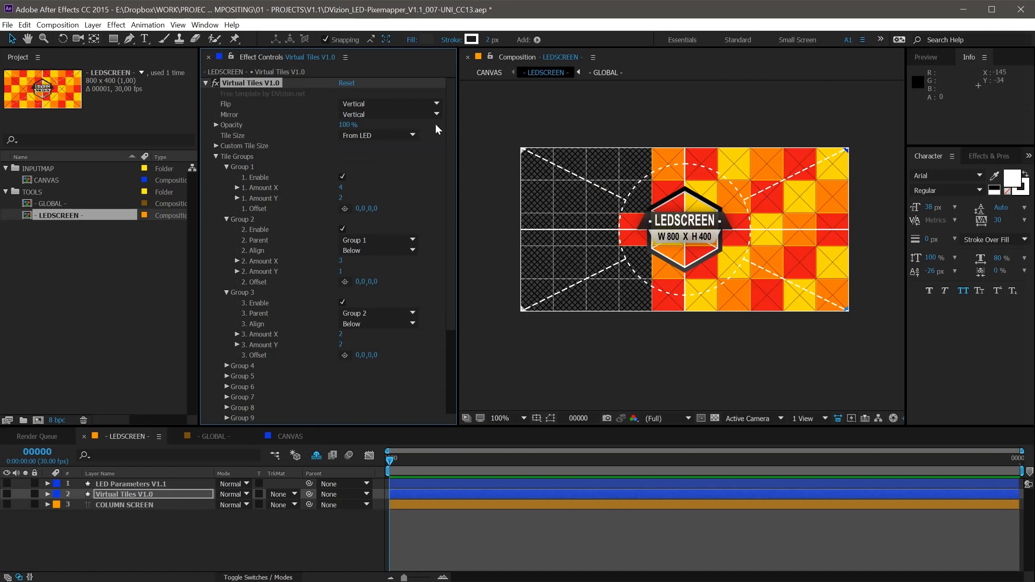
left_click(366, 116)
left_click(369, 165)
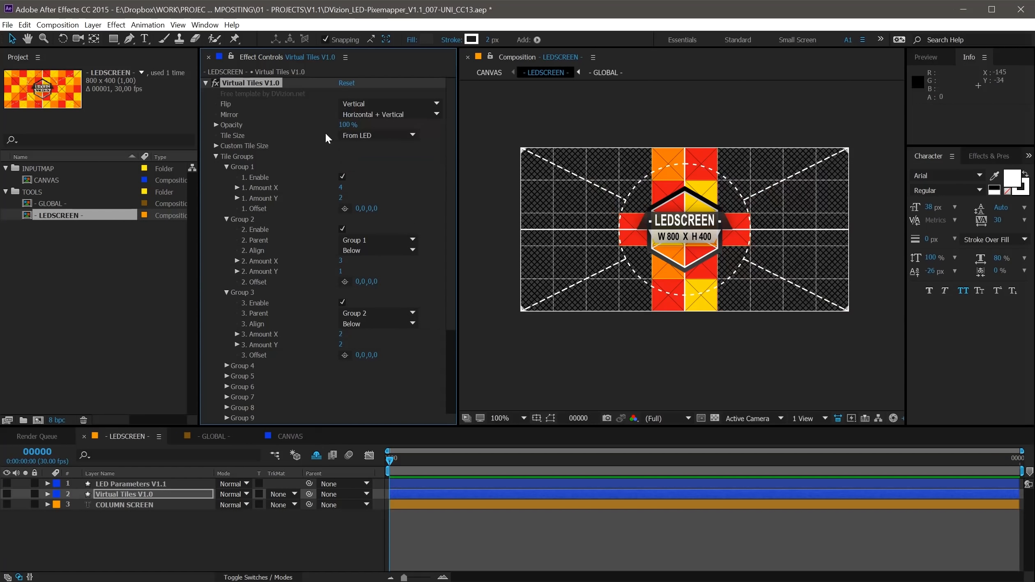
- Set Mirror and Flip back to No and try adjusting the virtual tiles' Opacity
left_click(363, 115)
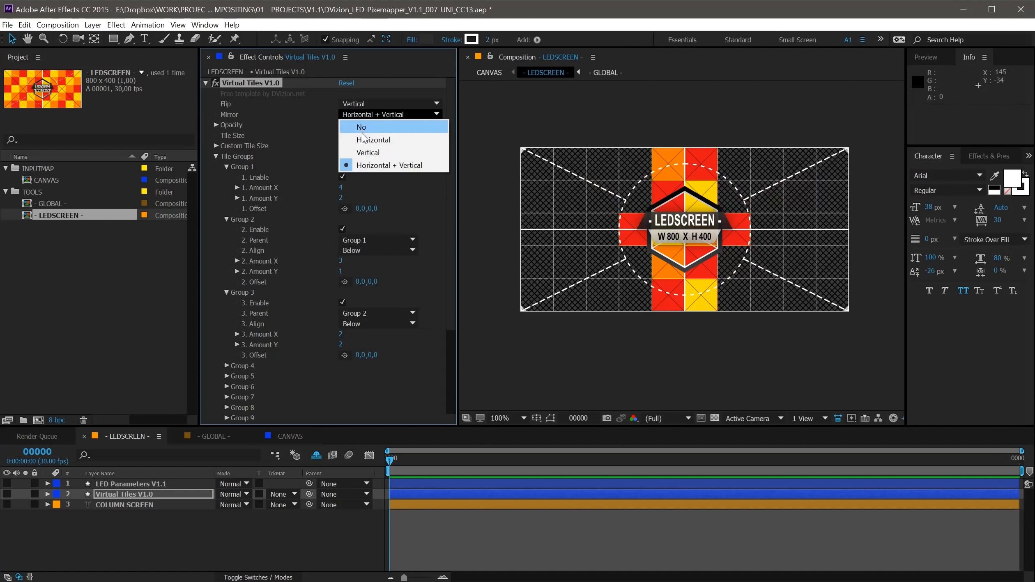
left_click(368, 126)
left_click(367, 103)
left_click(368, 114)
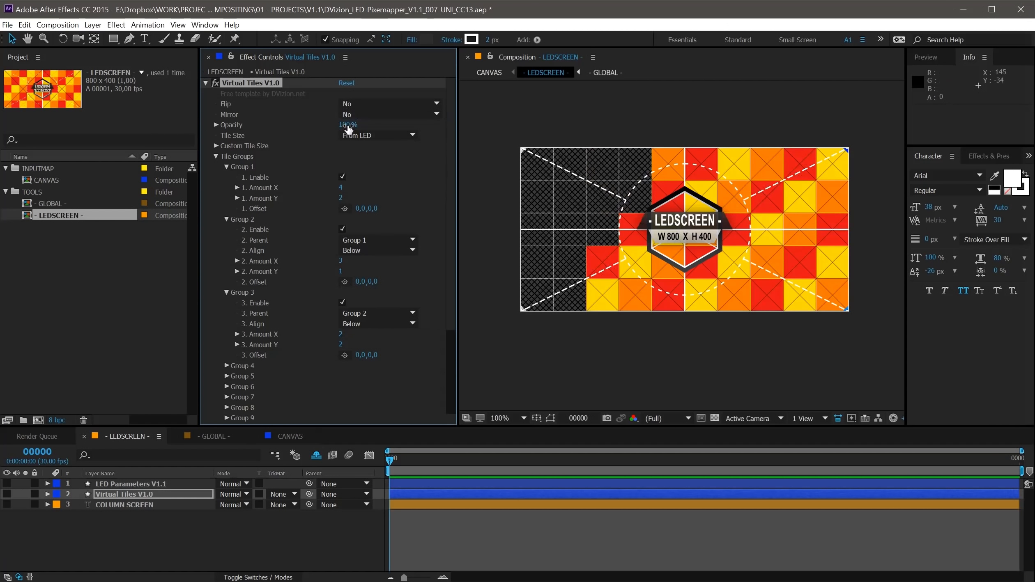
left_click_drag(348, 128, 384, 135)
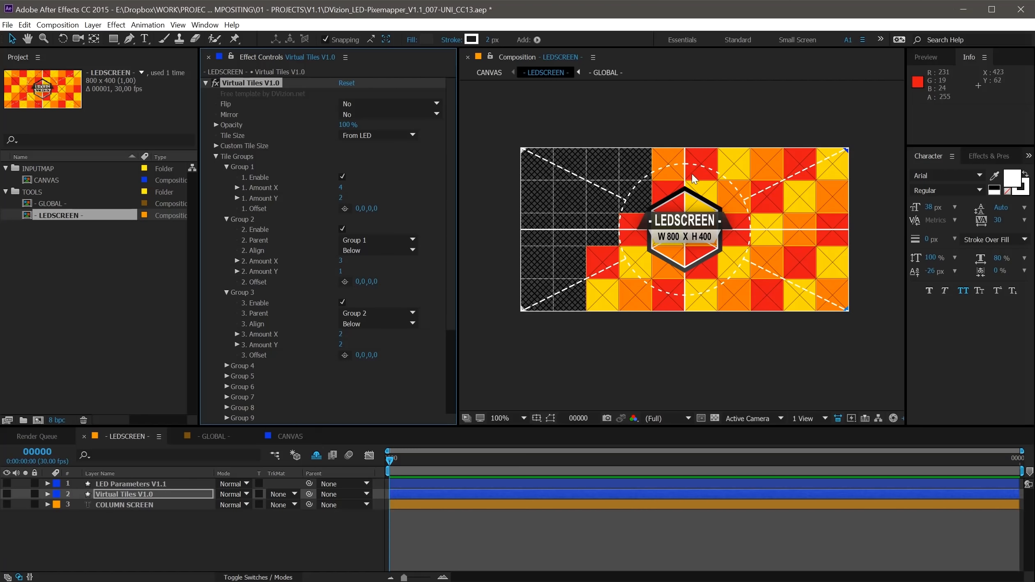
- Try the Custom tile size, expand its width and height settings, and return Tile Size to From LED
left_click(369, 137)
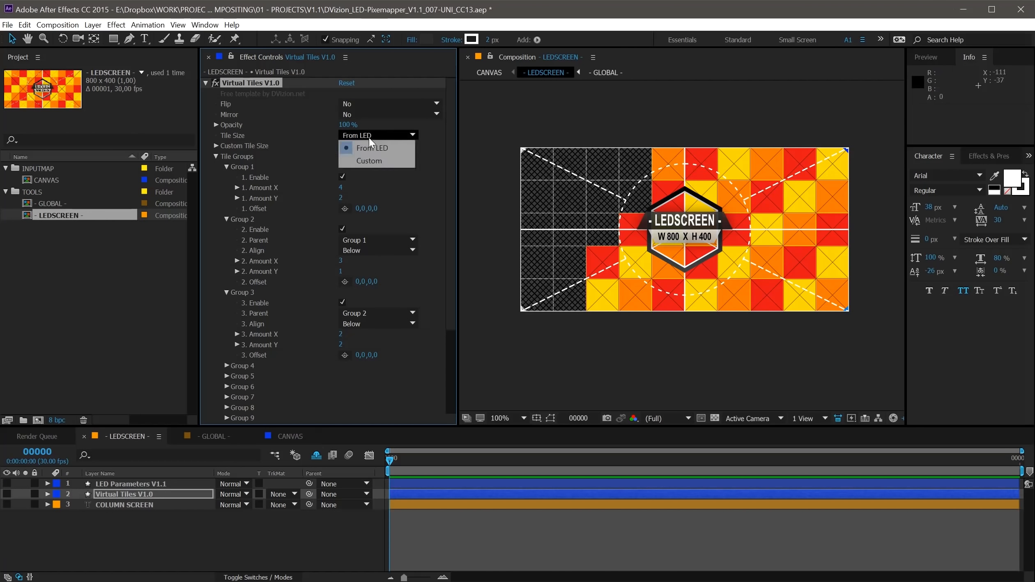
left_click(369, 160)
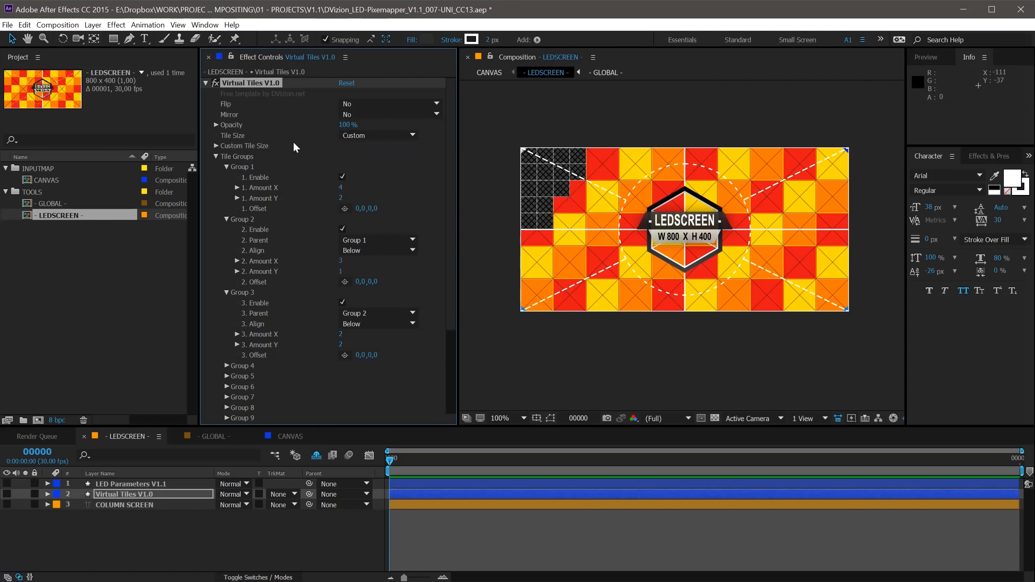
left_click(215, 145)
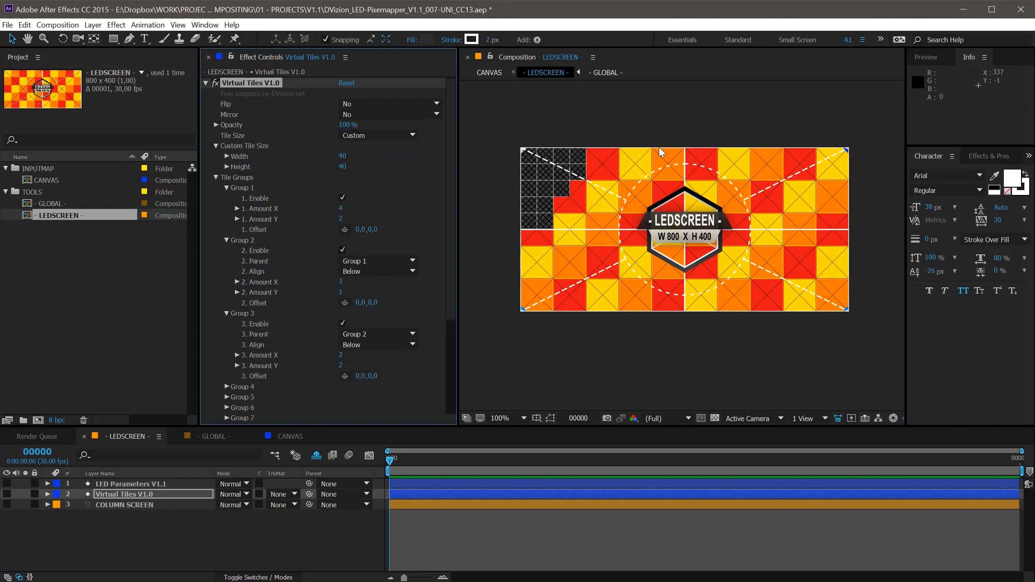
left_click(354, 137)
left_click(356, 144)
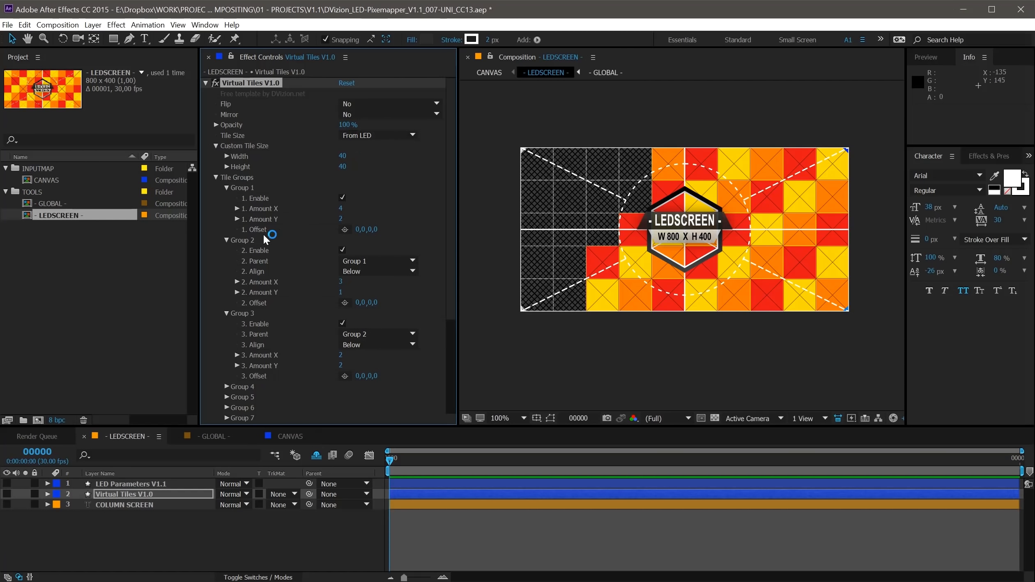
- Disable tile Group 3 and set Group 2's Align to Right, keeping Group 1 as its parent
left_click(343, 324)
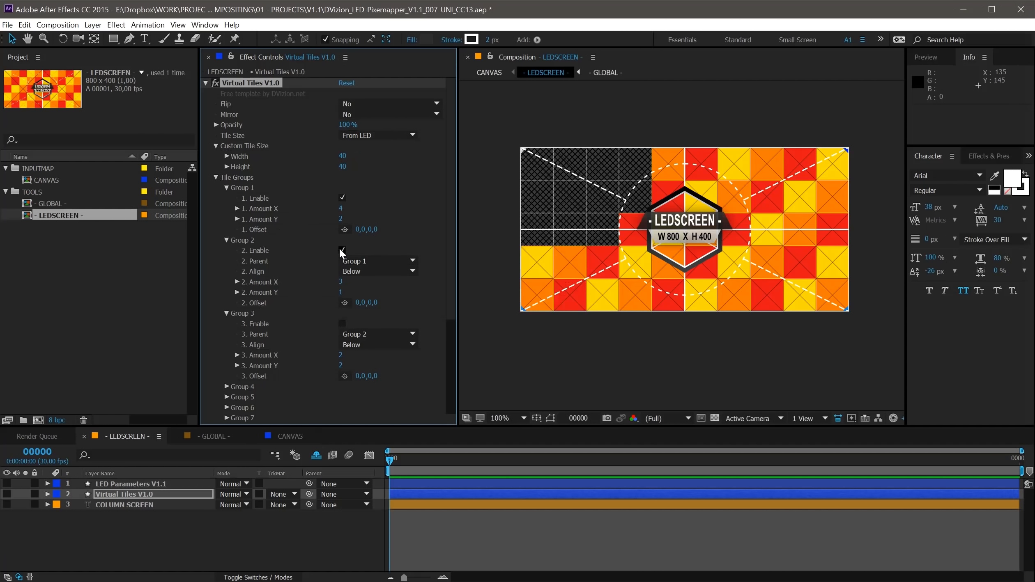
left_click(369, 260)
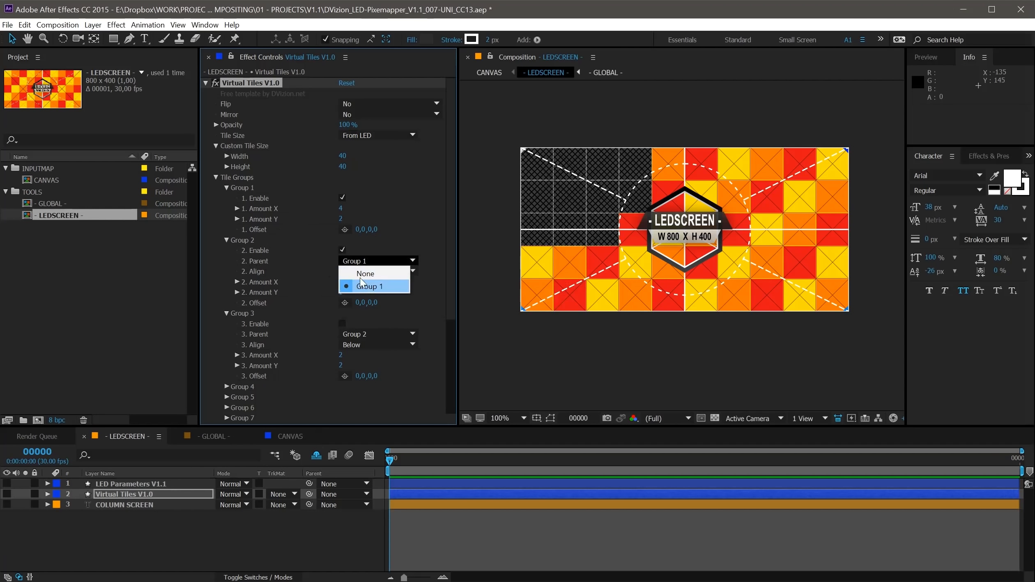
left_click(311, 258)
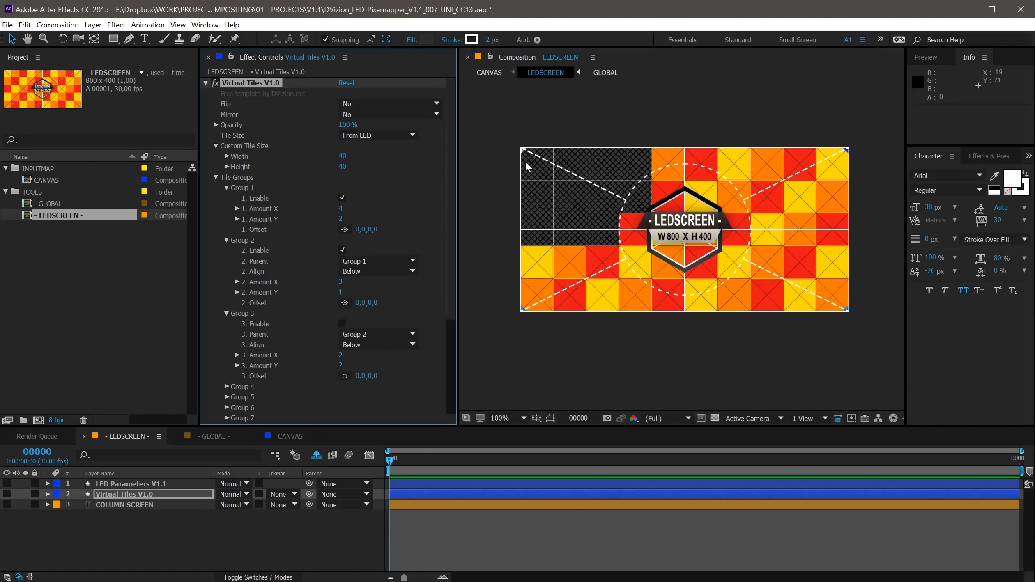
left_click(352, 271)
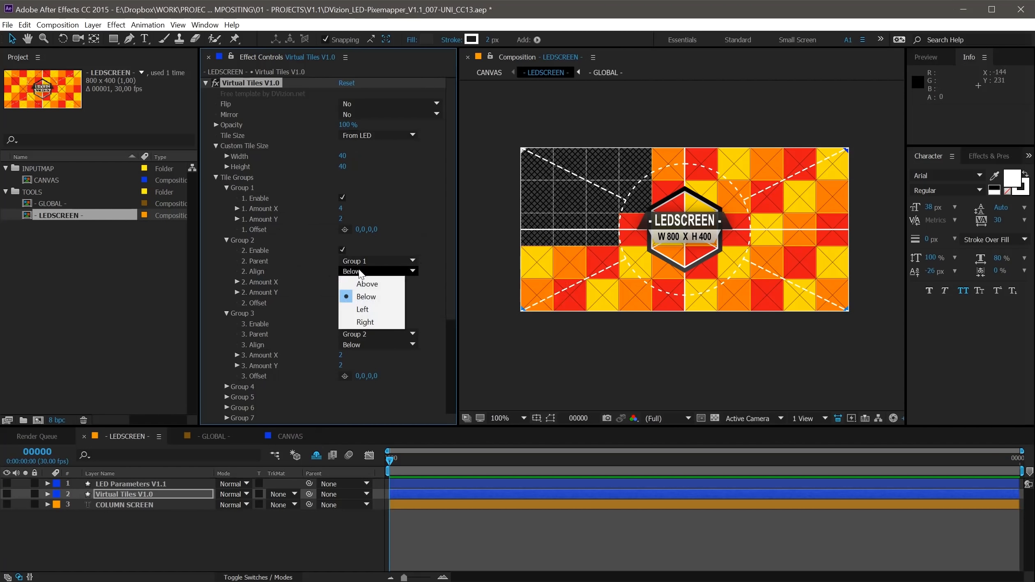
left_click(367, 323)
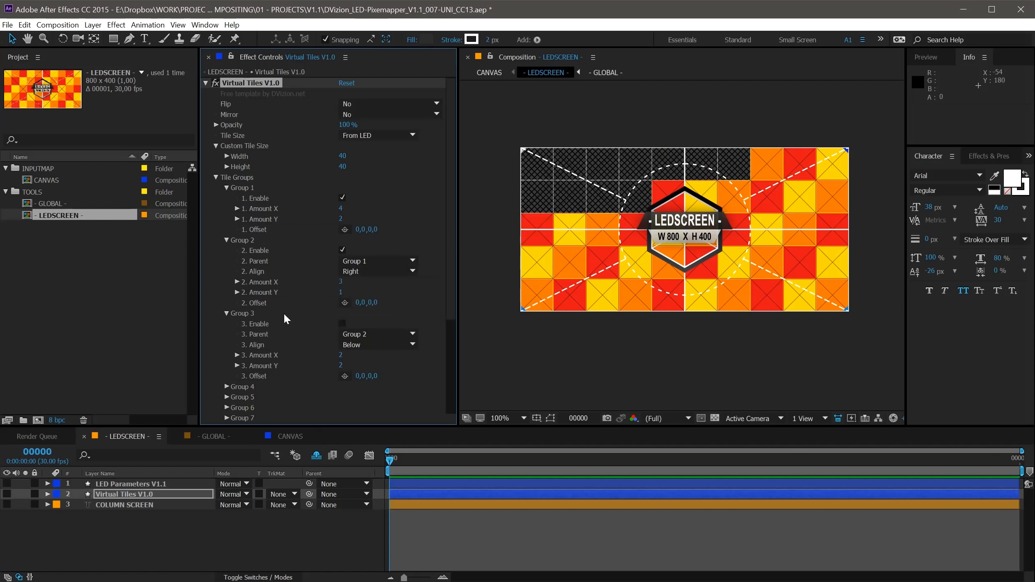
- Re-enable tile Group 3 and set Group 2's vertical Offset to 2
left_click(342, 324)
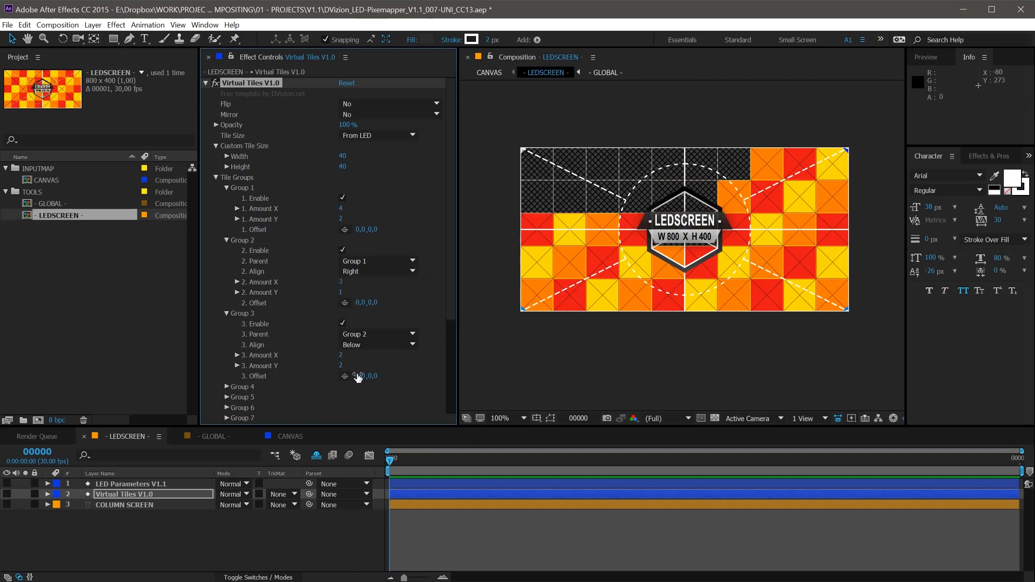
left_click(360, 302)
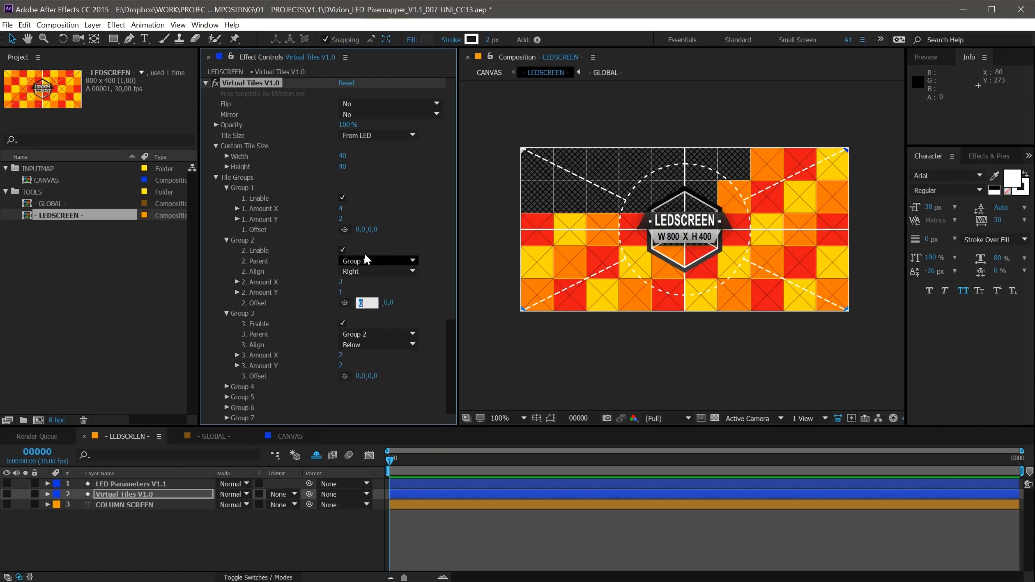
left_click(407, 299)
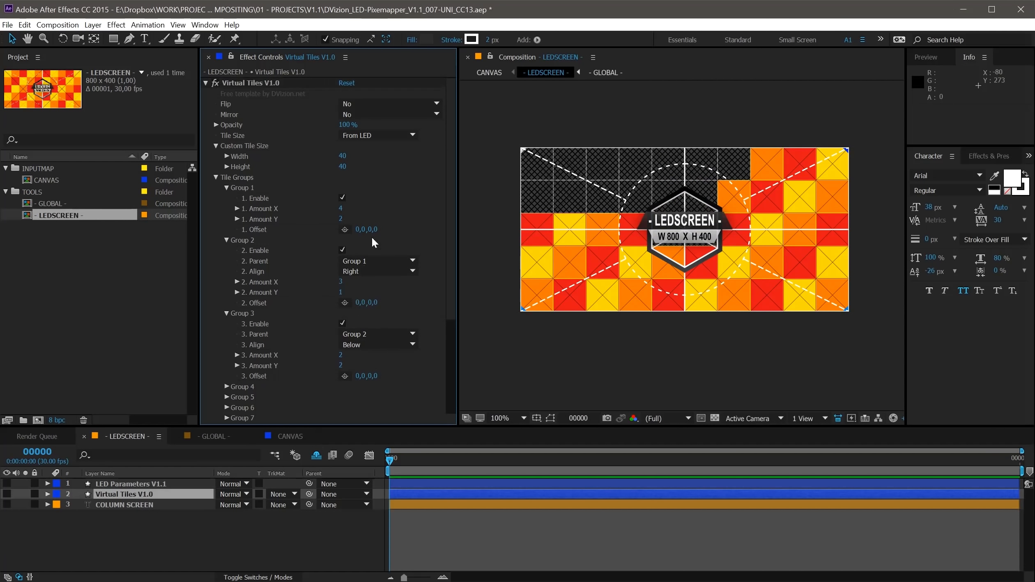
left_click(373, 302)
key("Up")
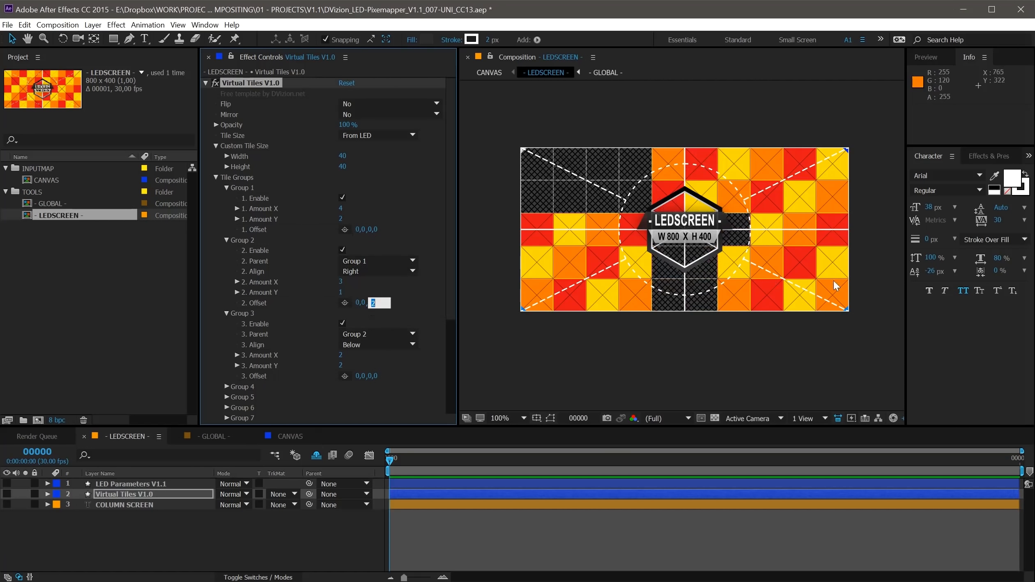
- Enable tile Group 4 and set its Amount X and Amount Y to 3
left_click(226, 387)
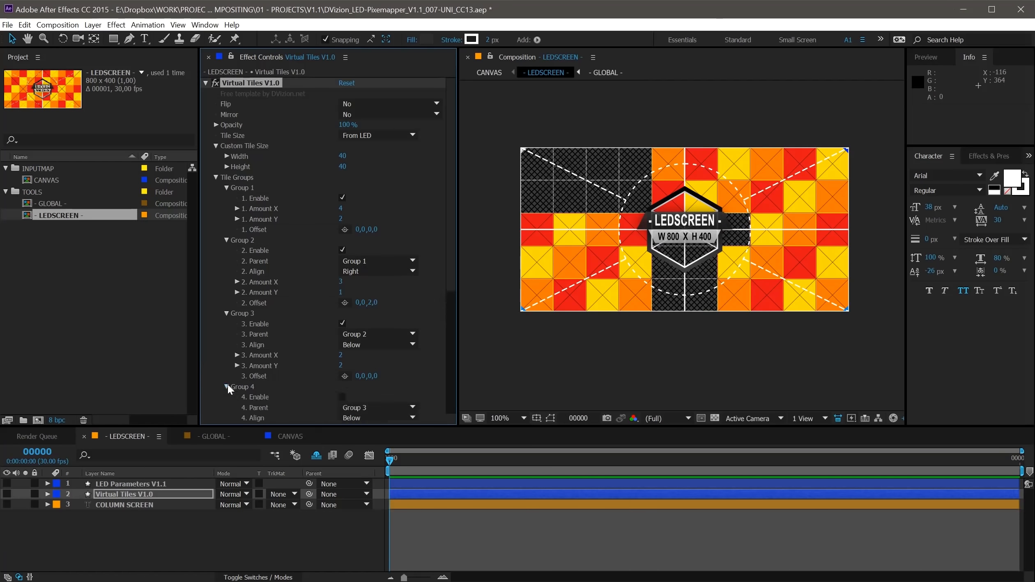
scroll(247, 374, "down", 2)
left_click(343, 339)
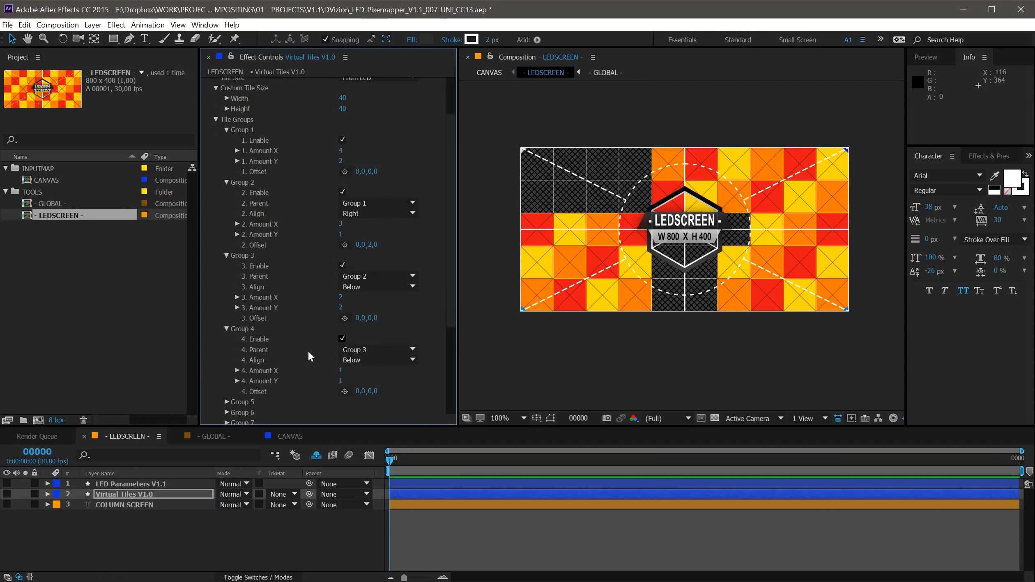
scroll(325, 353, "down", 1)
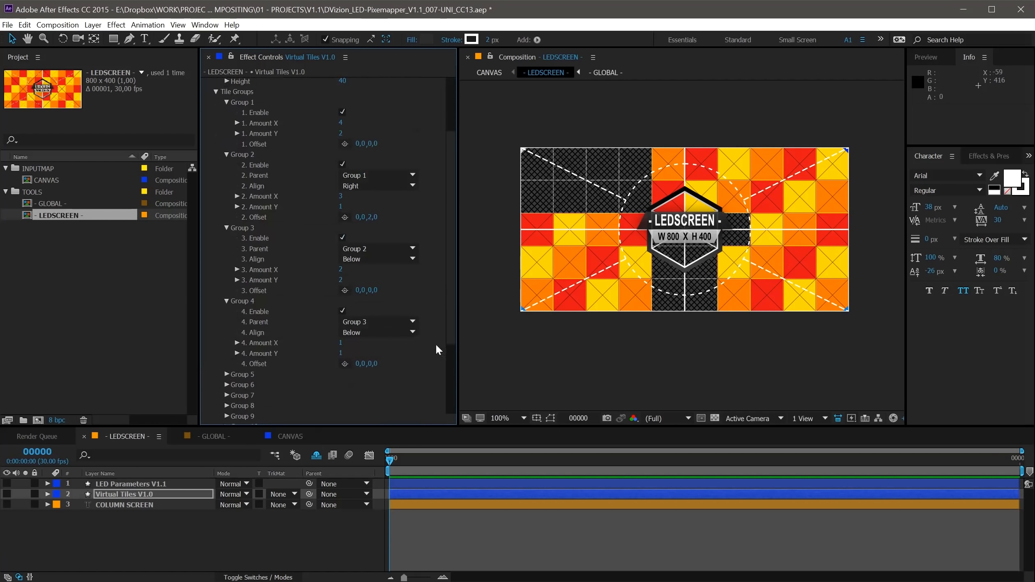
type("3")
left_click(341, 353)
type("3")
key("Return")
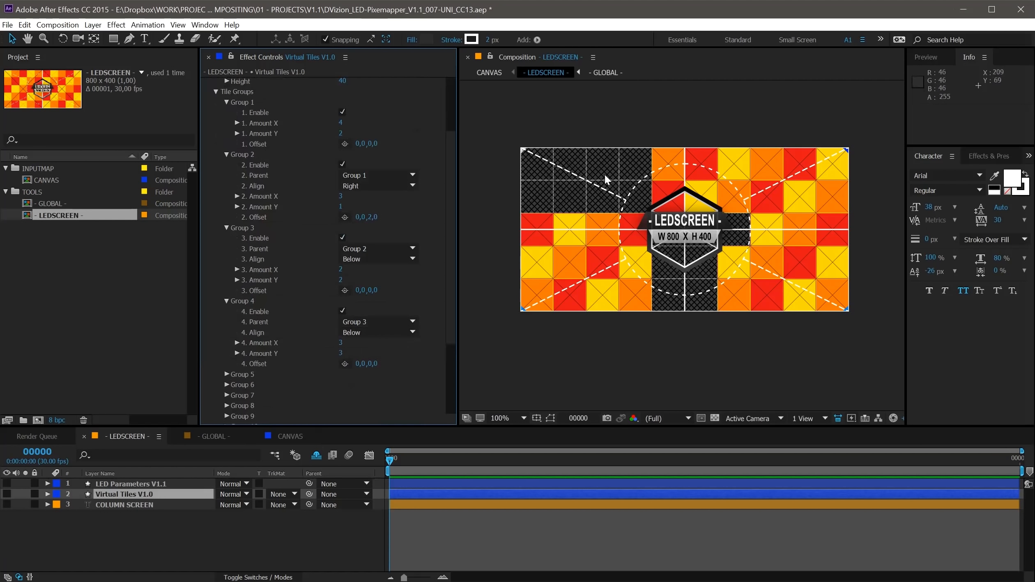
- Set Group 4's Parent to Group 2 and its Align to Right
left_click(364, 322)
left_click(367, 359)
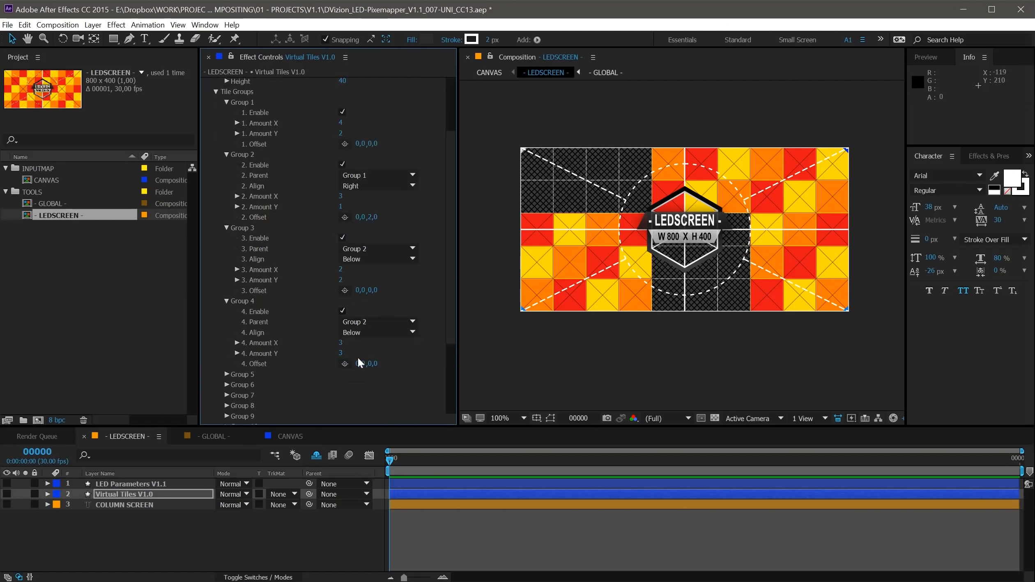
left_click(357, 333)
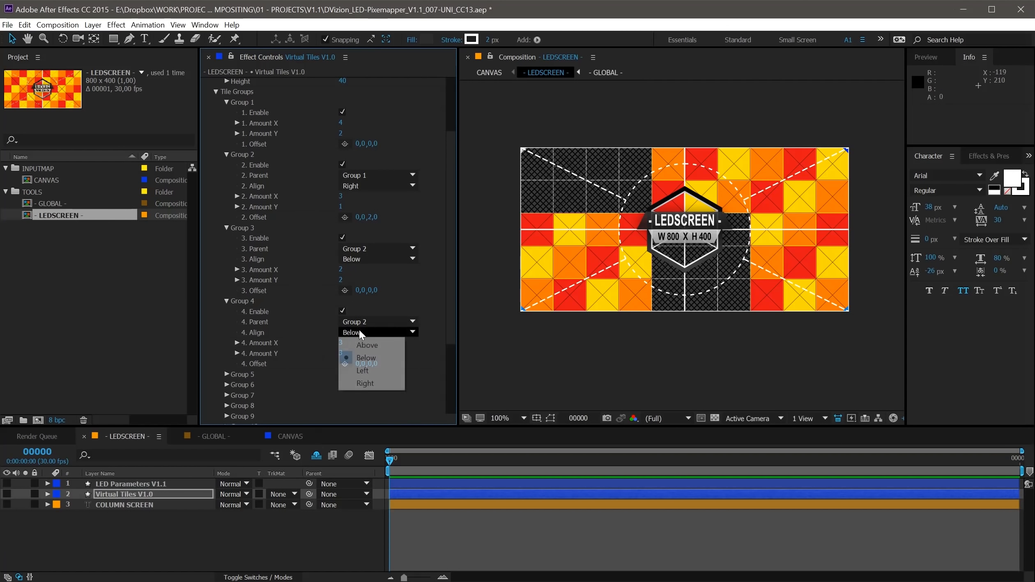
left_click(362, 384)
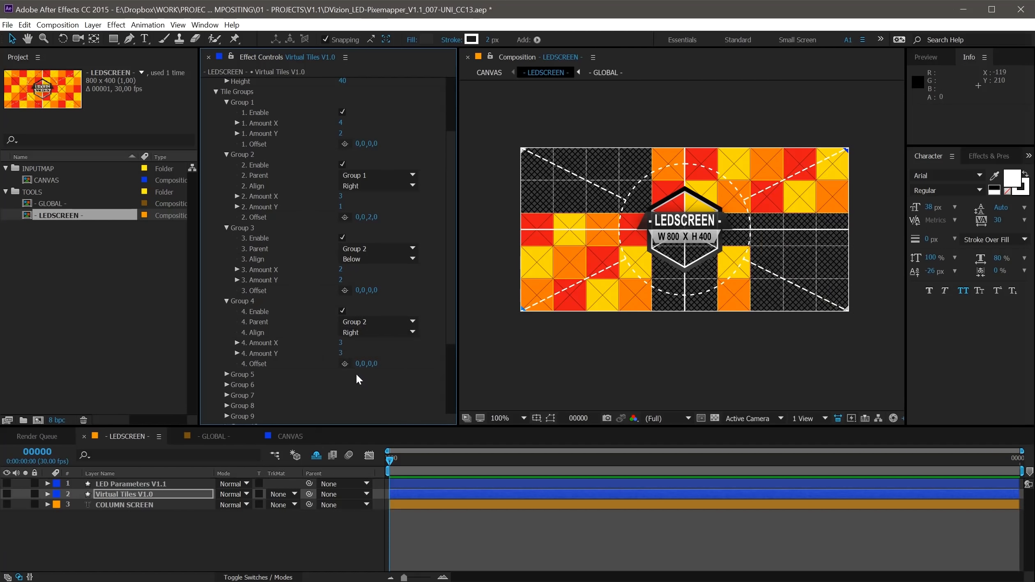
scroll(276, 366, "down", 3)
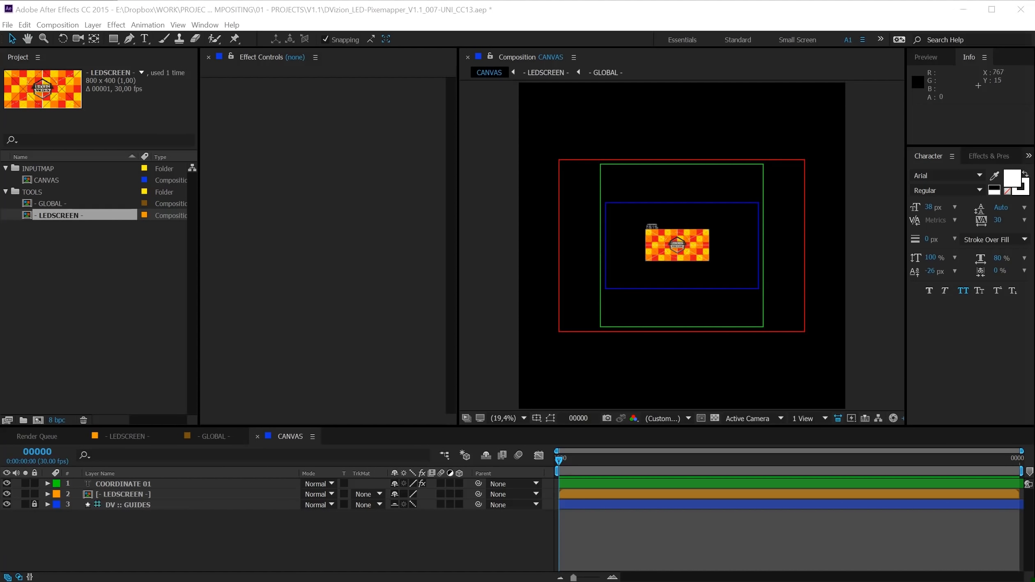
- Resize the CANVAS composition to 1920 px wide and 1080 px high
left_click(55, 175)
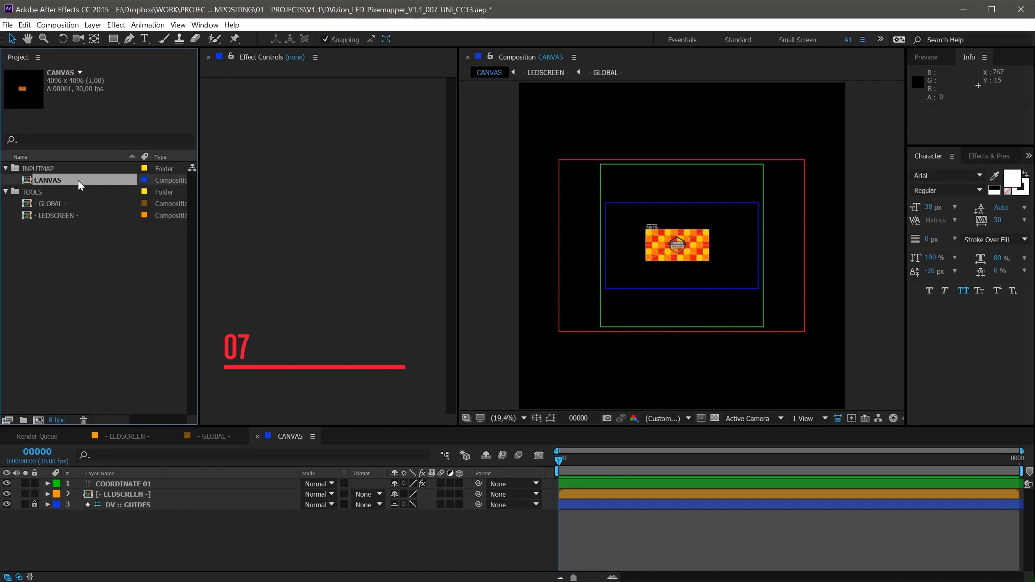
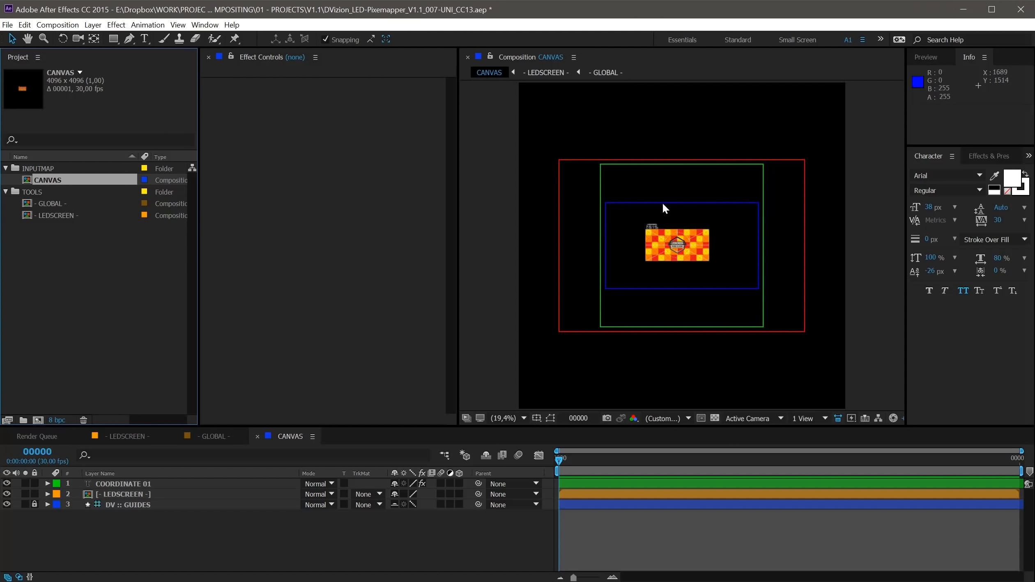
key("ctrl+k")
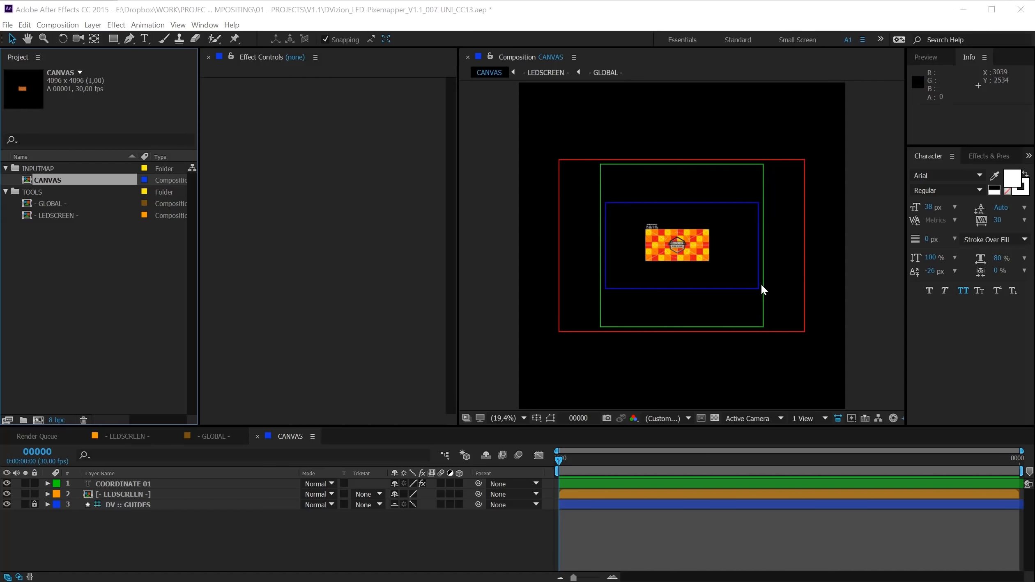
type("1920")
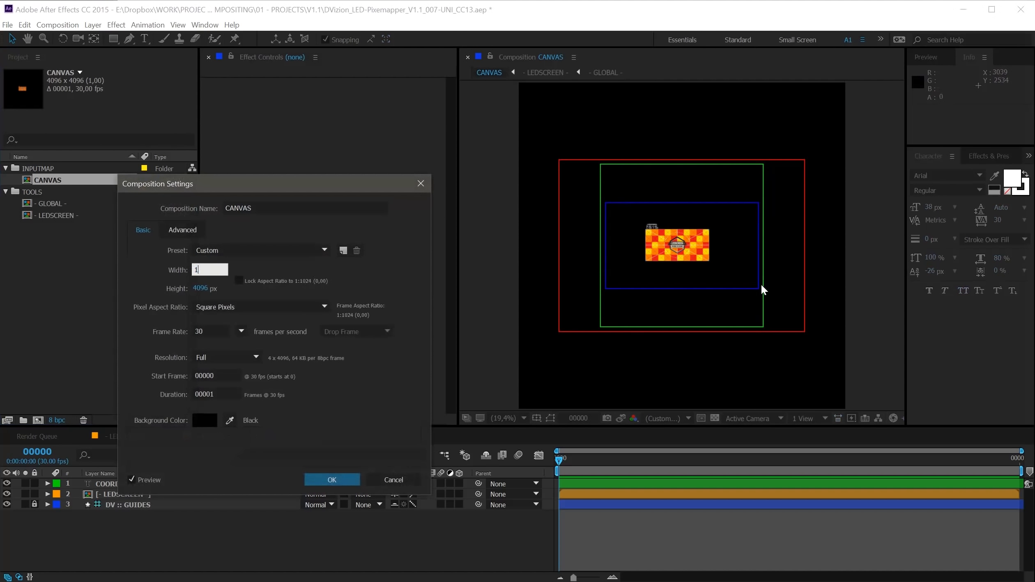
key("Tab")
type("1080")
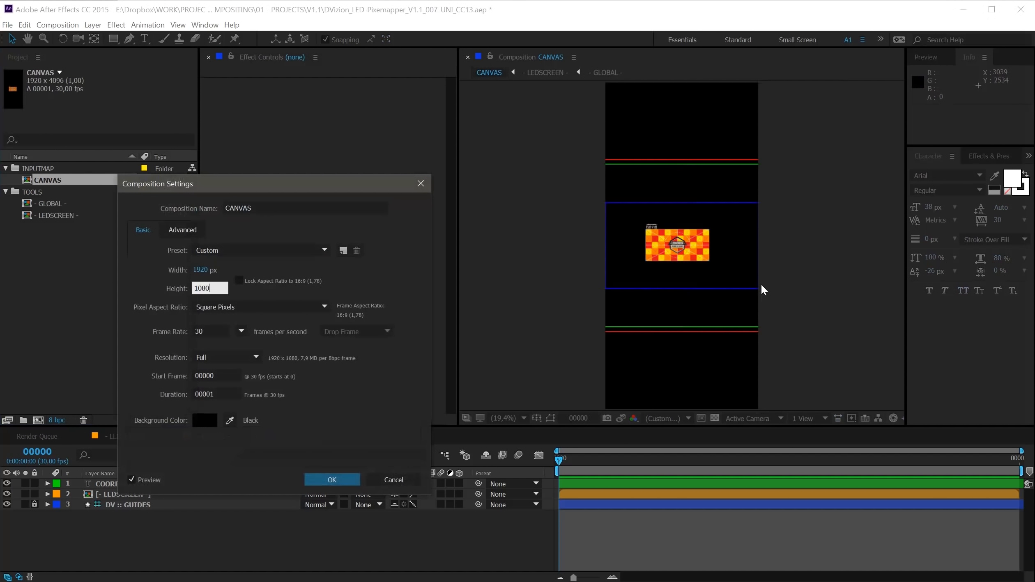
key("Return")
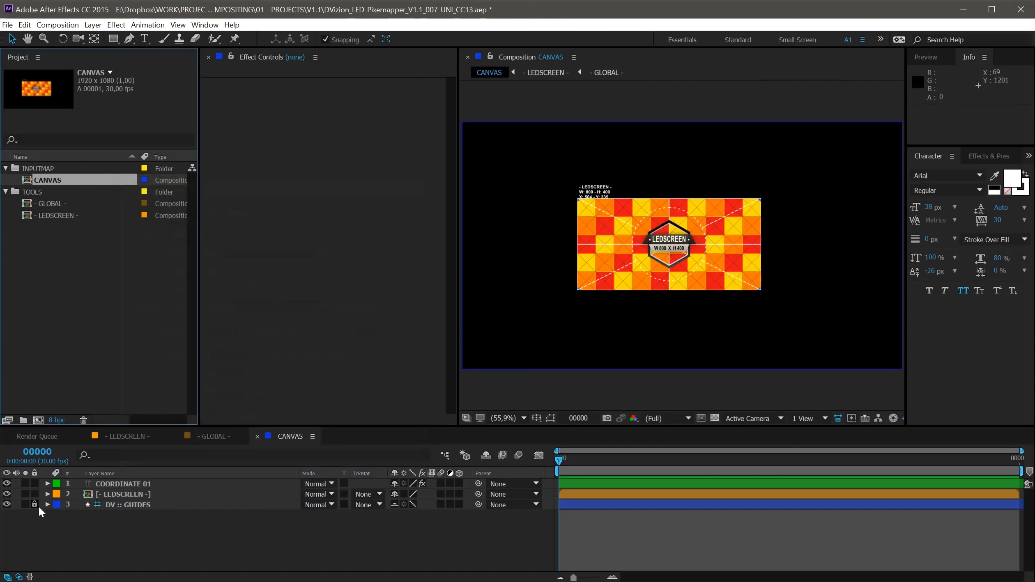
- Unlock the DV :: GUIDES layer in the CANVAS composition and delete it
left_click(37, 504)
left_click(154, 506)
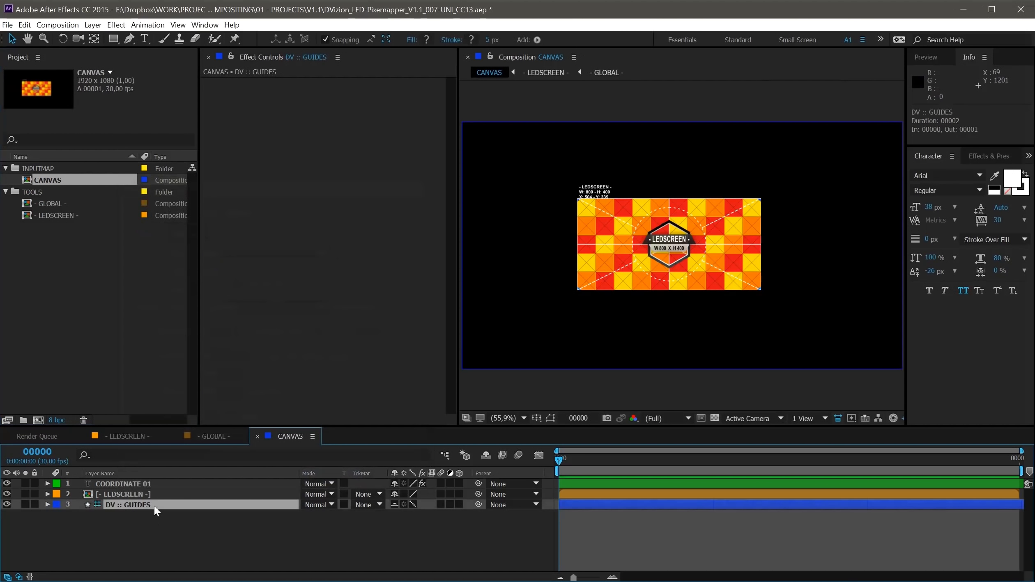
key("Delete")
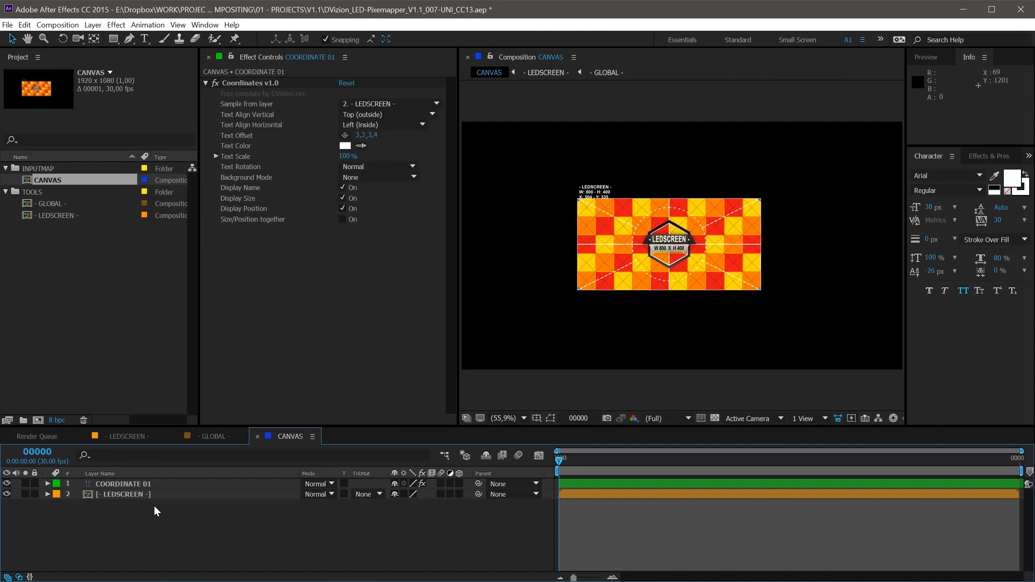
- Select the LEDSCREEN and COORDINATE 01 layers in turn, turn on Show Layer Controls, and clear the selection
left_click(620, 225)
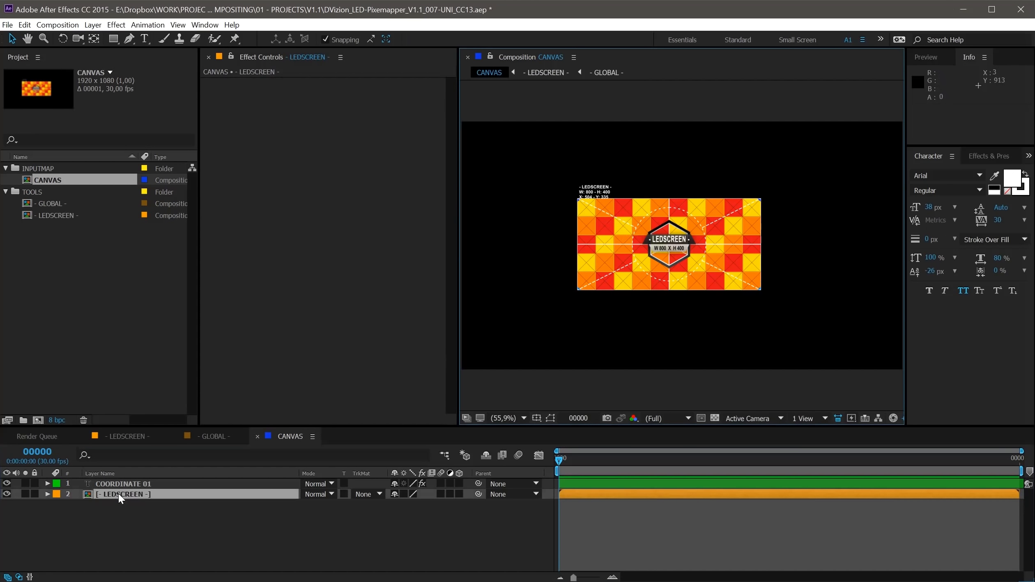
left_click(601, 194)
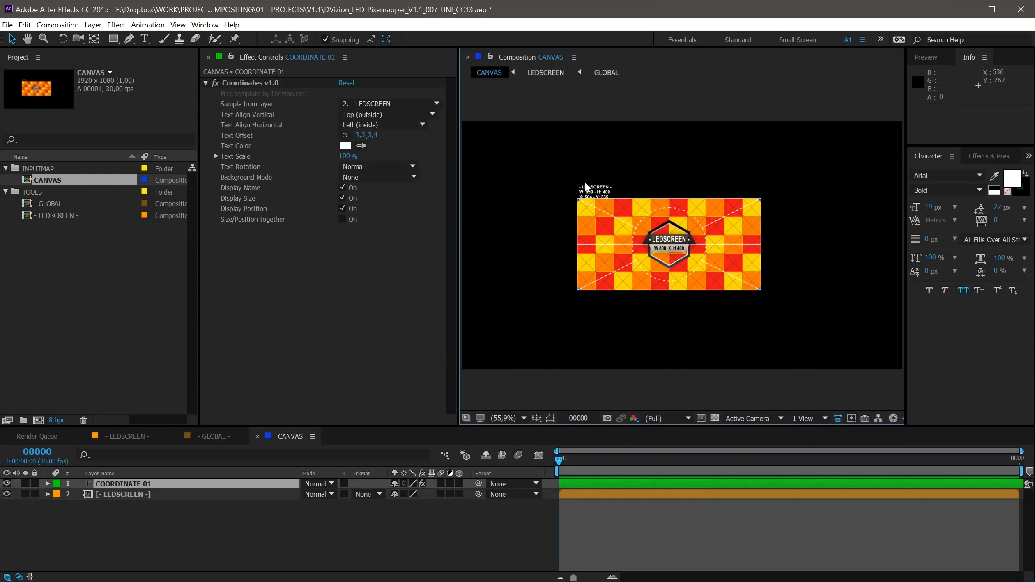
left_click(197, 27)
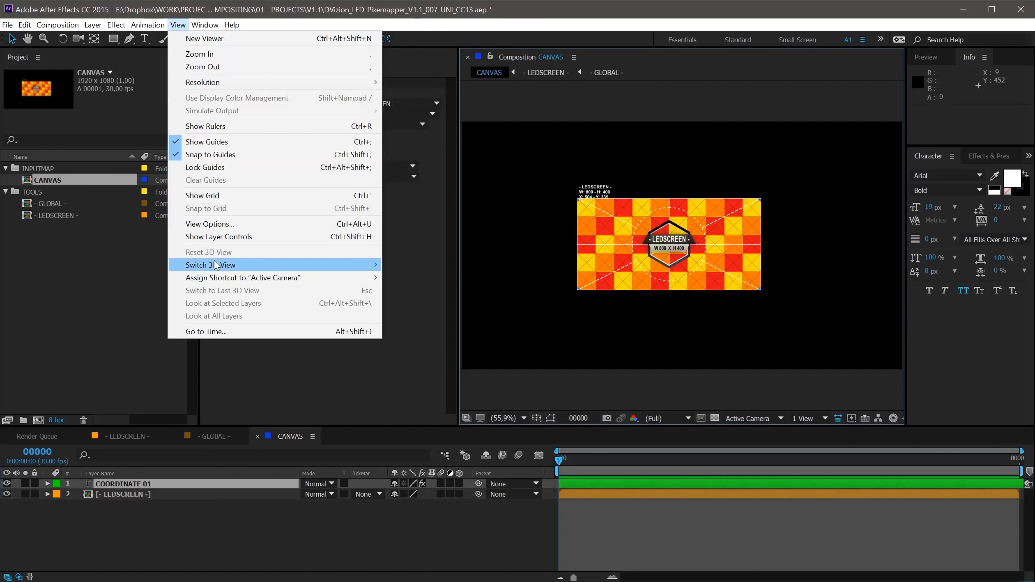
mouse_move(213, 267)
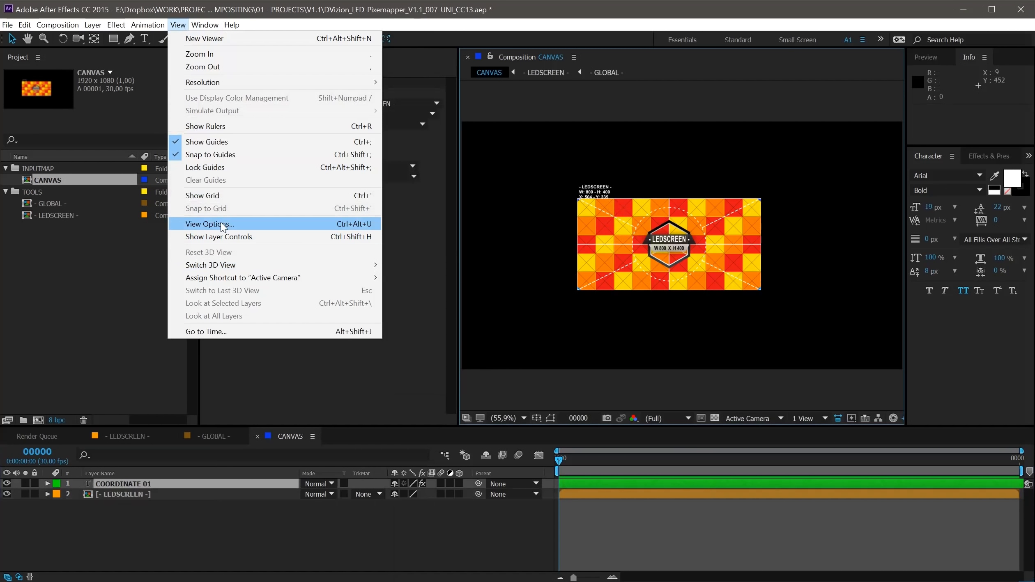
left_click(223, 239)
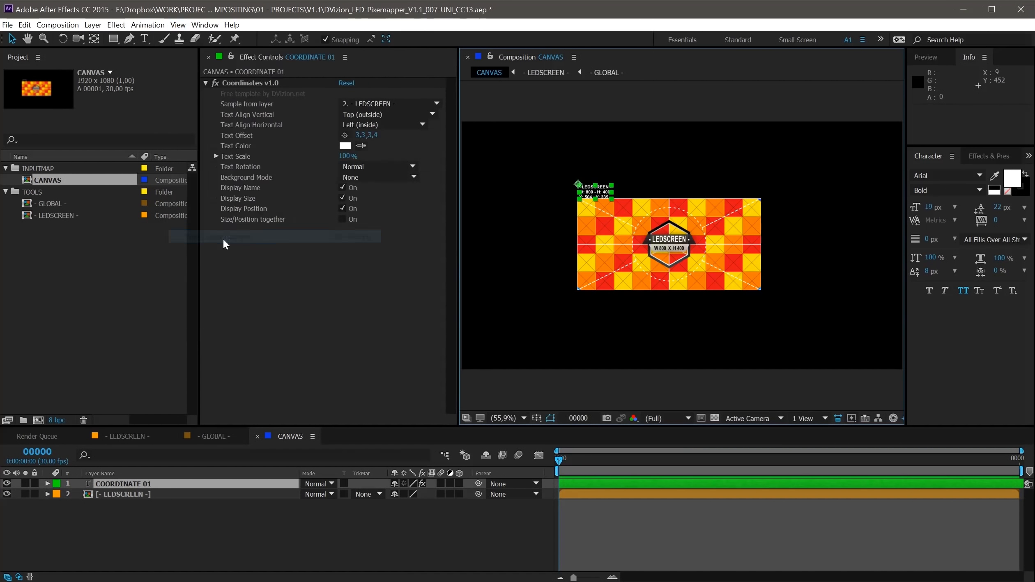
left_click(595, 345)
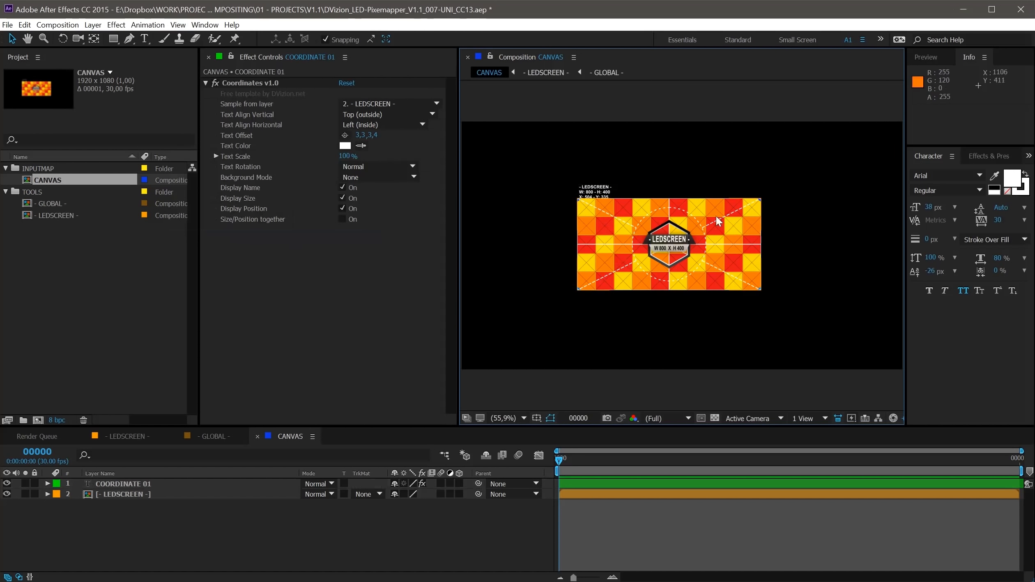
- Rename the LEDSCREEN composition in the TOOLS folder as BACKSCREEN
left_click(62, 215)
key("Return")
type("B")
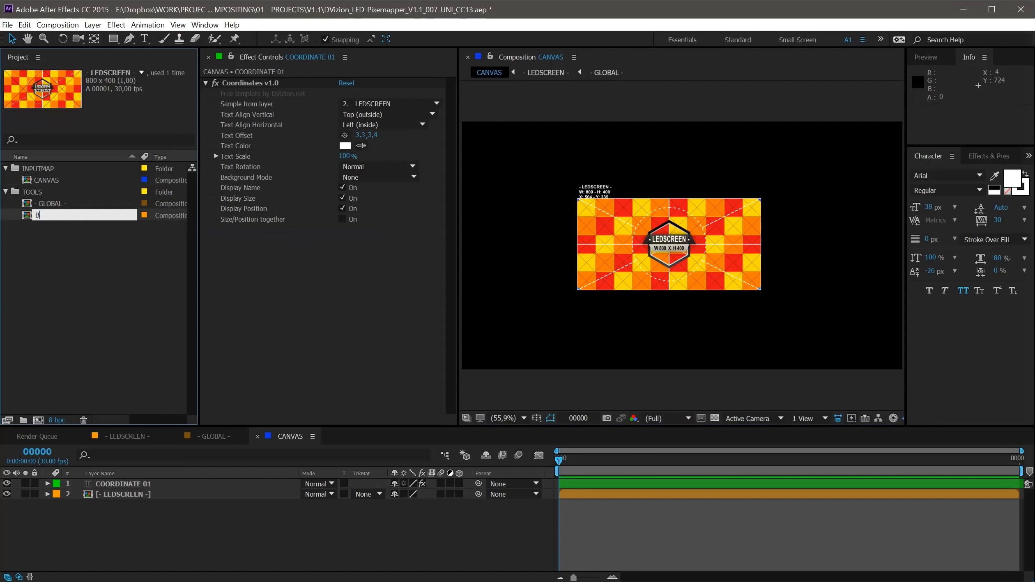
type("ACKSCREEN")
key("Return")
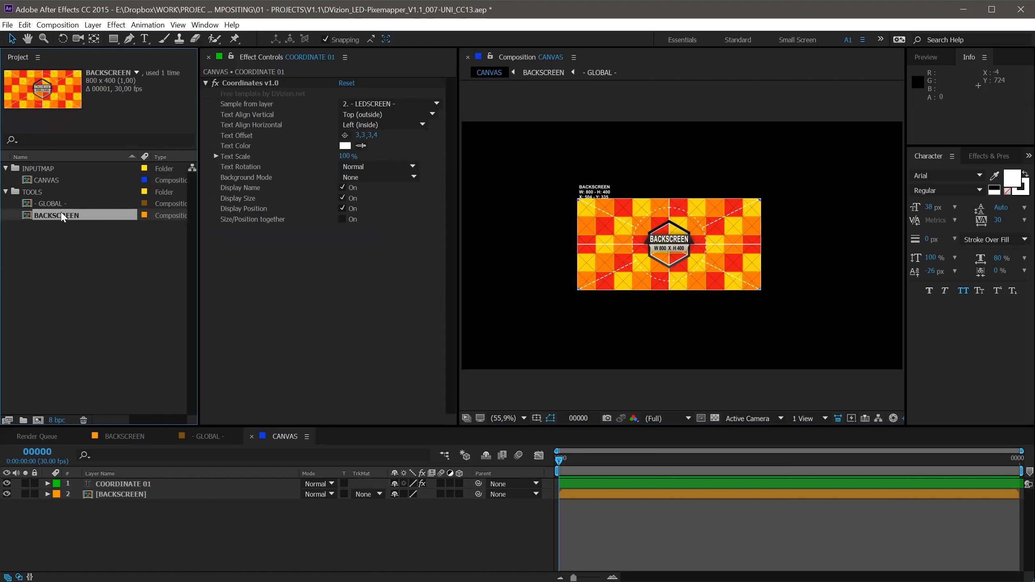
- Open the BACKSCREEN composition and set the Color Preset of its LED Parameters V1.1 layer to Red
double_click(61, 214)
left_click(139, 487)
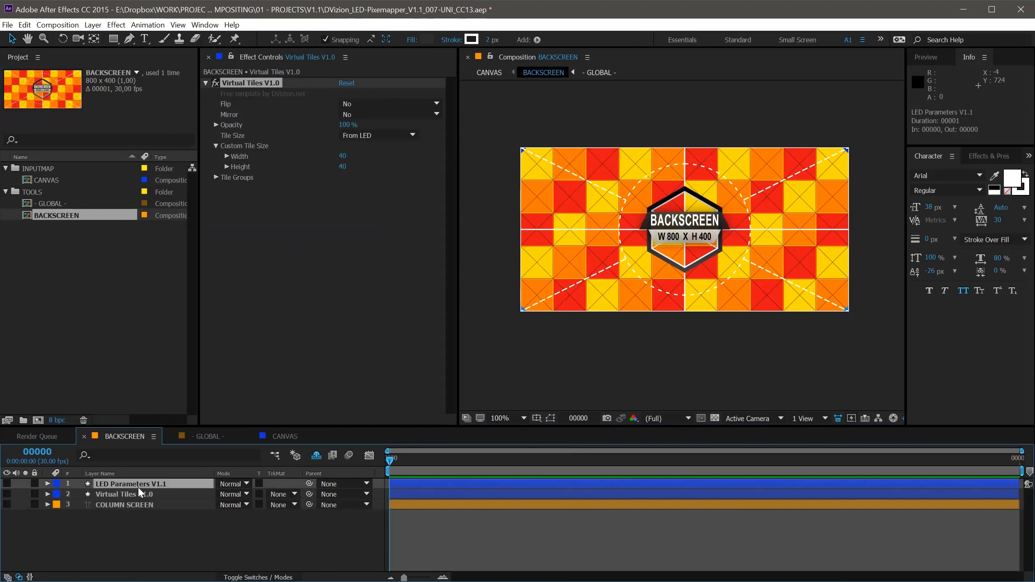
left_click(215, 146)
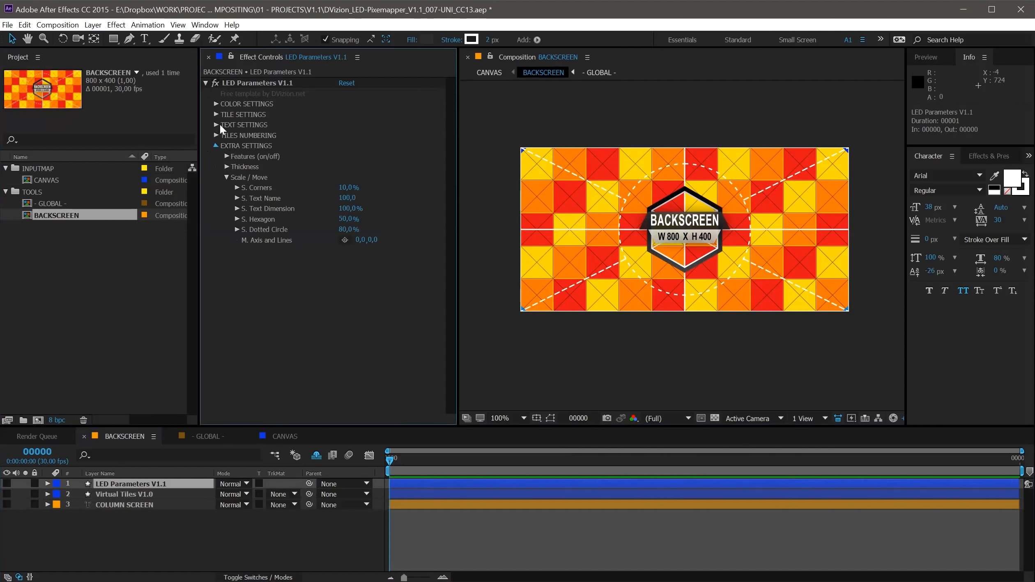
left_click(216, 104)
left_click(363, 113)
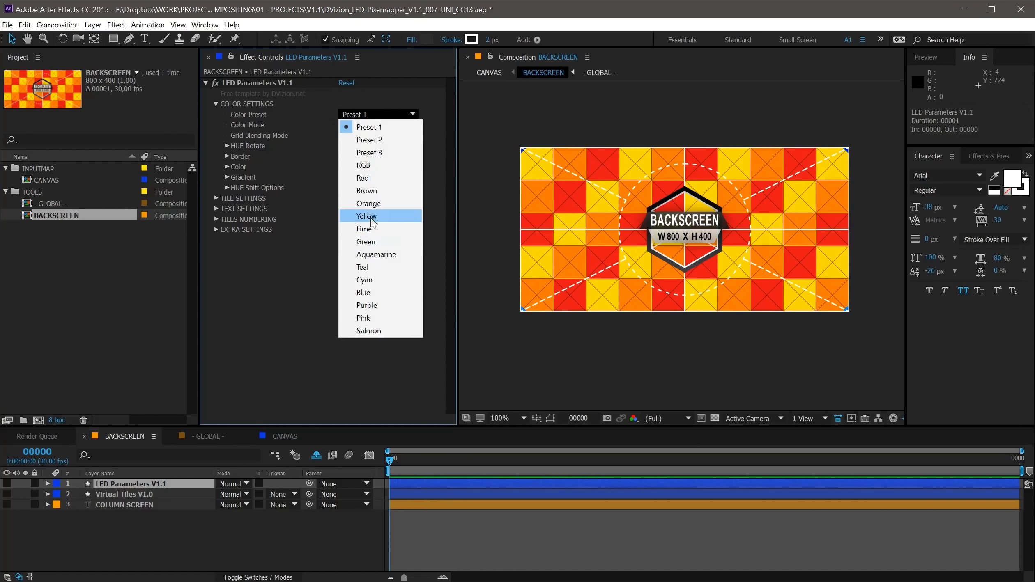
left_click(364, 178)
- Duplicate the BACKSCREEN composition and name the copy BOOTH
left_click(60, 218)
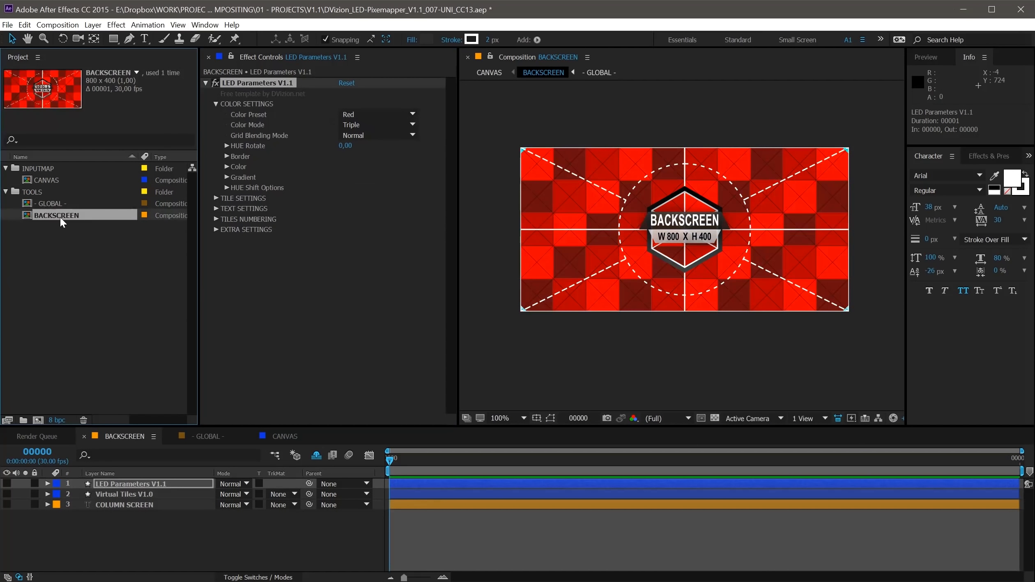
key("ctrl+d")
key("Return")
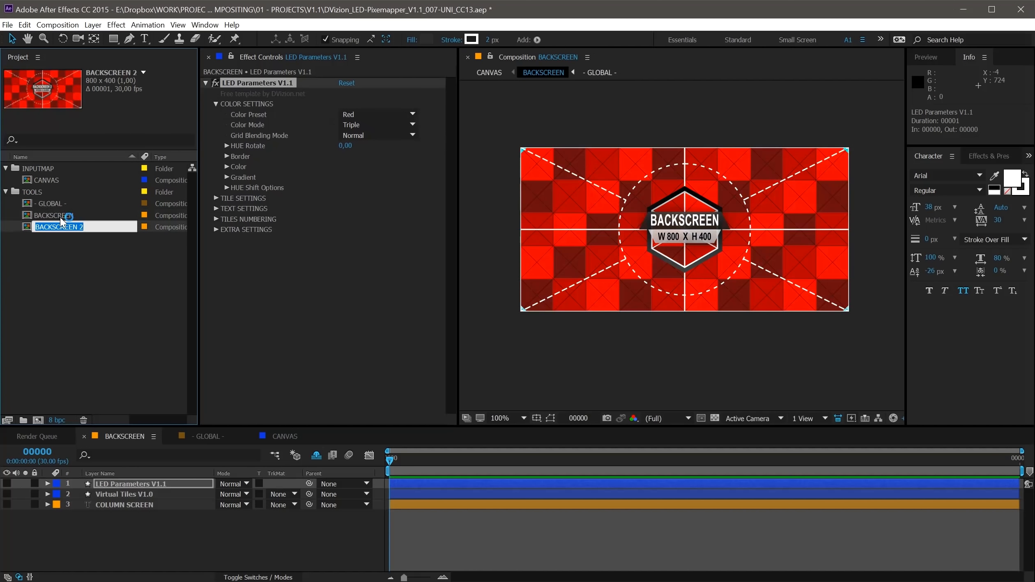
type("BOOTH")
key("Return")
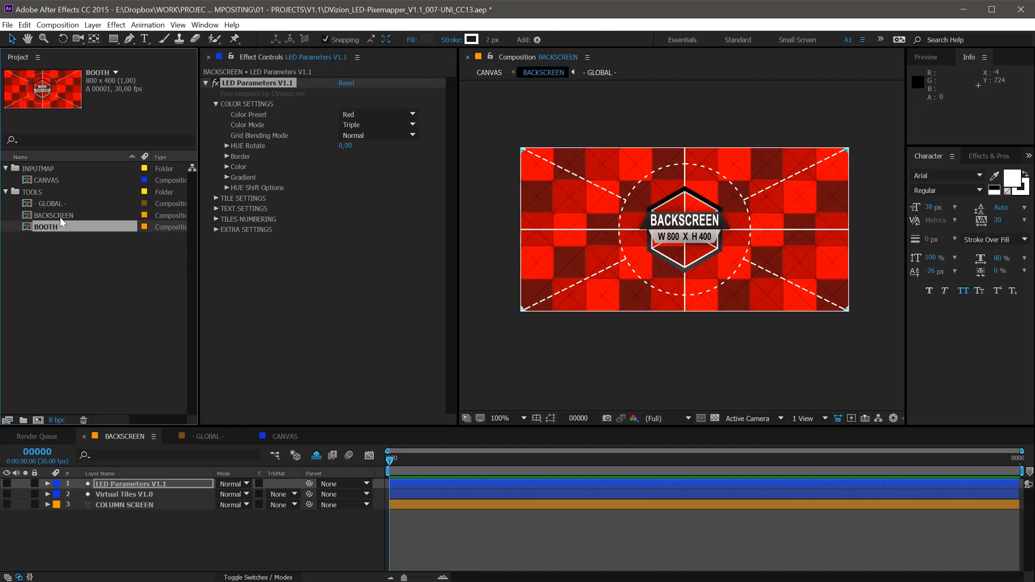
- Open the BOOTH composition and set the Color Preset of its LED Parameters V1.1 layer to Blue
double_click(87, 226)
left_click(122, 483)
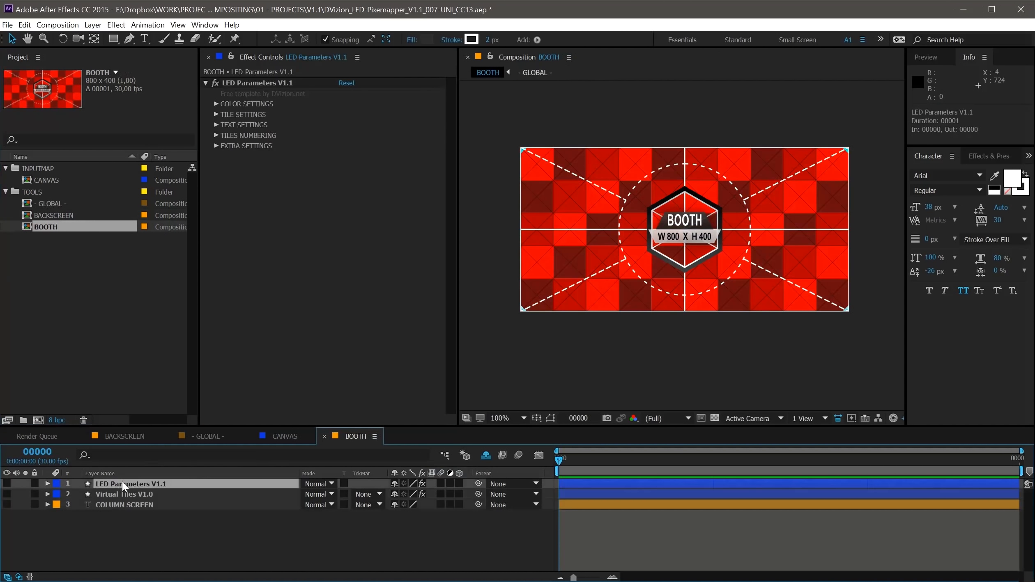
left_click(216, 104)
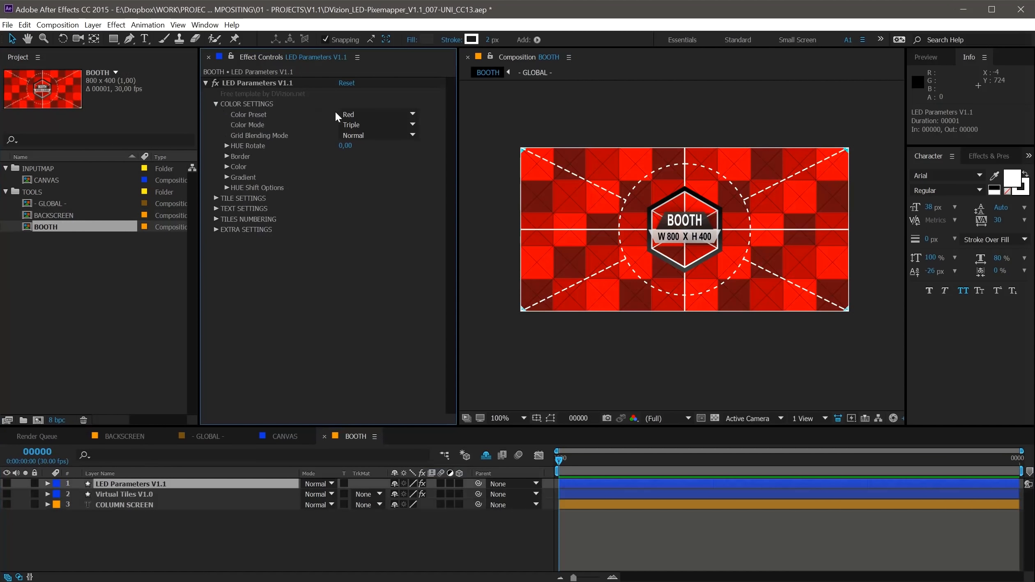
left_click(370, 114)
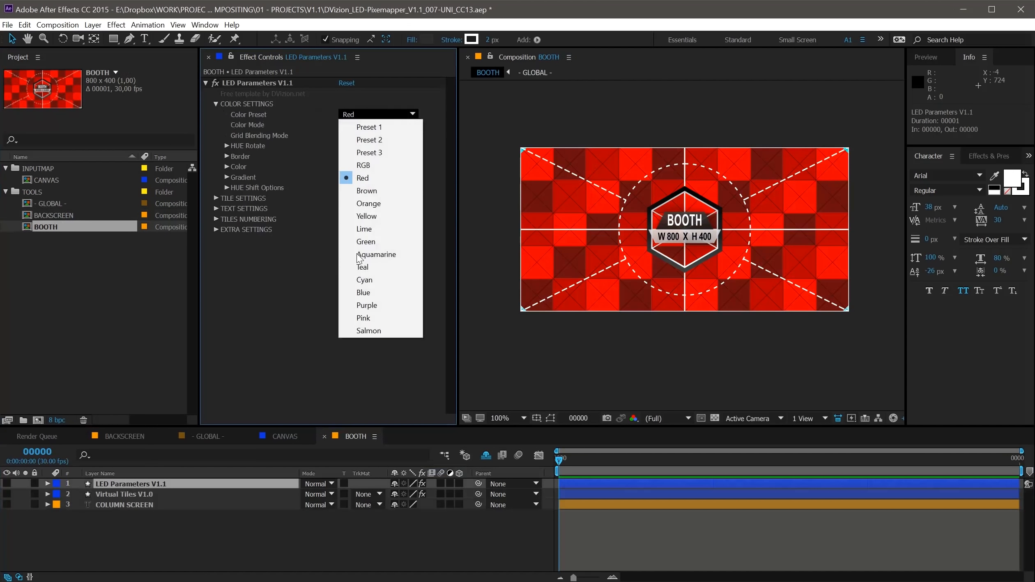
left_click(378, 293)
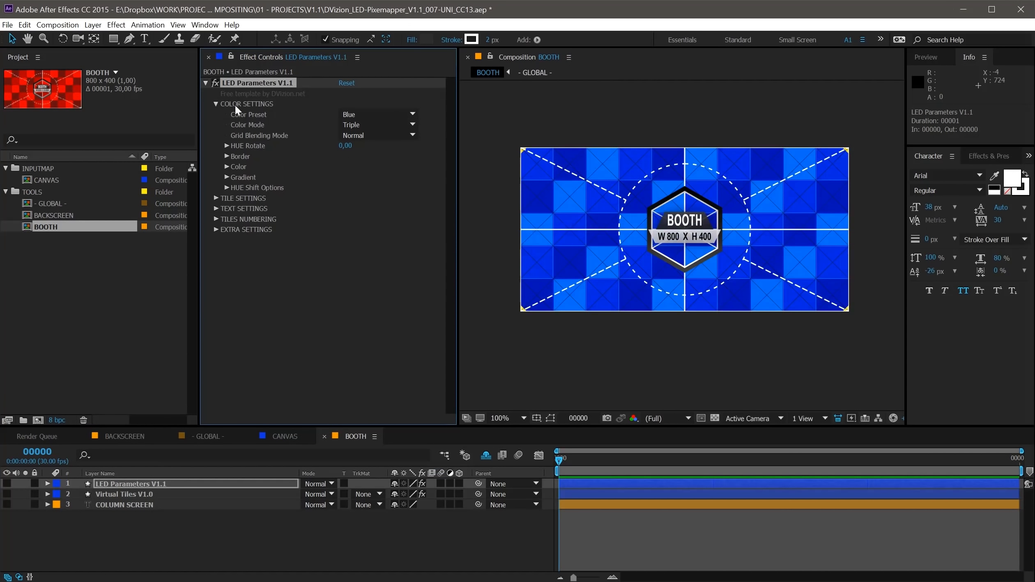
- Resize the BOOTH composition to 600 px wide and 200 px high
key("ctrl+k")
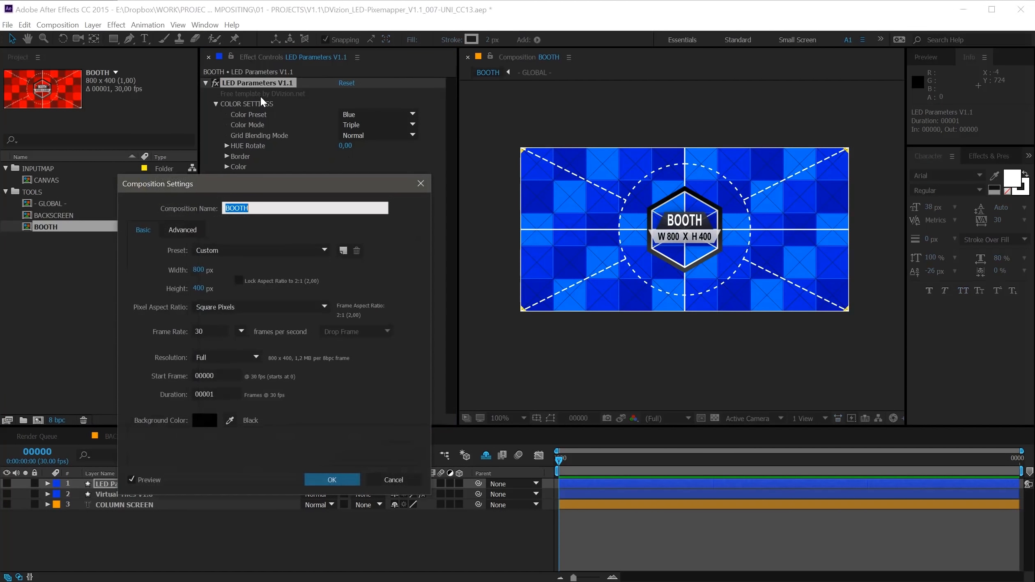
left_click(204, 291)
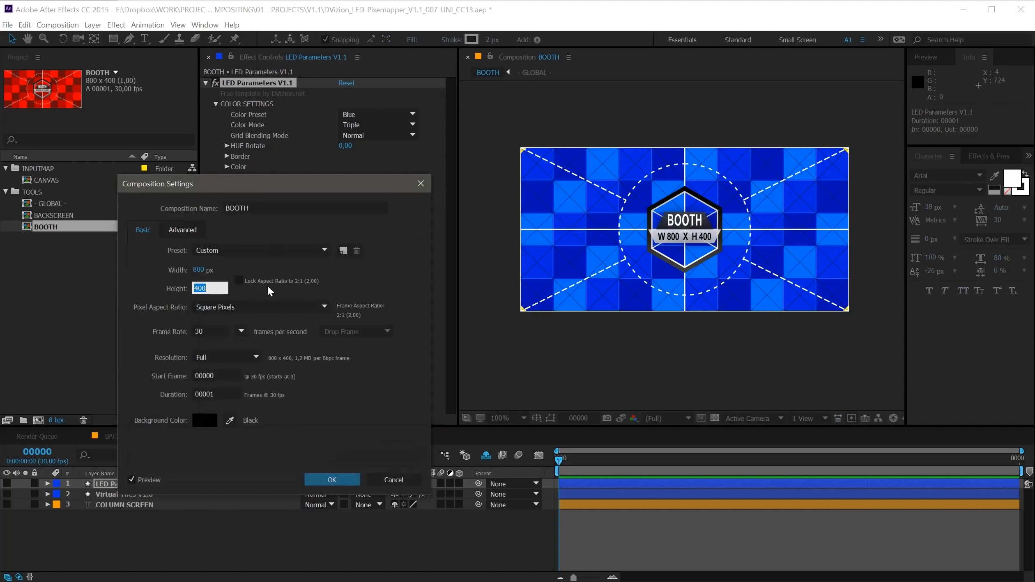
type("200")
left_click(204, 270)
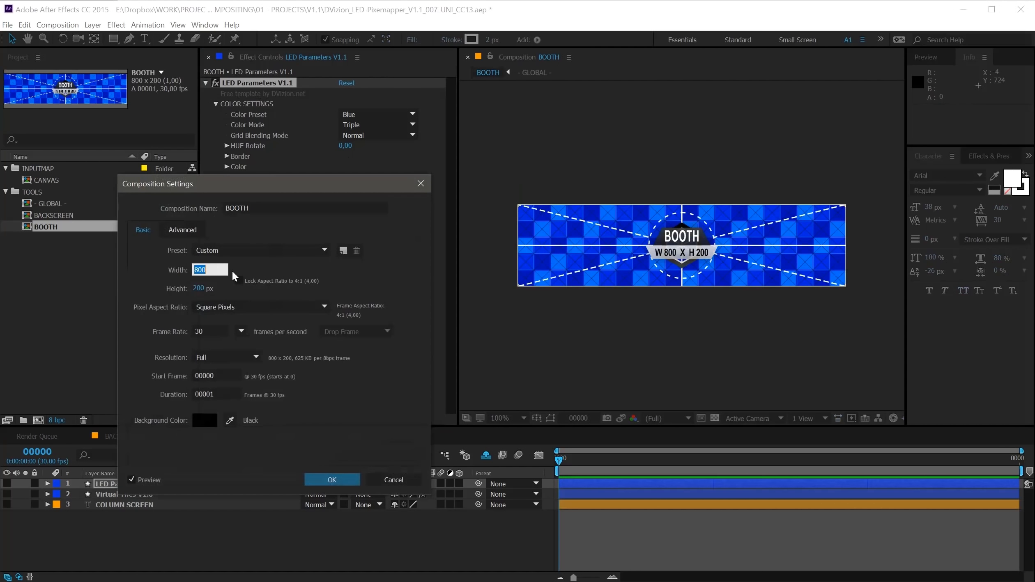
type("600")
key("Return")
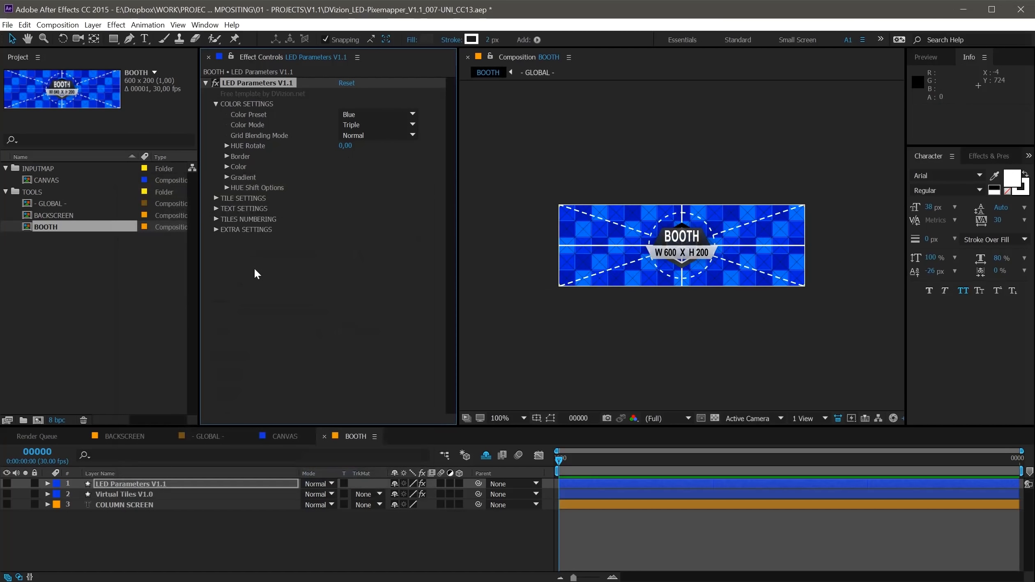
- Duplicate the BOOTH composition and name the copy SIDE LEFT
left_click(23, 240)
left_click(45, 227)
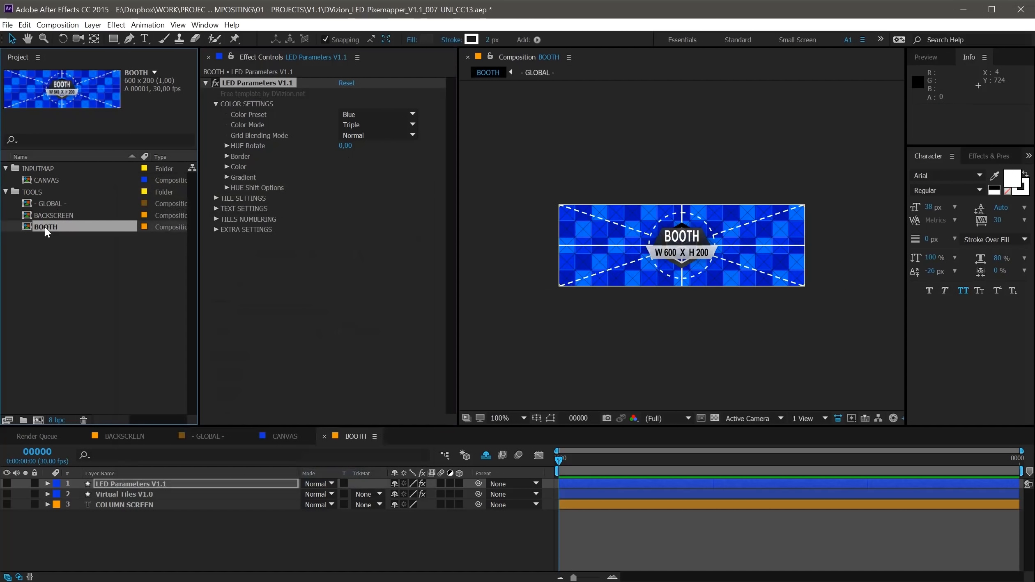
key("ctrl+d")
key("Return")
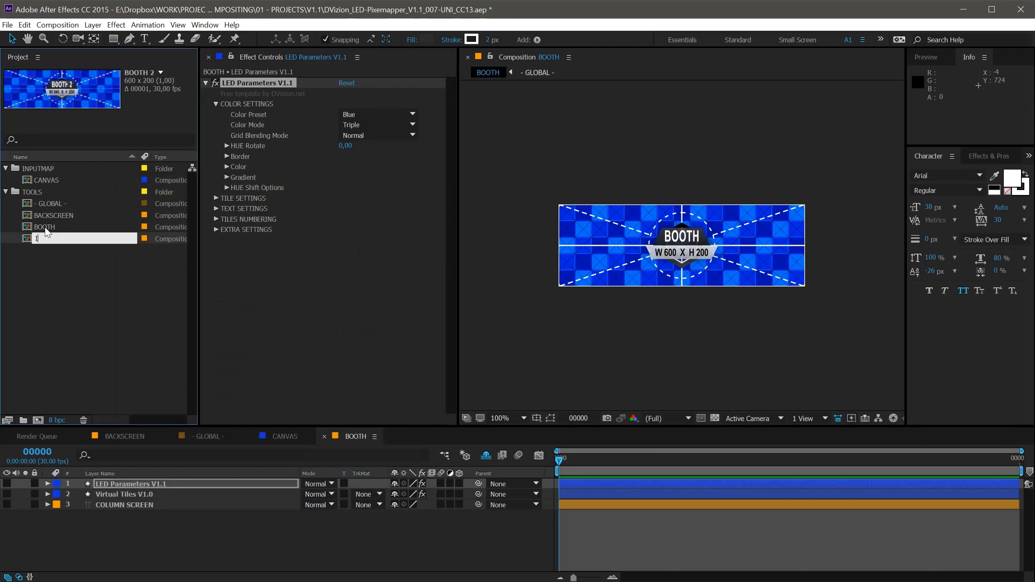
type("SIDE LEFT")
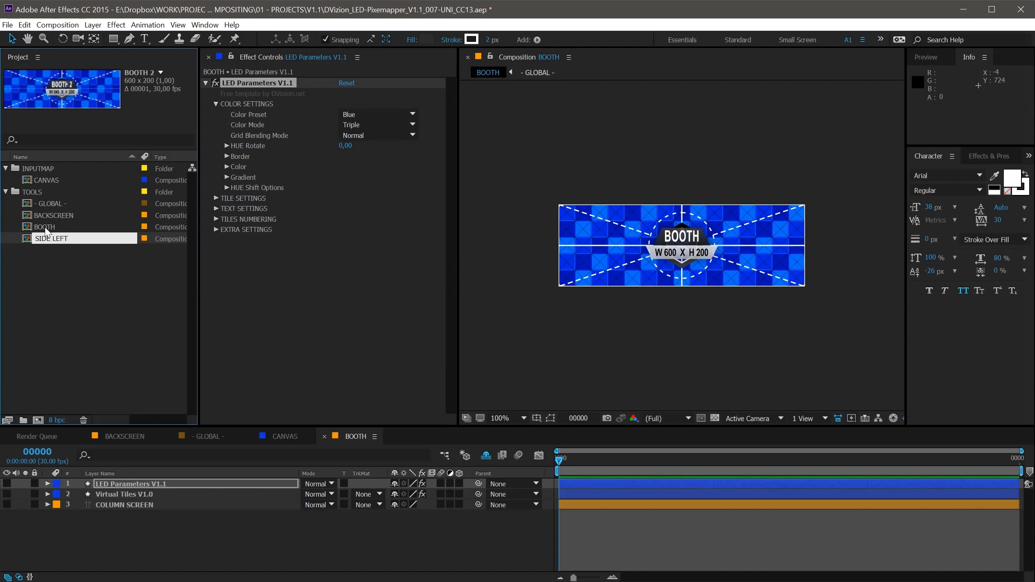
key("Return")
- Open the SIDE LEFT composition and resize it to 400 px wide and 300 px high
double_click(48, 237)
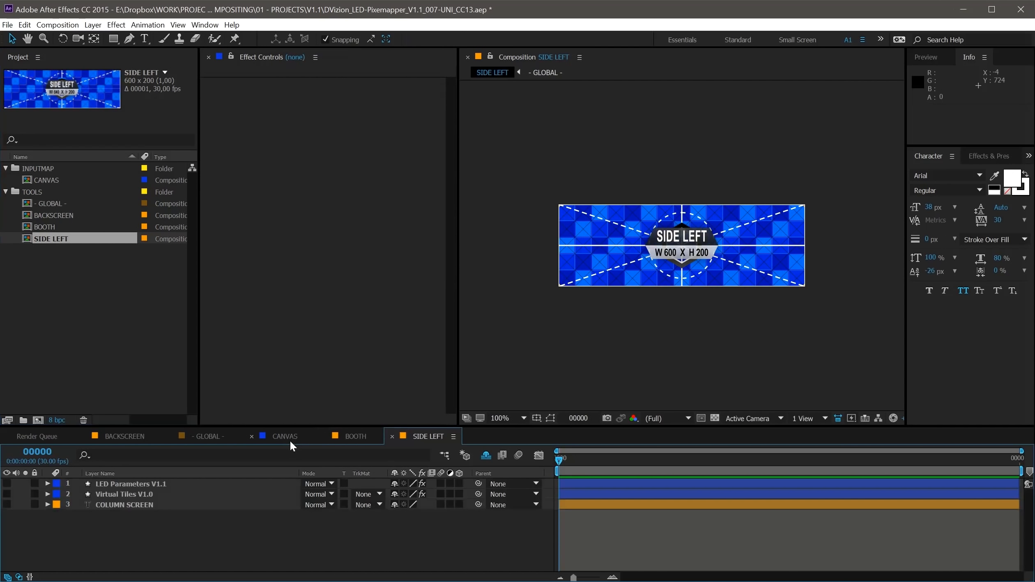
key("ctrl+k")
key("Tab")
key("Tab")
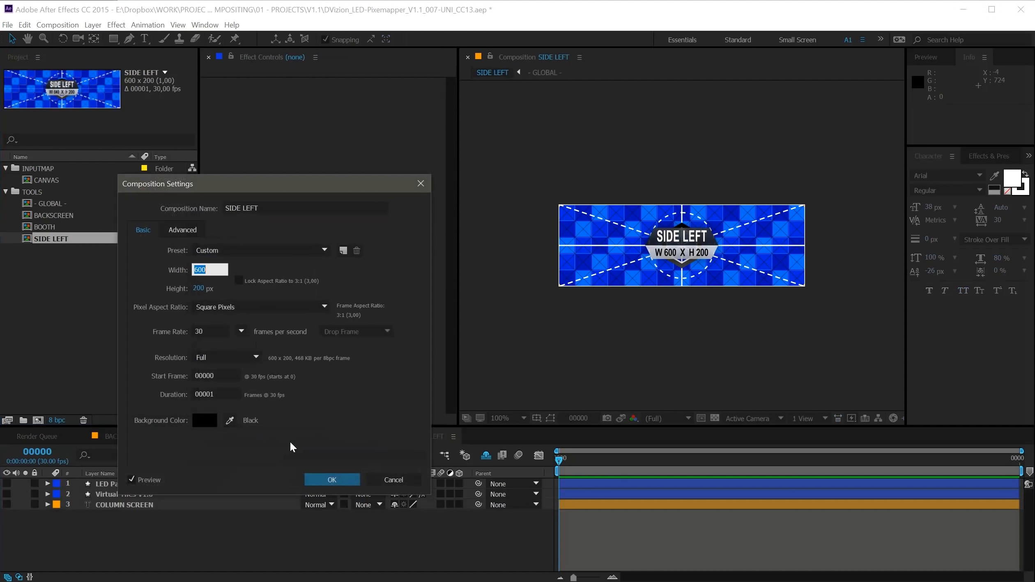
type("400")
key("Tab")
type("300")
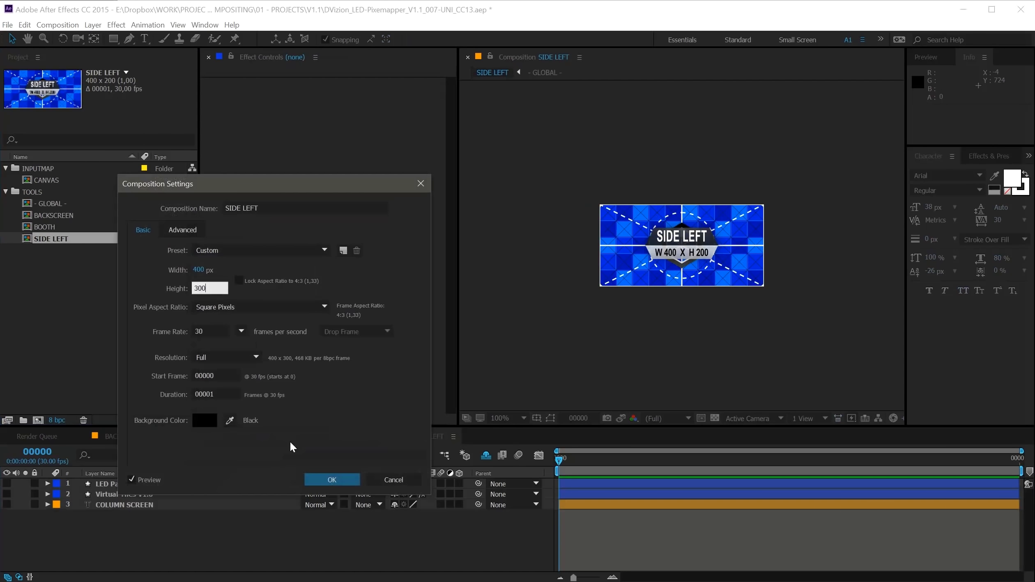
key("Return")
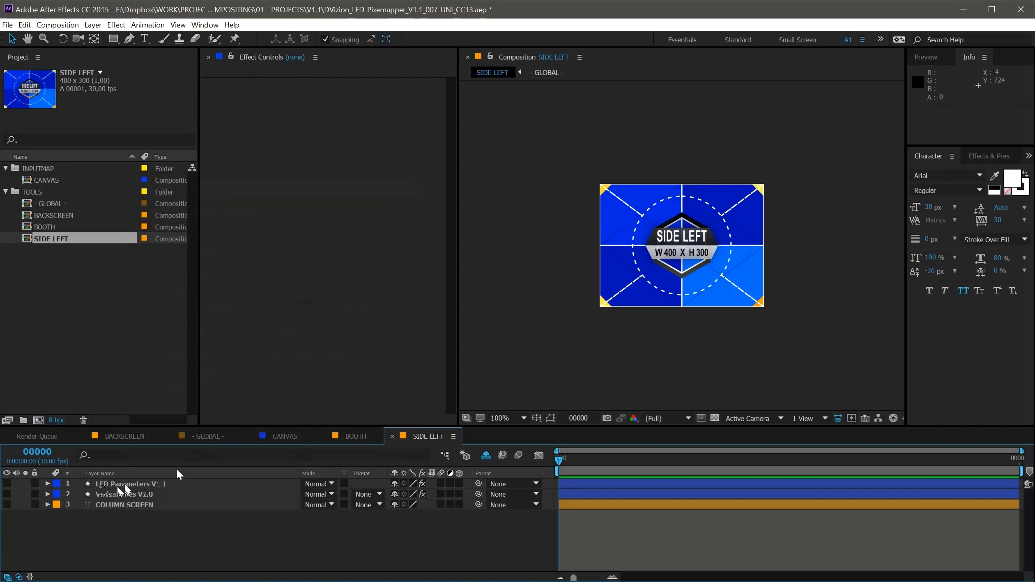
- In SIDE LEFT's LED Parameters V1.1 layer, set the Tile Preset to 80 x 80 and the Tile Mode to Tiles (Square using X)
left_click(117, 484)
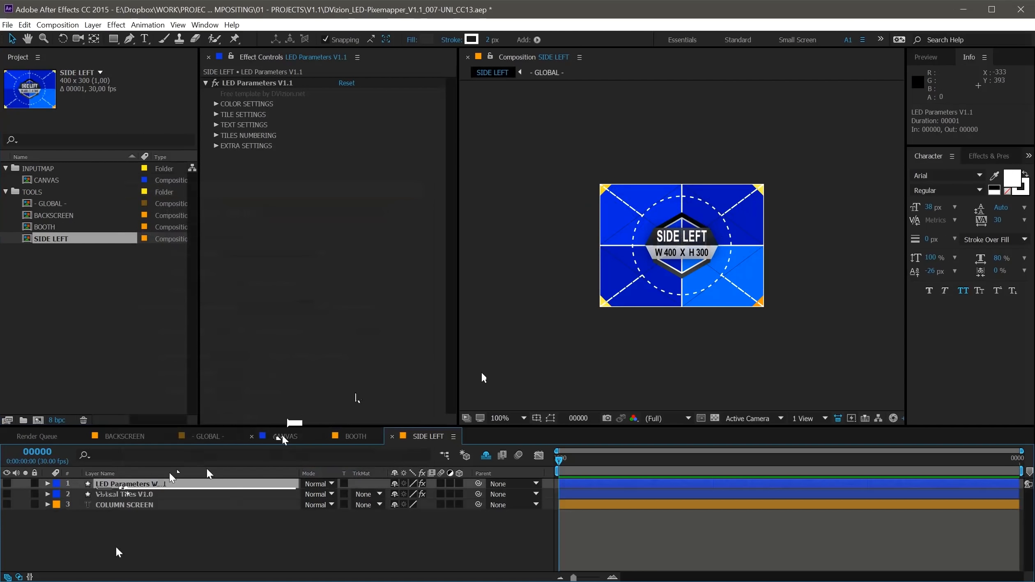
left_click(216, 115)
left_click(365, 128)
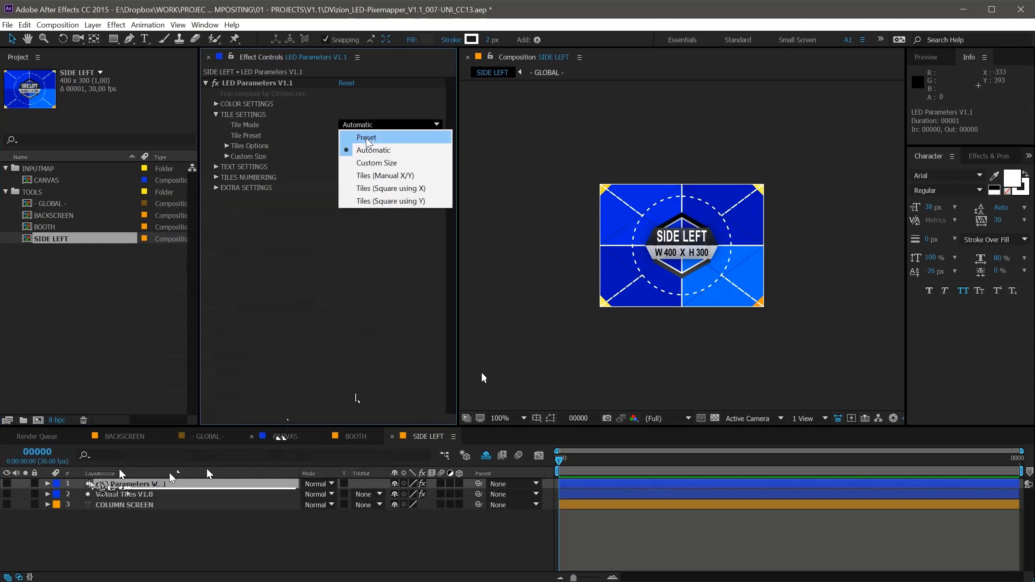
left_click(363, 132)
left_click(364, 136)
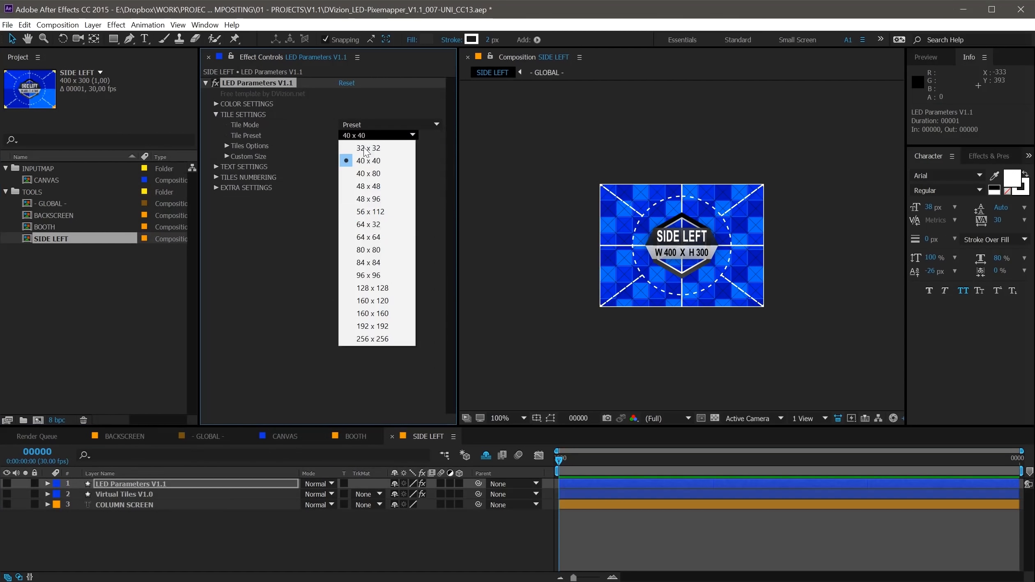
left_click(368, 250)
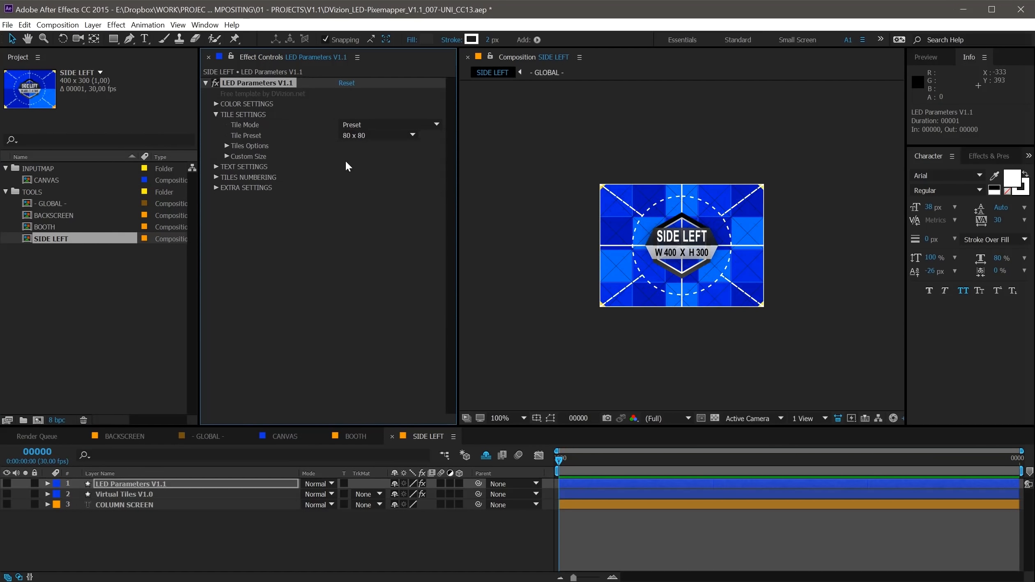
left_click(363, 125)
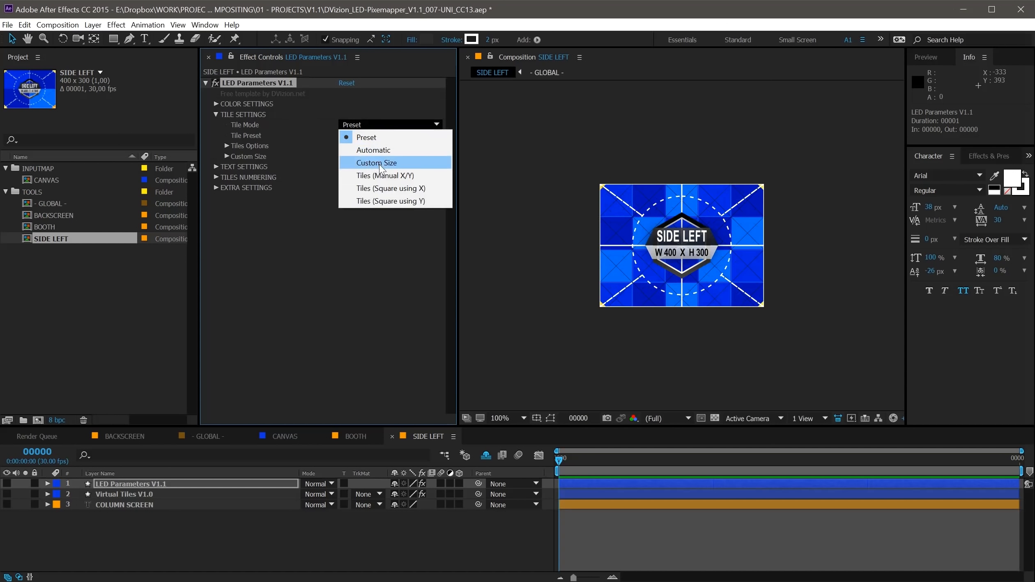
left_click(377, 188)
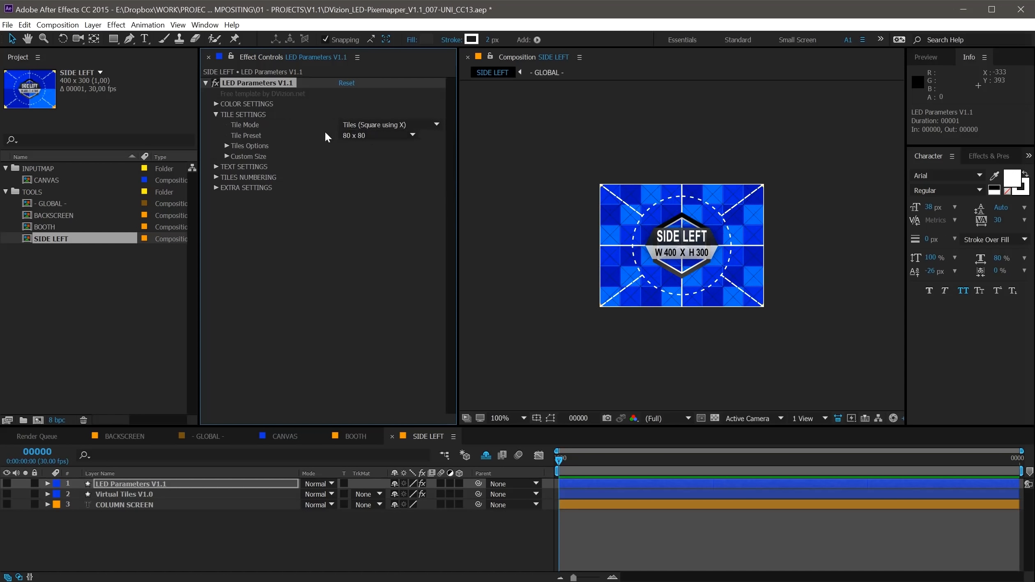
- Set the Color Preset of SIDE LEFT's LED Parameters V1.1 layer to Purple
left_click(215, 104)
left_click(370, 114)
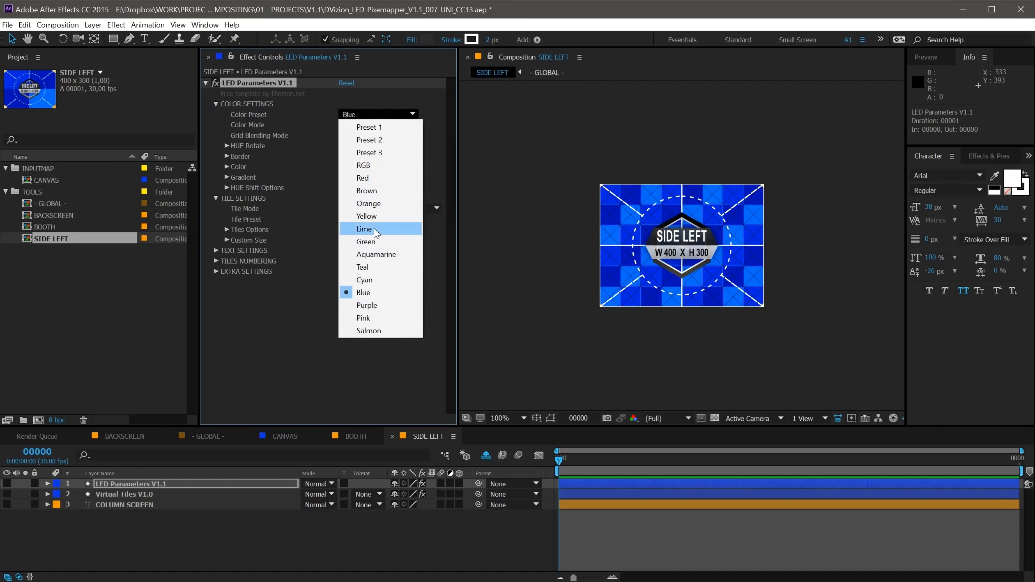
left_click(377, 306)
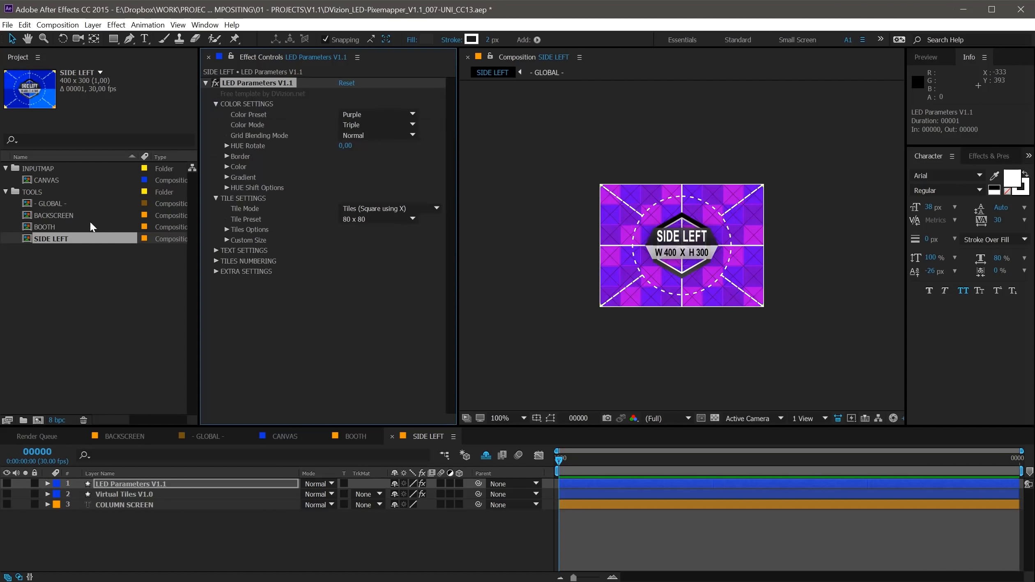
- Duplicate the SIDE LEFT composition and name the copy SIDE RIGHT
left_click(49, 240)
key("ctrl+d")
key("Return")
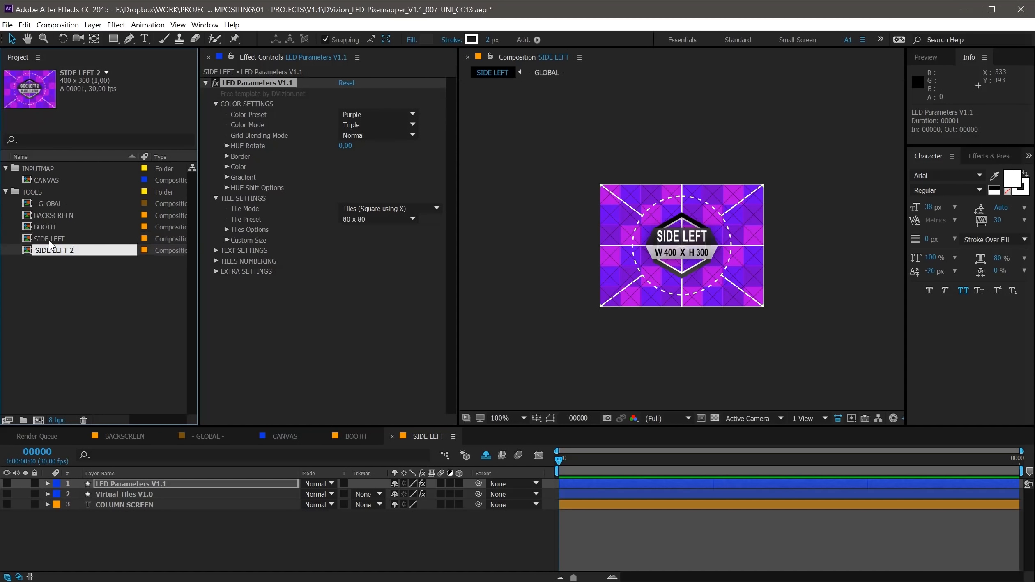
type("SIDE RIGHT")
key("Return")
- Open the SIDE RIGHT composition and set the Color Preset of its LED Parameters V1.1 layer to Green
double_click(67, 250)
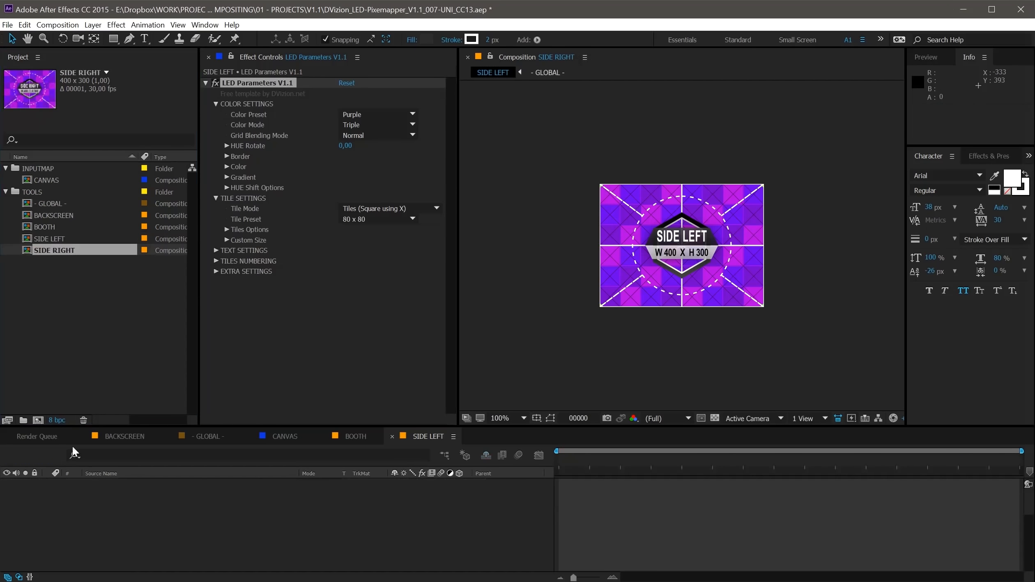
left_click(114, 484)
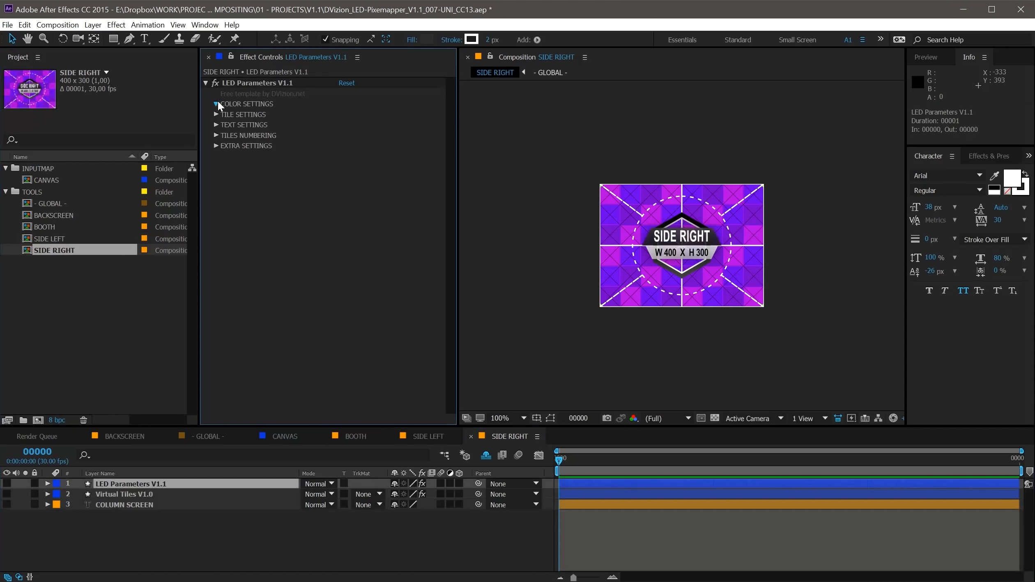
left_click(217, 104)
left_click(361, 115)
left_click(388, 241)
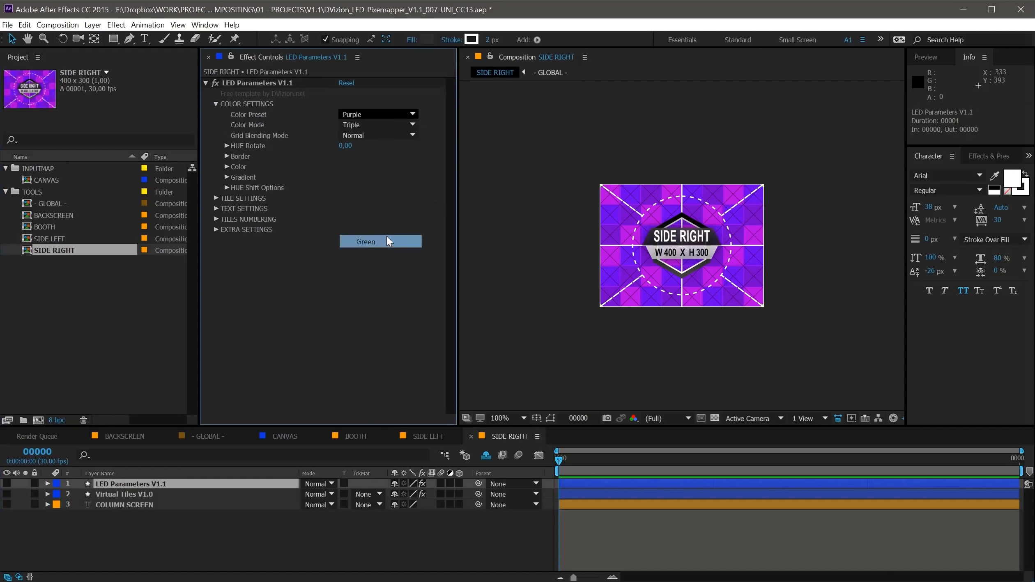
- Open the CANVAS composition, add BOOTH to it and place it centred below BACKSCREEN at position 960, 860
double_click(53, 179)
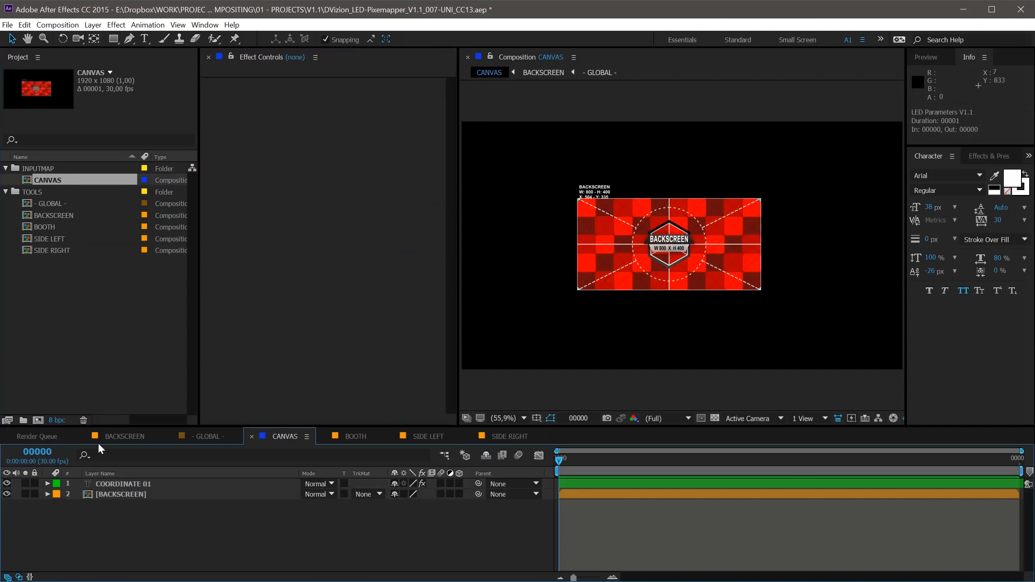
left_click_drag(50, 228, 146, 481)
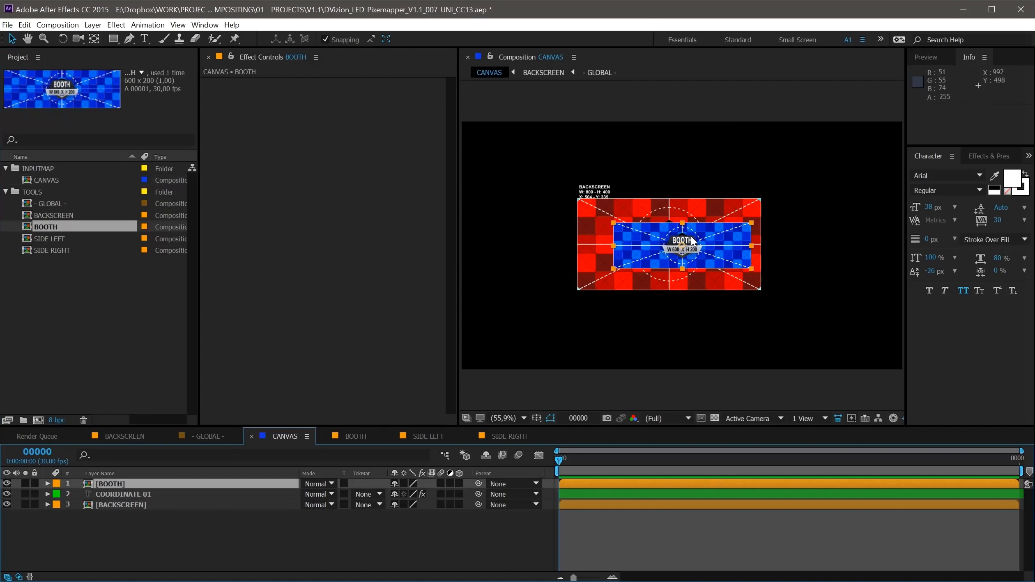
left_click_drag(707, 239, 708, 314)
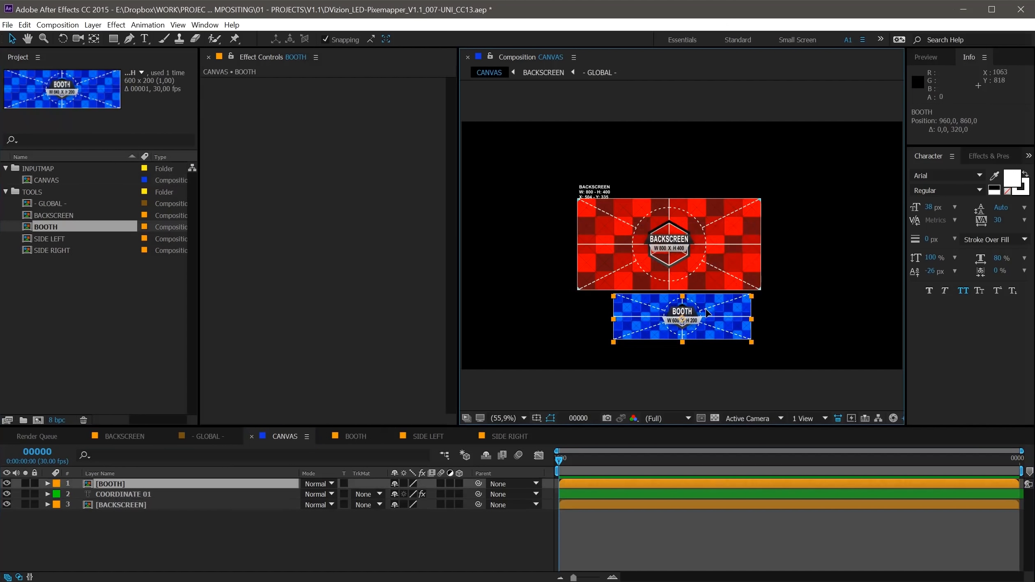
- Reset the position of the BACKSCREEN layer in CANVAS and move it straight up to about 960, 504
left_click(700, 268)
key("p")
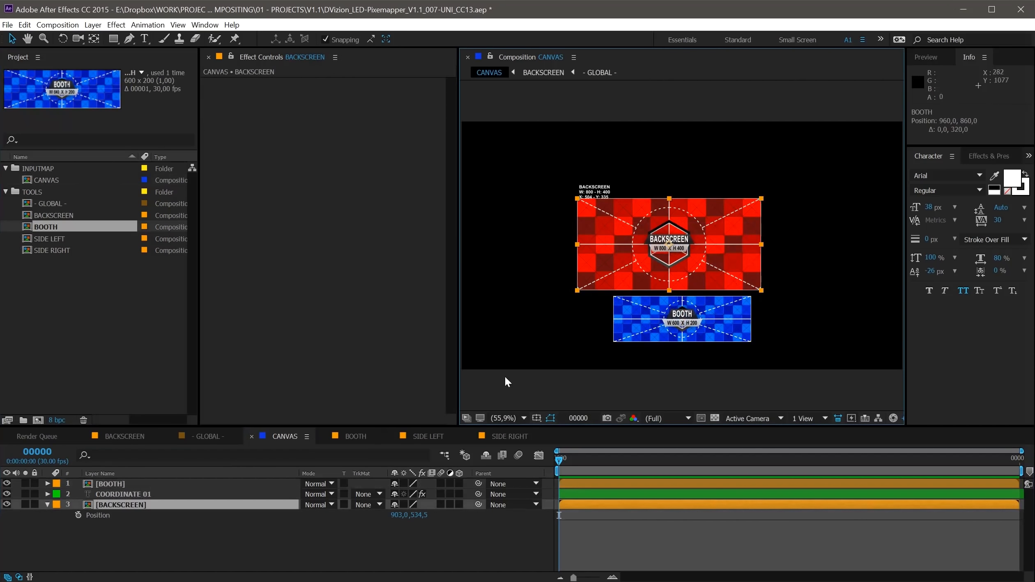
right_click(106, 515)
left_click(123, 522)
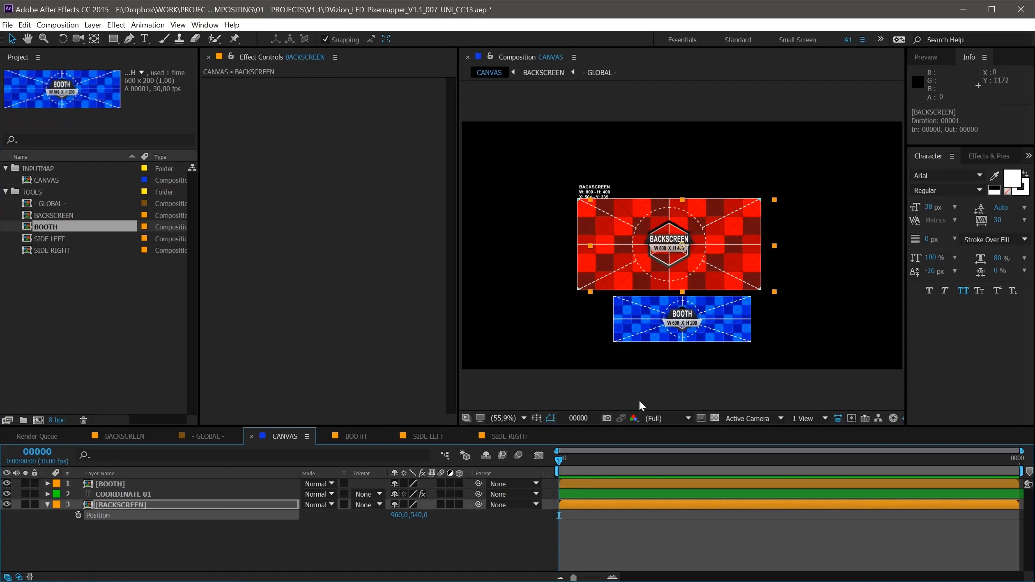
left_click_drag(703, 266, 681, 264)
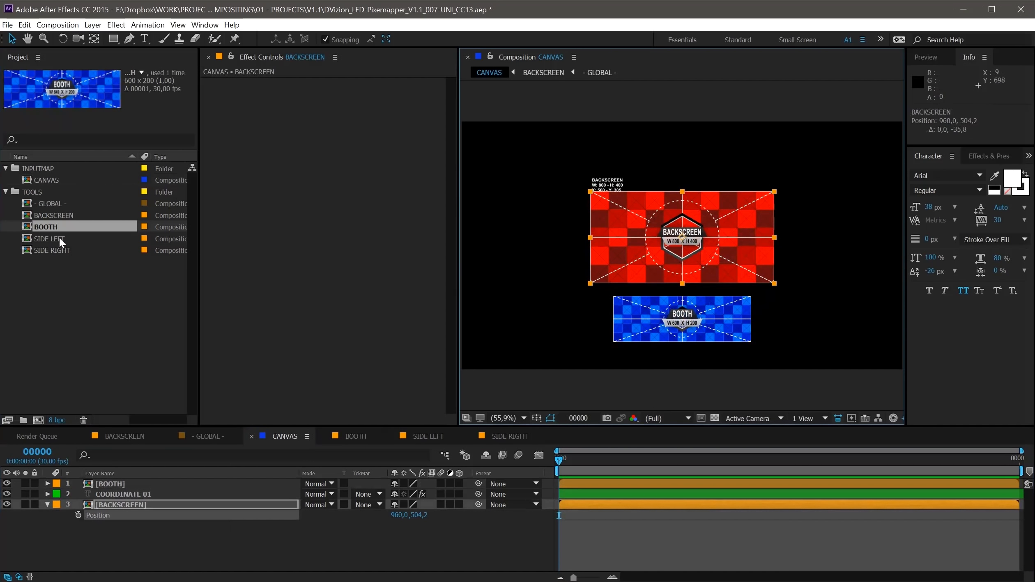
- Add SIDE LEFT to CANVAS beside BACKSCREEN's left edge and nudge it 40 px outward to about 320, 504
left_click_drag(60, 238, 578, 239)
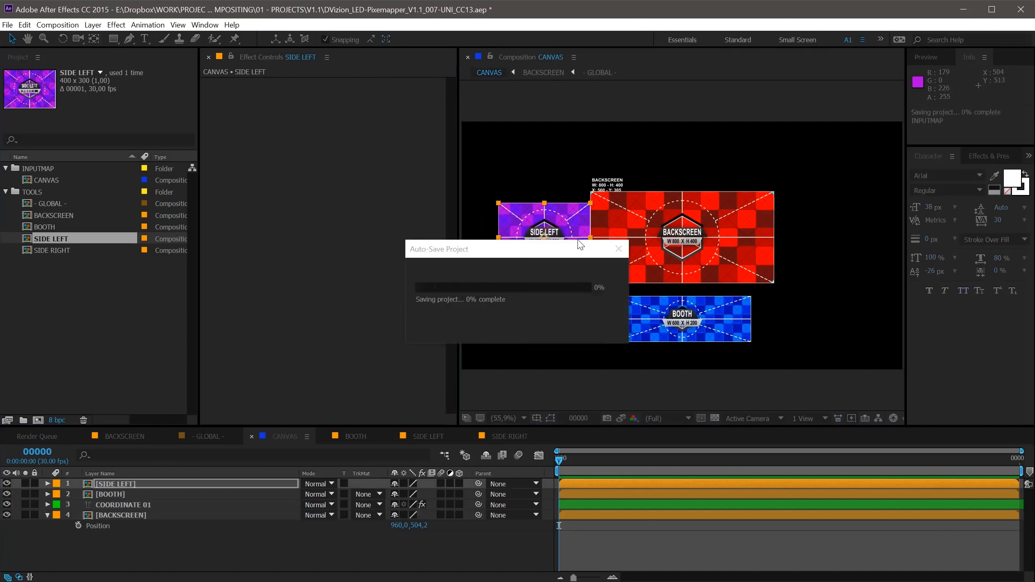
key("shift+Left")
key("shift+Left")
key("shift+Left")
key("shift+Left")
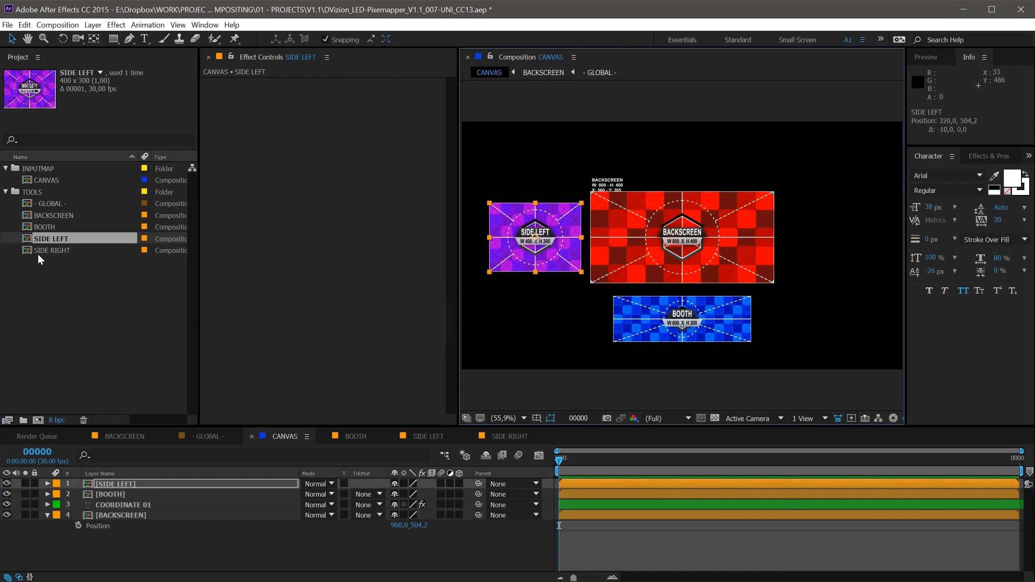
- Add SIDE RIGHT to CANVAS beside BACKSCREEN's right edge and nudge it 40 px outward to about 1600, 504
left_click_drag(39, 253, 785, 244)
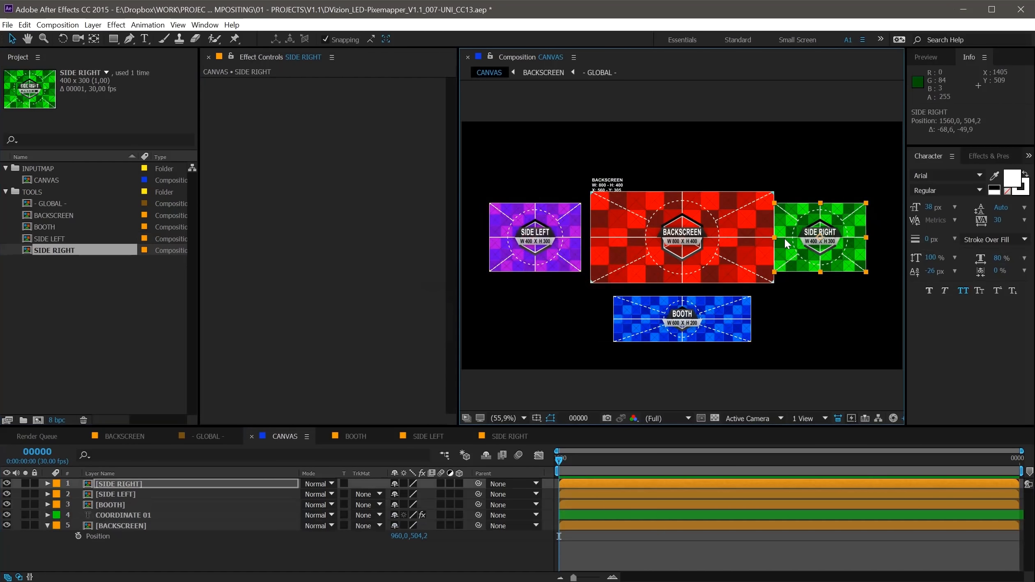
key("shift+Right")
key("shift+Right")
key("shift+Right")
key("shift+Right")
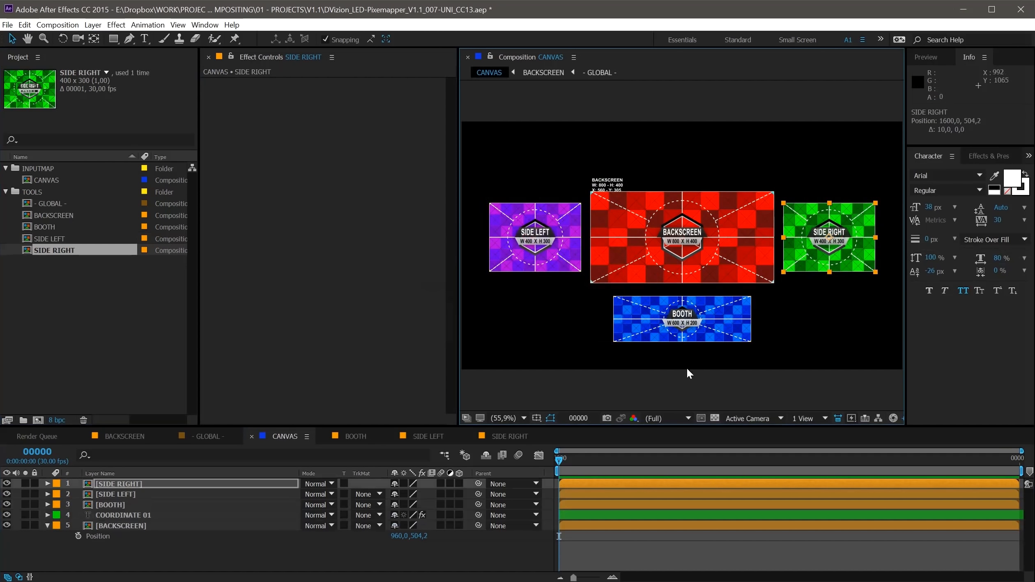
- Move the COORDINATE 01 label layer to the top of the CANVAS layer stack and view the composition at 100%
left_click(680, 378)
left_click(616, 183)
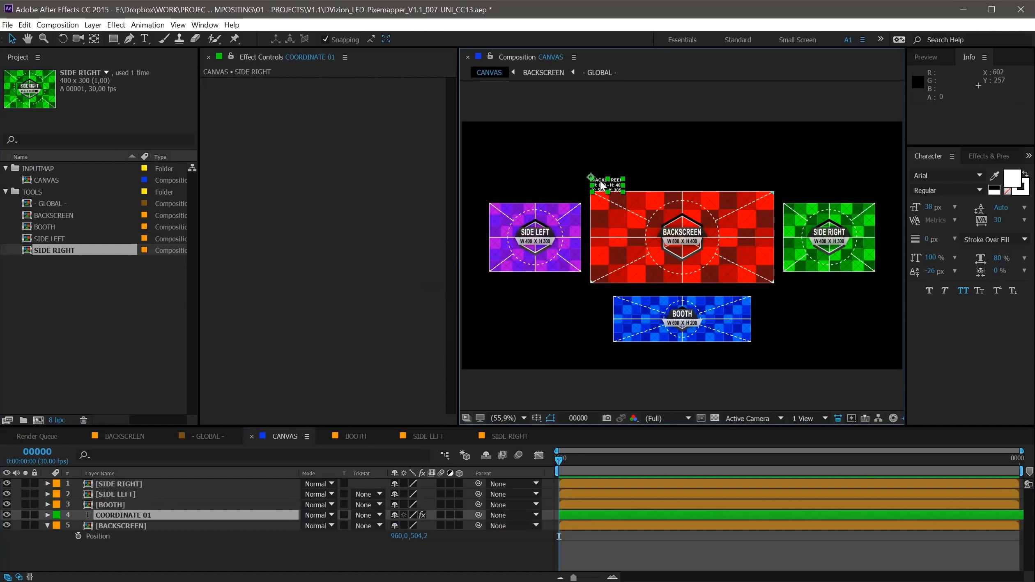
left_click_drag(125, 513, 145, 479)
key("slash")
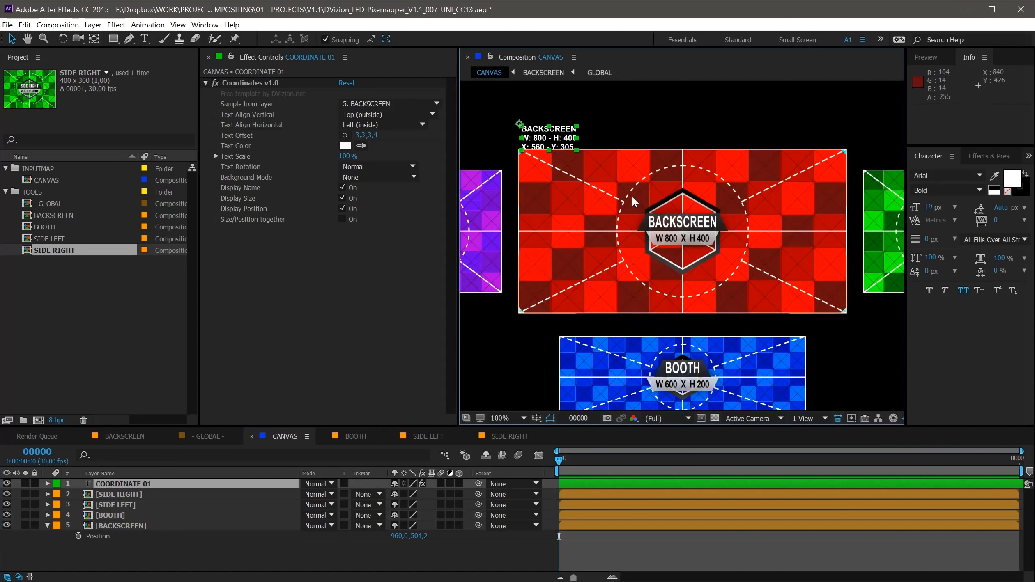
- Review COORDINATE 01's sample layer and text alignment options and set its Text Align Vertical to Top (inside)
left_click(358, 104)
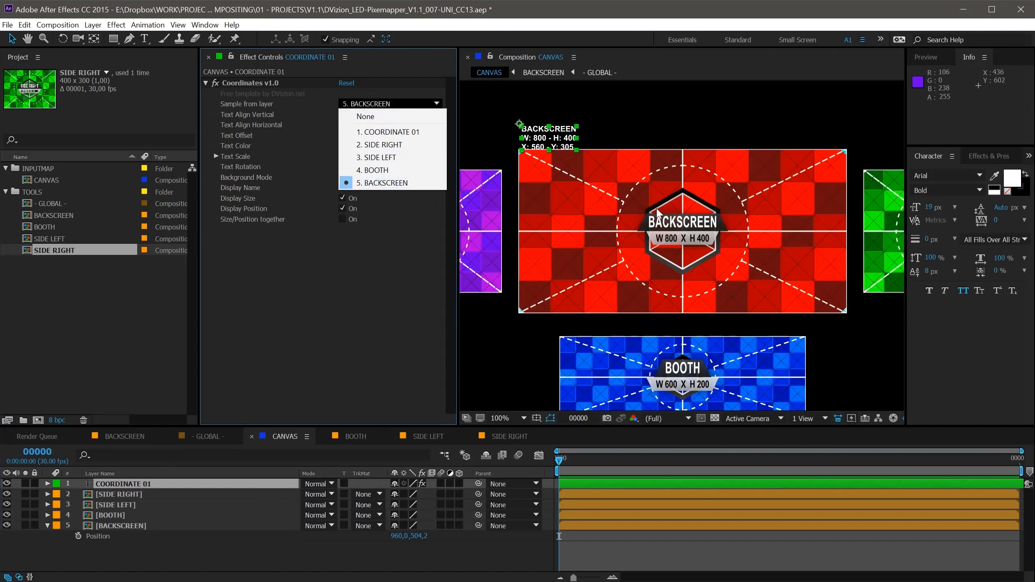
left_click(291, 248)
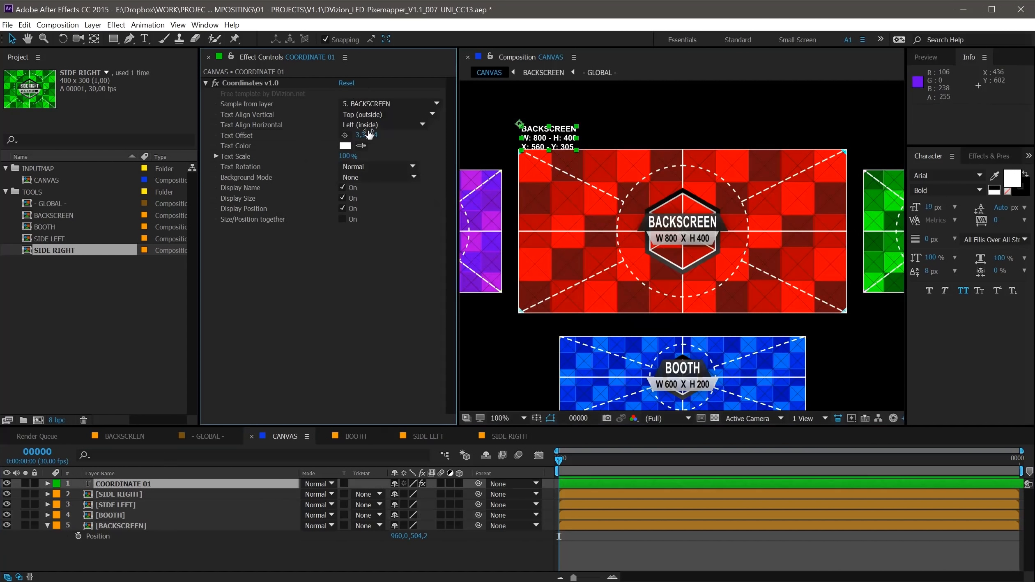
left_click(374, 115)
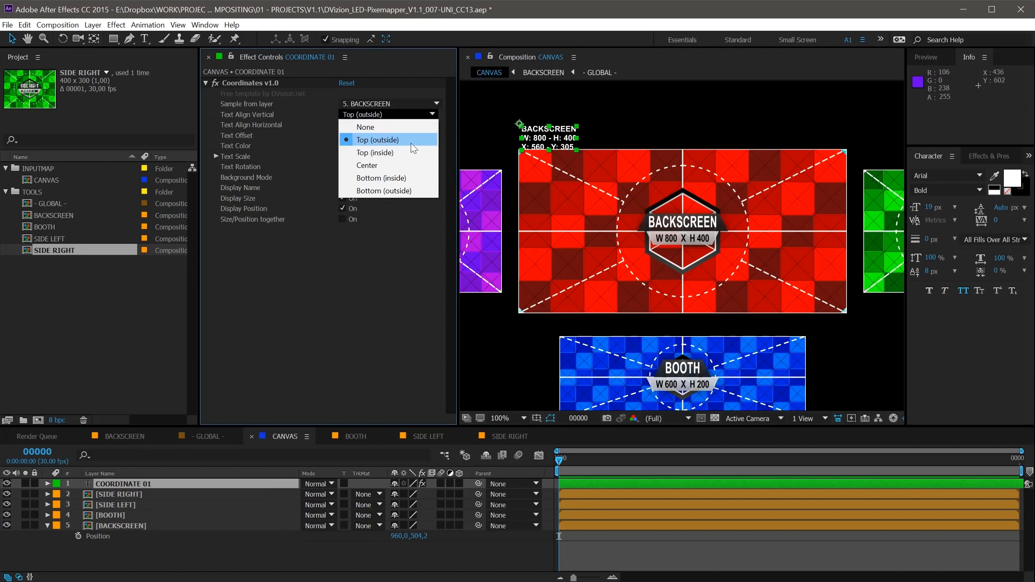
left_click(268, 110)
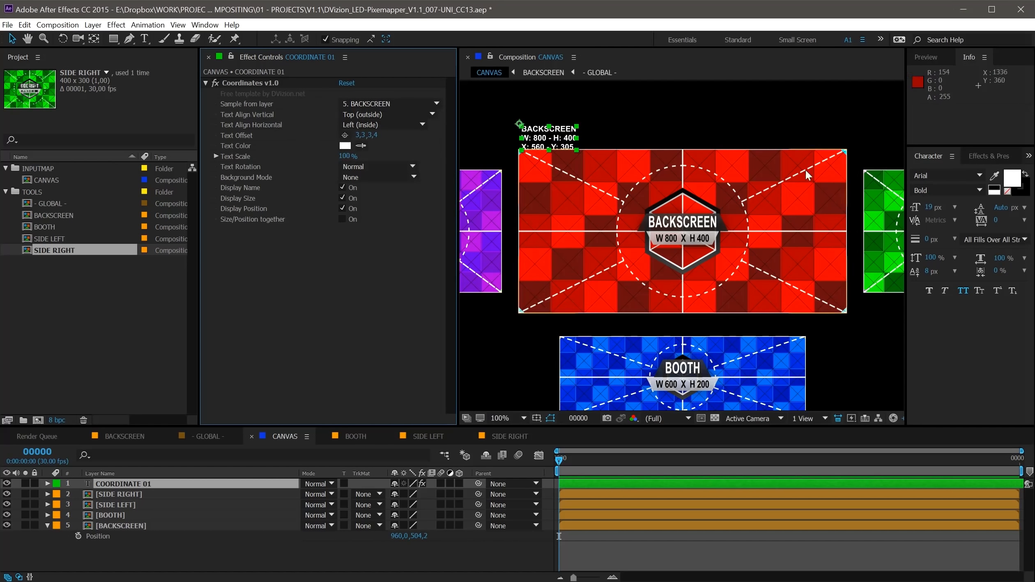
left_click(351, 126)
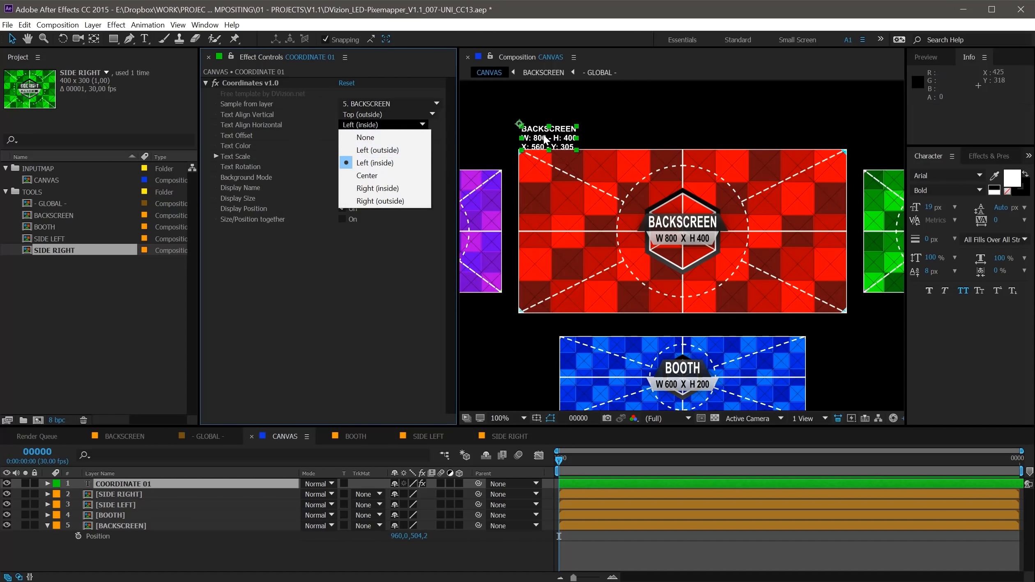
left_click(370, 124)
left_click(369, 115)
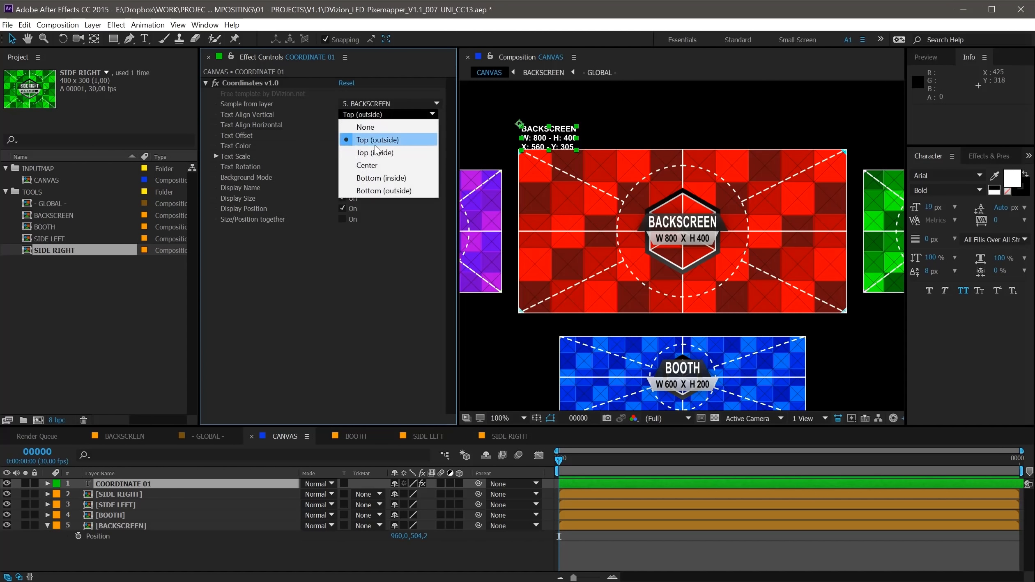
left_click(379, 154)
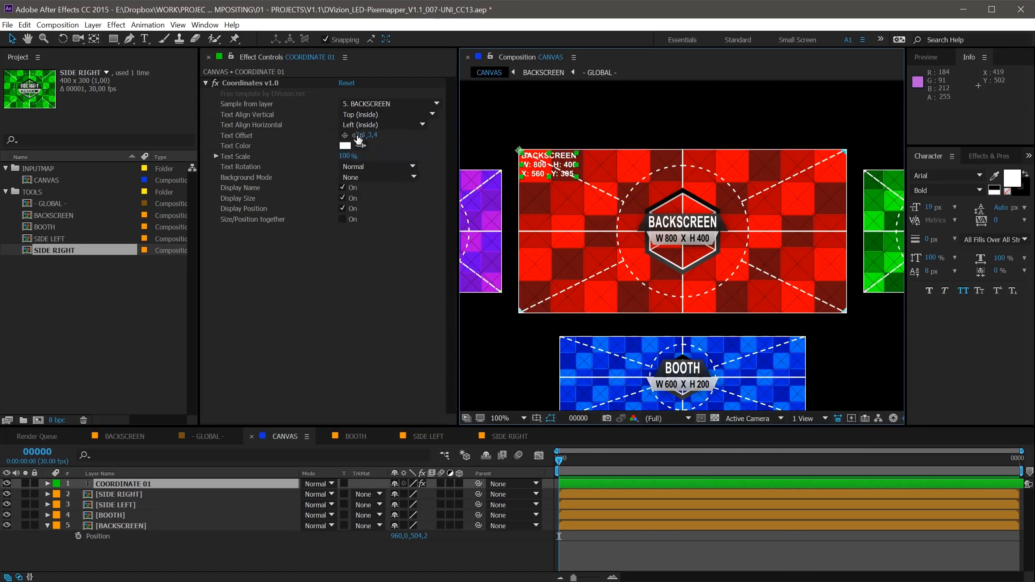
- Try the Drop Shadow background on COORDINATE 01, and settle on Stroke as its Background Mode
left_click(351, 176)
left_click(363, 203)
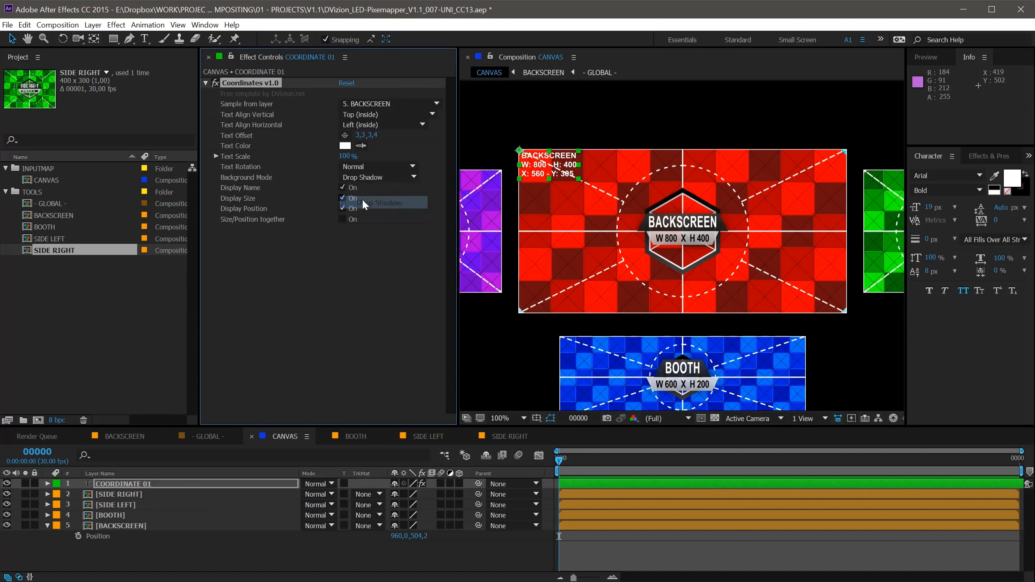
left_click(371, 179)
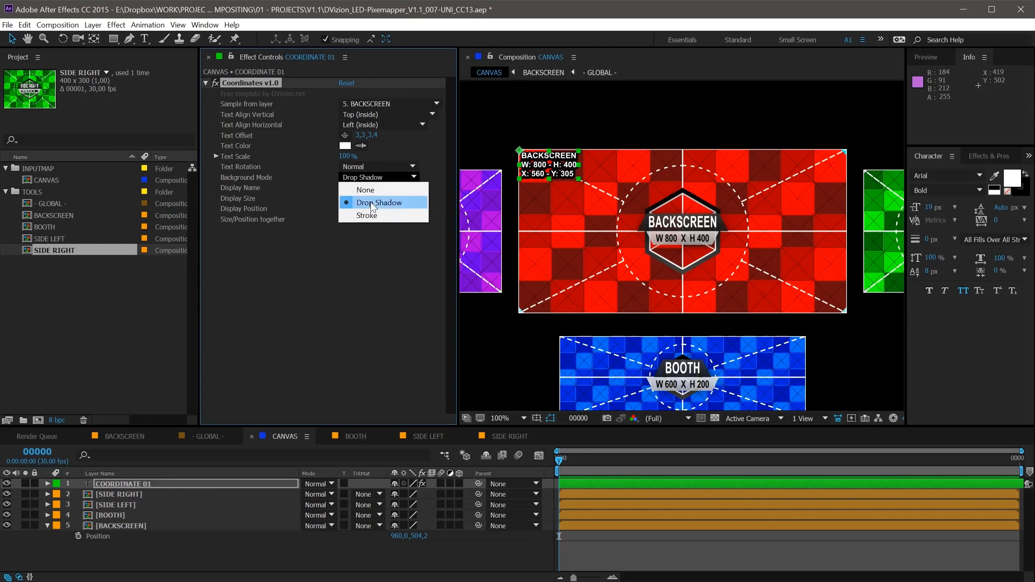
left_click(372, 216)
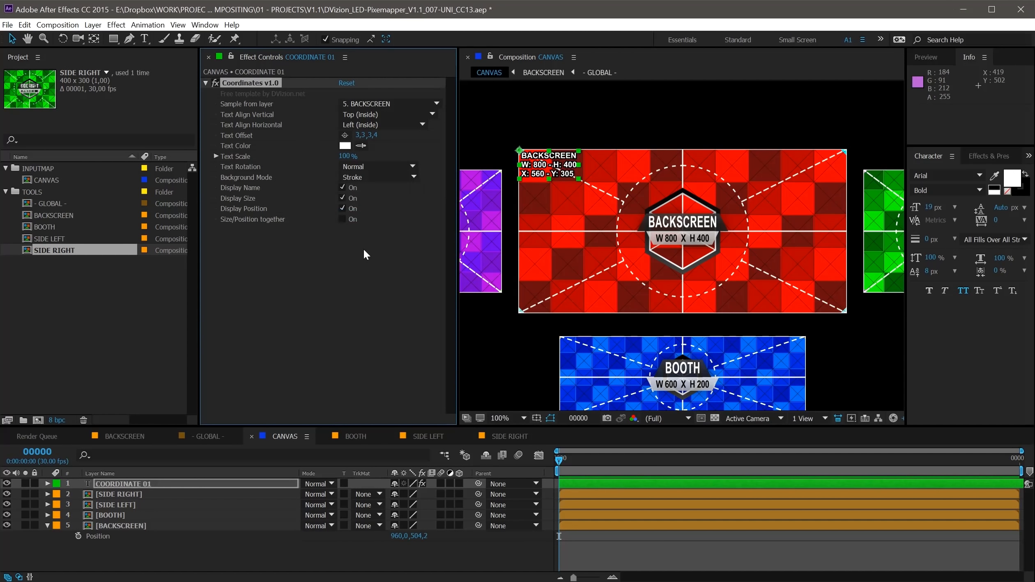
- Align the BACKSCREEN label above its screen, with Text Align Vertical at Top (outside) and Text Align Horizontal at Center
left_click(361, 124)
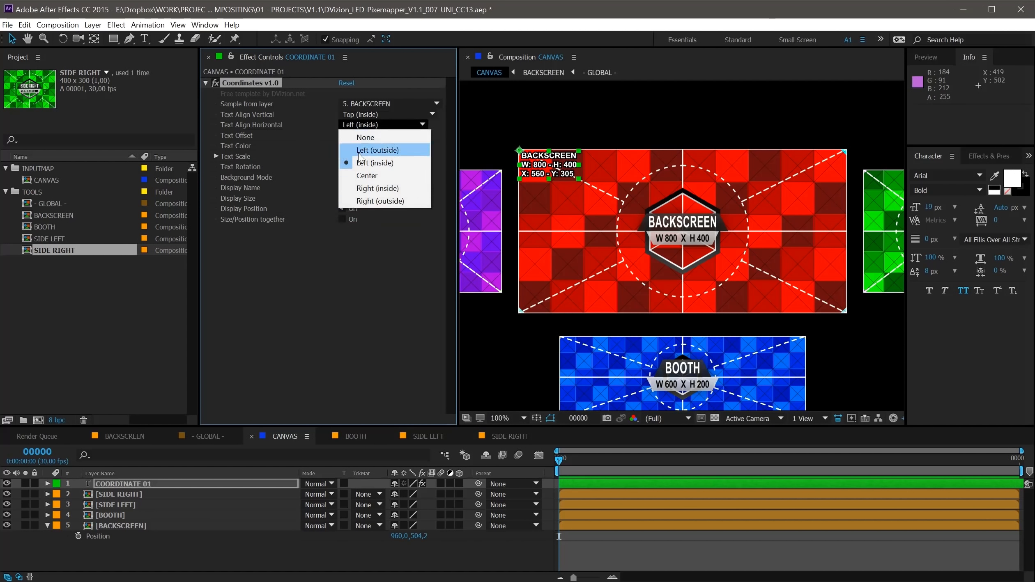
left_click(379, 151)
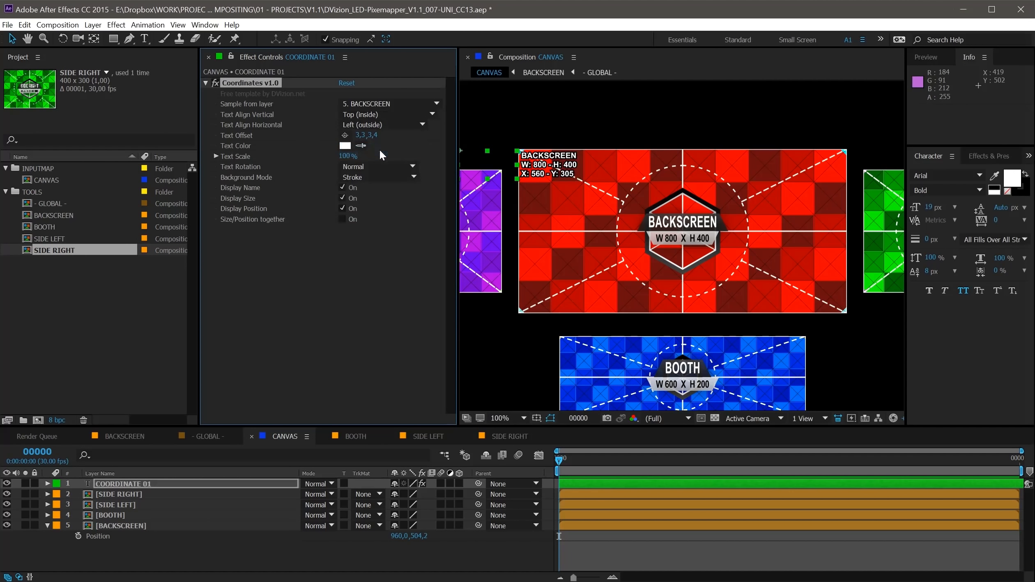
left_click(358, 114)
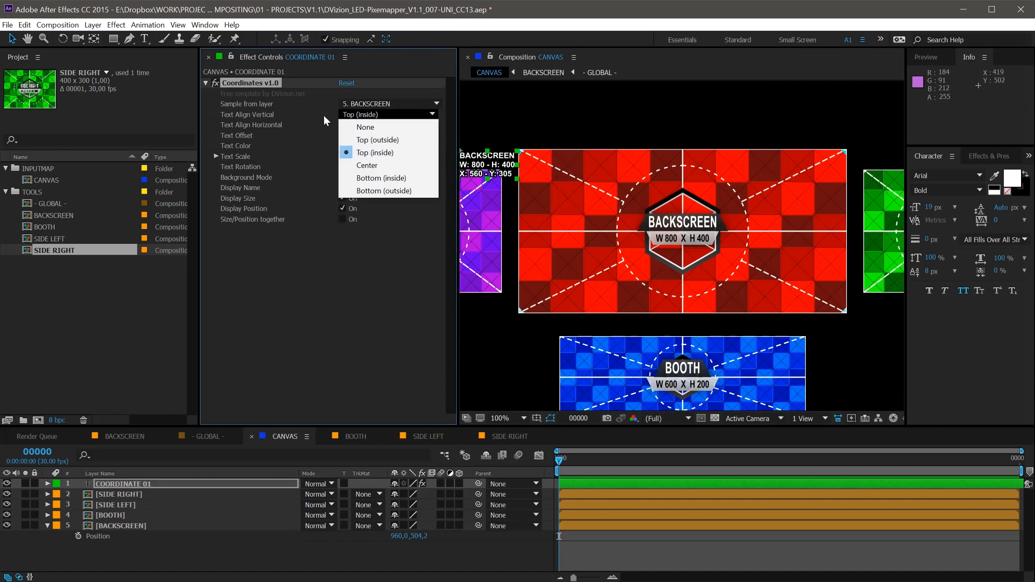
left_click(362, 140)
left_click(360, 125)
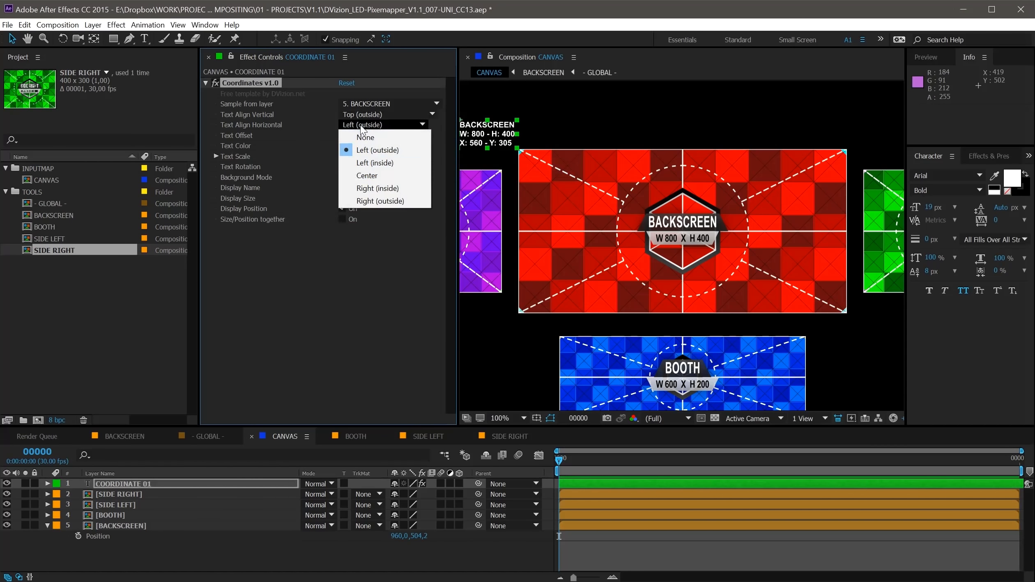
left_click(378, 177)
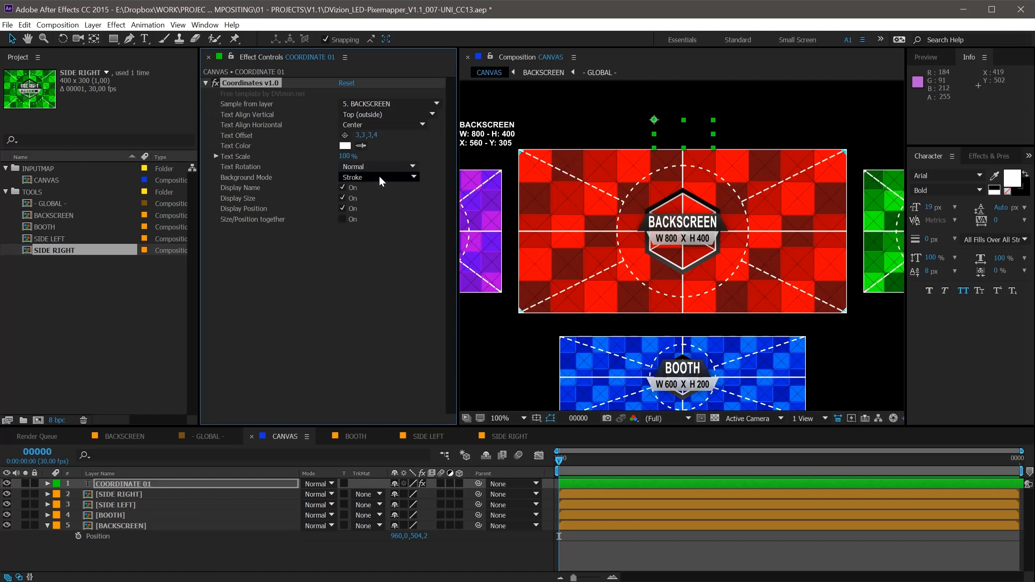
- Duplicate the COORDINATE 01 layer and make the copy sample from the BOOTH layer
left_click(140, 483)
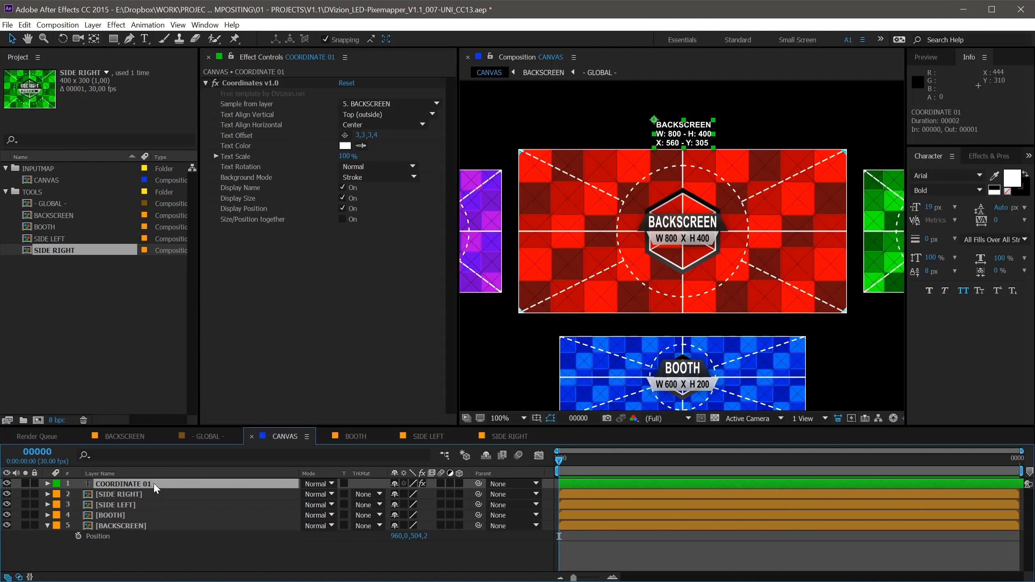
key("ctrl+d")
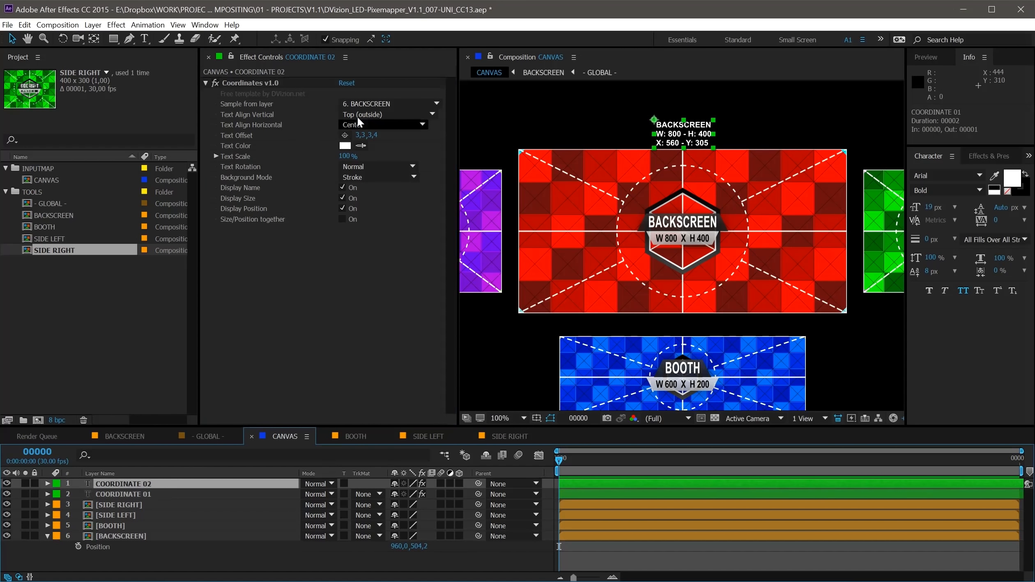
left_click(365, 103)
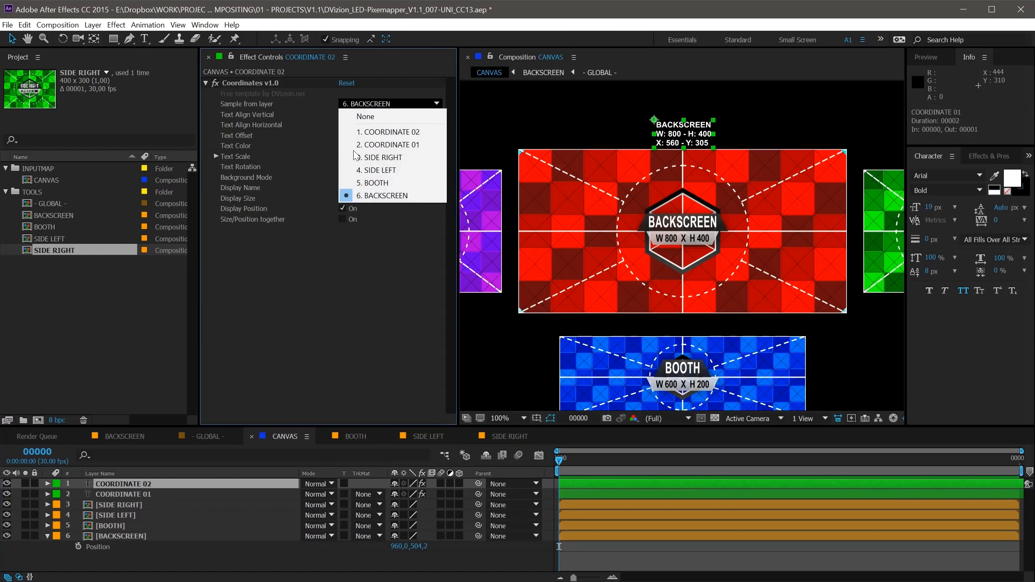
left_click(381, 184)
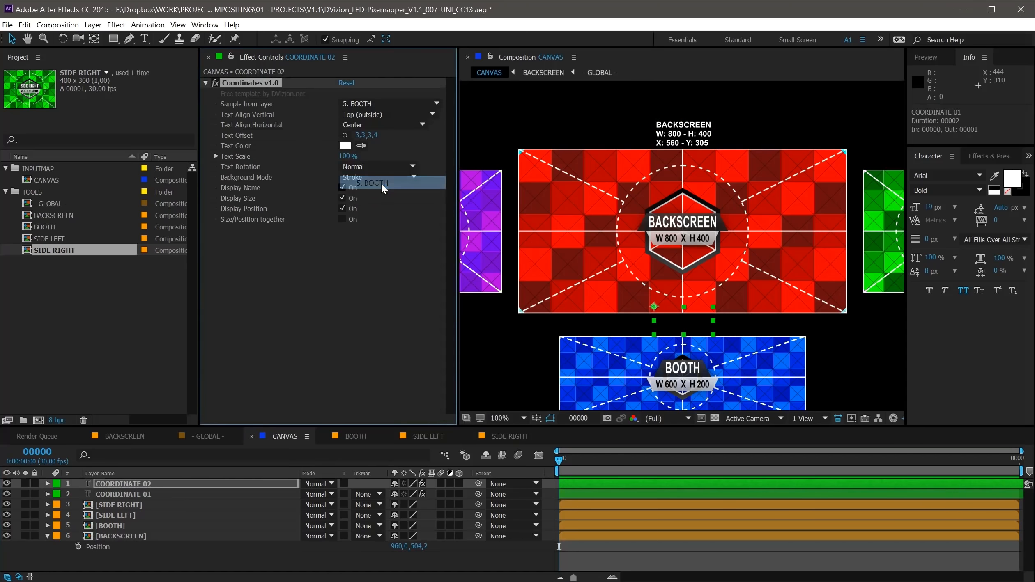
- Place the BOOTH label beside its screen, with vertical text alignment at Center and horizontal at Right (outside)
left_click(840, 338)
left_click_drag(766, 318, 684, 272)
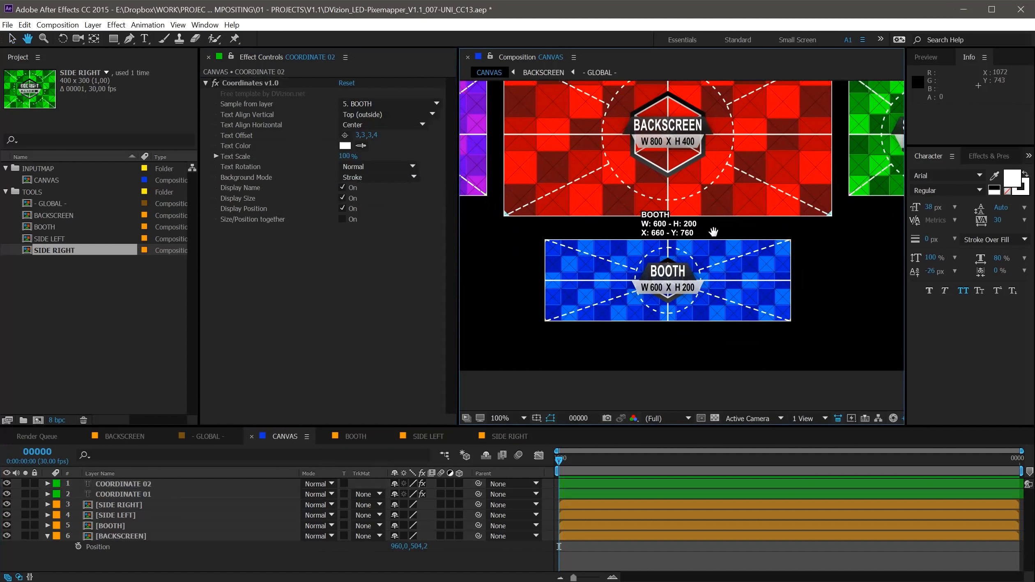
left_click_drag(676, 308, 708, 301)
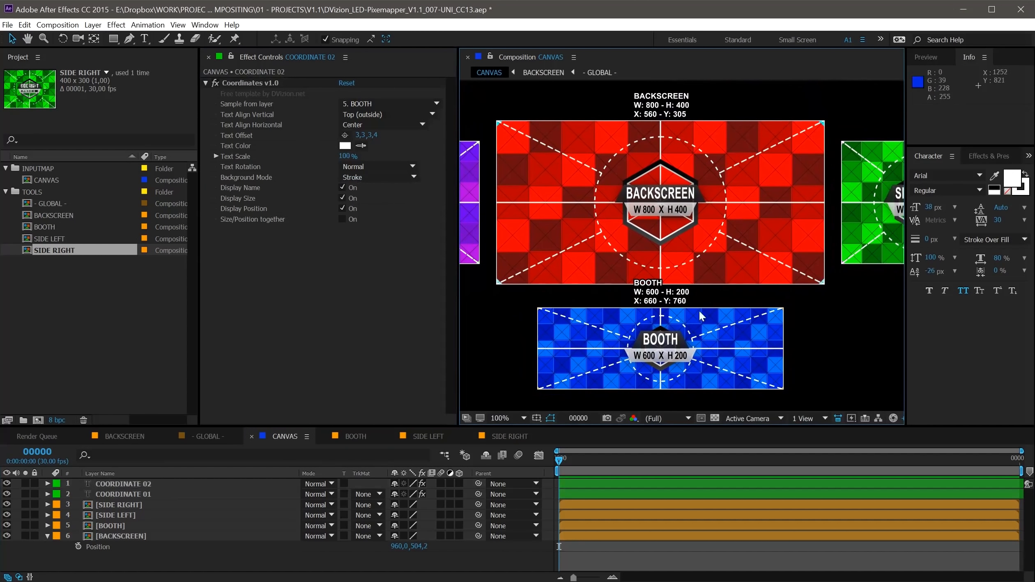
left_click(371, 114)
left_click(371, 166)
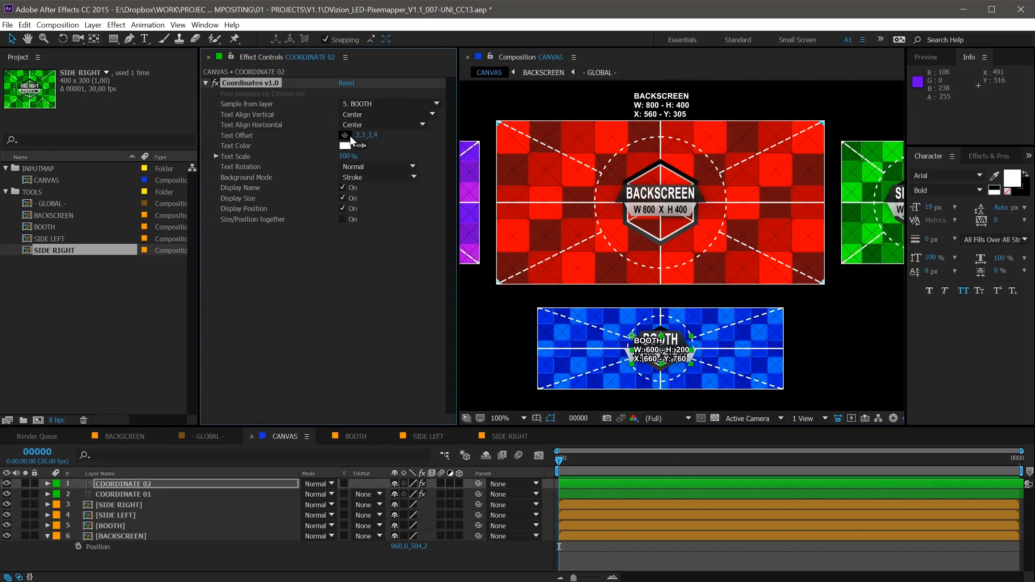
left_click(373, 123)
left_click(367, 201)
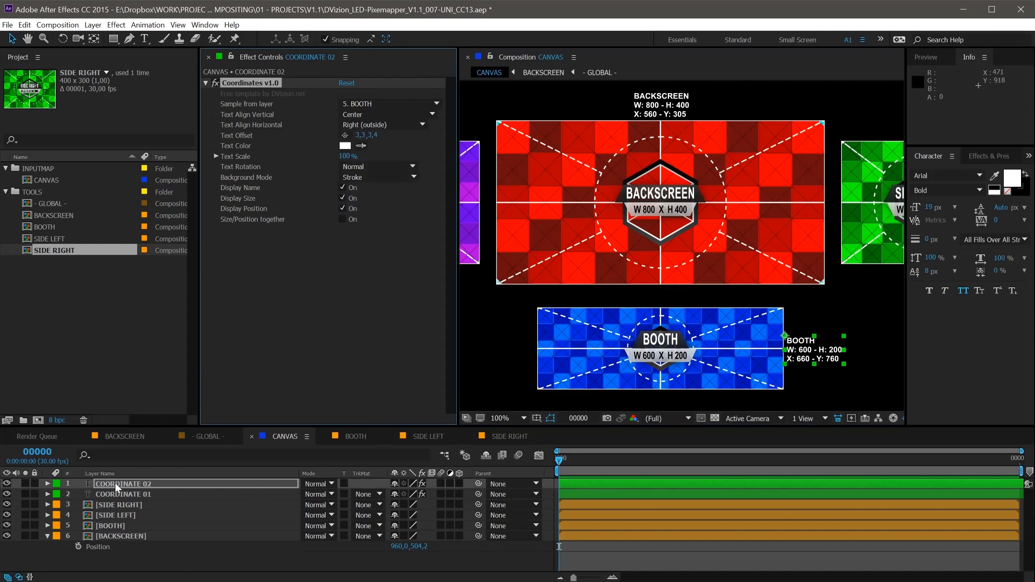
- Duplicate the BOOTH coordinate label layer and make the copy sample from SIDE LEFT
key("ctrl+d")
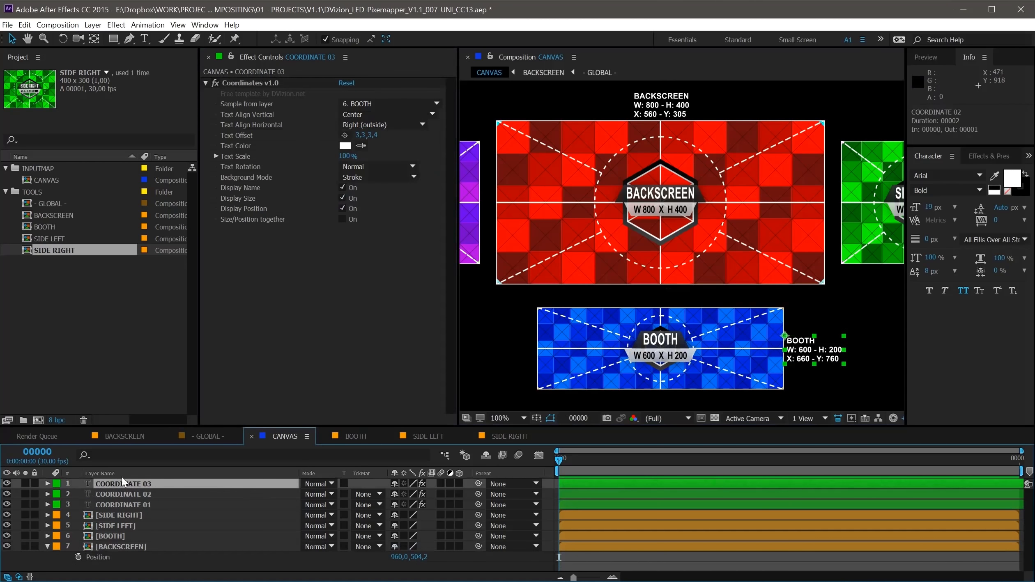
left_click(370, 101)
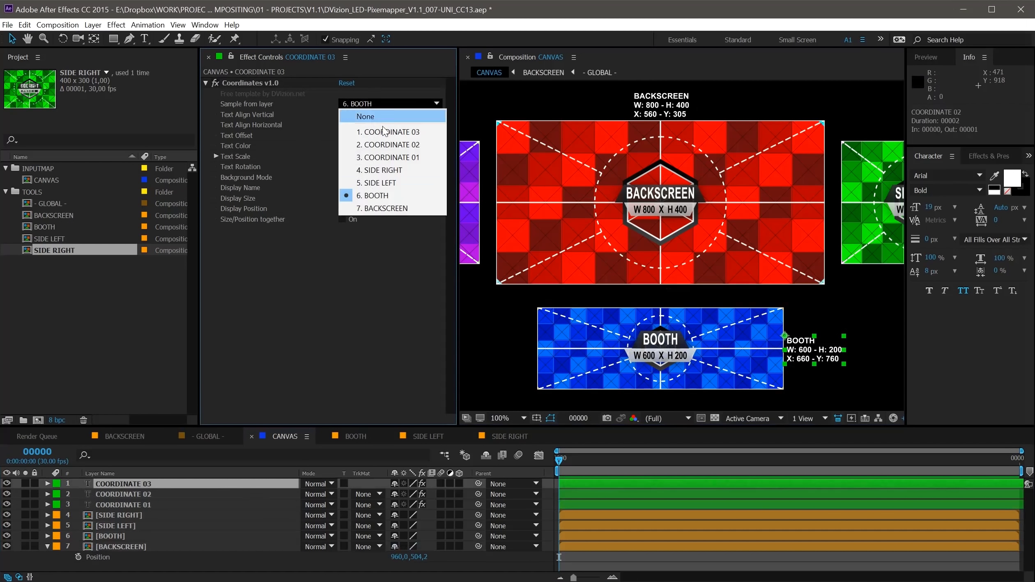
left_click(401, 179)
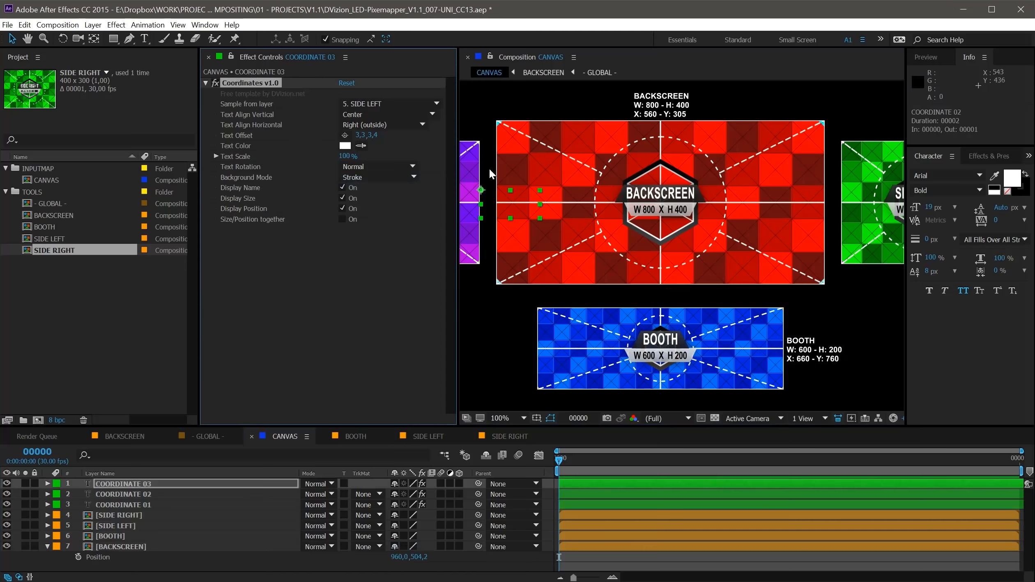
- Place the SIDE LEFT label beneath its screen, with horizontal text alignment at Center and vertical at Bottom (outside)
left_click(487, 303)
key("space")
left_click_drag(542, 201, 755, 215)
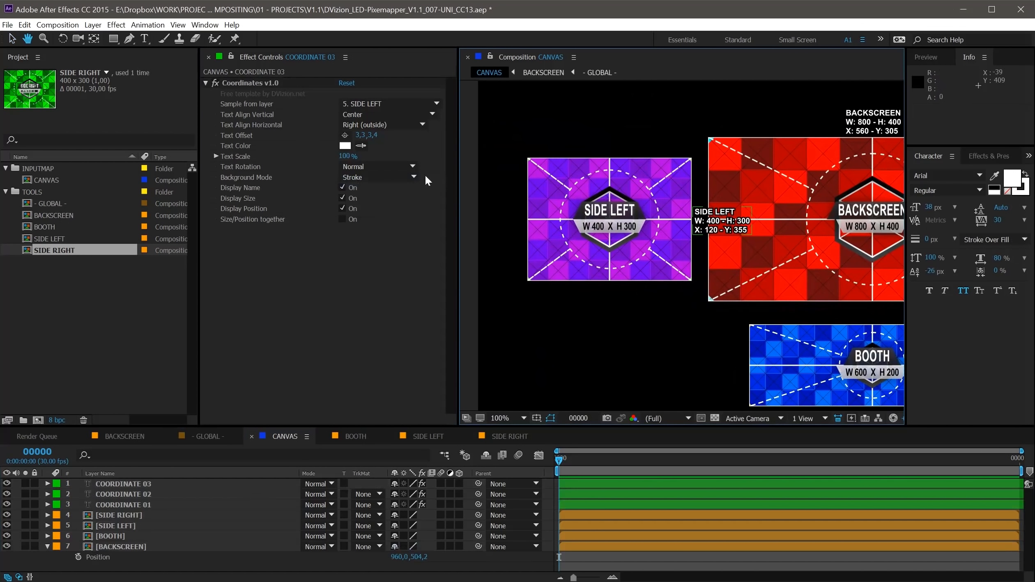
left_click(365, 123)
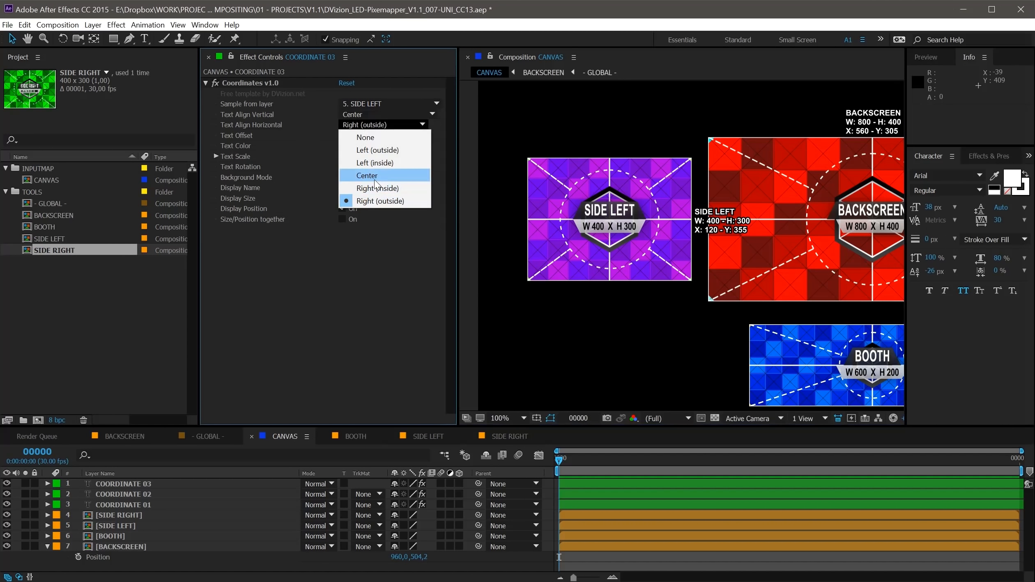
left_click(374, 180)
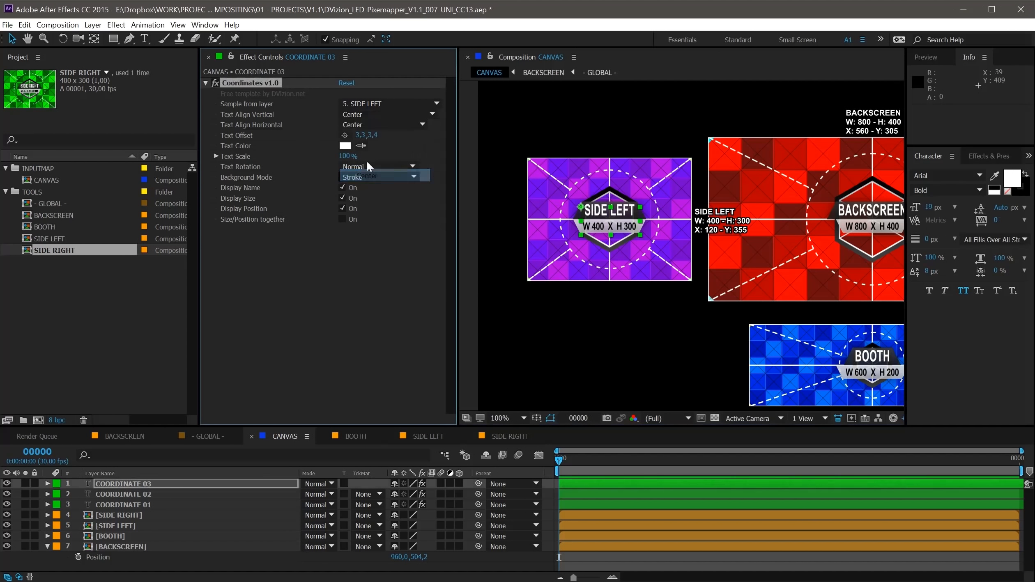
left_click(359, 117)
left_click(365, 190)
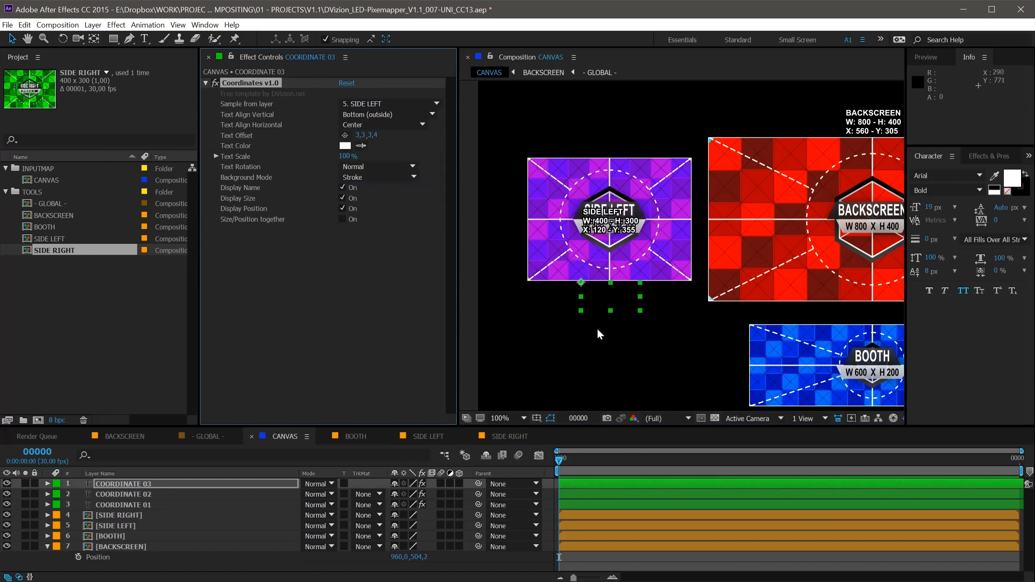
- Duplicate the SIDE LEFT coordinate label layer and make the copy sample from SIDE RIGHT
left_click(148, 481)
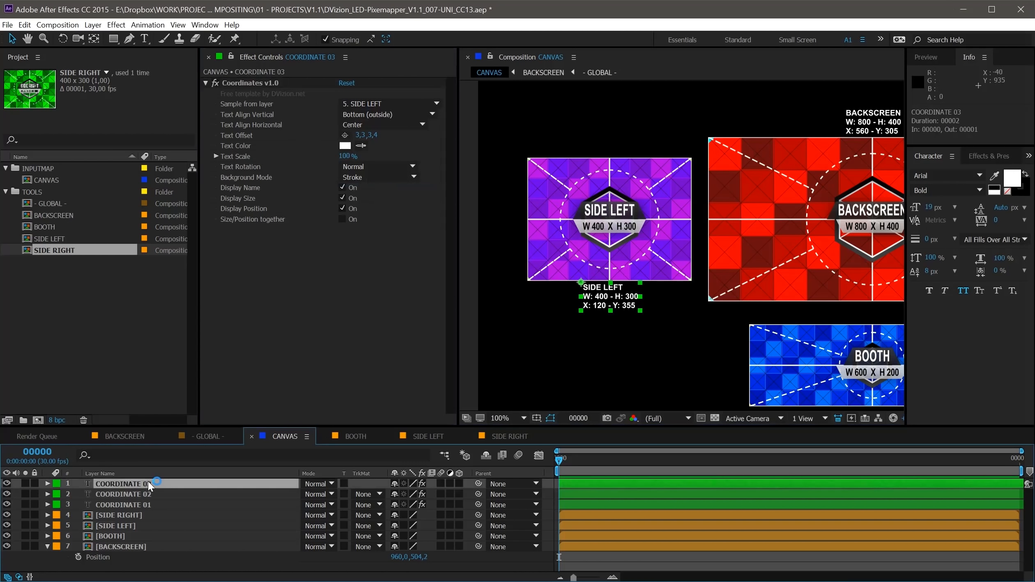
key("ctrl+d")
left_click(376, 103)
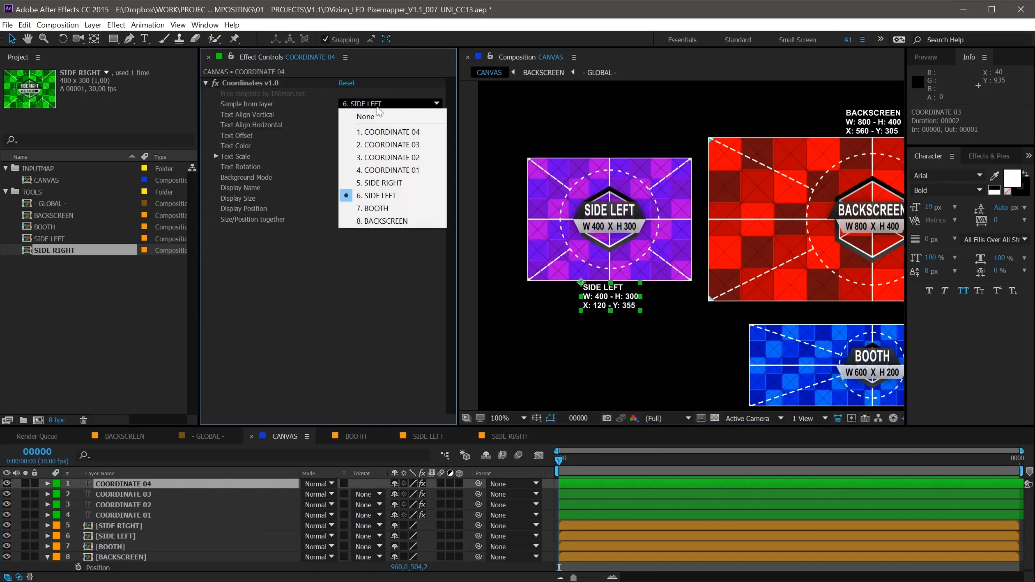
left_click(370, 180)
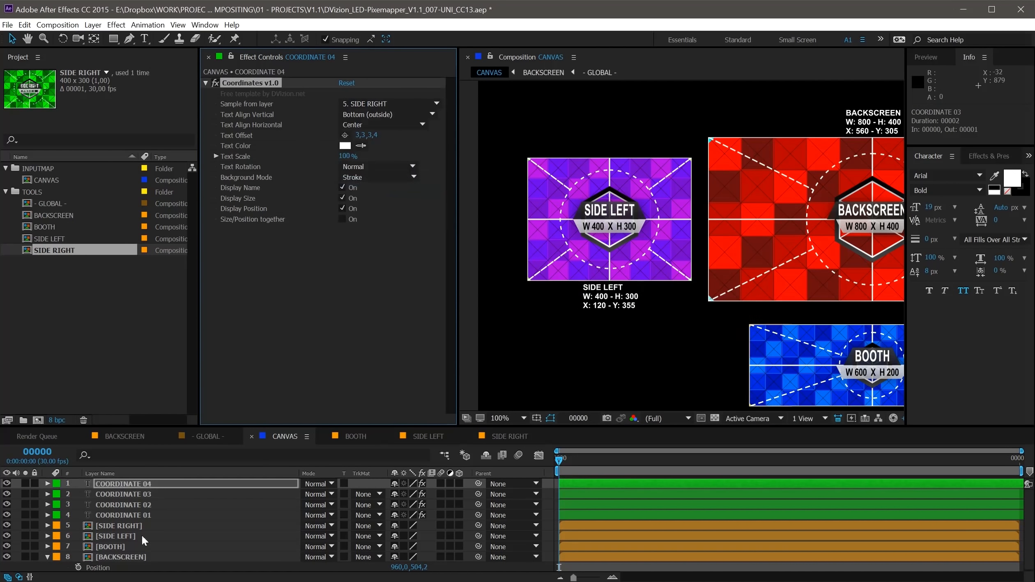
- Examine the coordinate labels of all four screens across the CANVAS composition at 50% and 100%
key("ctrl+shift+a")
key("space")
left_click_drag(784, 251, 610, 258)
scroll(653, 257, "down", 1)
left_click_drag(690, 243, 677, 240)
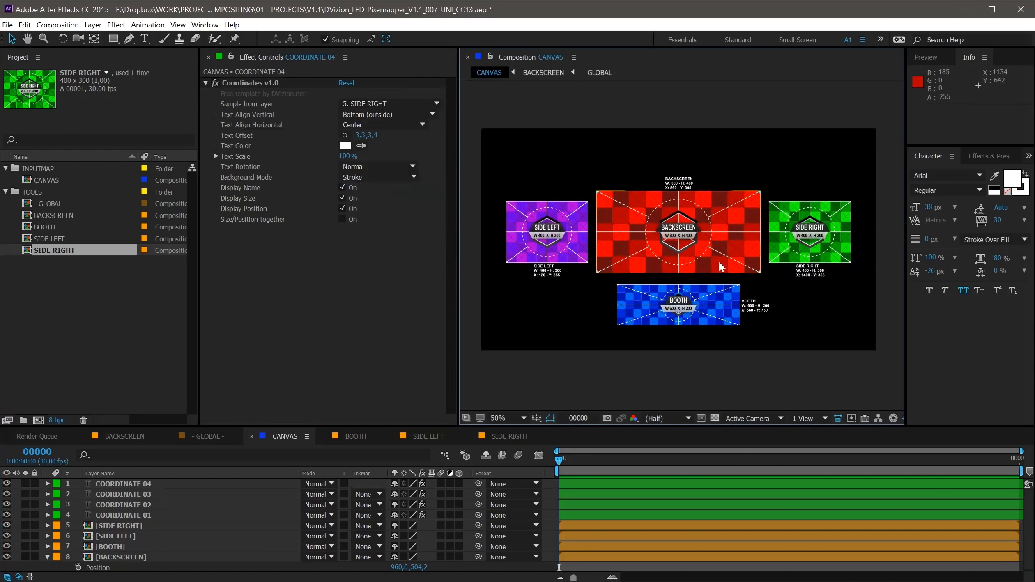
scroll(835, 275, "up", 1)
key("space")
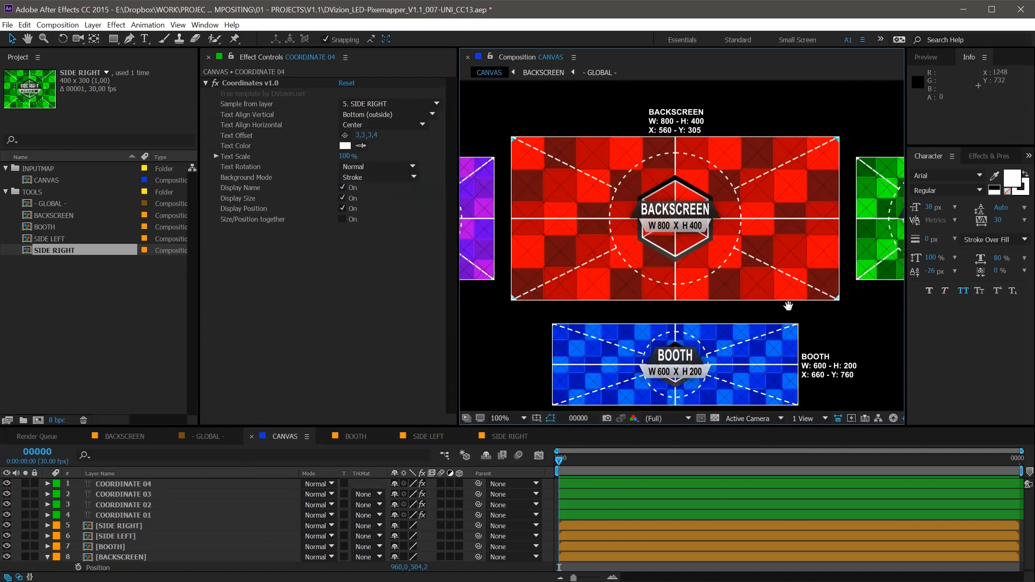
left_click_drag(786, 299, 685, 276)
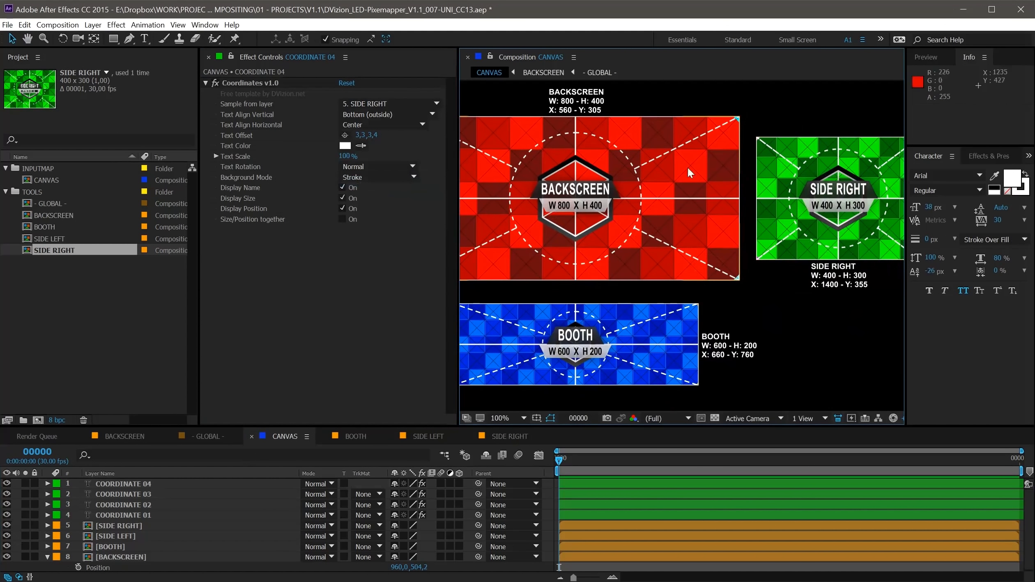
key("space")
left_click_drag(597, 213, 743, 223)
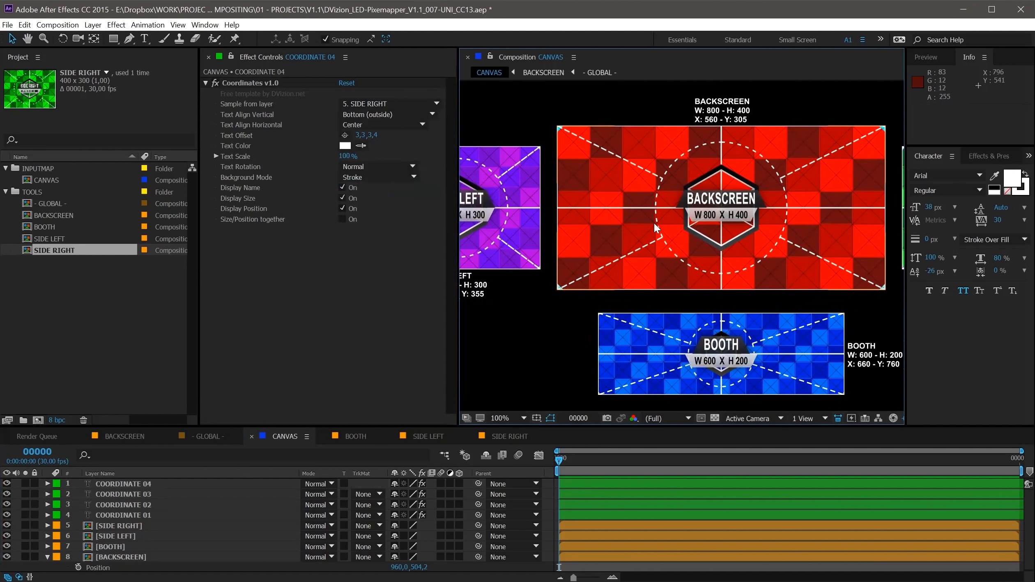
- Move BACKSCREEN freehand to about 925, 483 and rescale it to about 94% by 96% to test its coordinate label
left_click(696, 342)
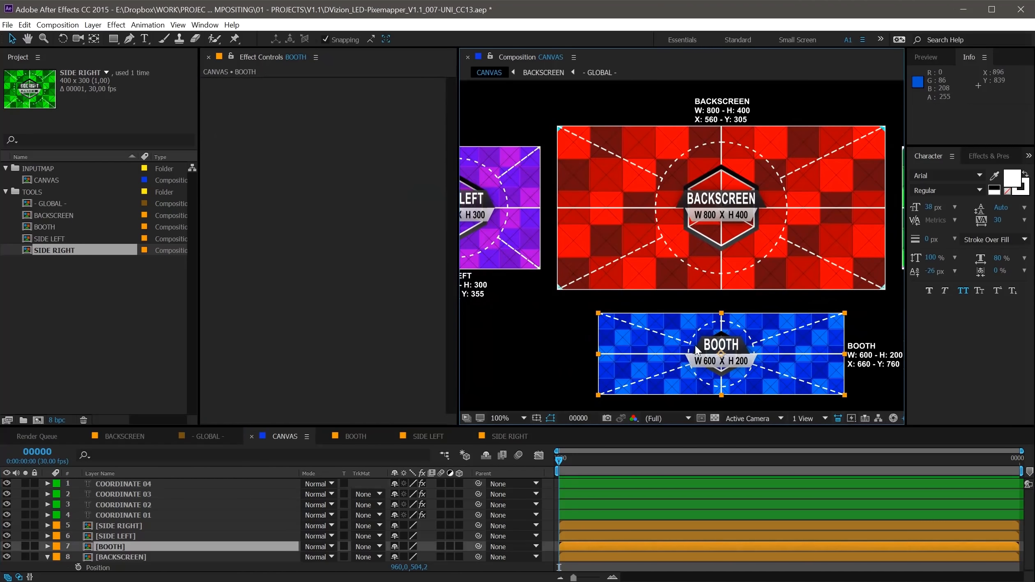
left_click(730, 253)
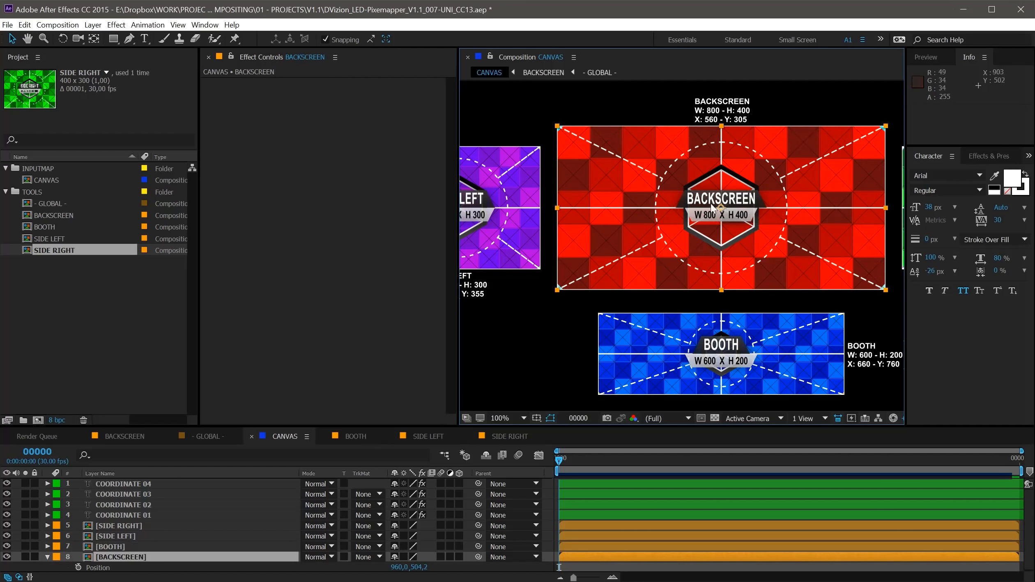
mouse_move(710, 241)
left_mouse_down()
mouse_move(700, 244)
mouse_move(704, 233)
left_mouse_up()
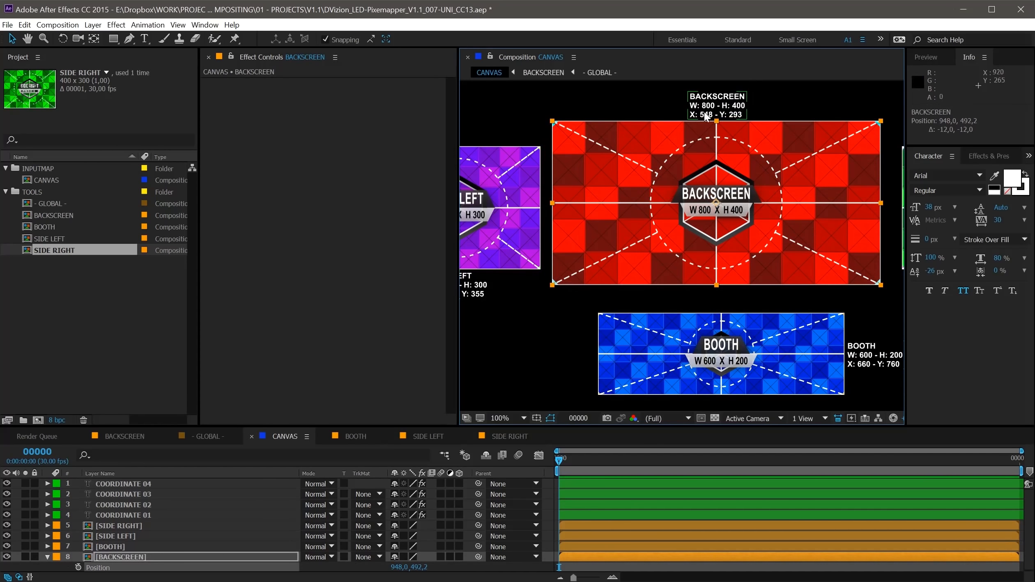
left_click_drag(659, 173, 690, 150)
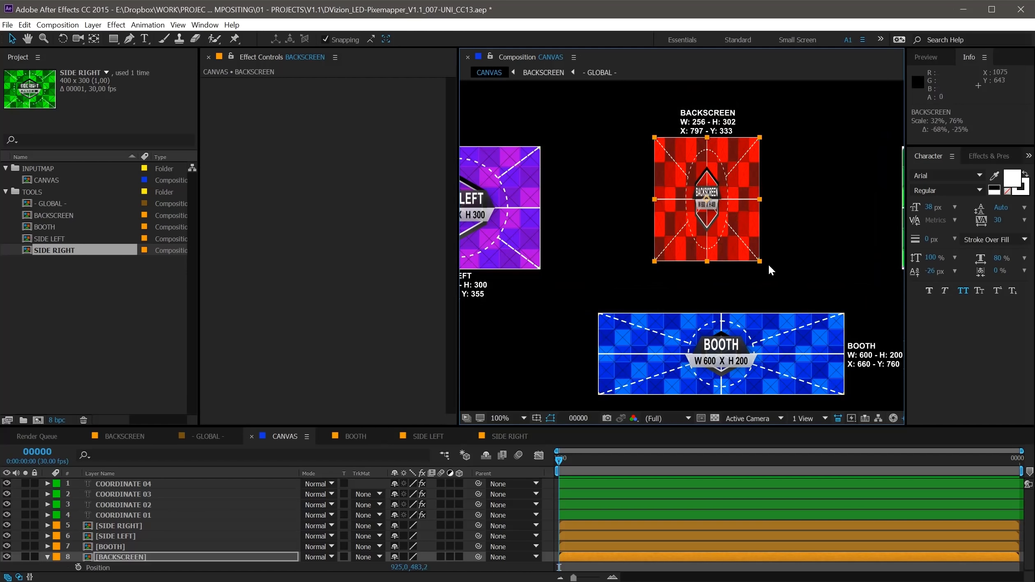
left_click_drag(759, 260, 861, 277)
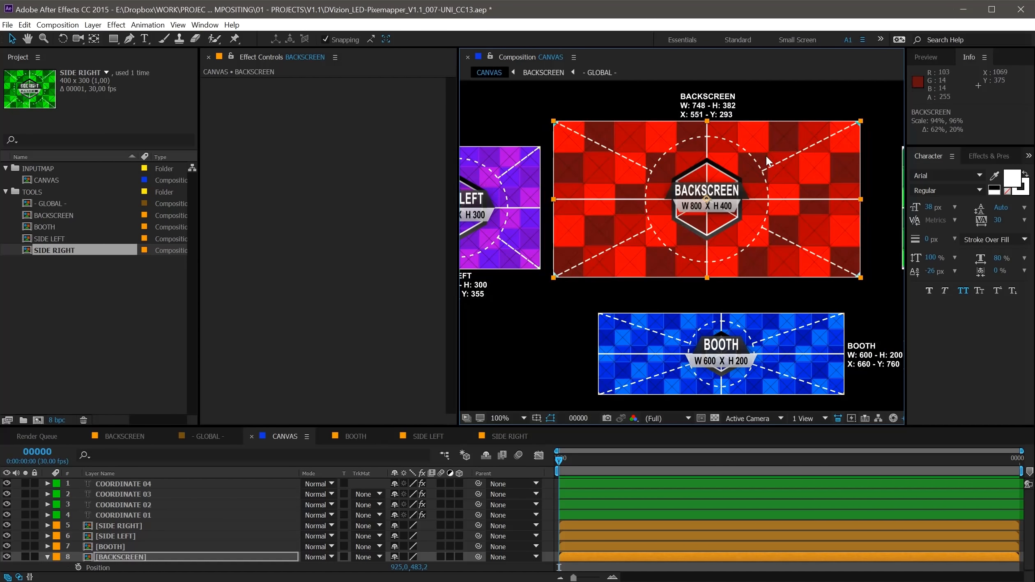
- Snap BACKSCREEN's anchor point with the Pan Behind tool to its upper-right corner and finally its upper-left corner, testing the coordinate label
left_click(95, 39)
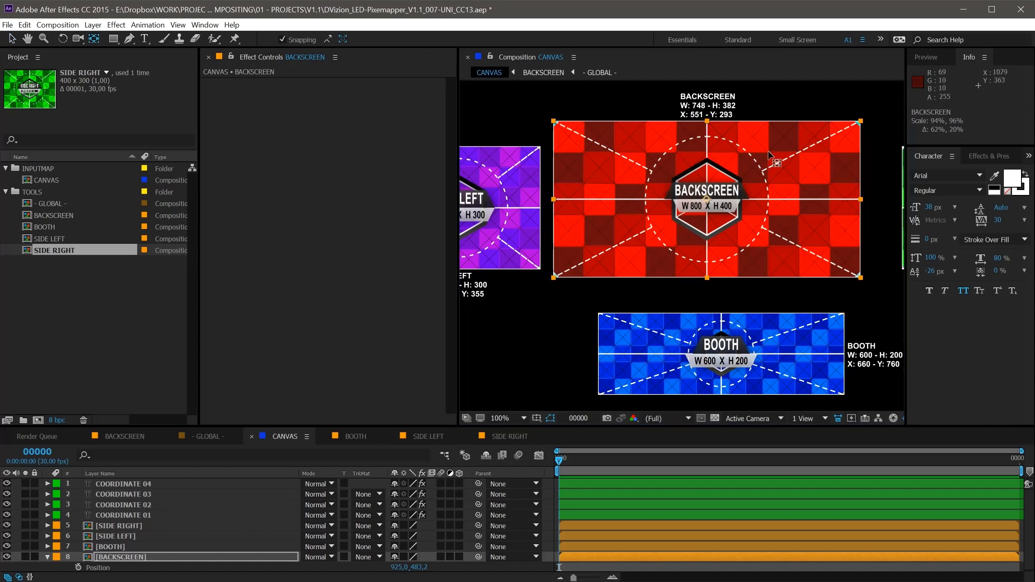
left_click_drag(713, 199, 860, 122)
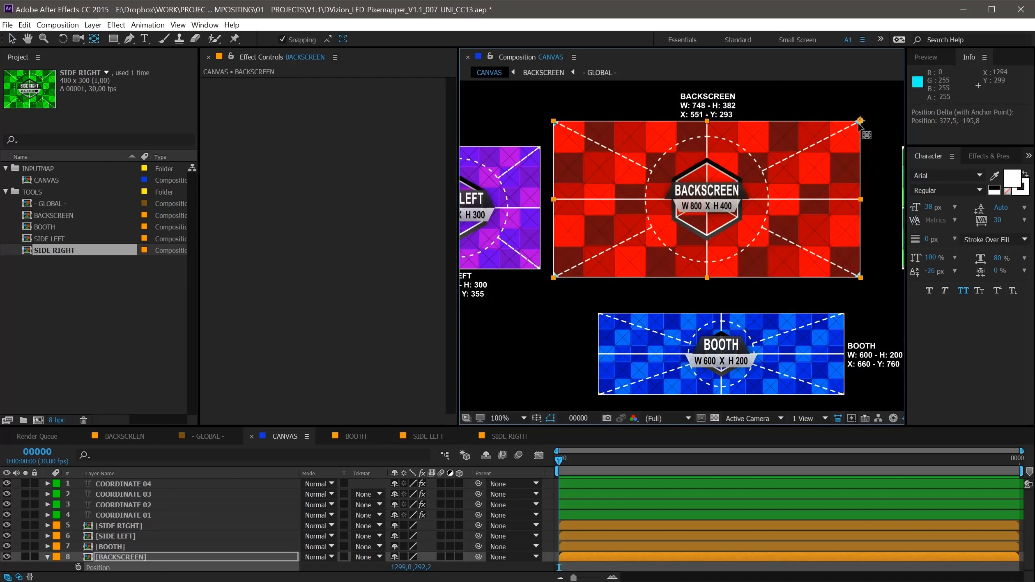
left_click_drag(860, 121, 558, 123)
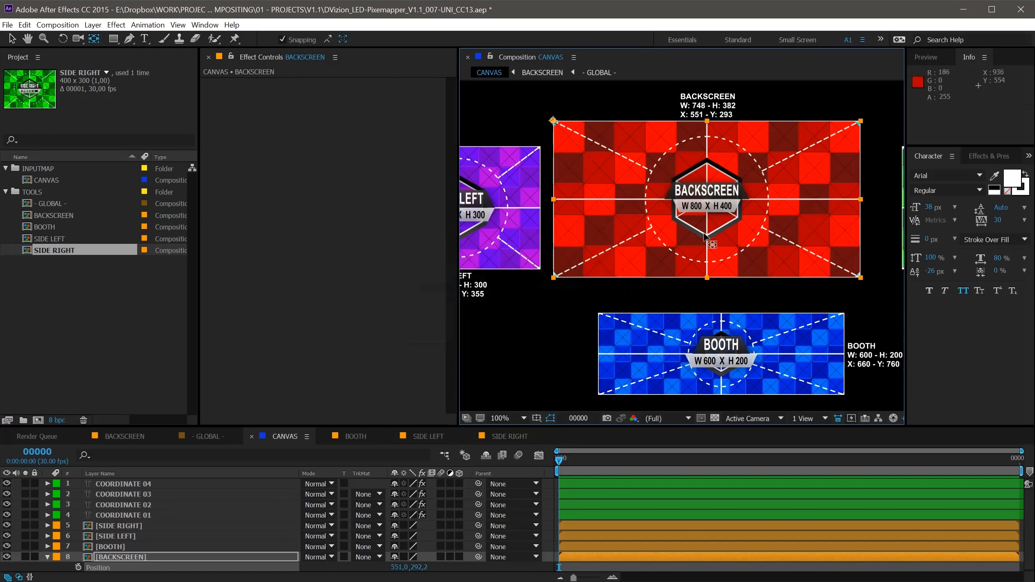
key("F2")
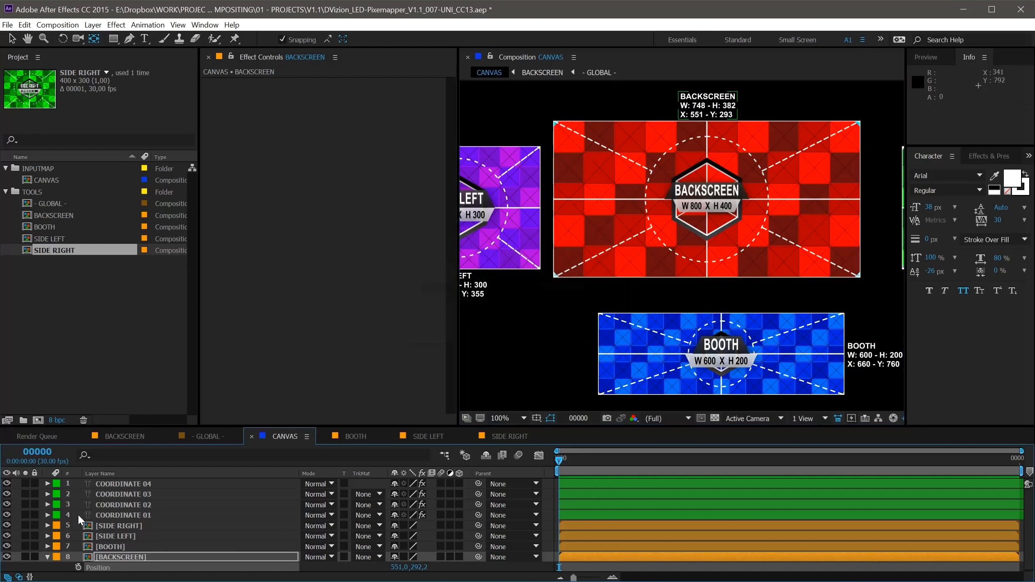
scroll(772, 173, "down", 1)
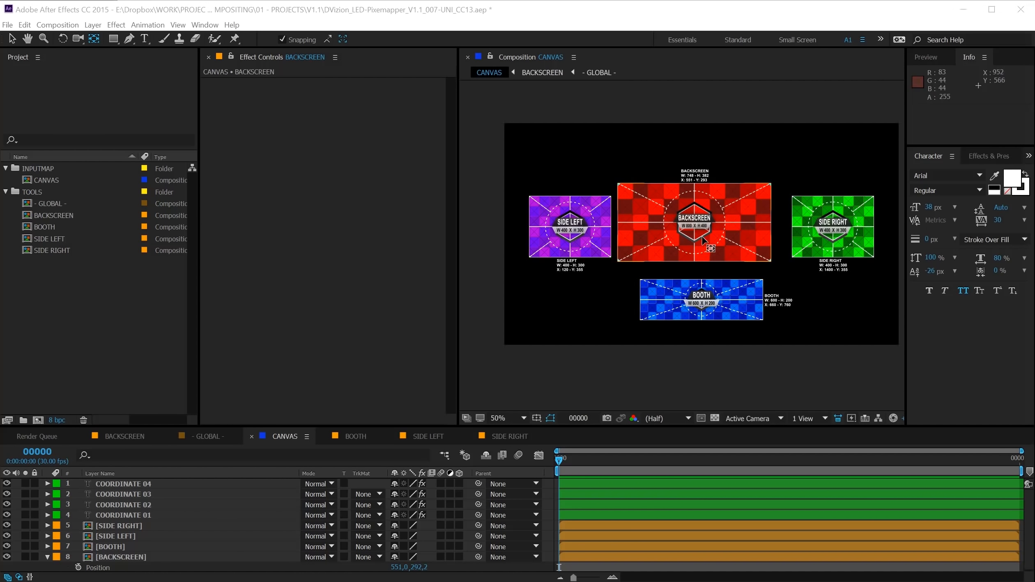
left_click(11, 38)
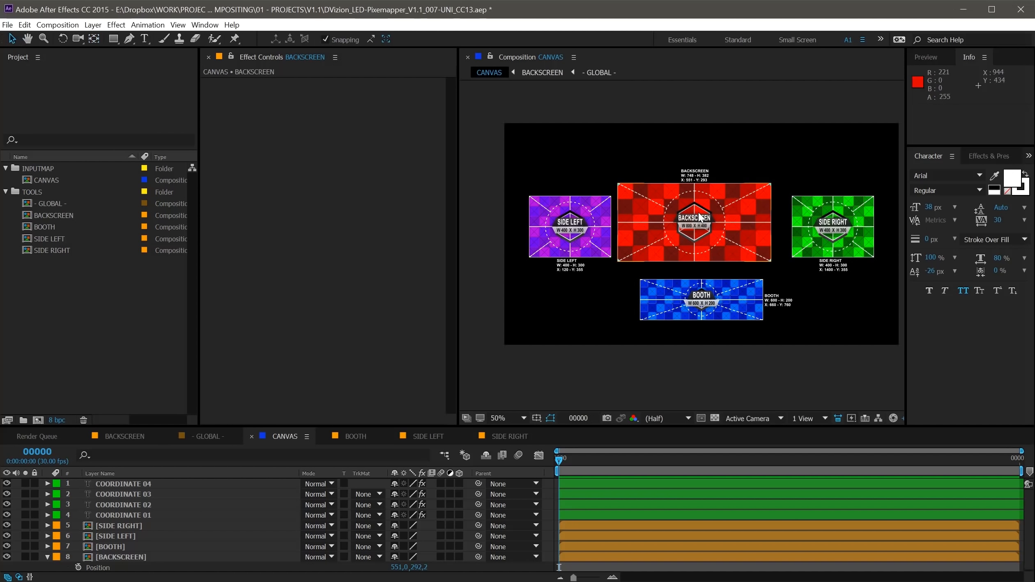